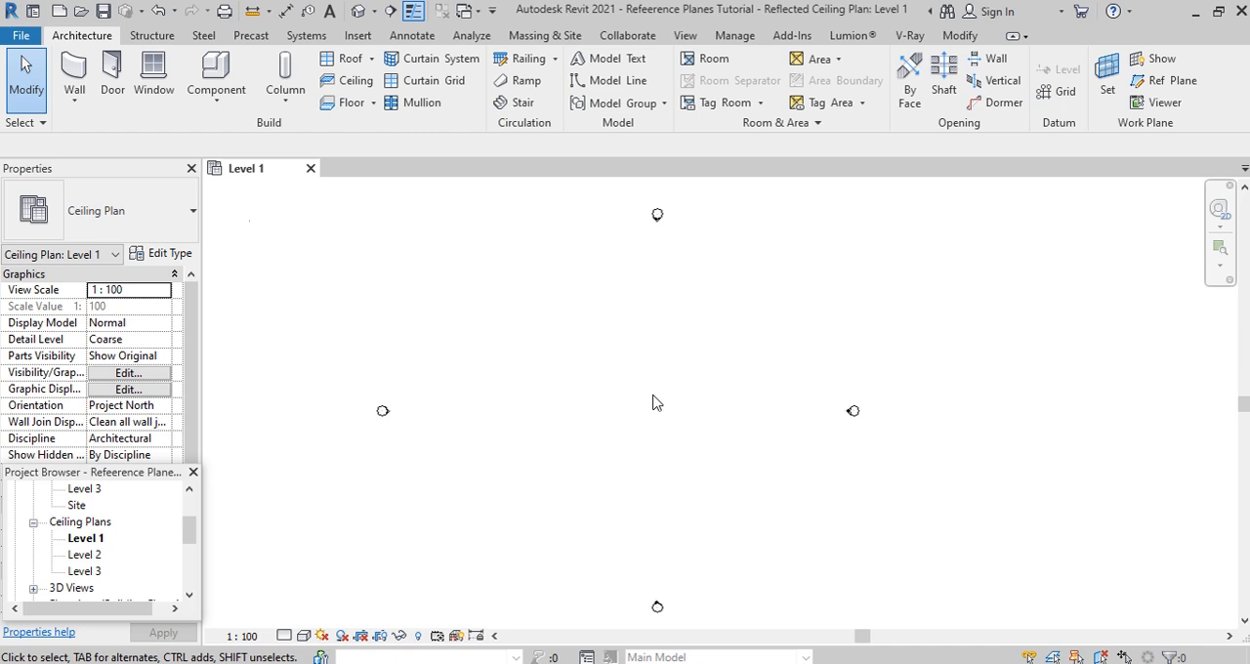
- Draw a 9000 x 9000 mm rectangle of Generic - 200mm walls up to Level 3, between the elevation markers
click(75, 99)
click(102, 164)
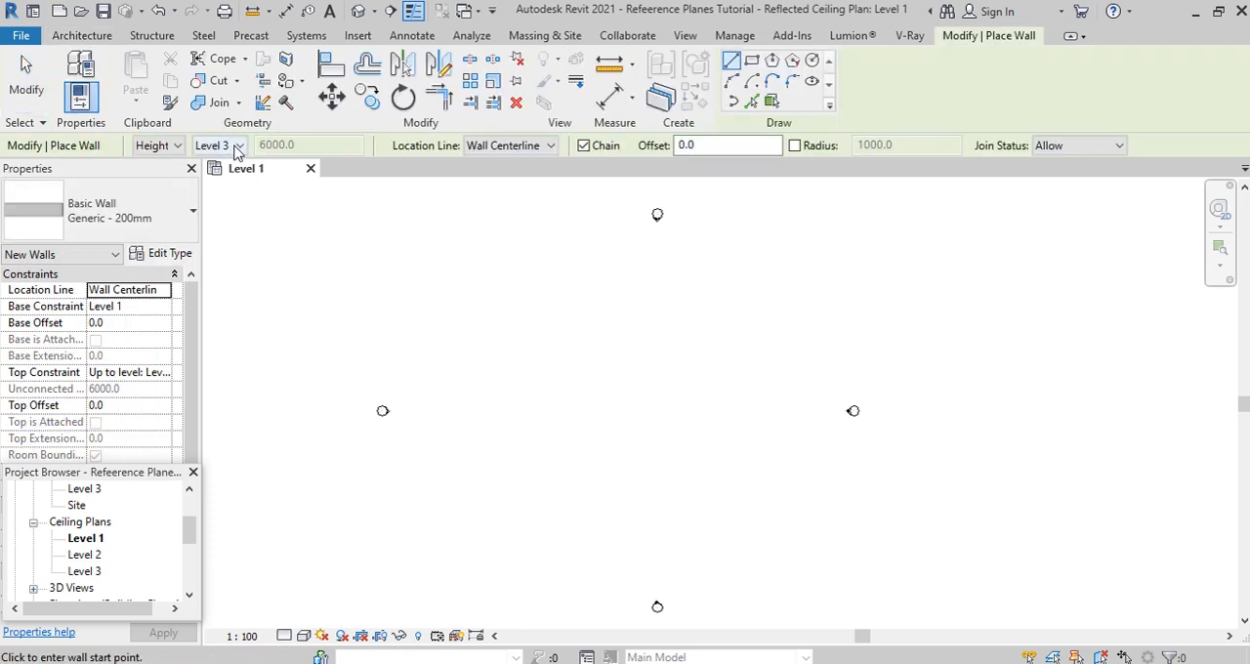
click(236, 146)
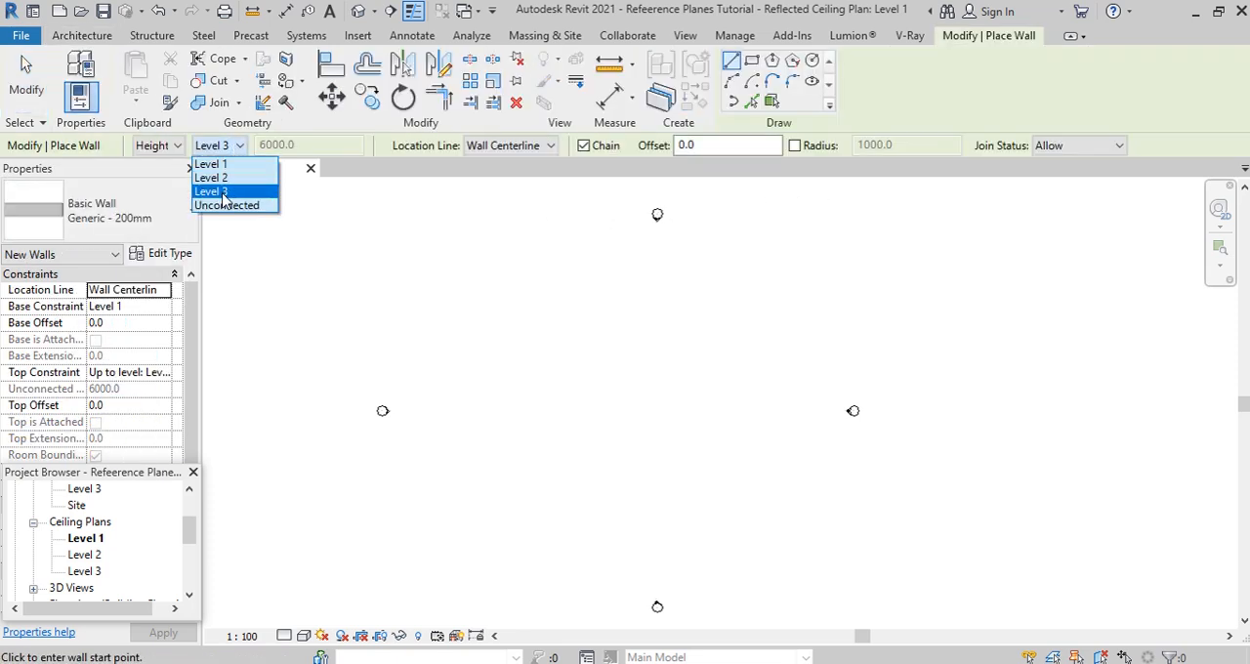
click(224, 192)
click(752, 61)
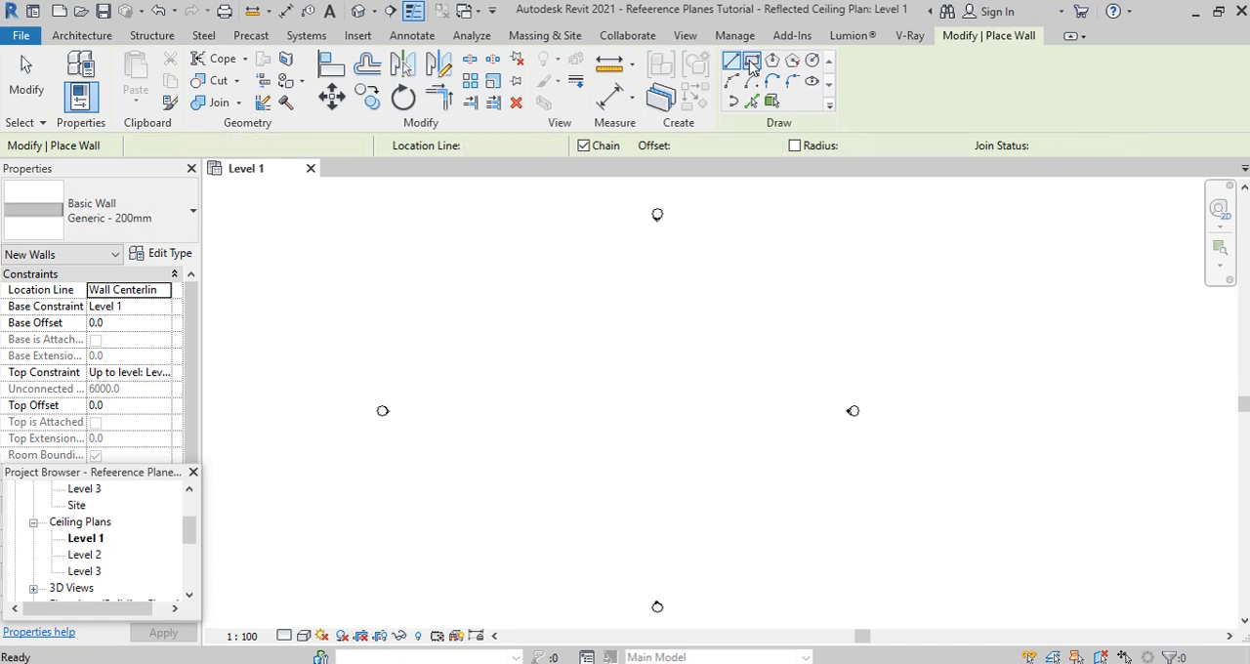
click(628, 410)
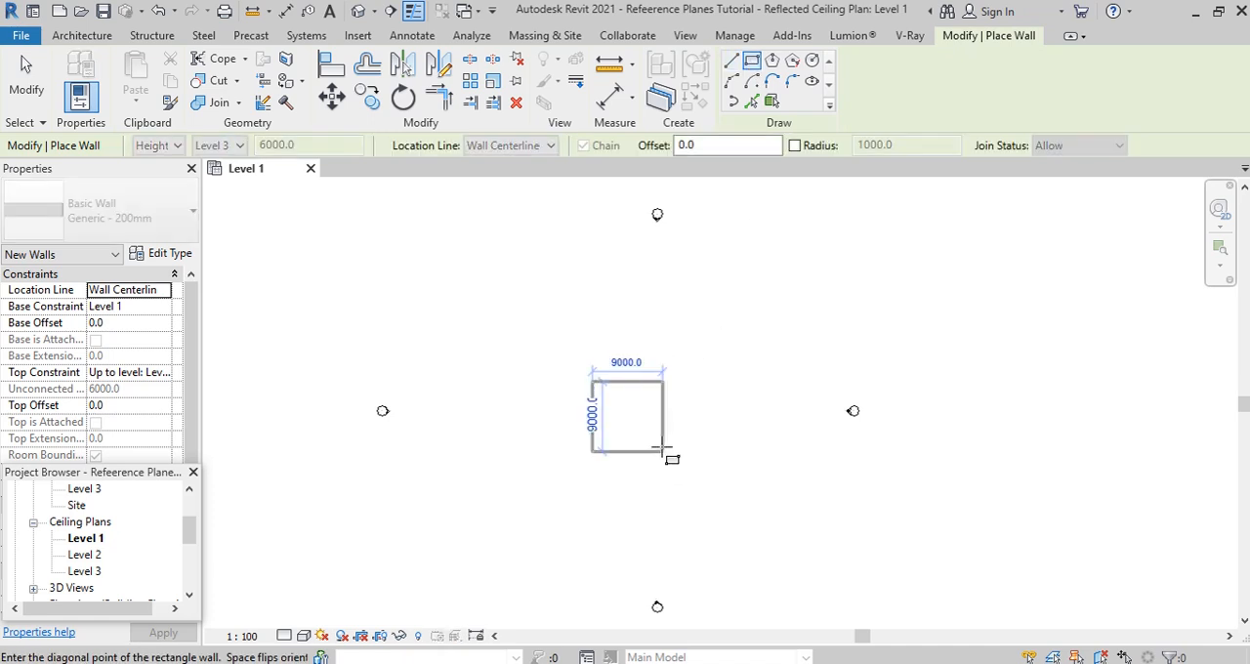
click(663, 452)
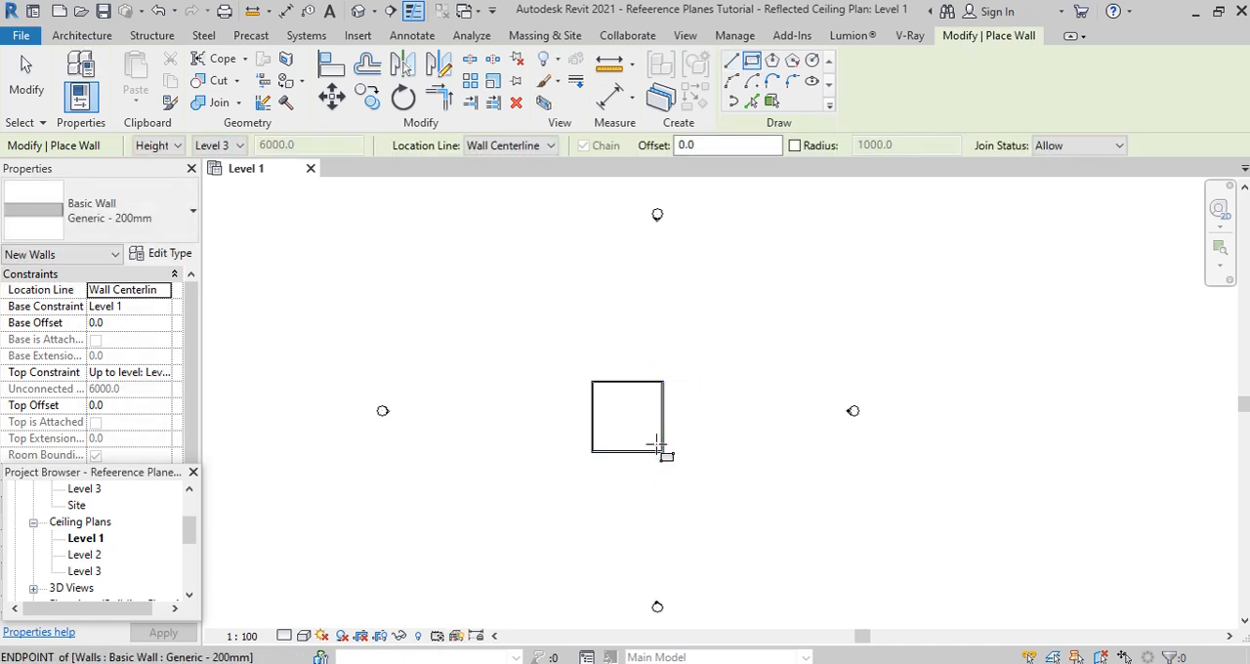
- Open the South elevation to view the walls against the levels
scroll(115, 572, down, 2)
click(80, 554)
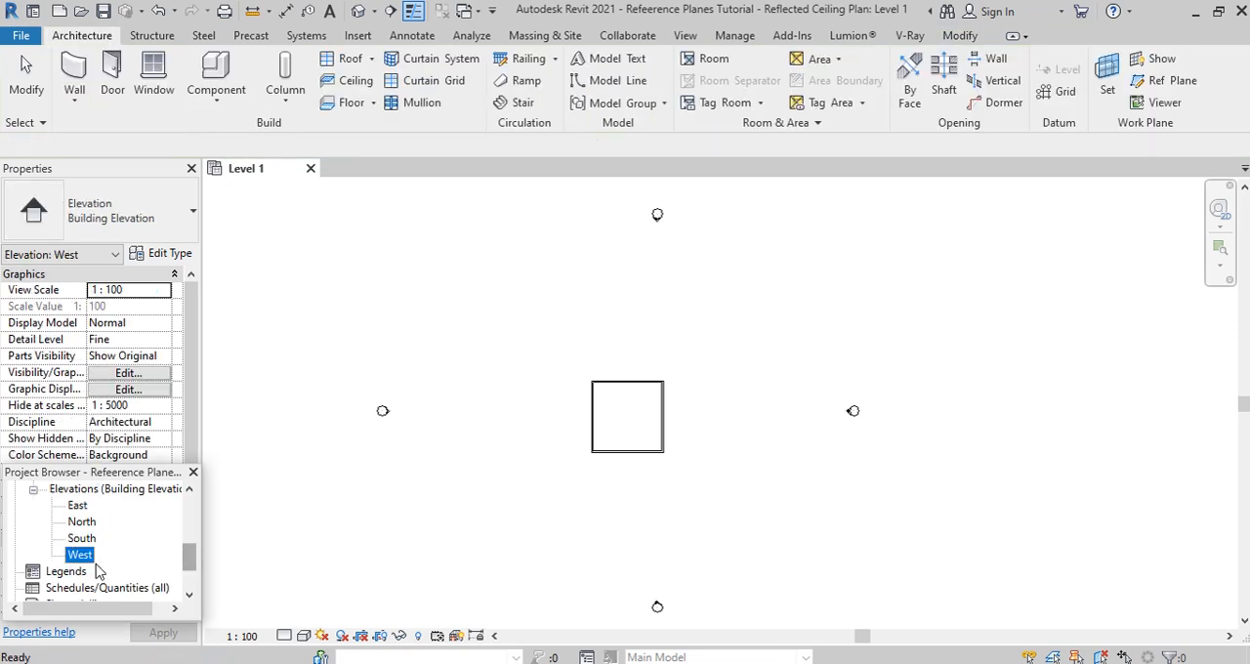
double_click(83, 539)
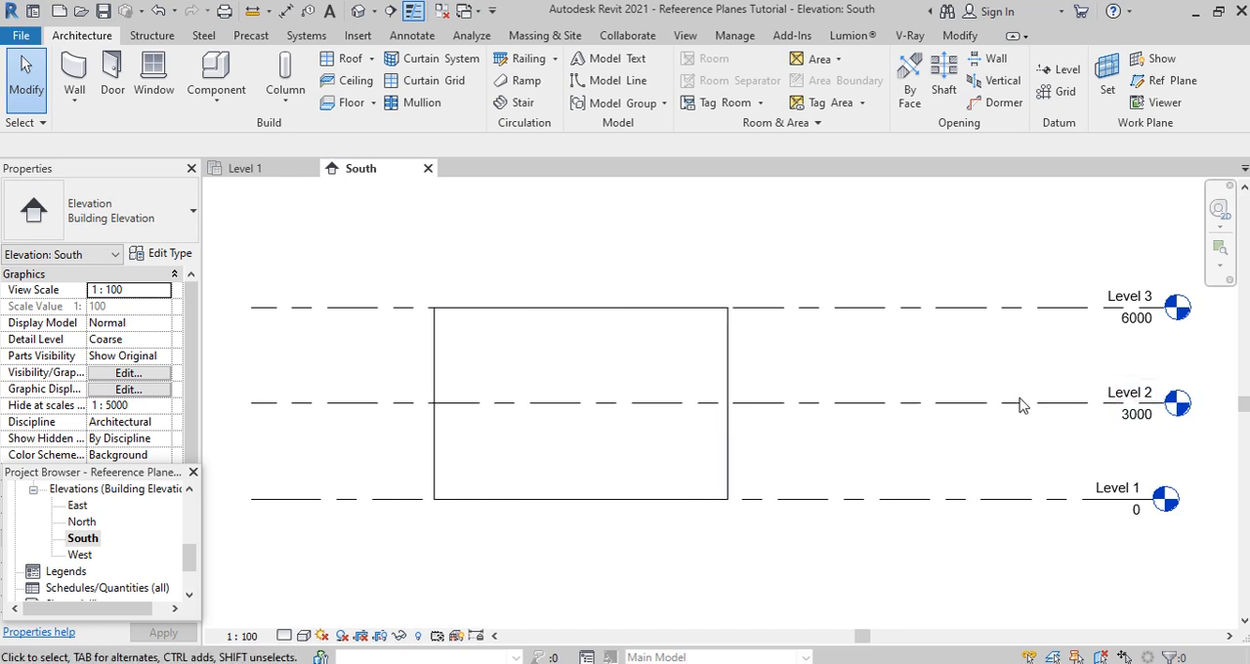
- In the Level 1 ceiling plan, draw a horizontal reference plane below the south wall and set its distance from the wall to 600 mm
click(244, 168)
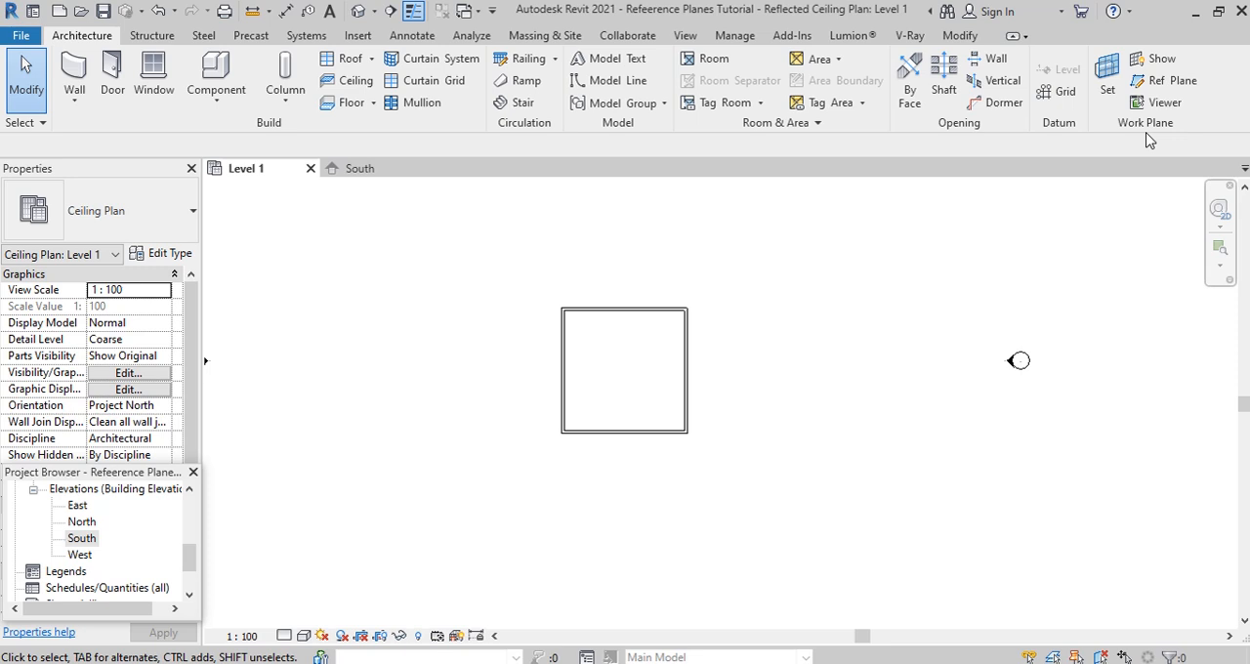
click(1172, 83)
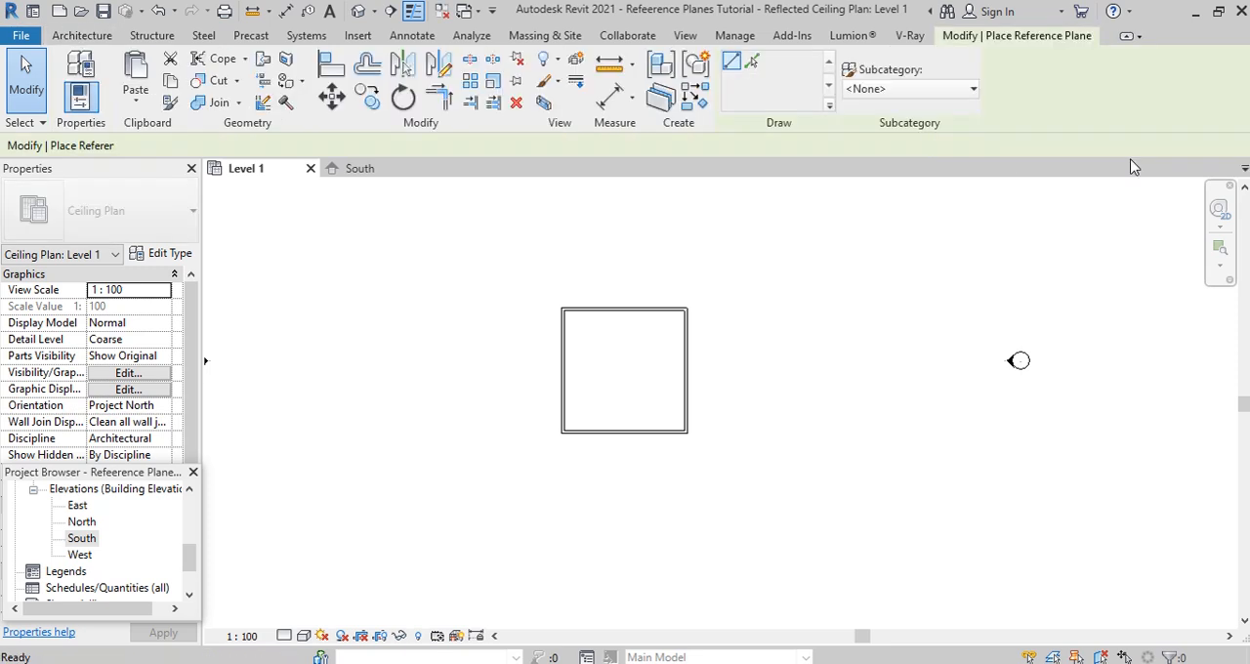
click(508, 456)
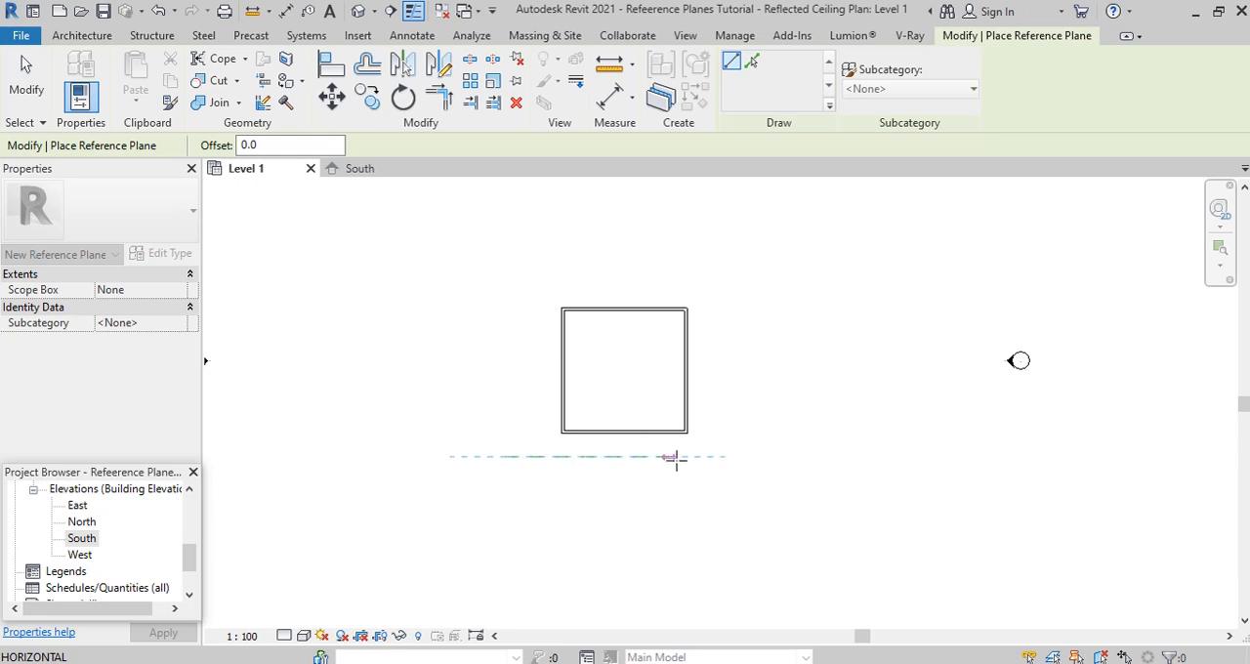
click(740, 456)
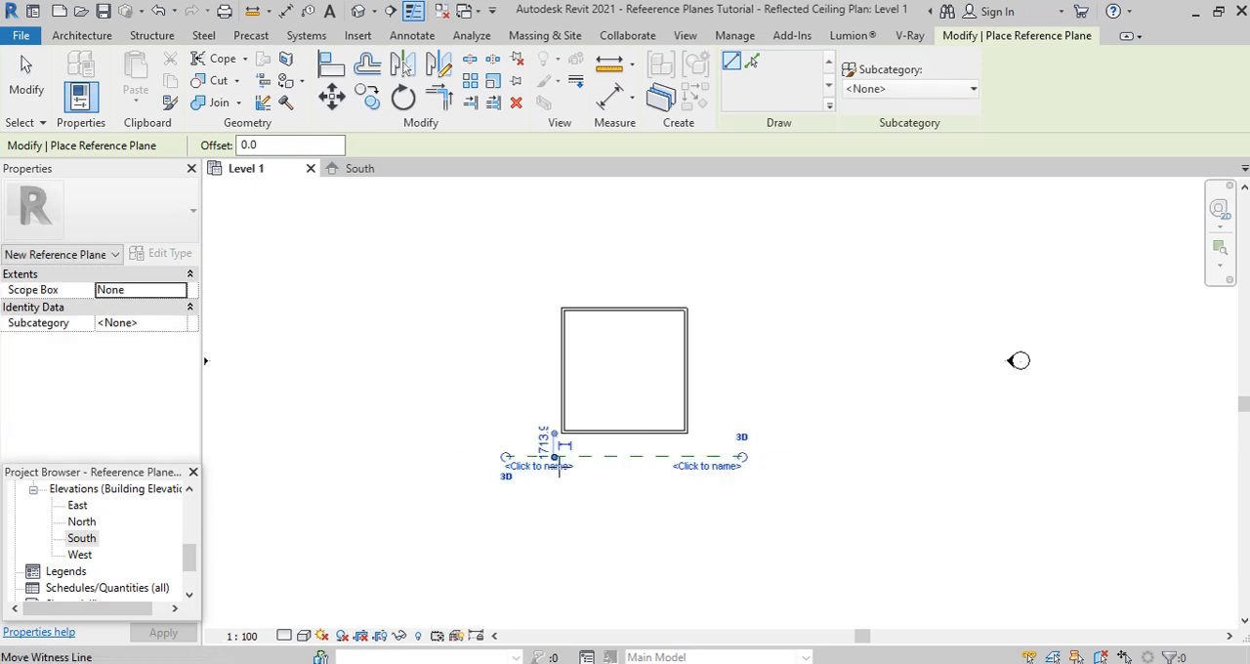
scroll(554, 459, up, 2)
click(544, 422)
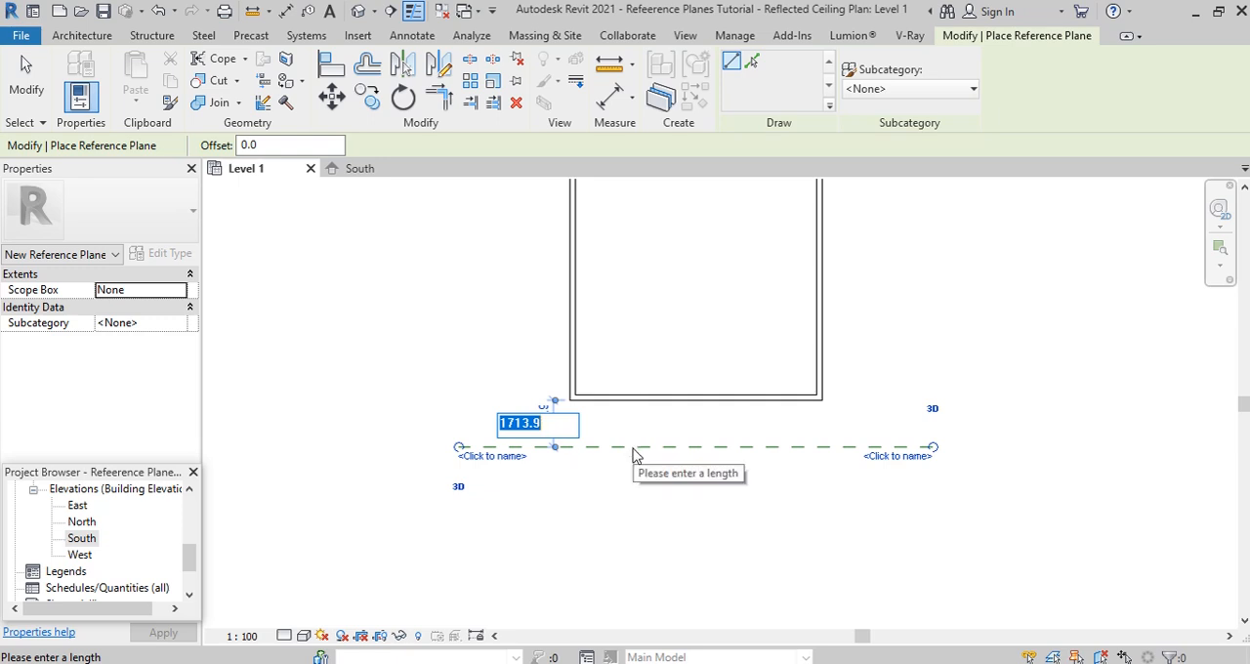
text(600)
key(Return)
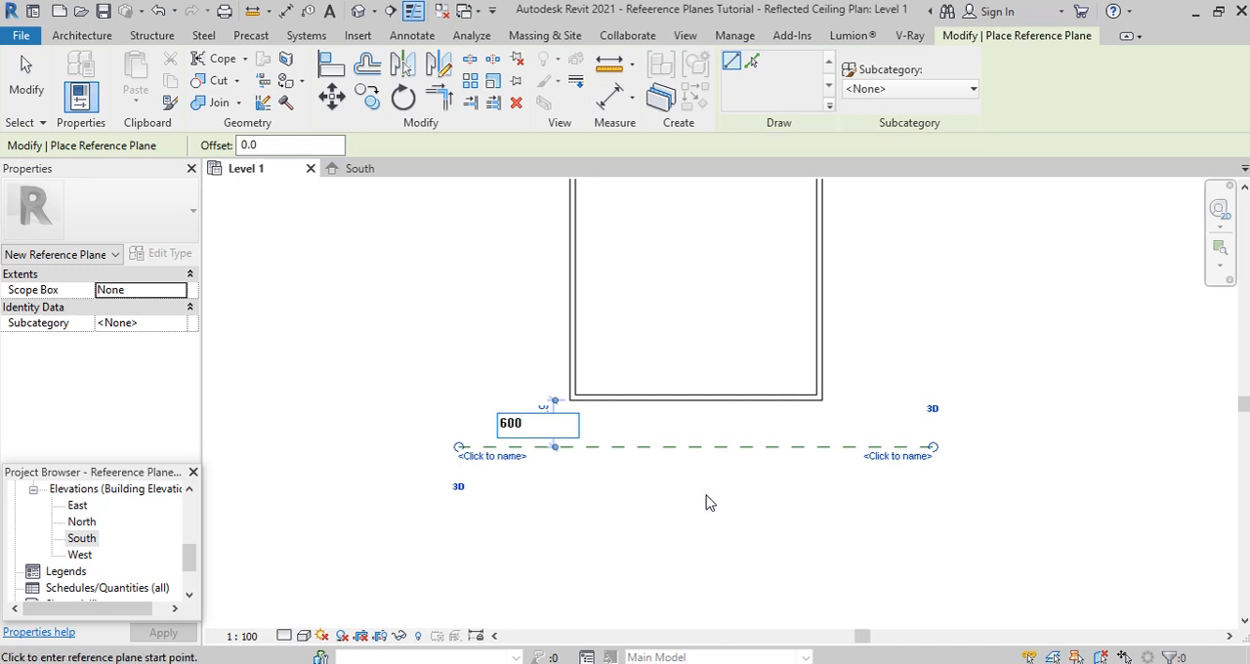
- Draw a vertical reference plane outside the west wall and set its distance from the wall to 600 mm
scroll(704, 503, down, 2)
click(578, 251)
click(578, 499)
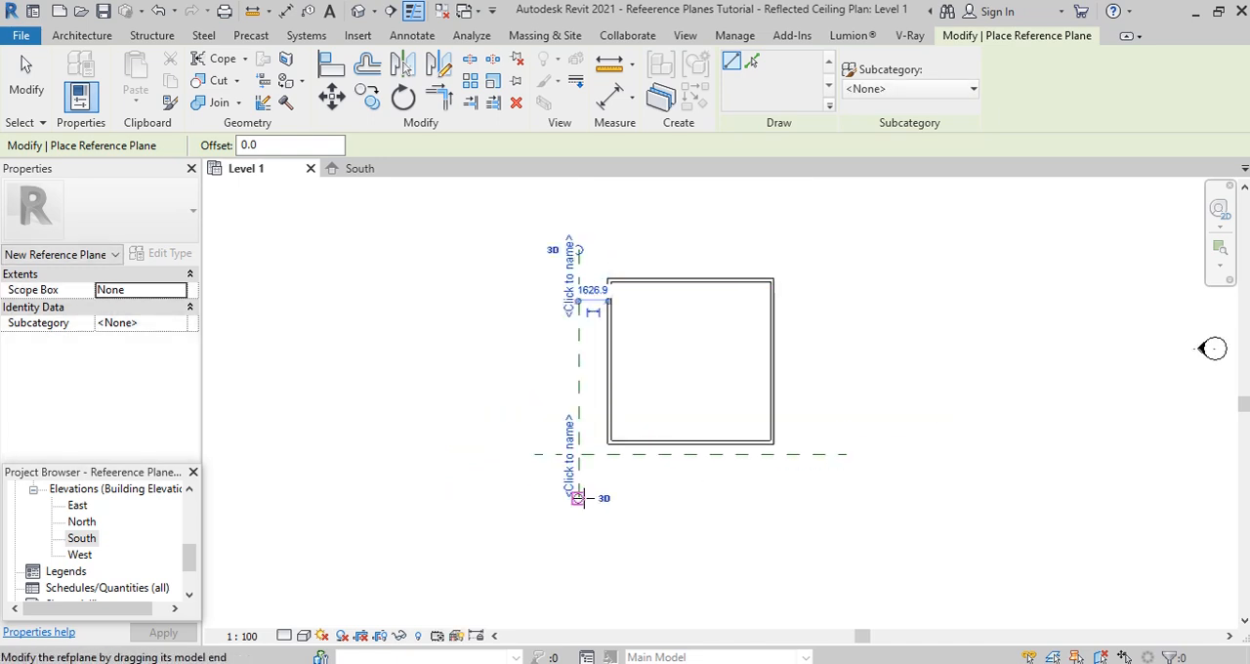
click(593, 290)
scroll(591, 289, up, 2)
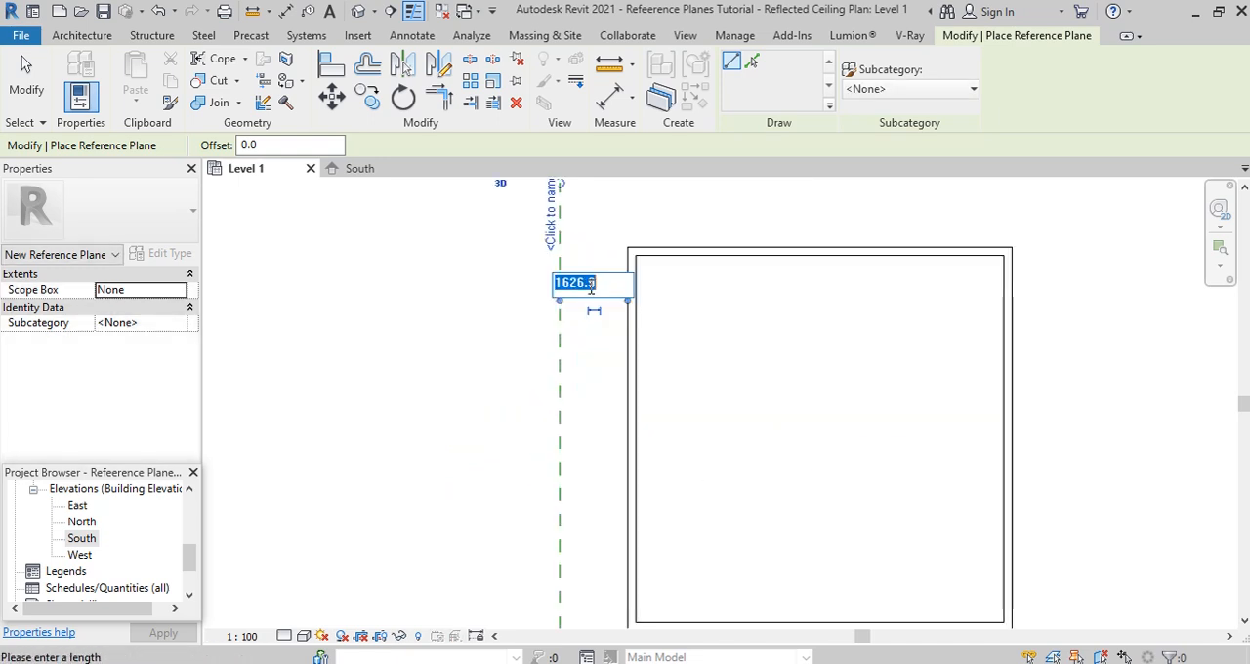
text(600)
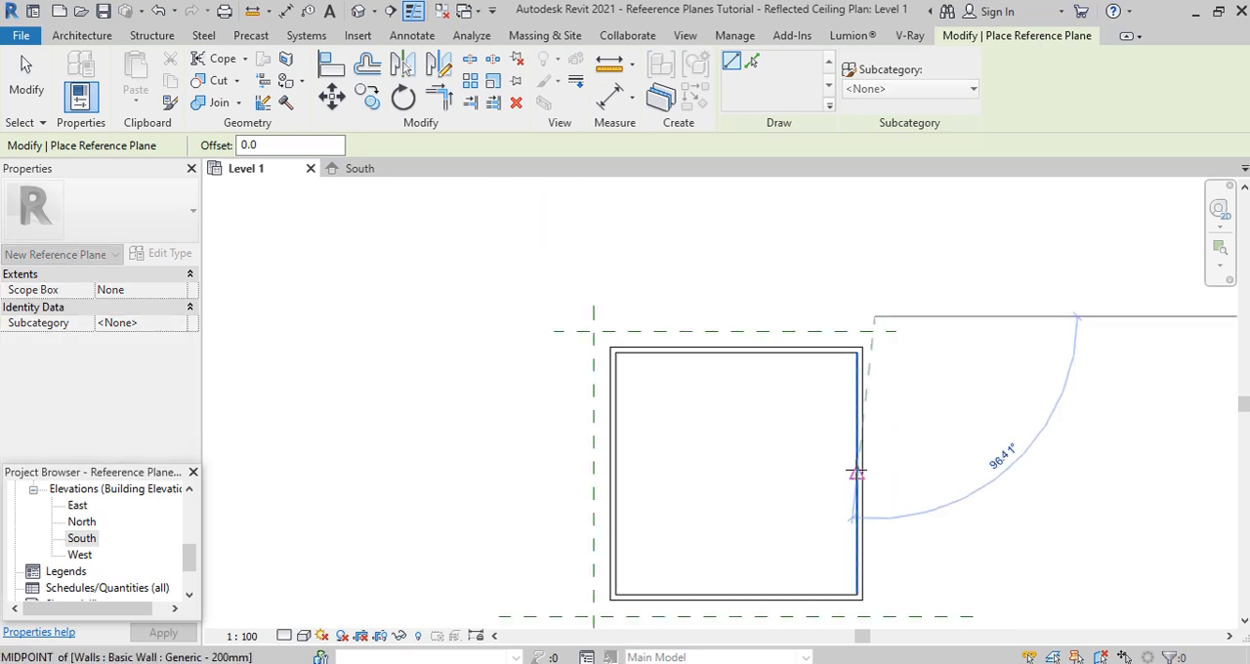
- Add reference planes outside the north and east walls, each 600 mm from its wall
scroll(857, 469, down, 1)
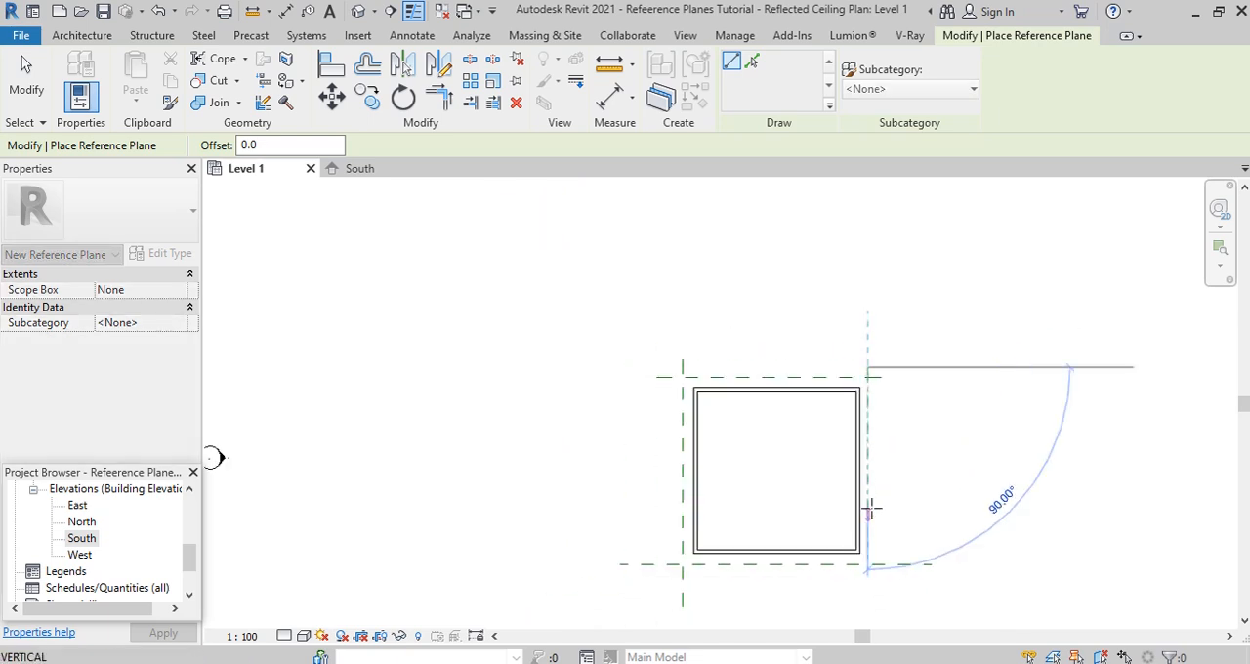
click(869, 578)
scroll(870, 578, up, 2)
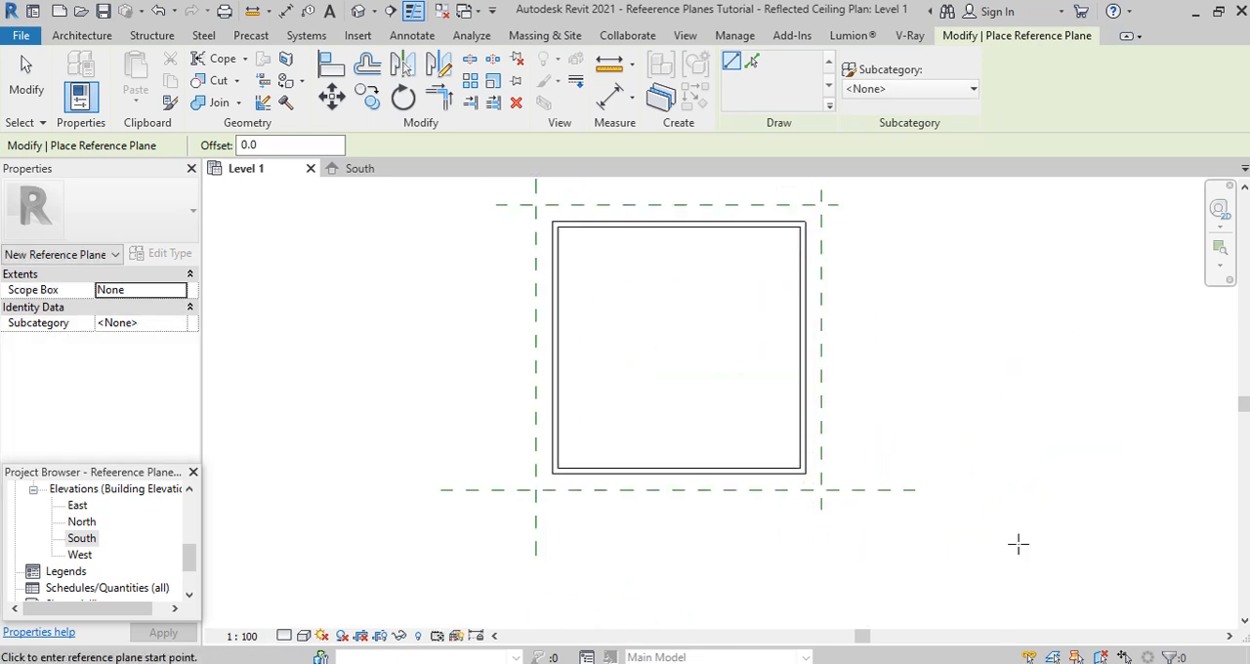
key(Escape)
key(Escape)
- Name the reference plane outside the south wall FP
click(895, 492)
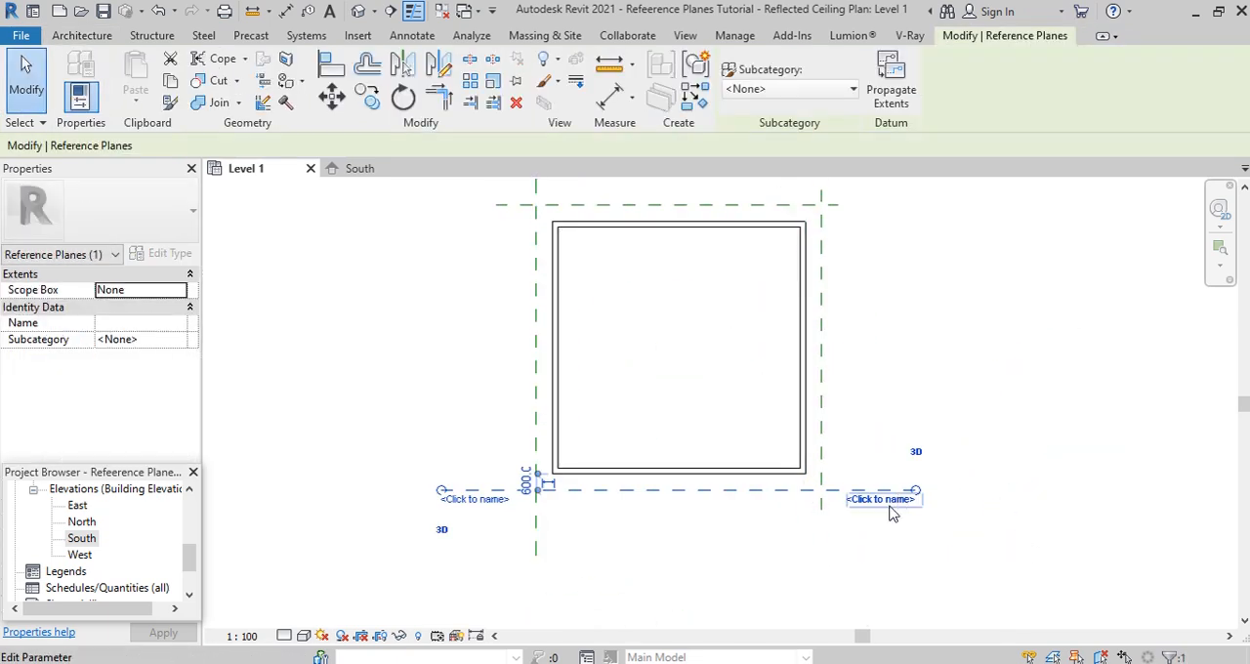
click(471, 500)
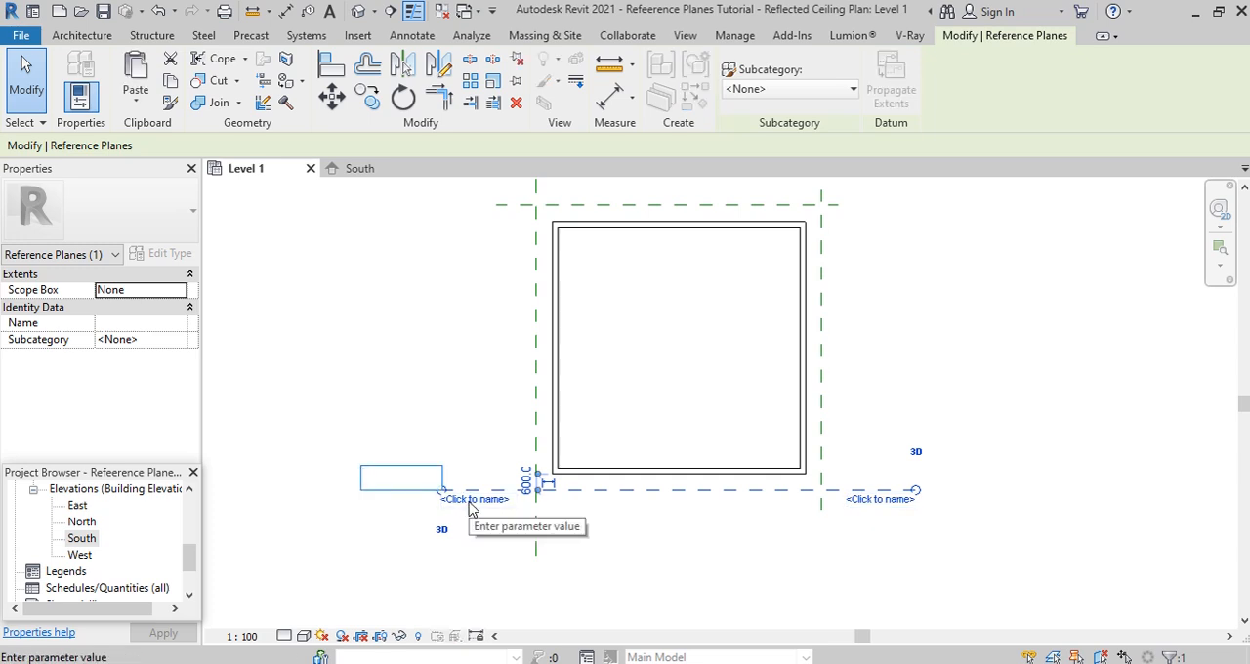
text(F)
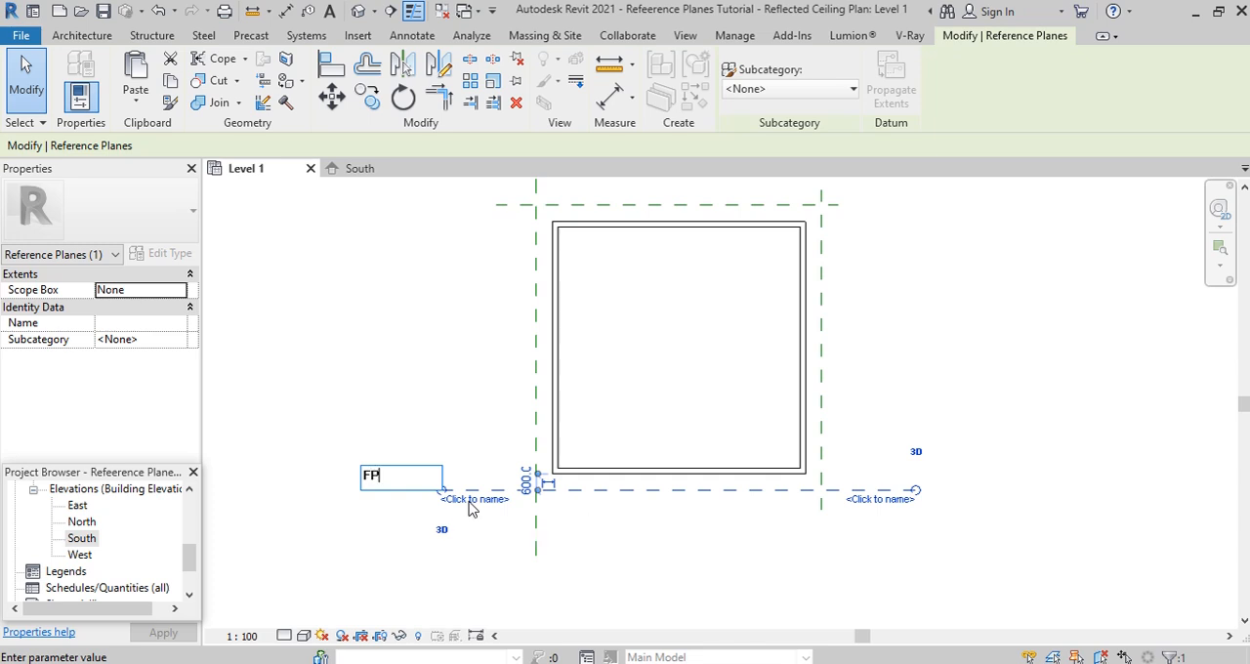
text(P)
key(Return)
- Name the reference plane outside the north wall BP
scroll(575, 545, down, 2)
click(633, 318)
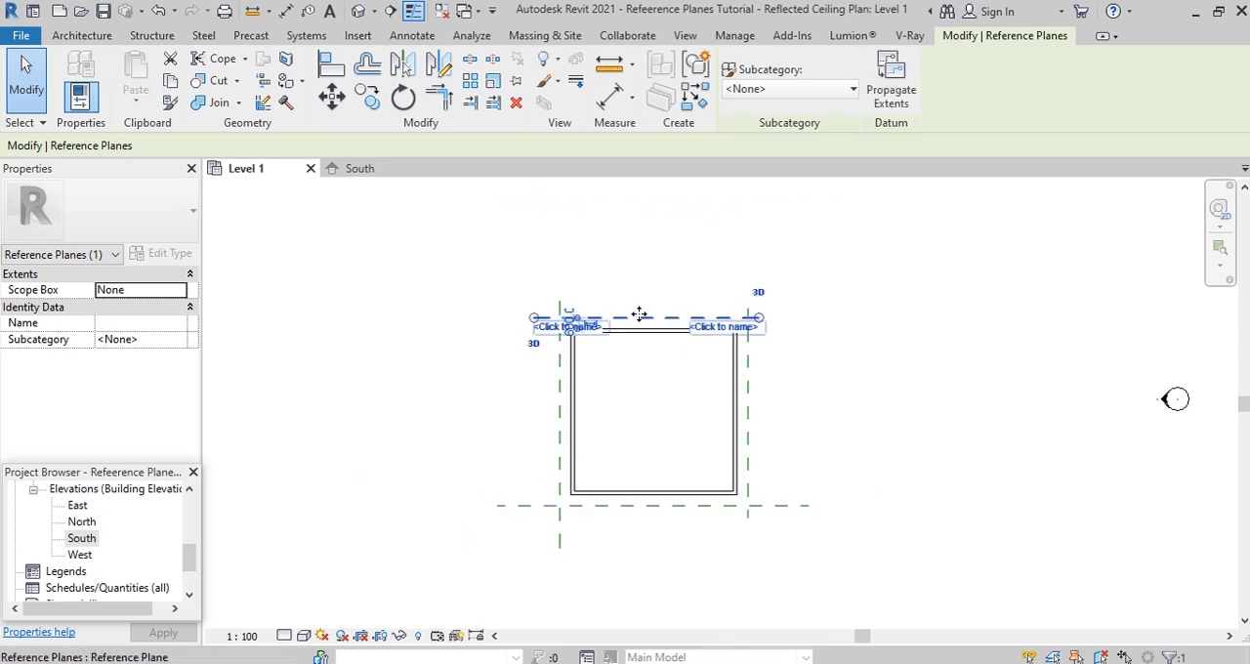
scroll(559, 329, up, 3)
click(528, 314)
text(B)
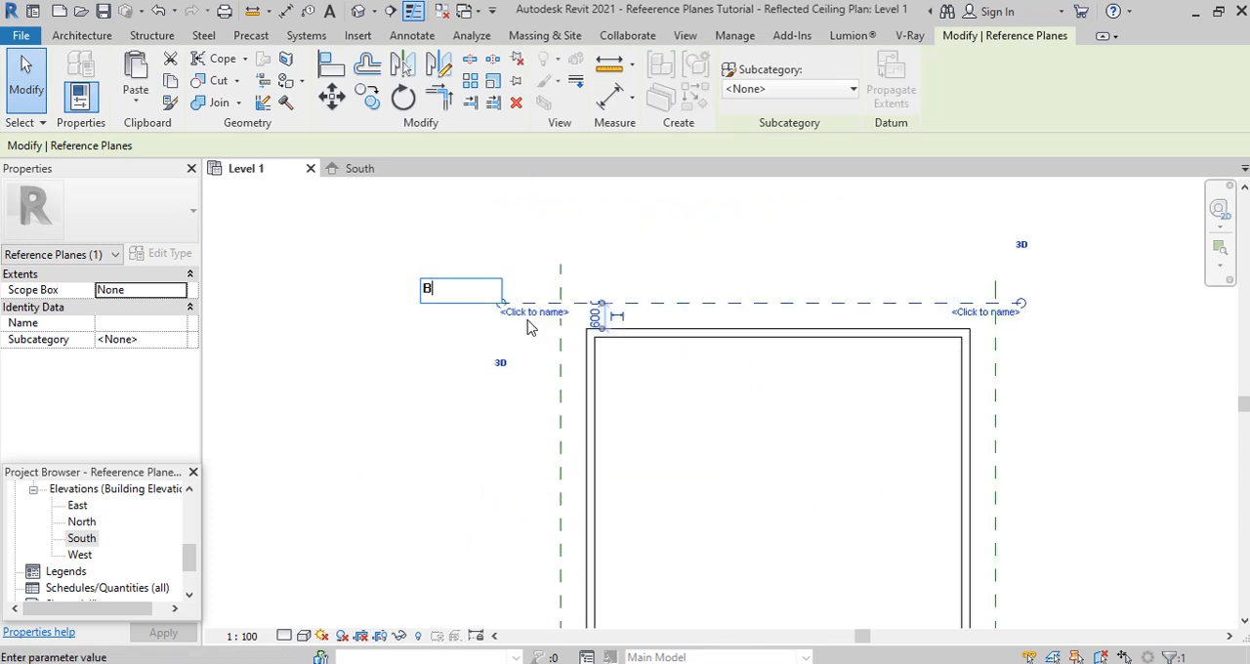
text(P)
key(Return)
- Name the reference plane outside the west wall LP
scroll(603, 344, down, 3)
click(583, 480)
scroll(583, 574, up, 2)
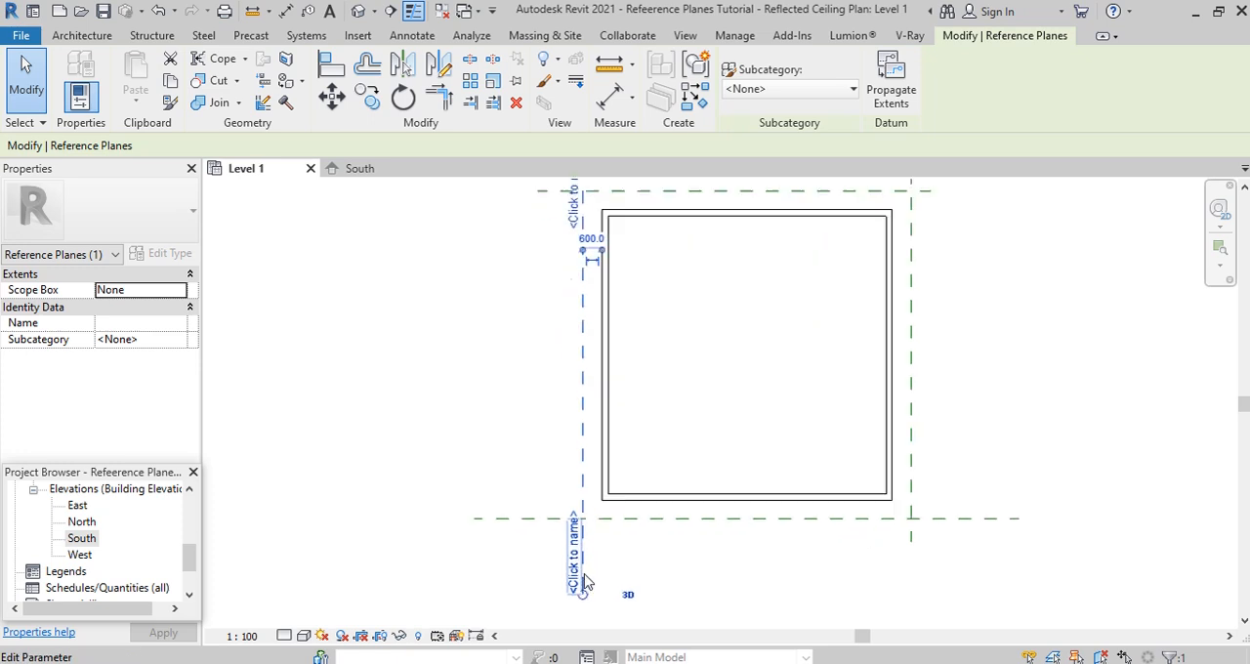
click(582, 580)
text(LP)
key(Return)
- Name the reference plane outside the east wall RP and deselect it
scroll(786, 450, down, 2)
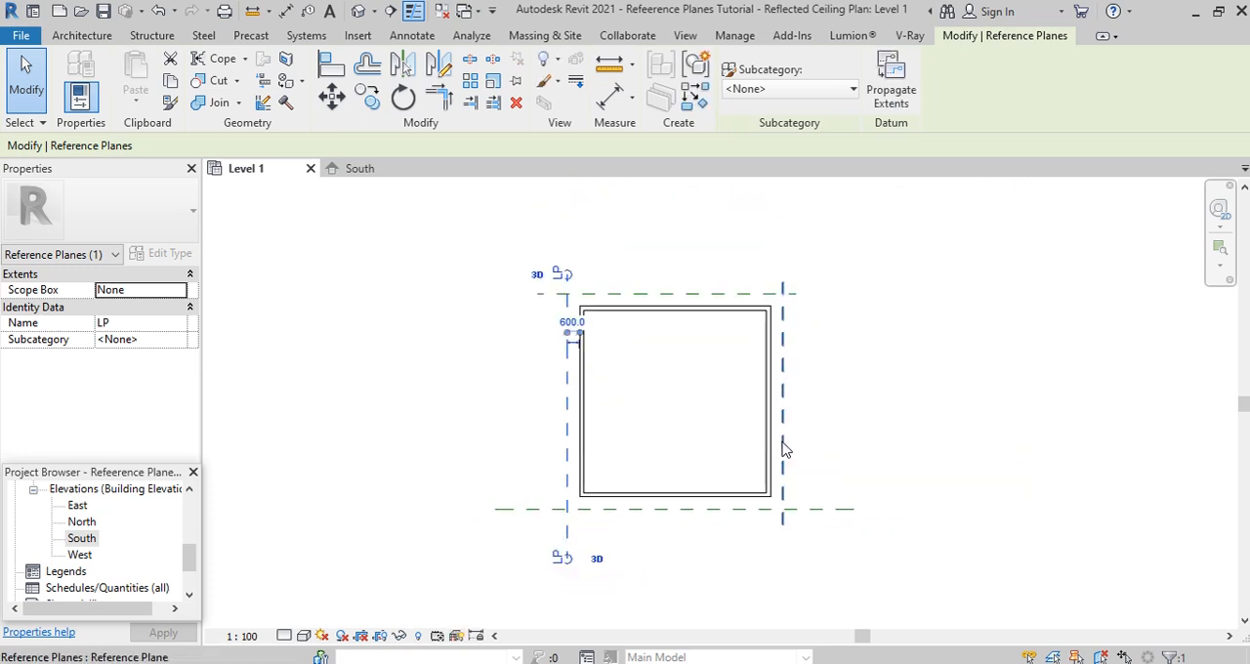
click(783, 449)
scroll(776, 483, up, 2)
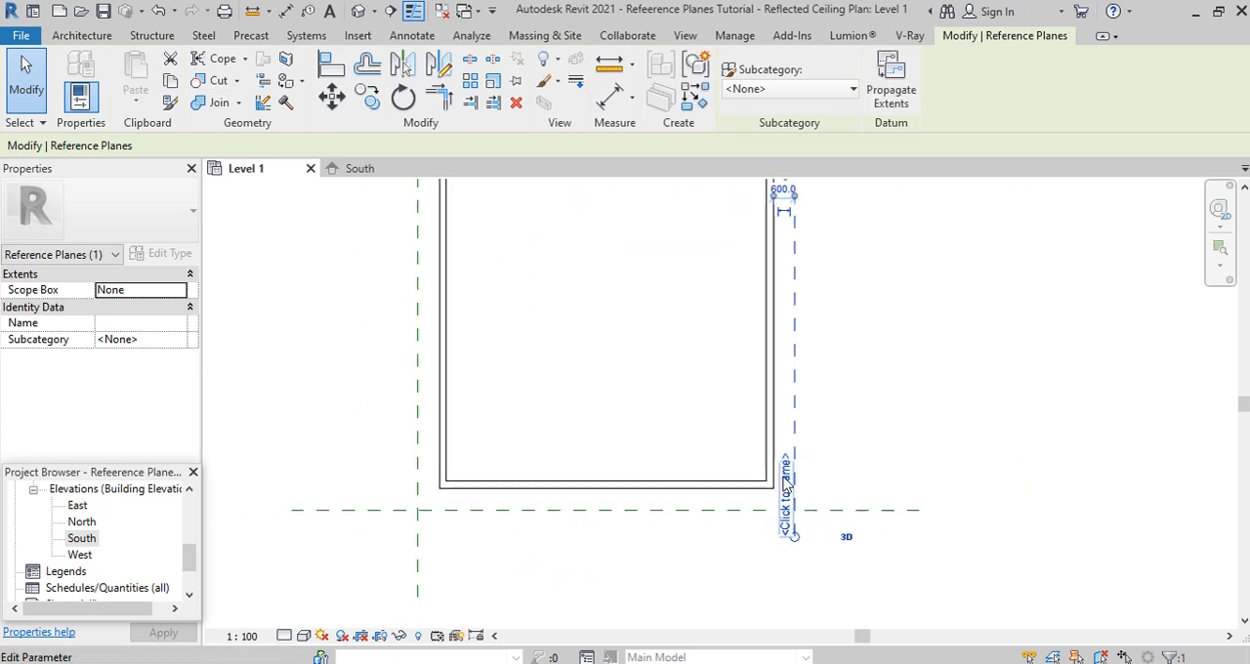
click(787, 486)
text(RP)
key(Return)
scroll(902, 329, down, 2)
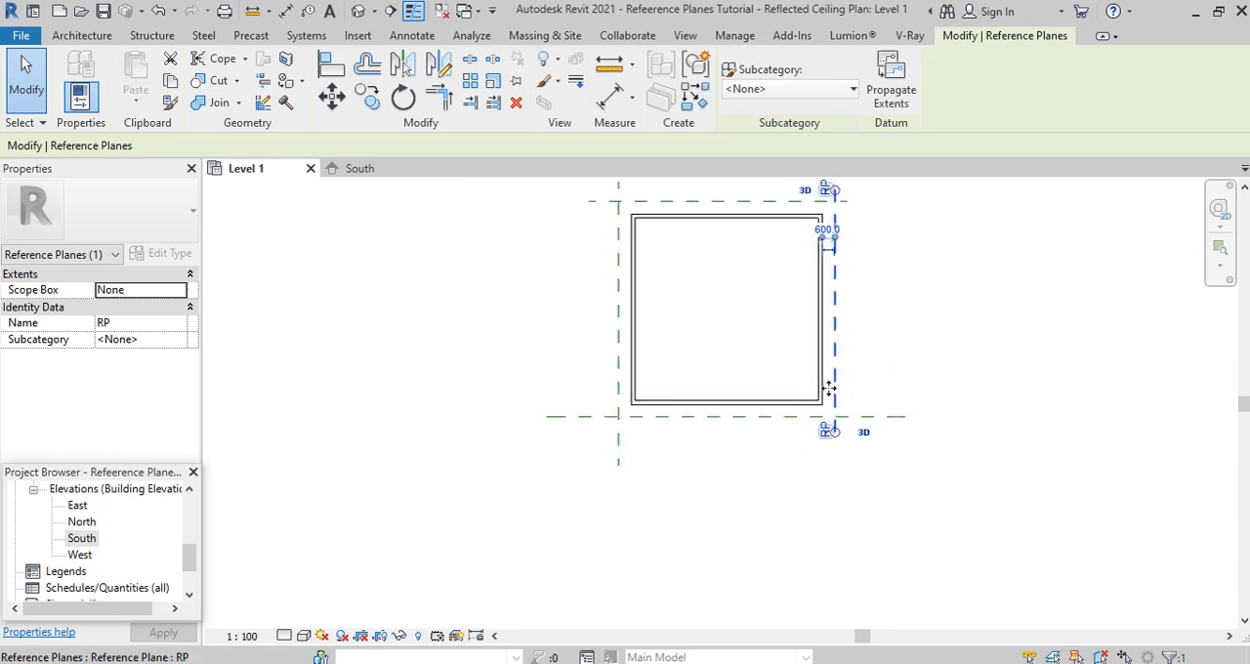
click(877, 310)
middle_drag(877, 310, 825, 403)
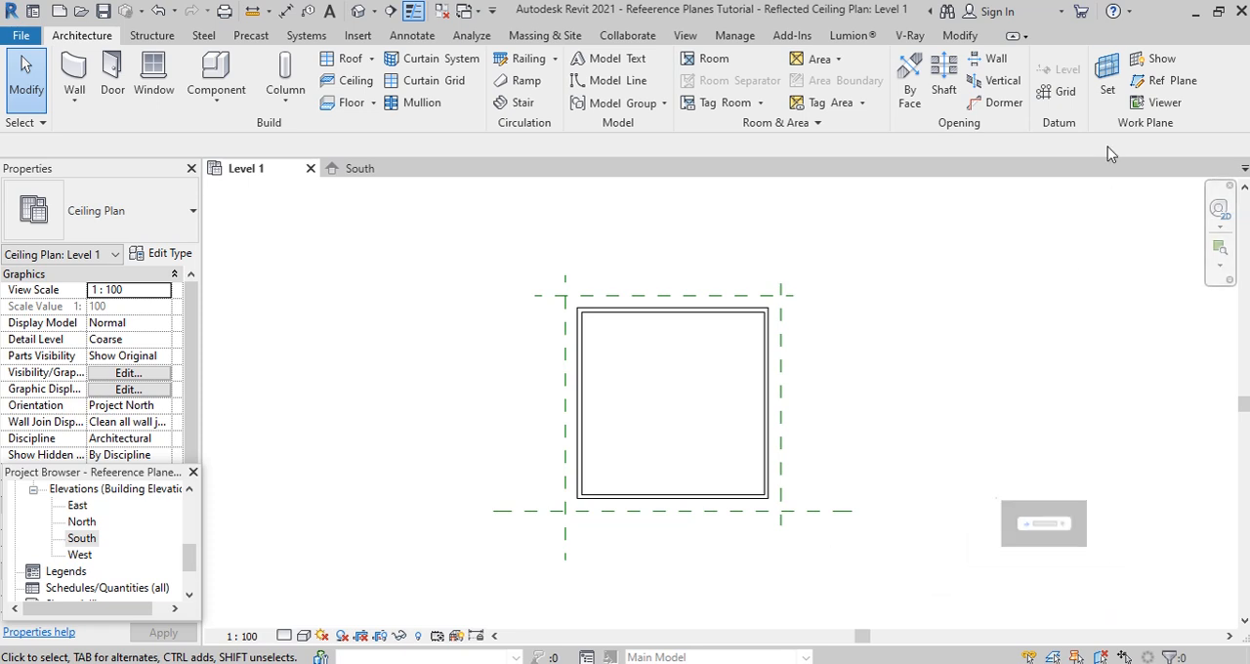
- Set the work plane to Reference Plane : FP and open the South elevation for it
click(1110, 90)
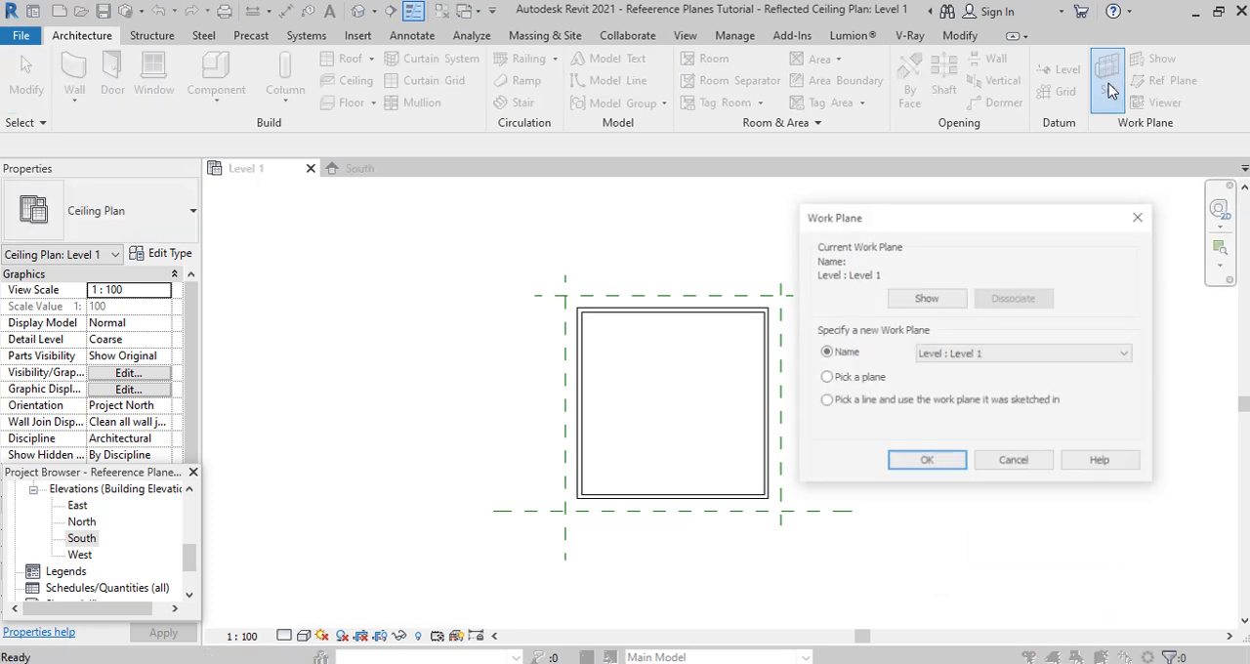
click(1095, 355)
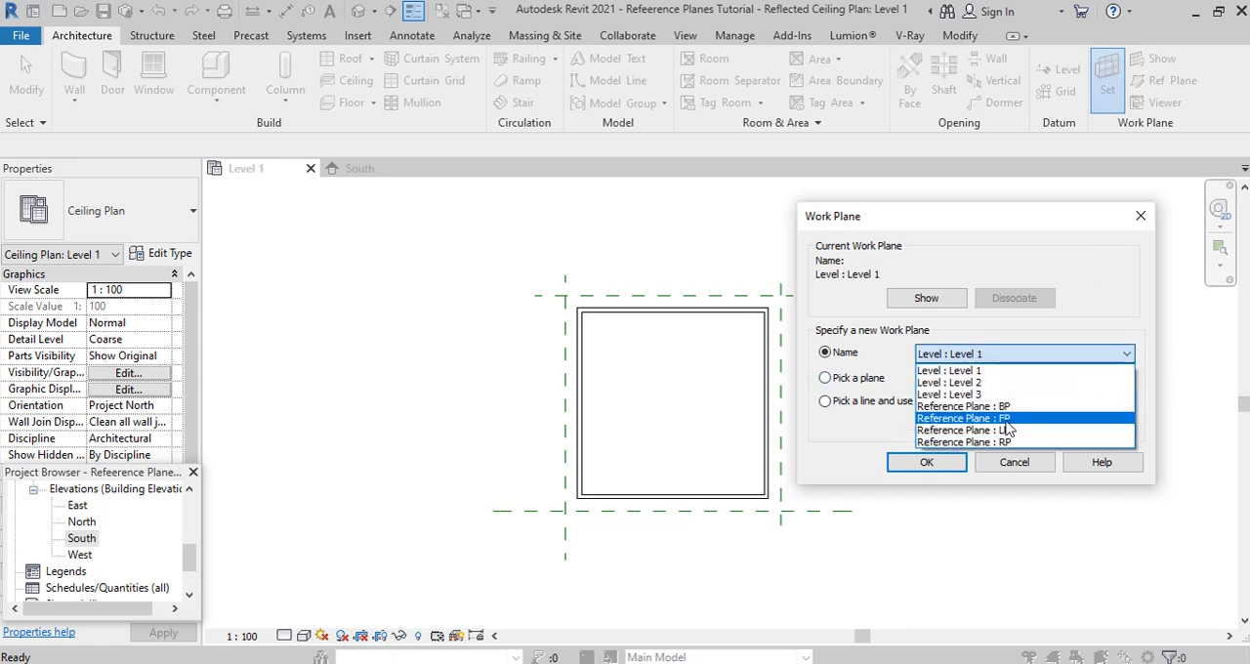
click(1006, 419)
click(945, 464)
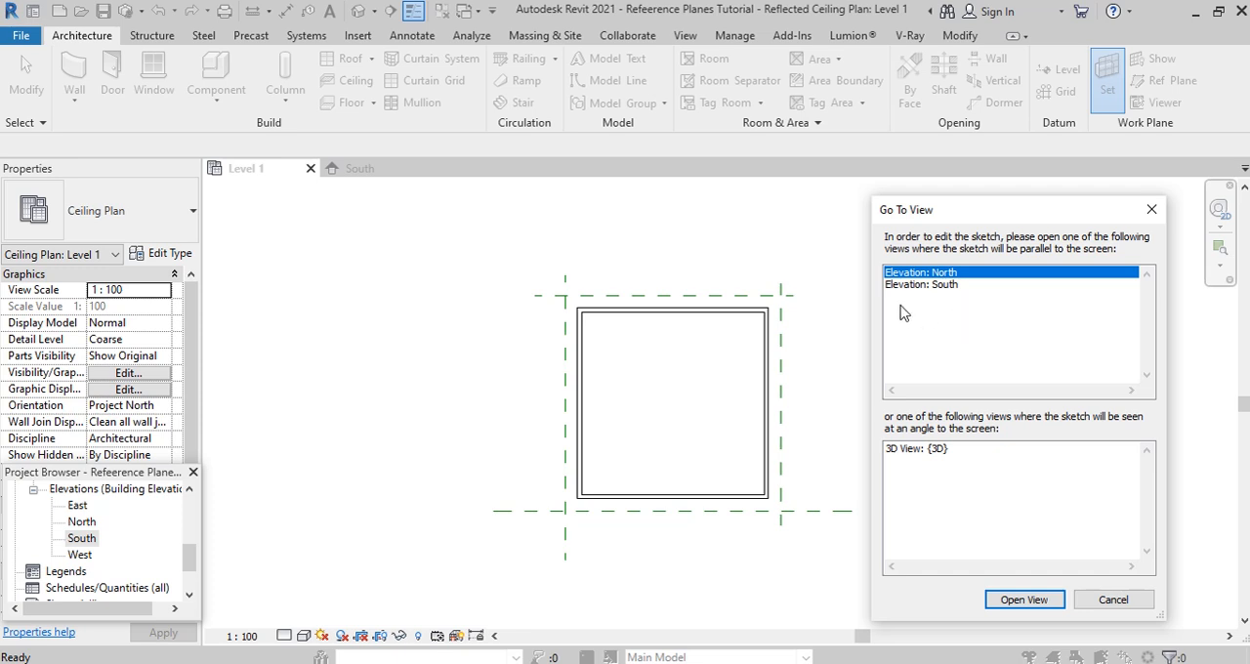
click(933, 288)
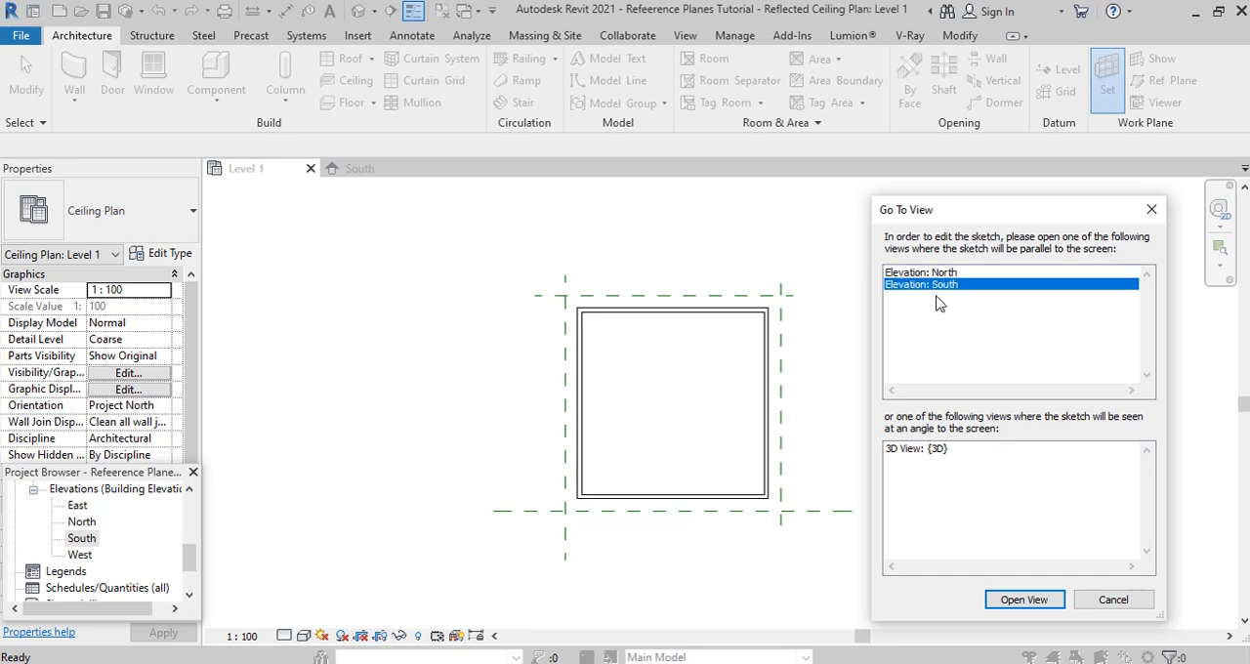
click(1035, 603)
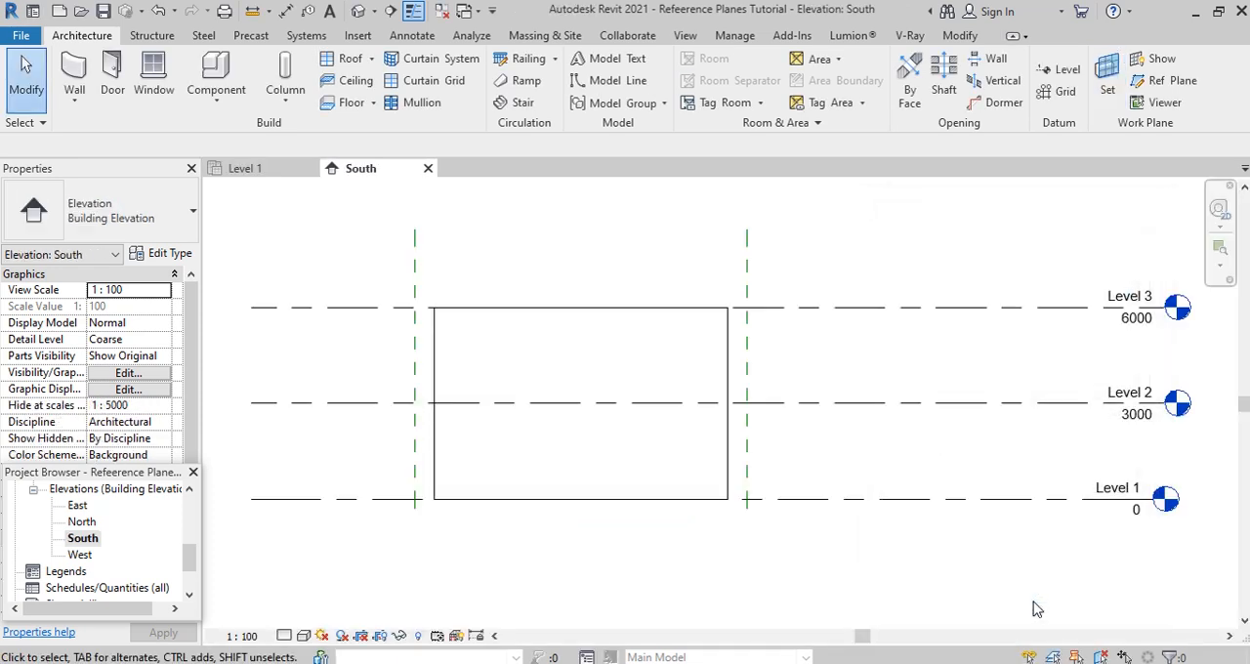
- Display the active work plane in the South elevation
scroll(695, 565, up, 1)
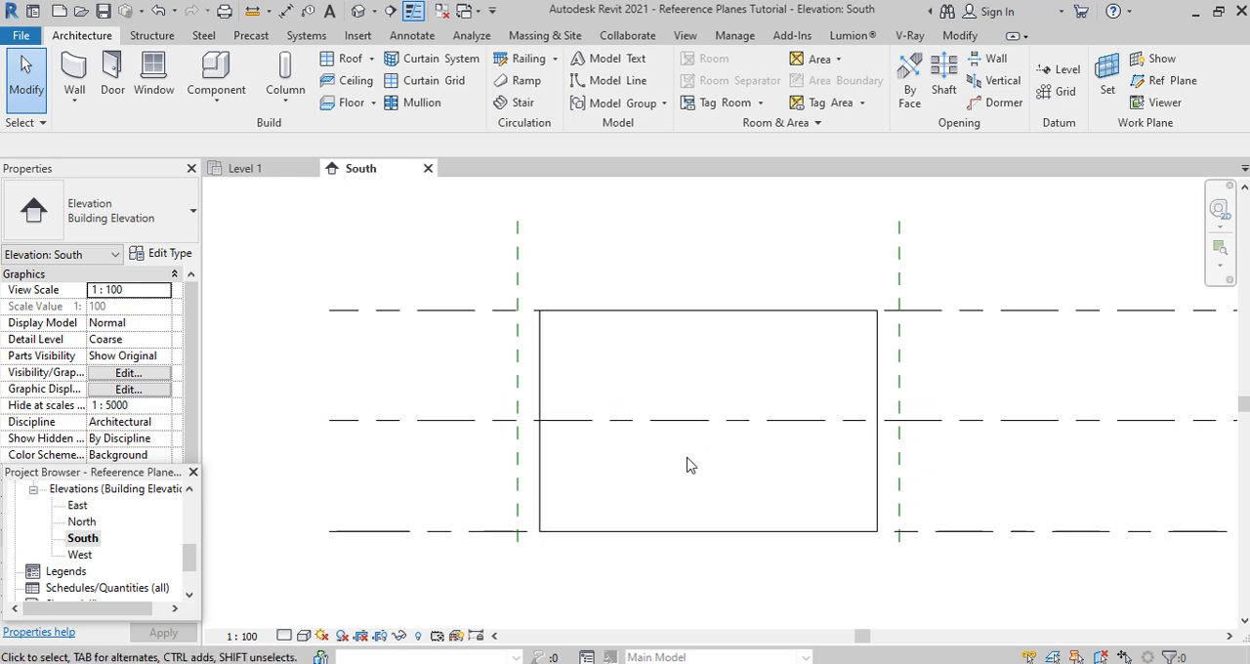
click(1168, 69)
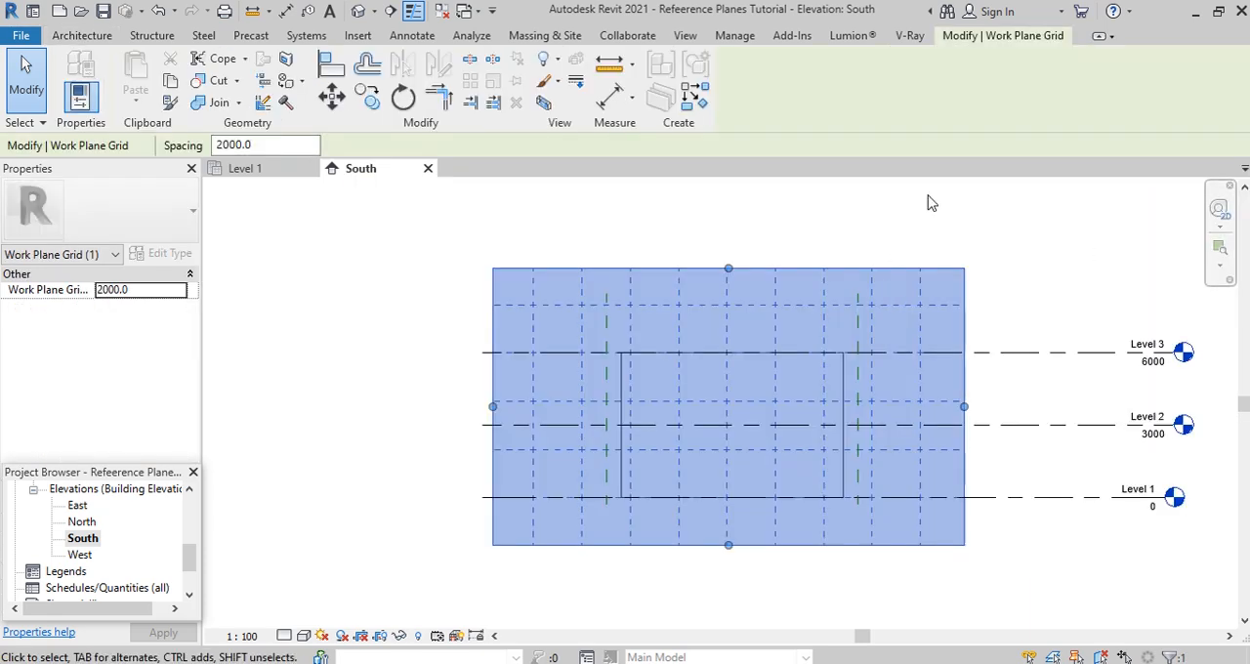
- Deselect the work plane grid and hide the active work plane in the South elevation
click(676, 203)
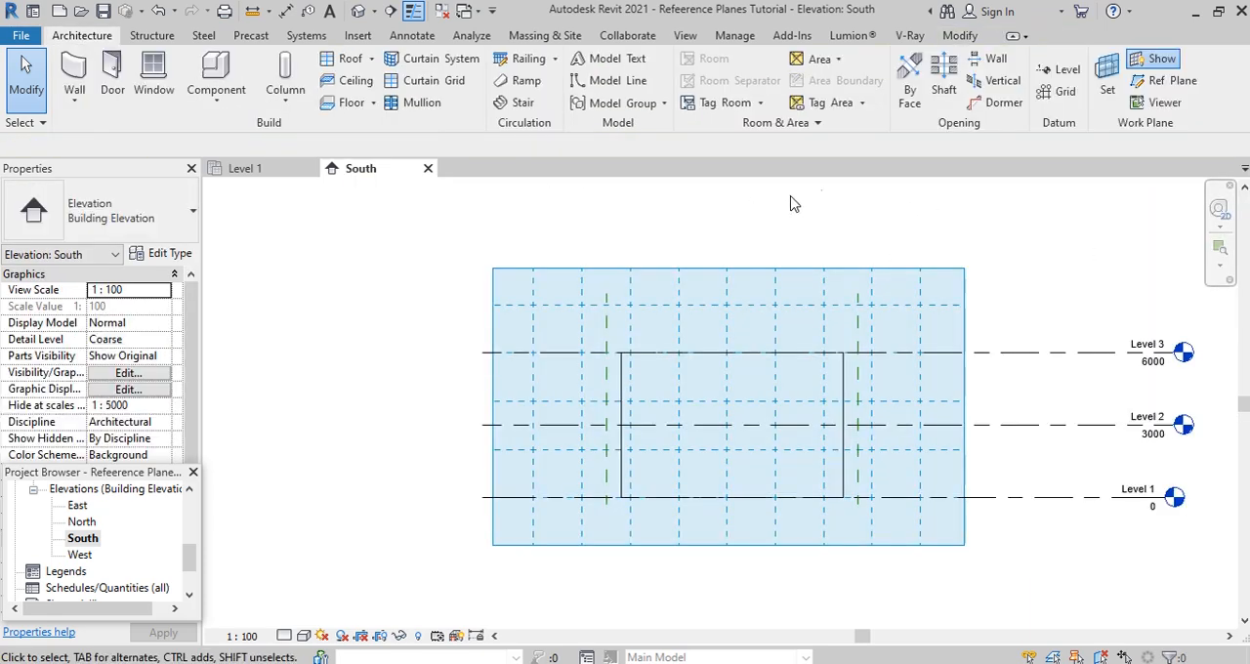
click(1158, 60)
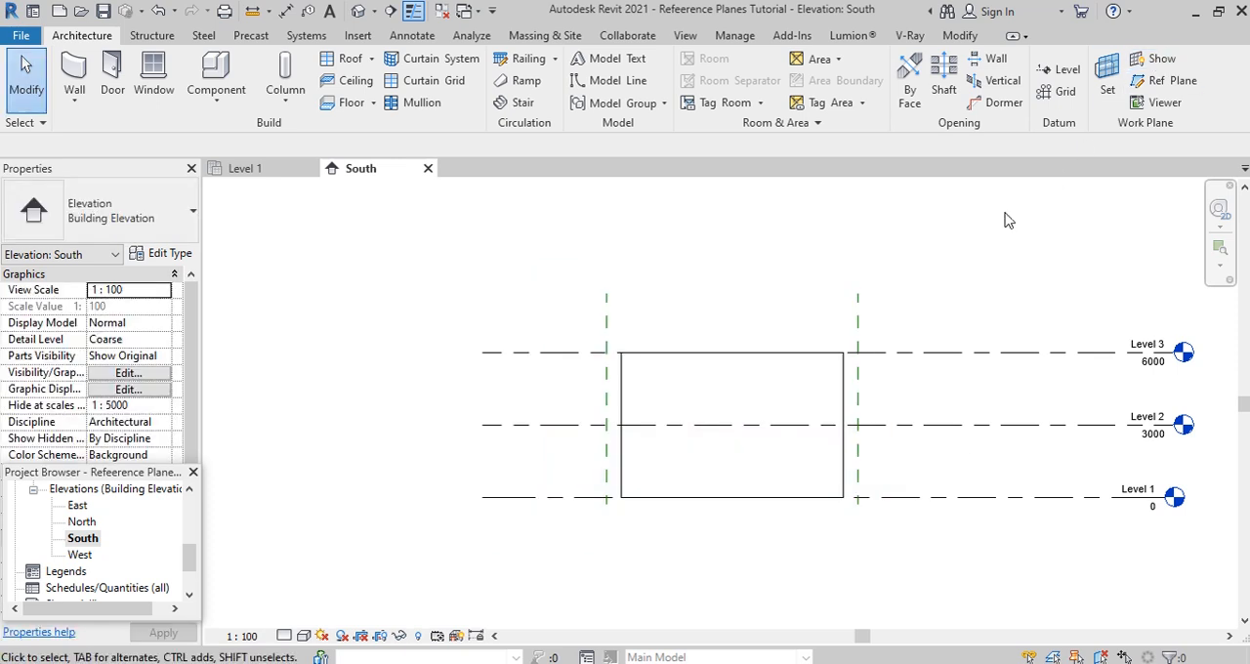
- Start a Roof by Extrusion in the South elevation with Level 3 as its reference level and a 0.0 offset
scroll(879, 391, up, 1)
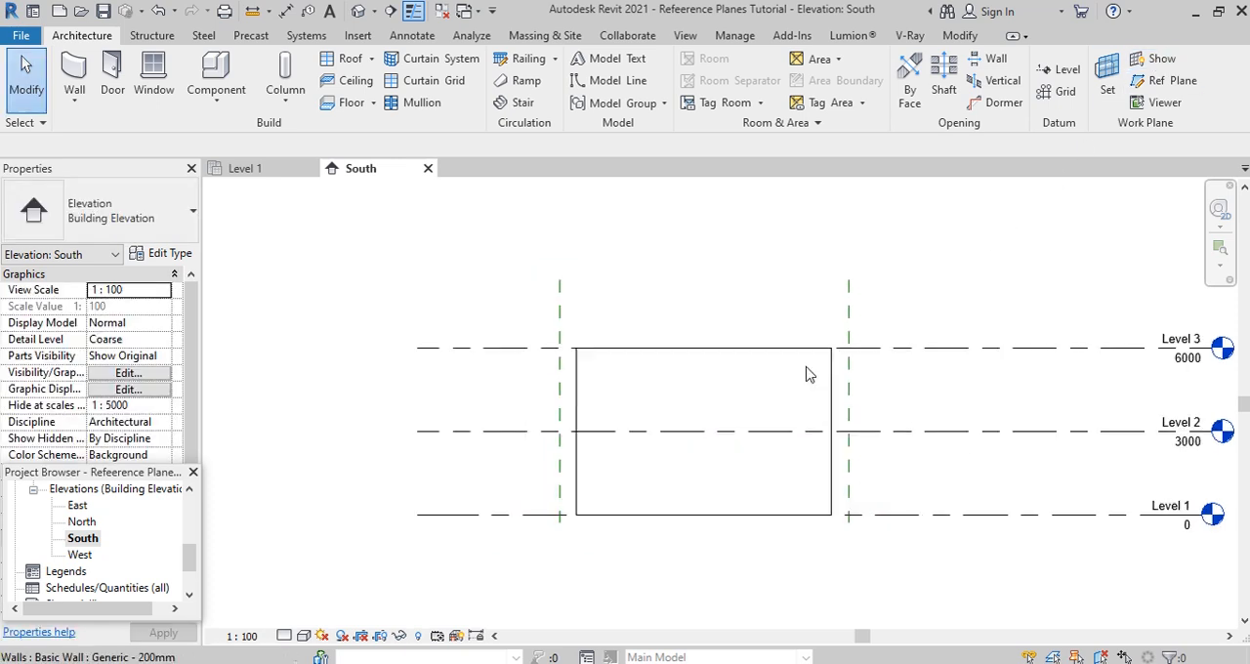
click(371, 59)
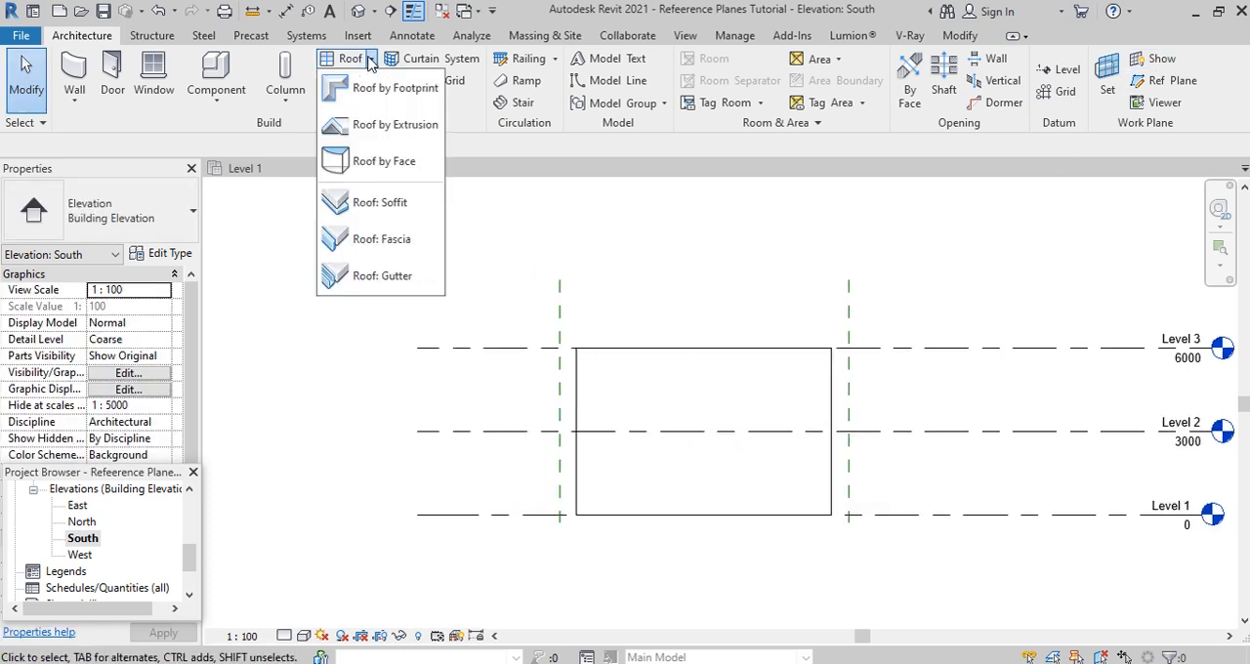
click(379, 127)
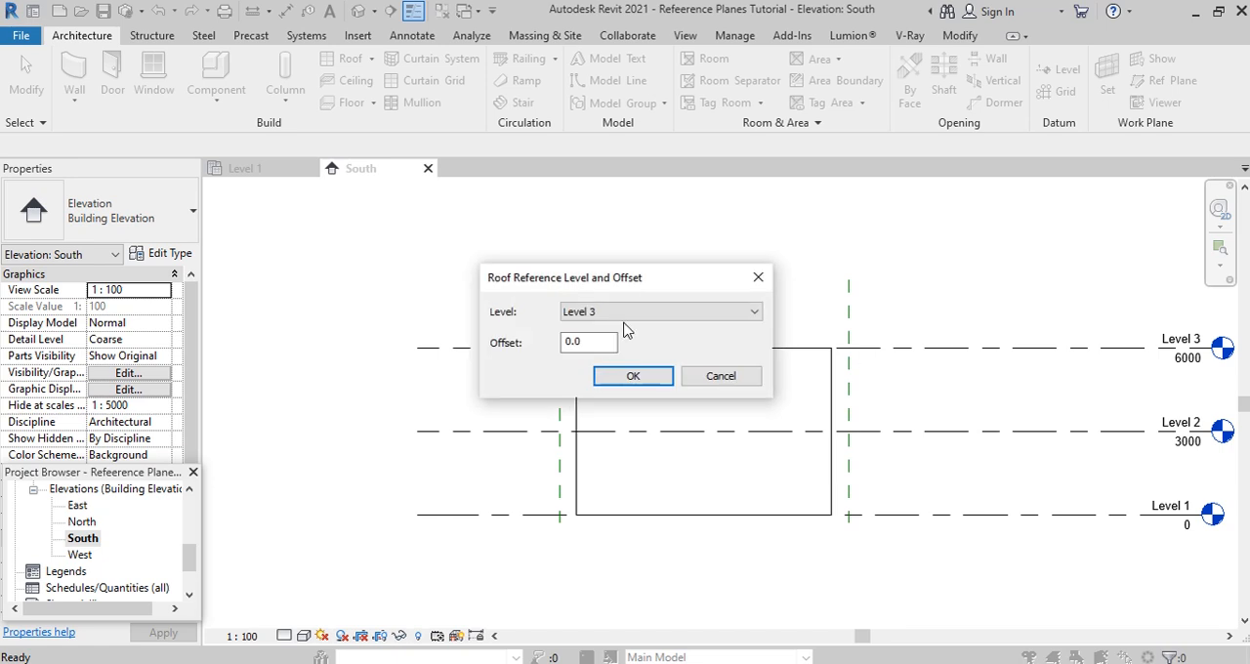
click(667, 313)
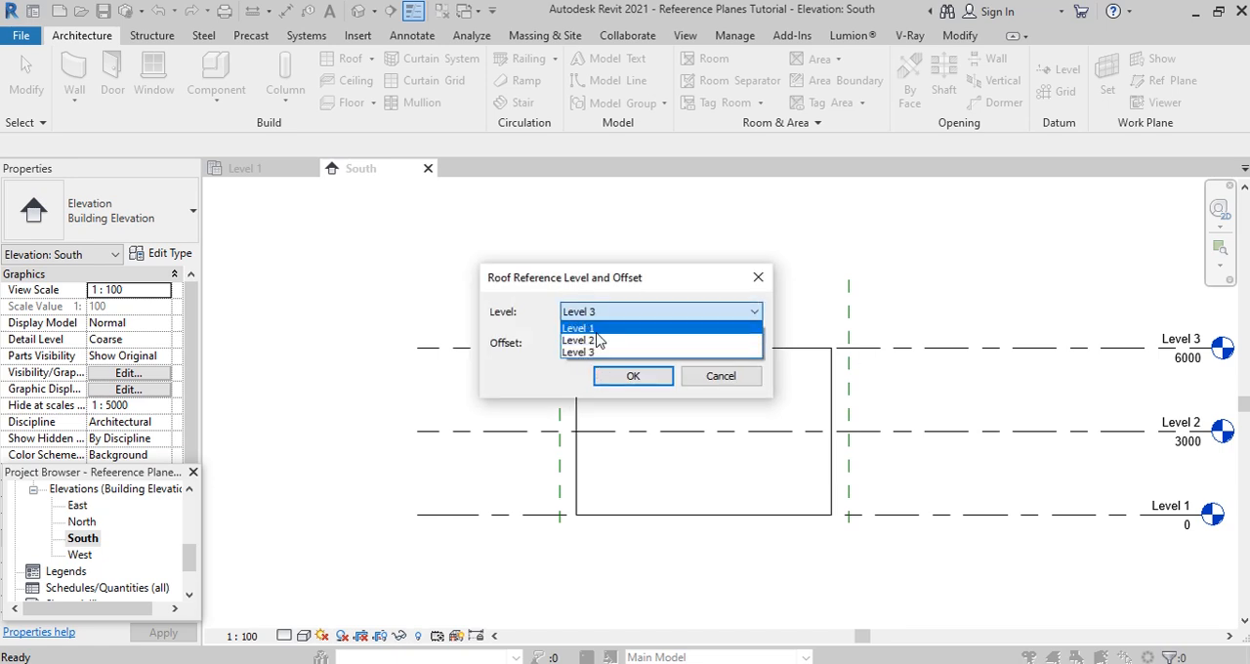
click(755, 314)
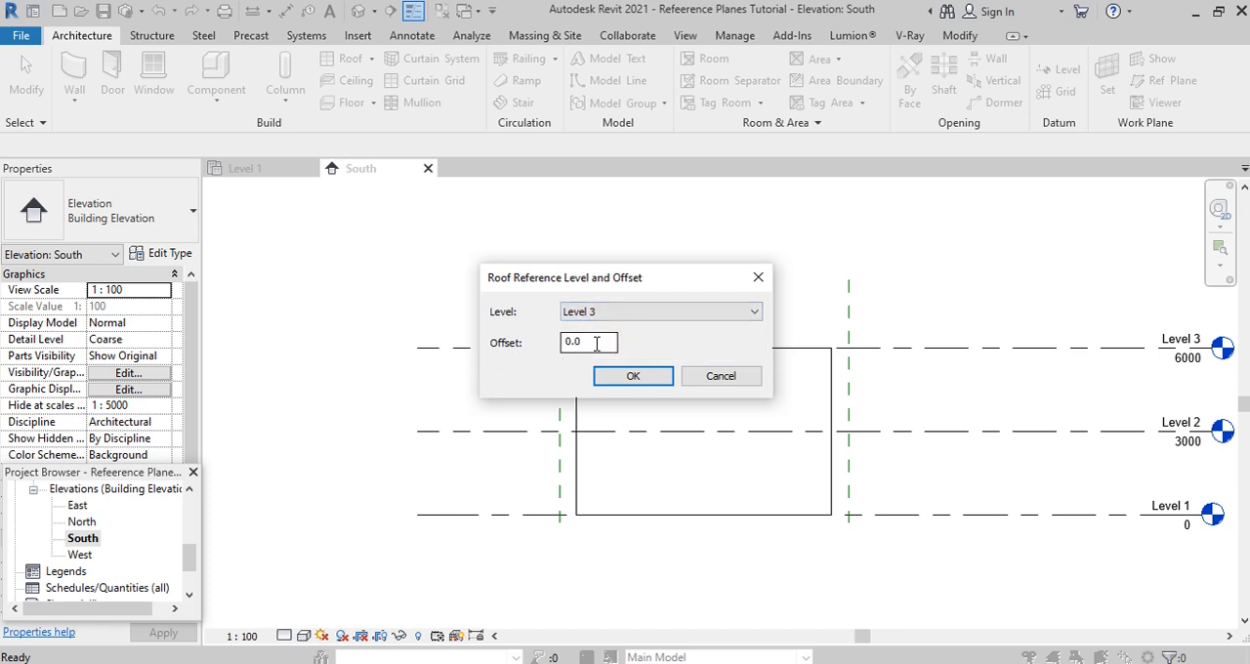
click(644, 381)
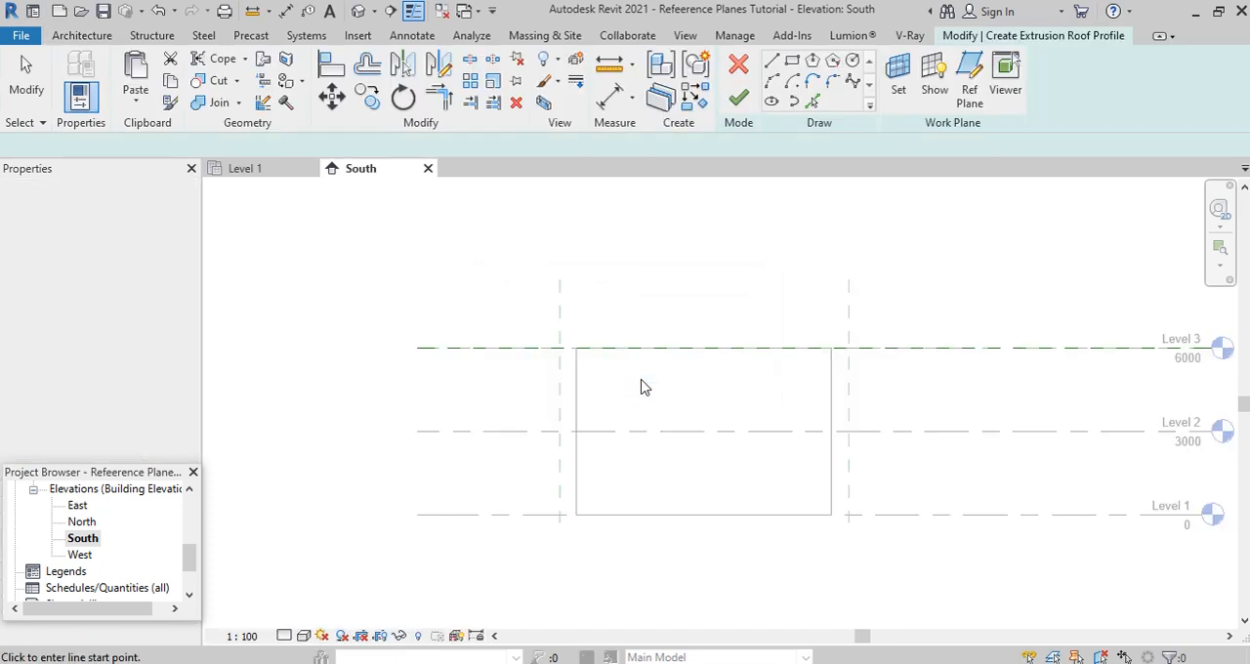
- Sketch the roof profile as a Start-End-Radius Arc from plane LP to RP, about 900 mm above Level 3, sagging to Level 3, and finish it
click(771, 81)
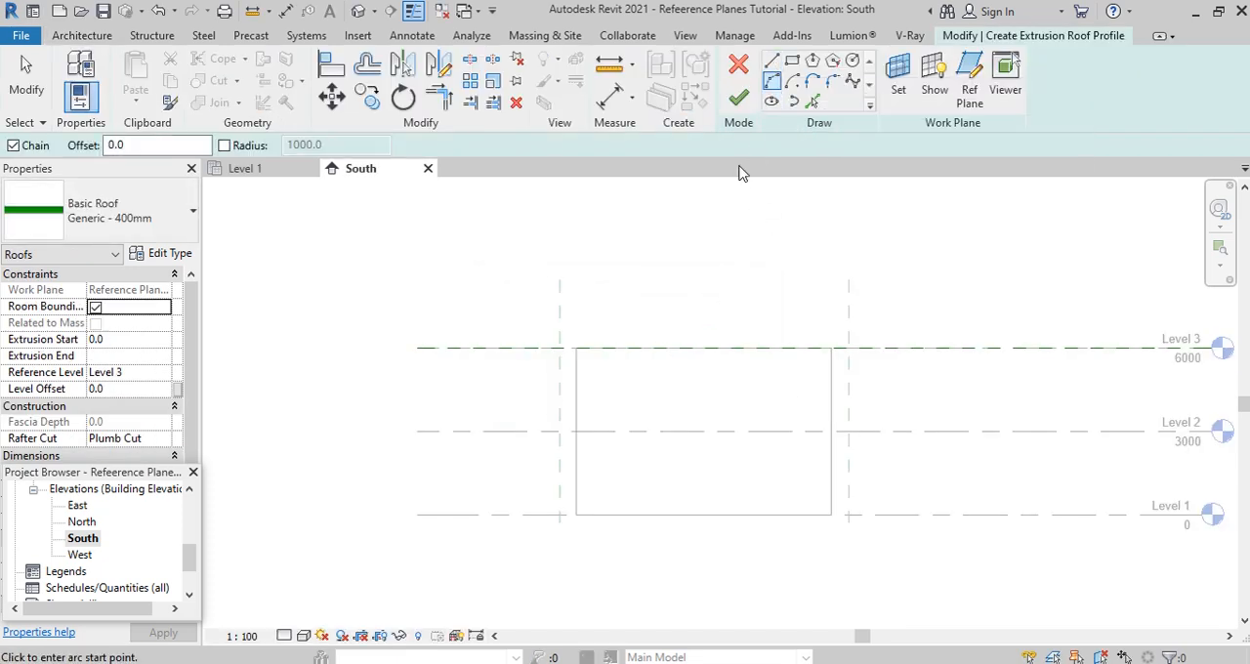
click(561, 323)
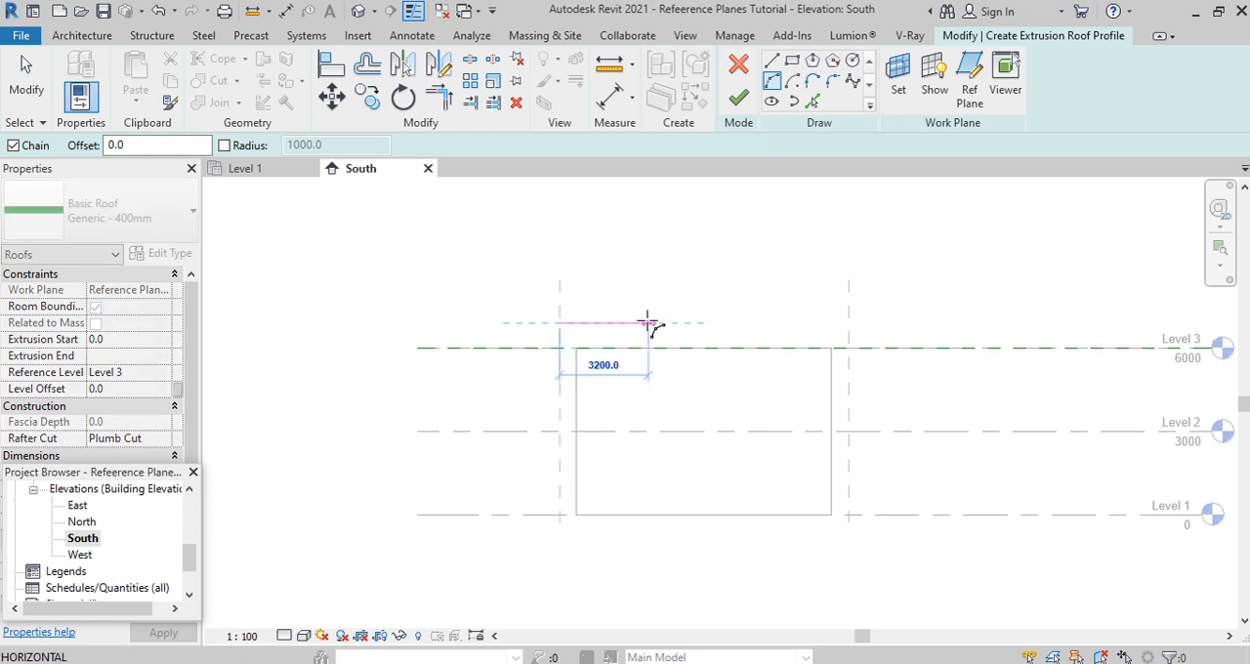
click(849, 322)
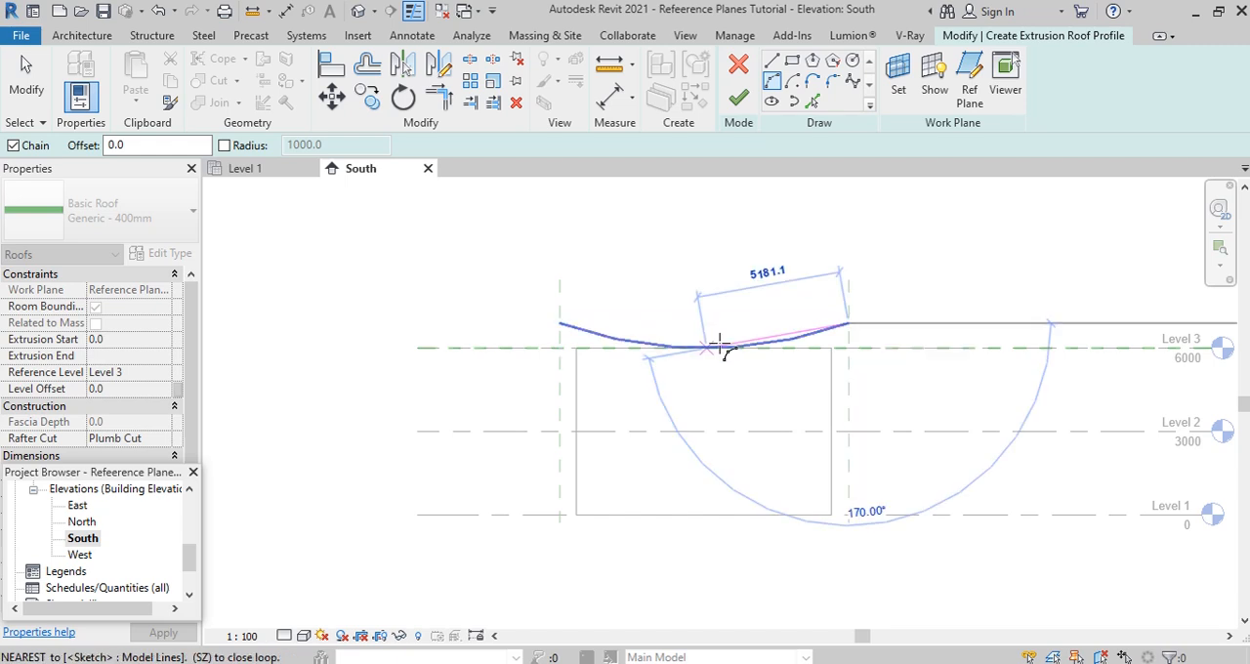
click(719, 344)
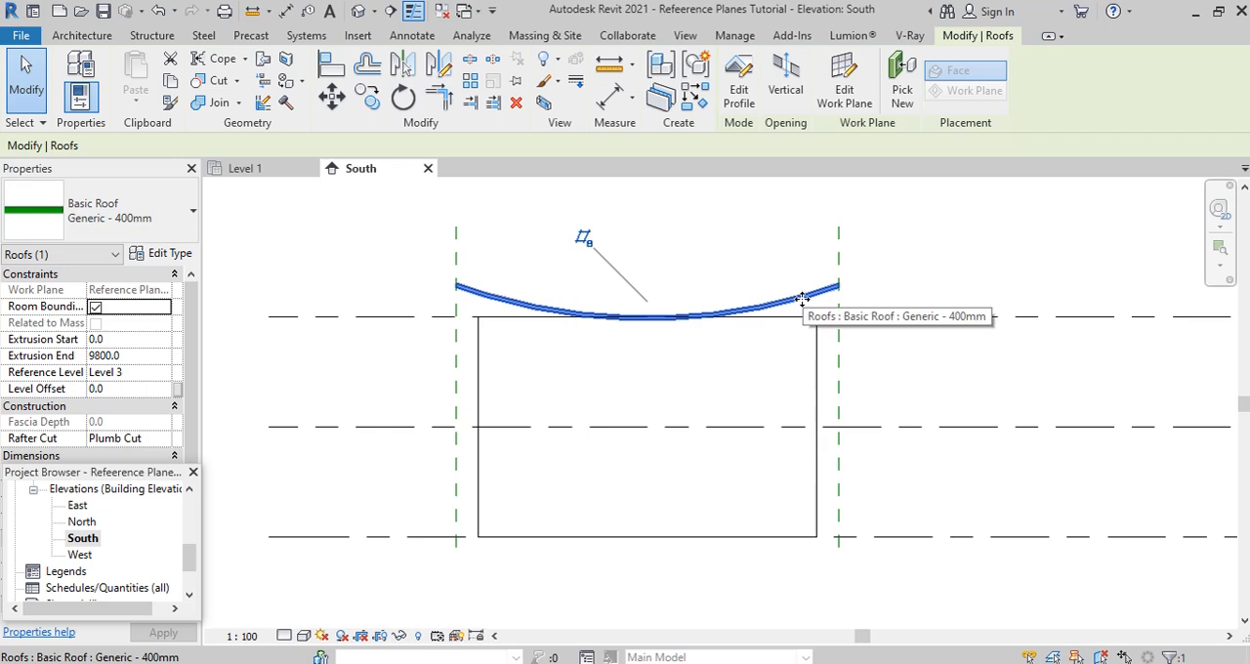
- Check the roof in the North elevation, and stretch its north end to the back reference plane in the East elevation, giving an extrusion end of 10400
double_click(82, 522)
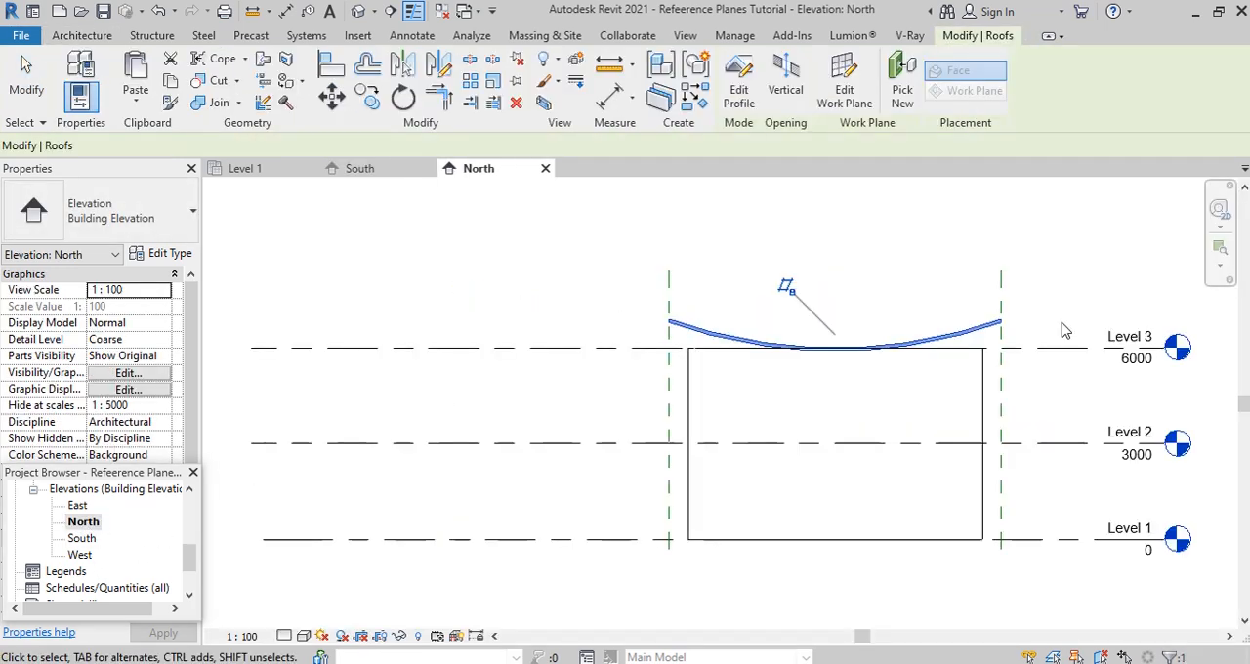
scroll(1064, 328, up, 3)
scroll(422, 338, down, 3)
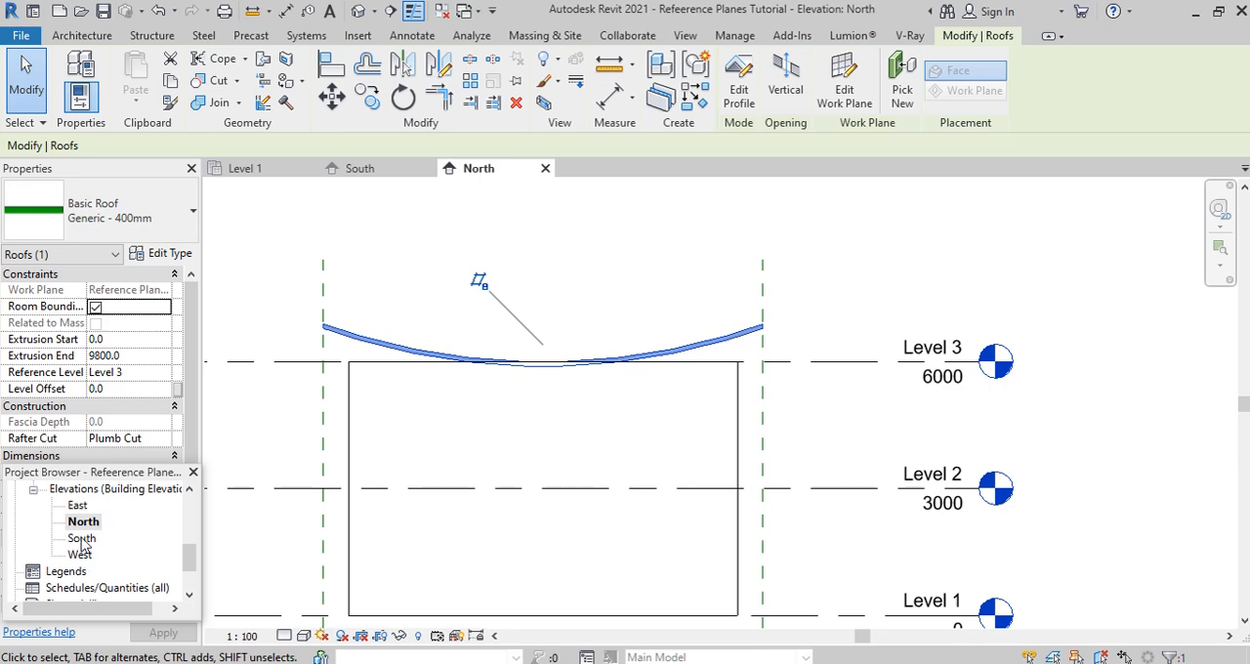
double_click(78, 505)
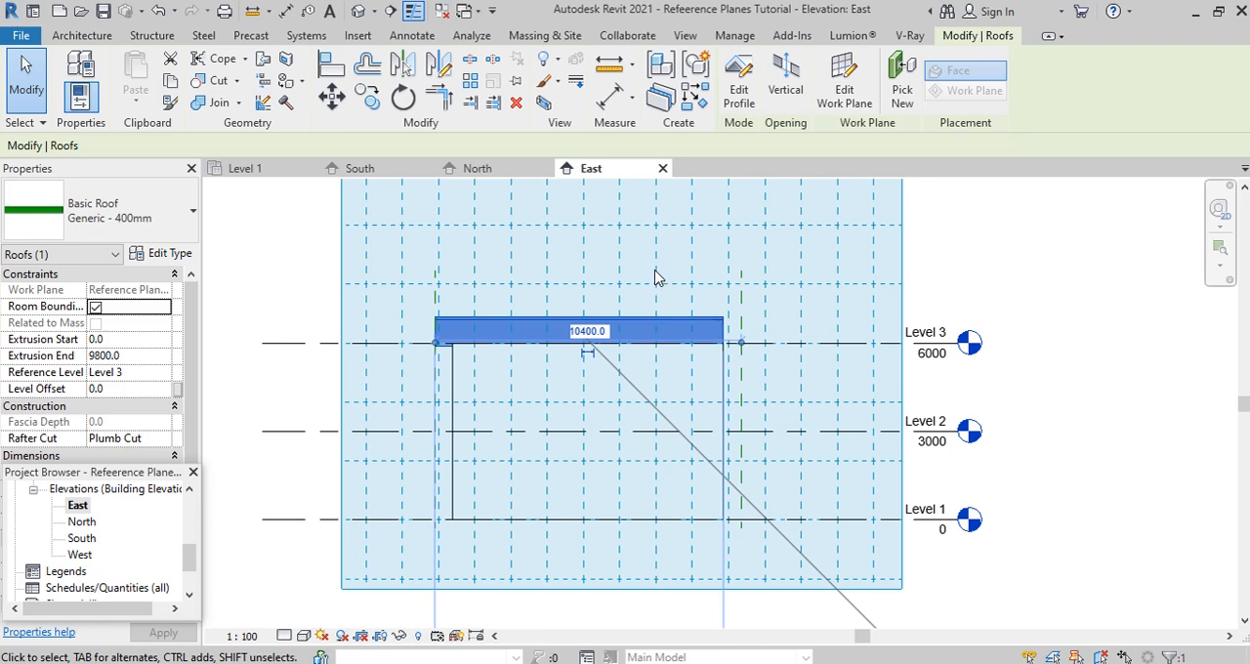
key(Escape)
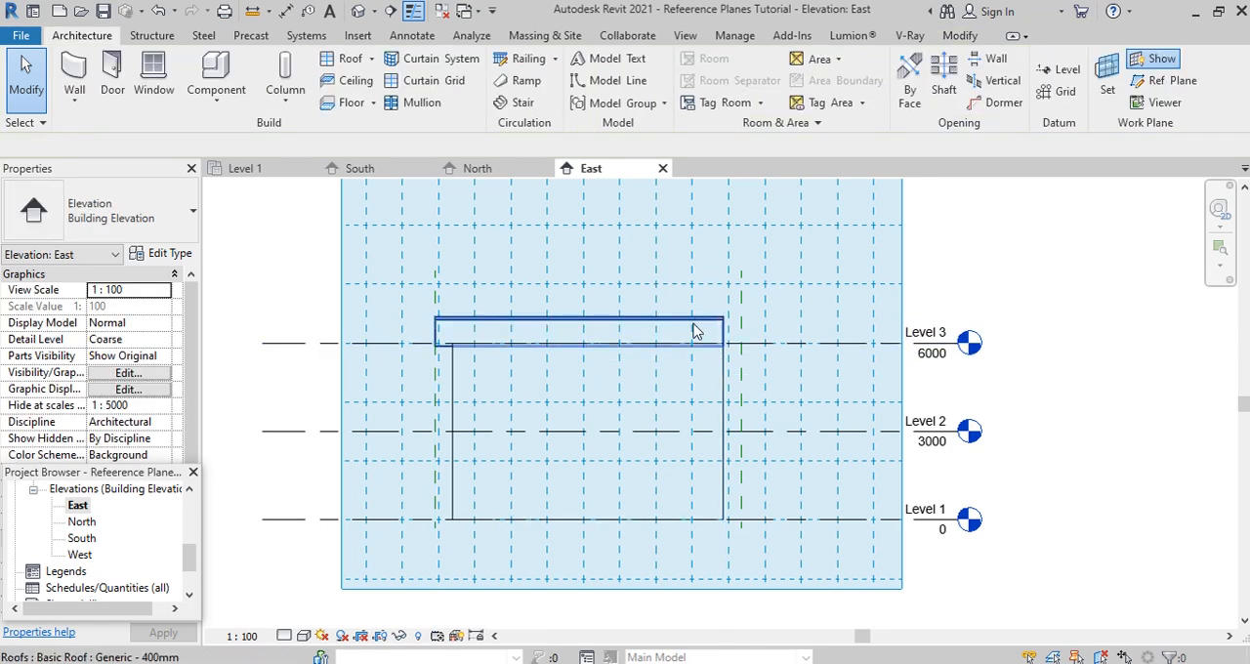
click(699, 326)
drag(732, 333, 742, 332)
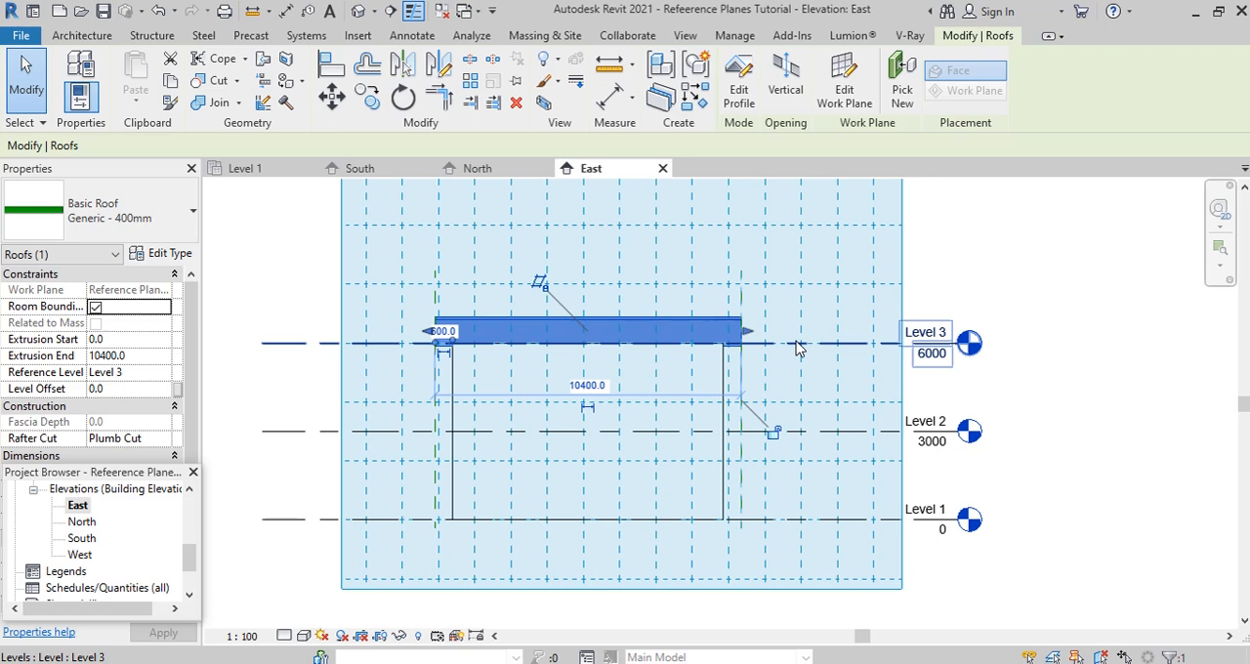
- Examine both roof ends against the reference planes in the West elevation
double_click(87, 557)
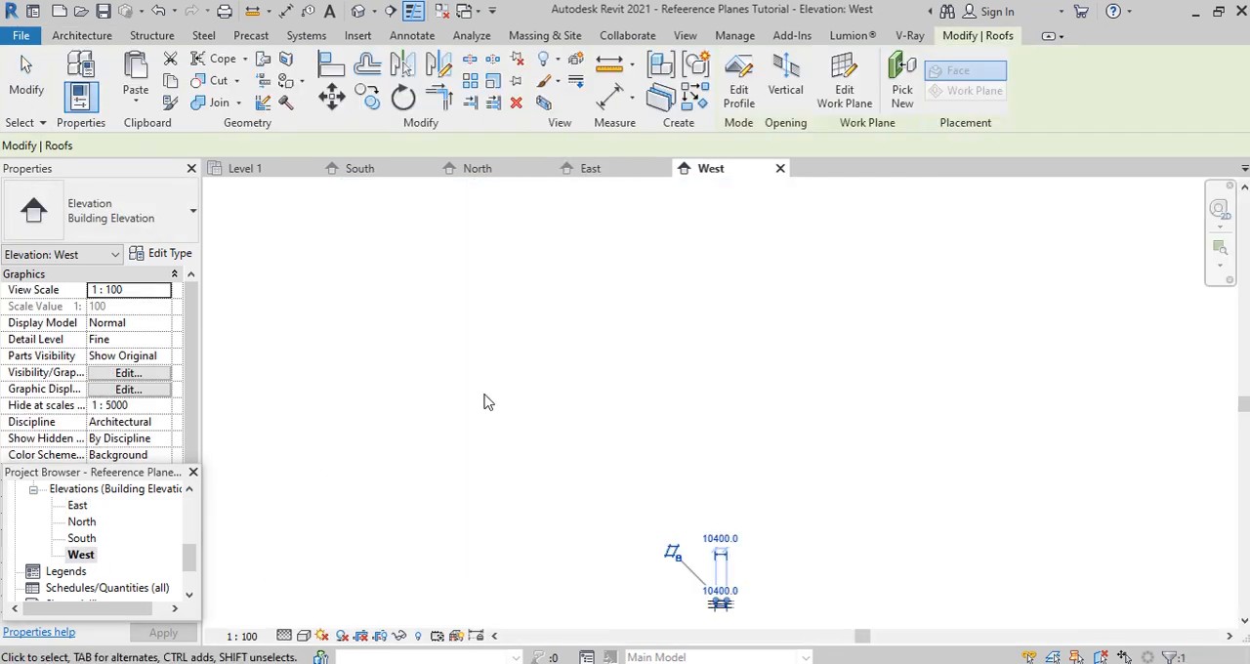
scroll(709, 545, up, 5)
scroll(742, 349, down, 2)
scroll(575, 475, up, 5)
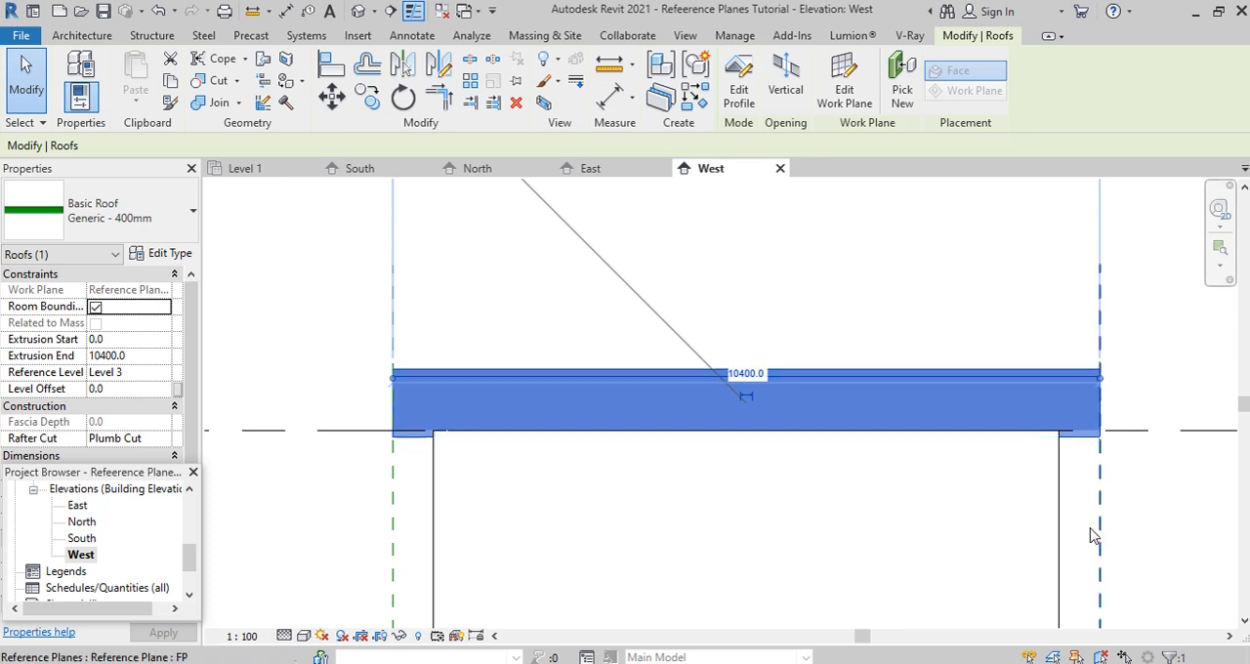
scroll(807, 324, down, 3)
scroll(769, 336, down, 1)
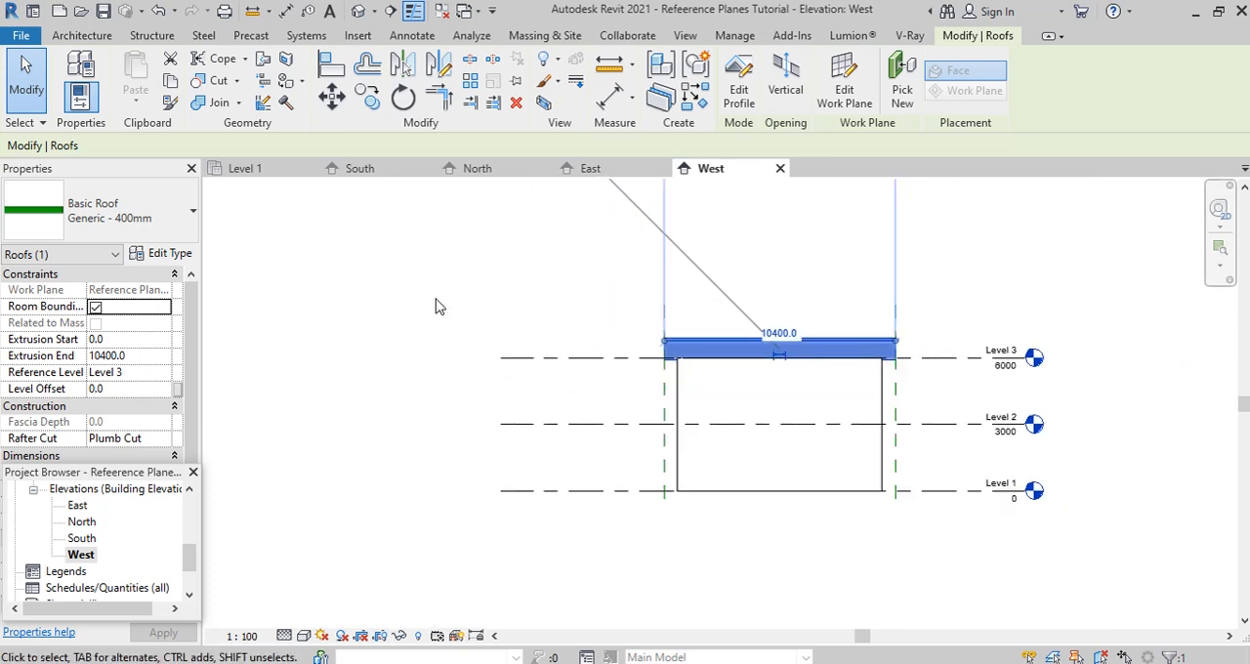
- Attach the top of the east wall to the curved roof in the 3D view
click(358, 11)
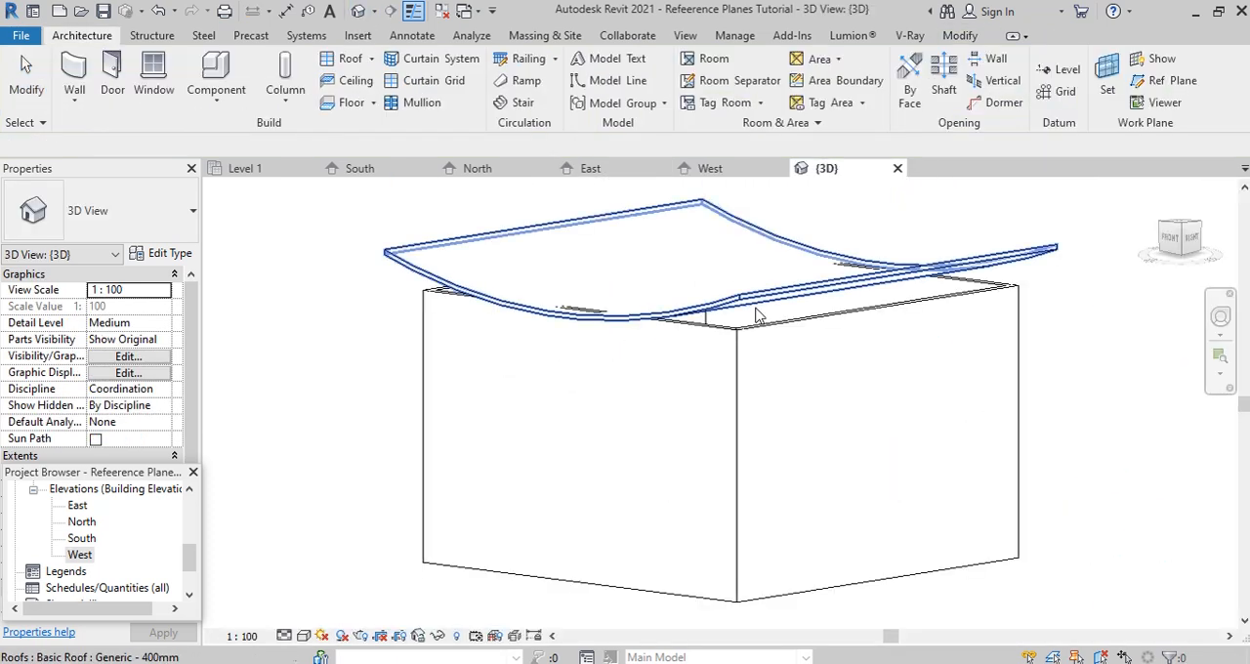
click(807, 348)
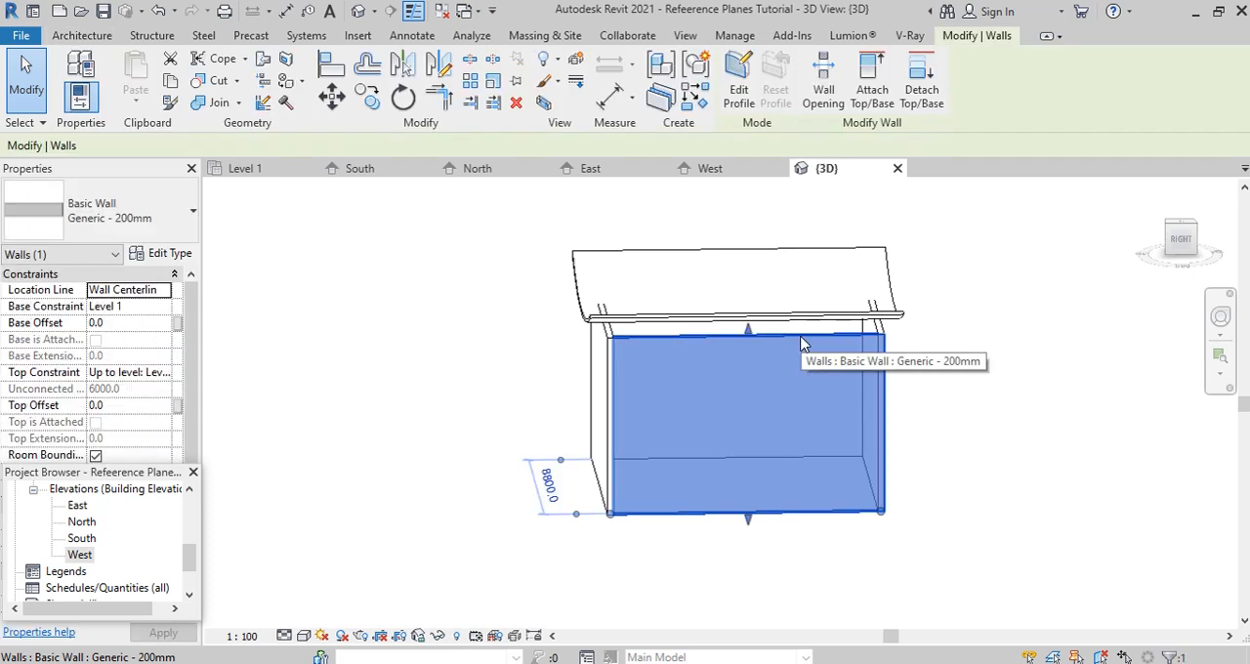
click(873, 90)
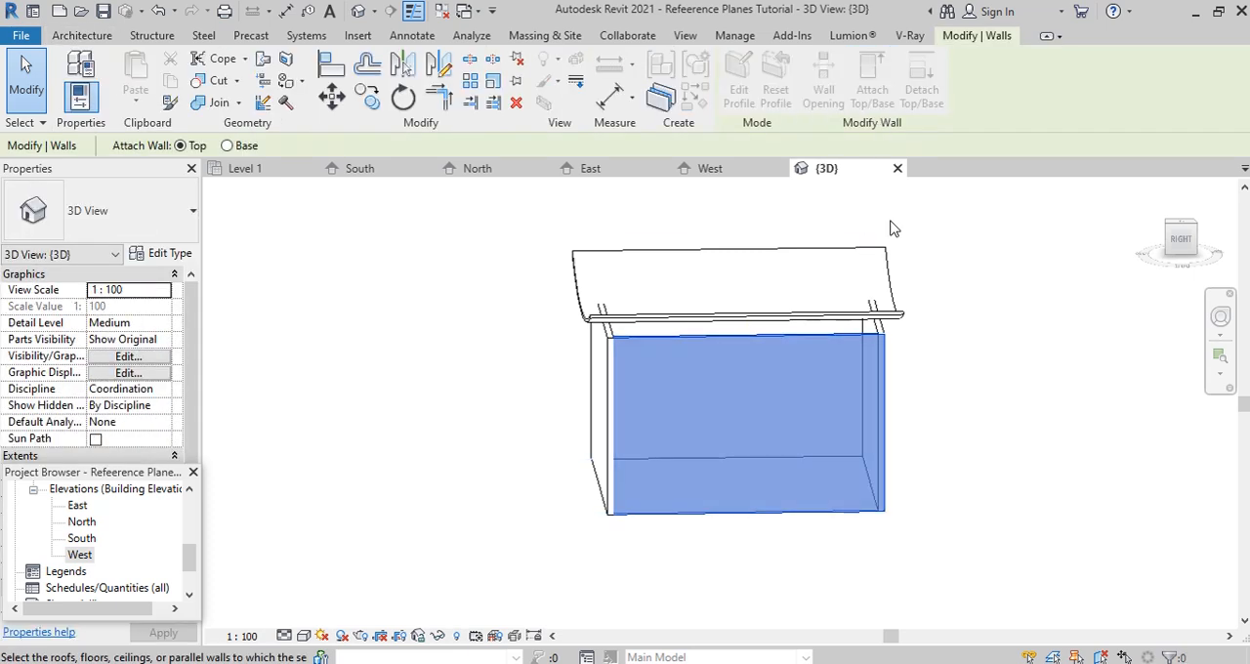
click(817, 305)
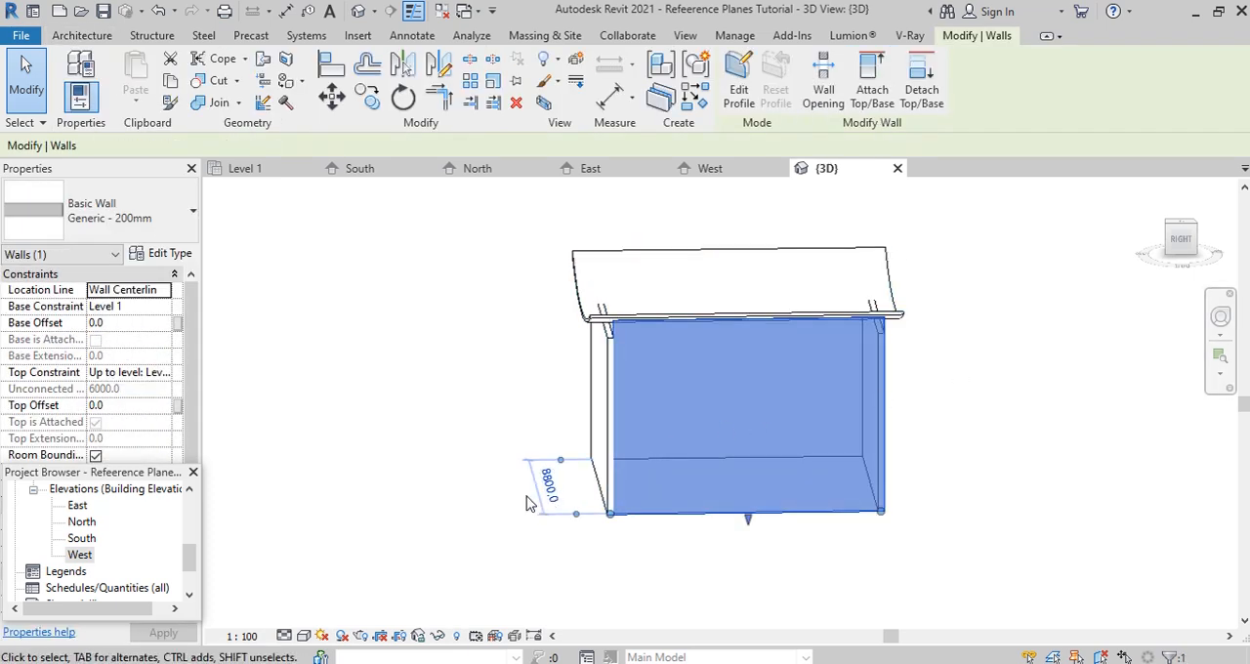
- Inspect the curved roof and the wall tops from several sides in the 3D view
shift+middle_drag(531, 501, 712, 502)
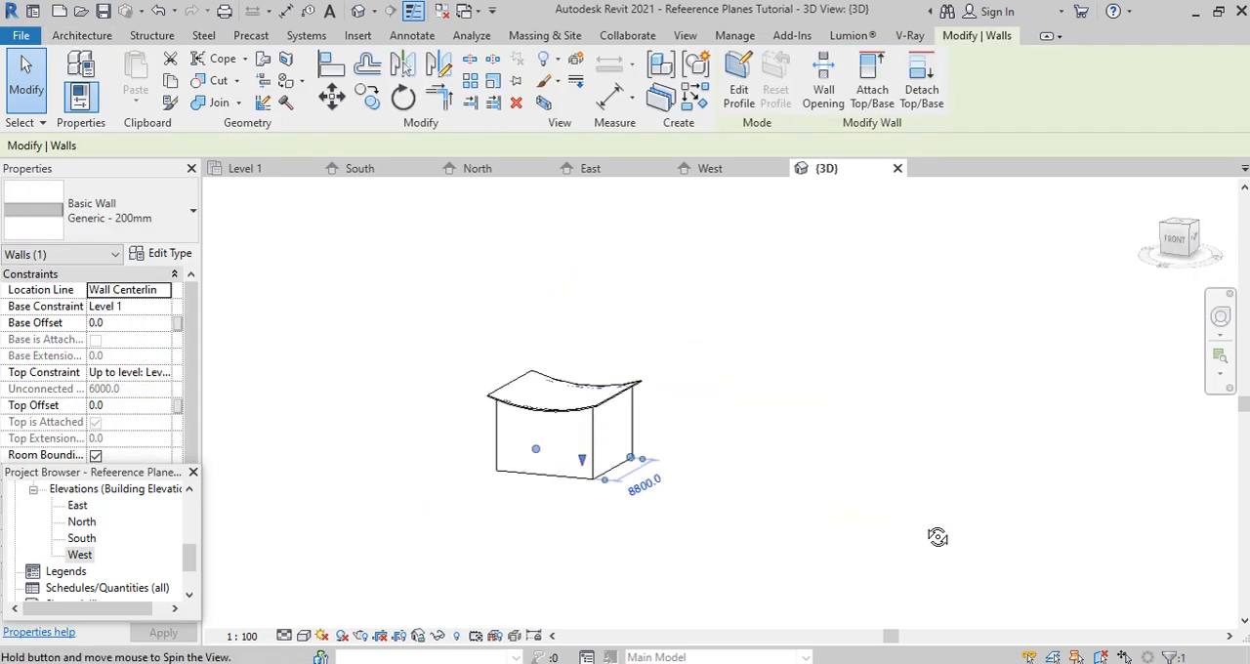
shift+middle_drag(937, 536, 899, 528)
scroll(619, 440, up, 2)
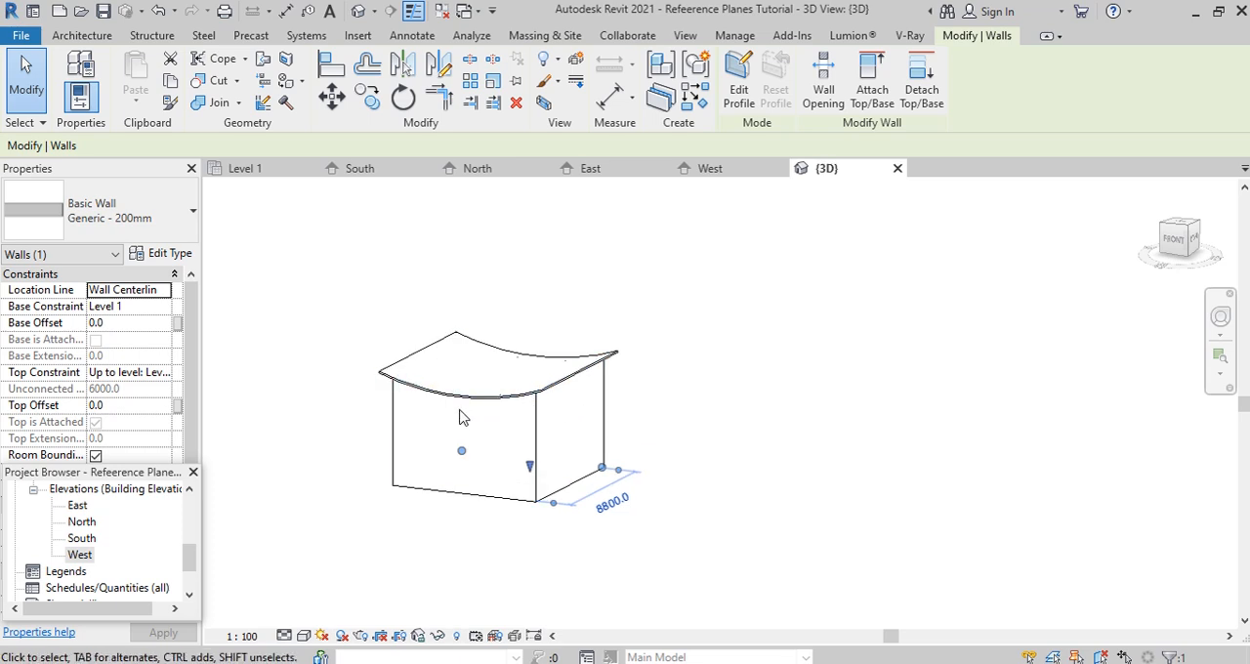
scroll(465, 414, up, 3)
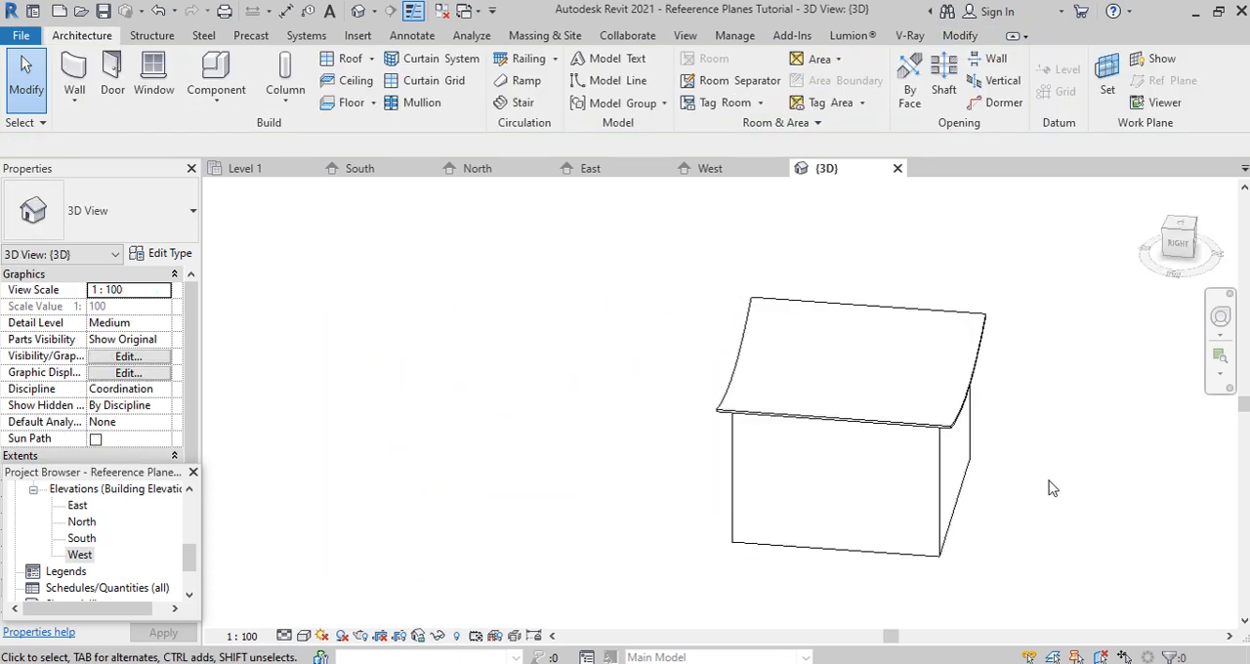
shift+middle_drag(1052, 519, 1016, 266)
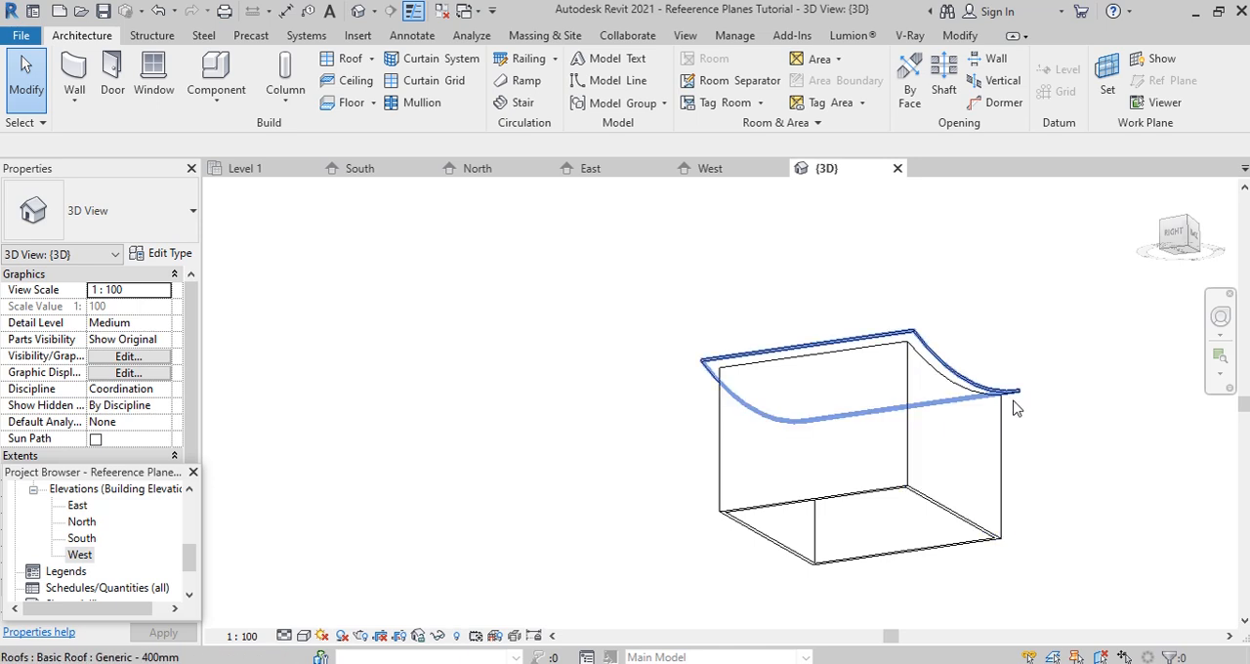
shift+middle_drag(1012, 410, 993, 475)
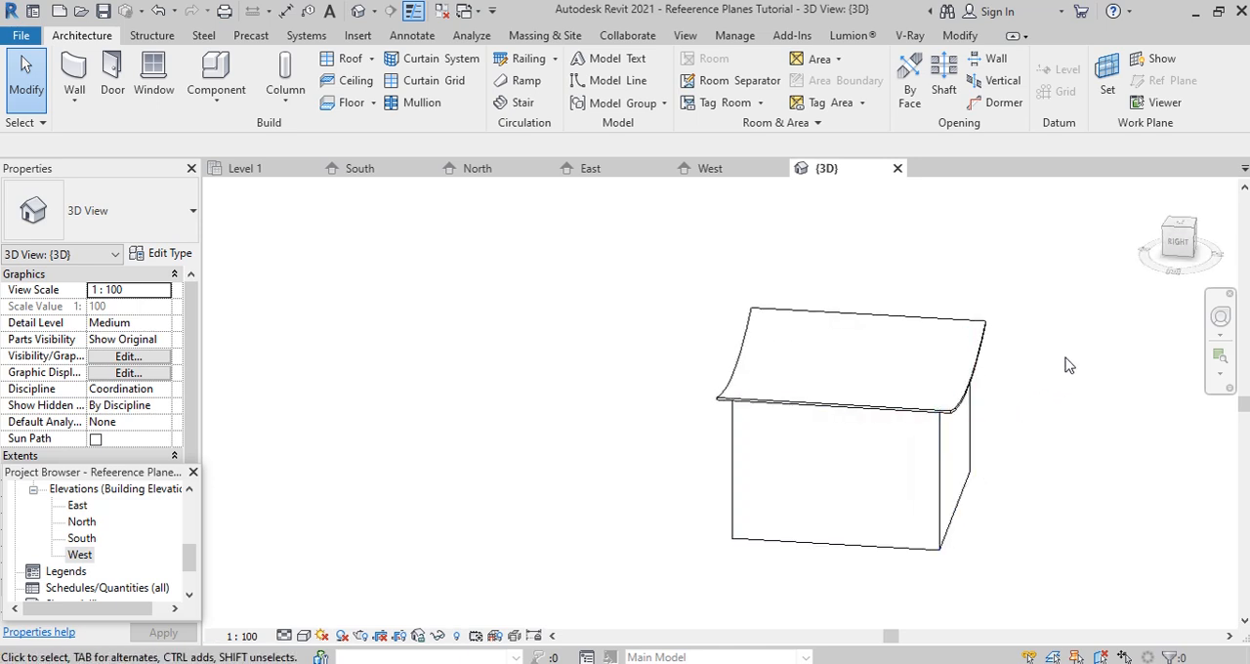
scroll(1068, 365, up, 2)
- Open the Site floor plan and start a vertical opening sketch on the extruded roof
drag(190, 560, 194, 533)
double_click(76, 539)
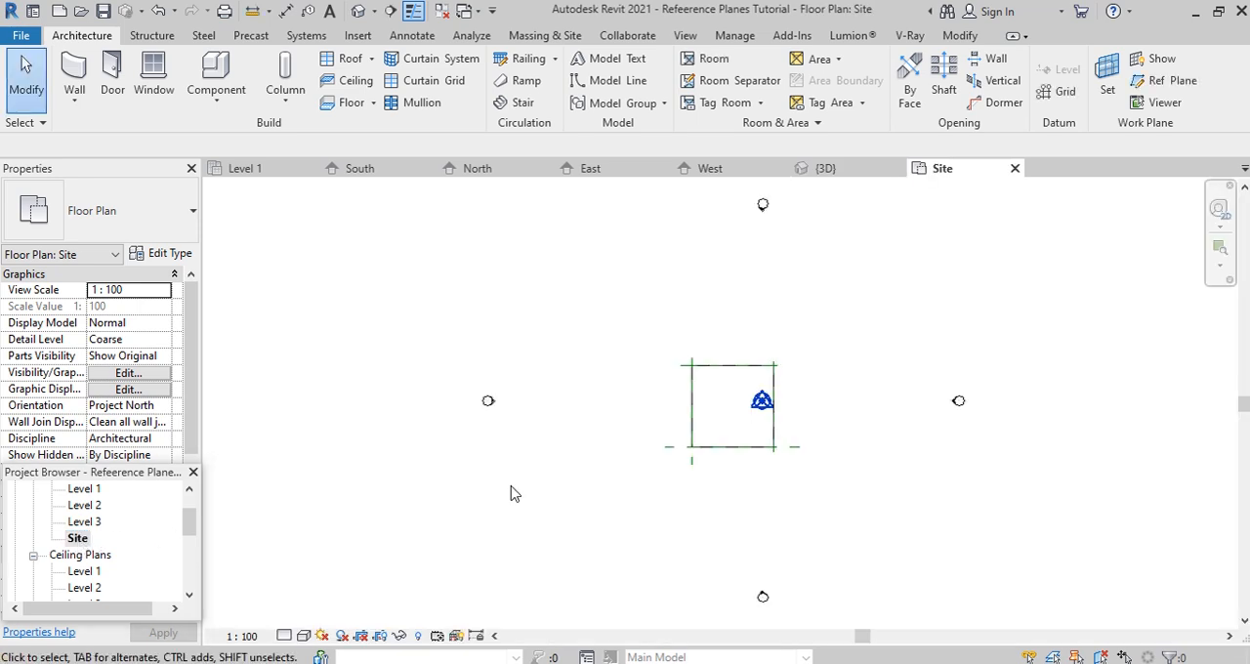
scroll(800, 411, up, 4)
click(721, 493)
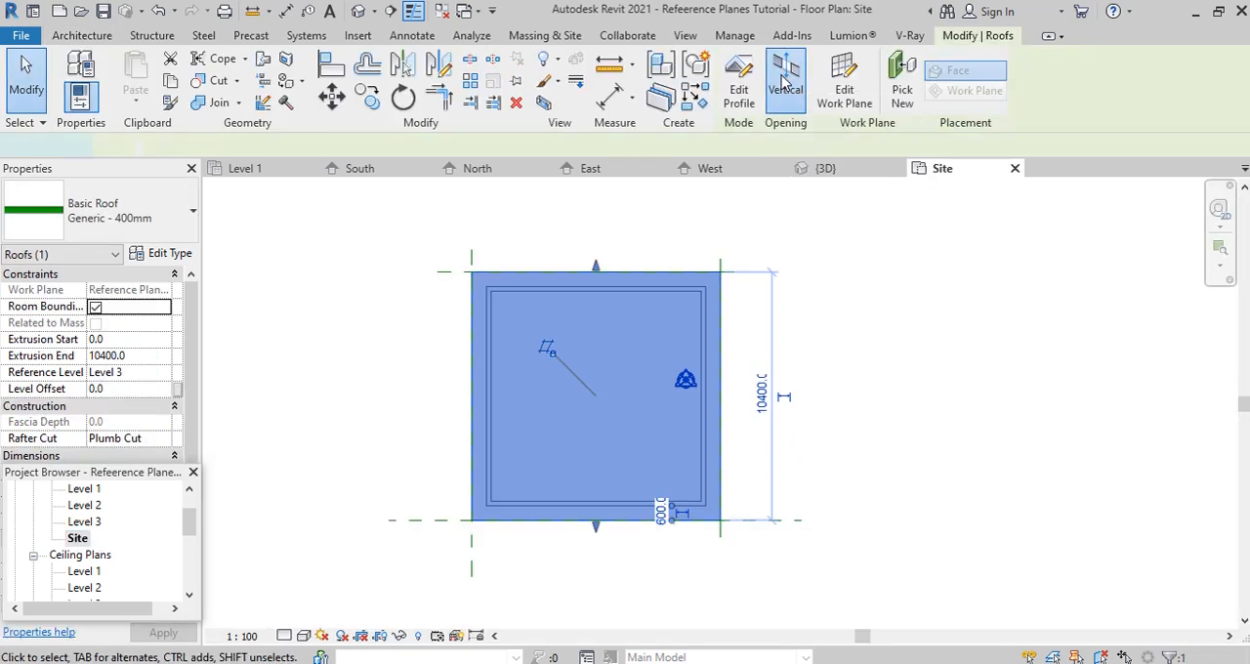
click(739, 83)
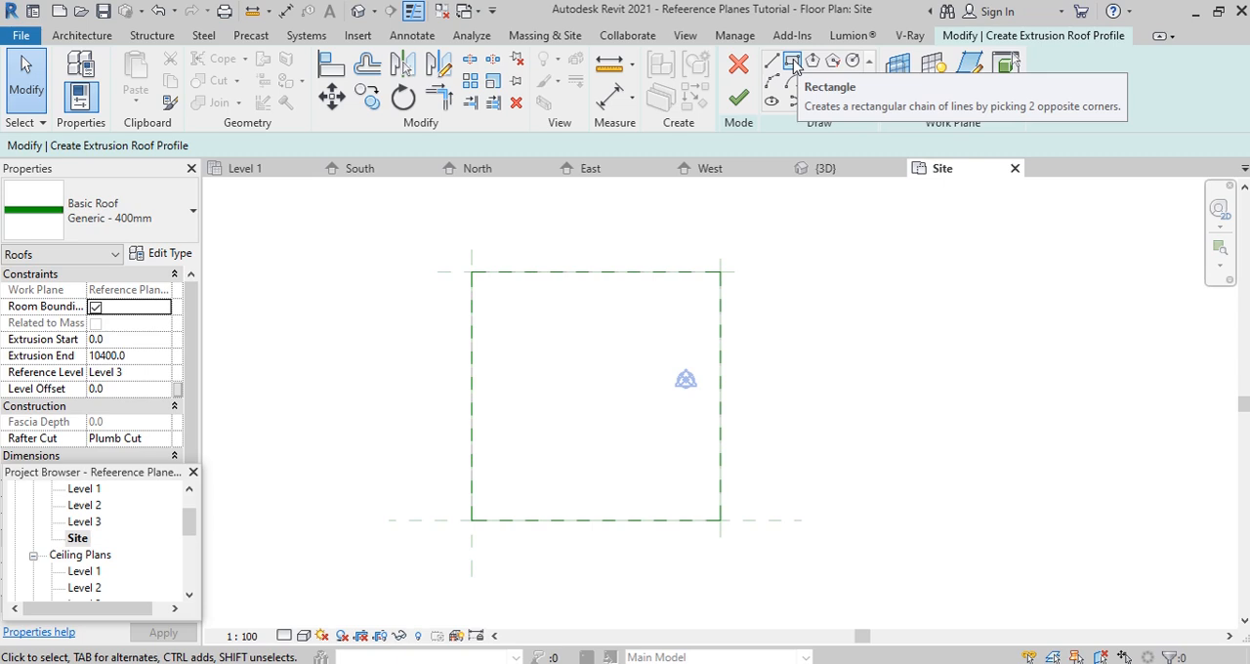
- Sketch a rectangle along the four reference planes, from their northwest to their southeast intersection
click(792, 62)
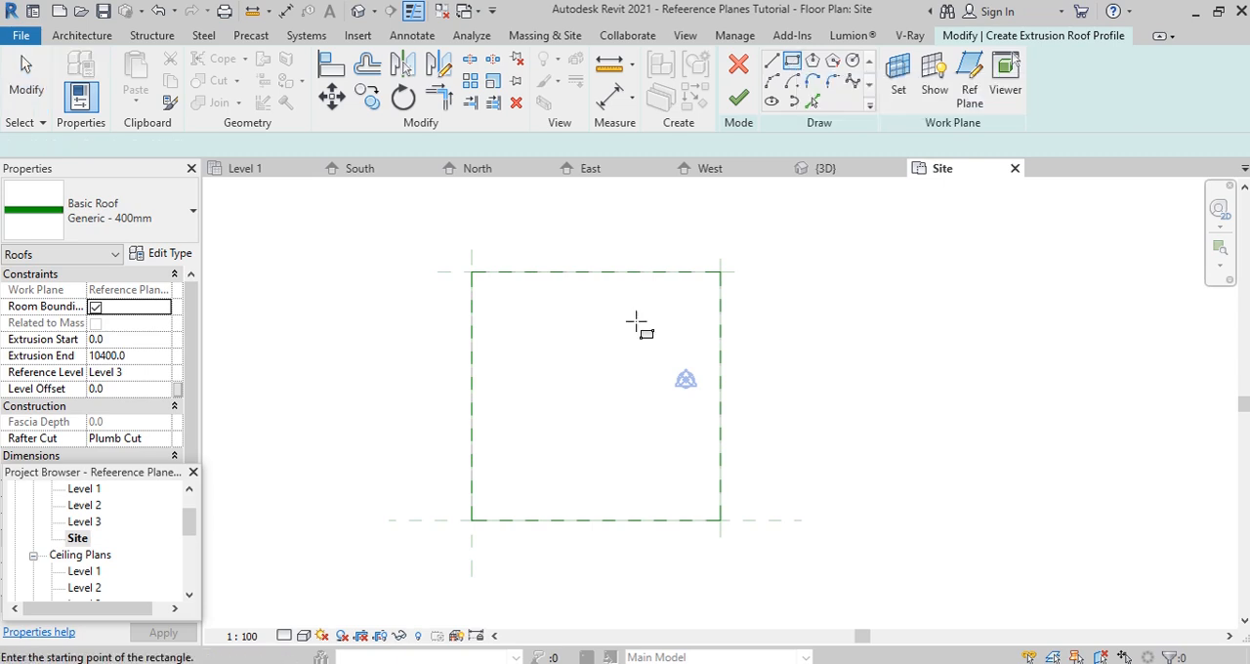
click(471, 273)
click(721, 520)
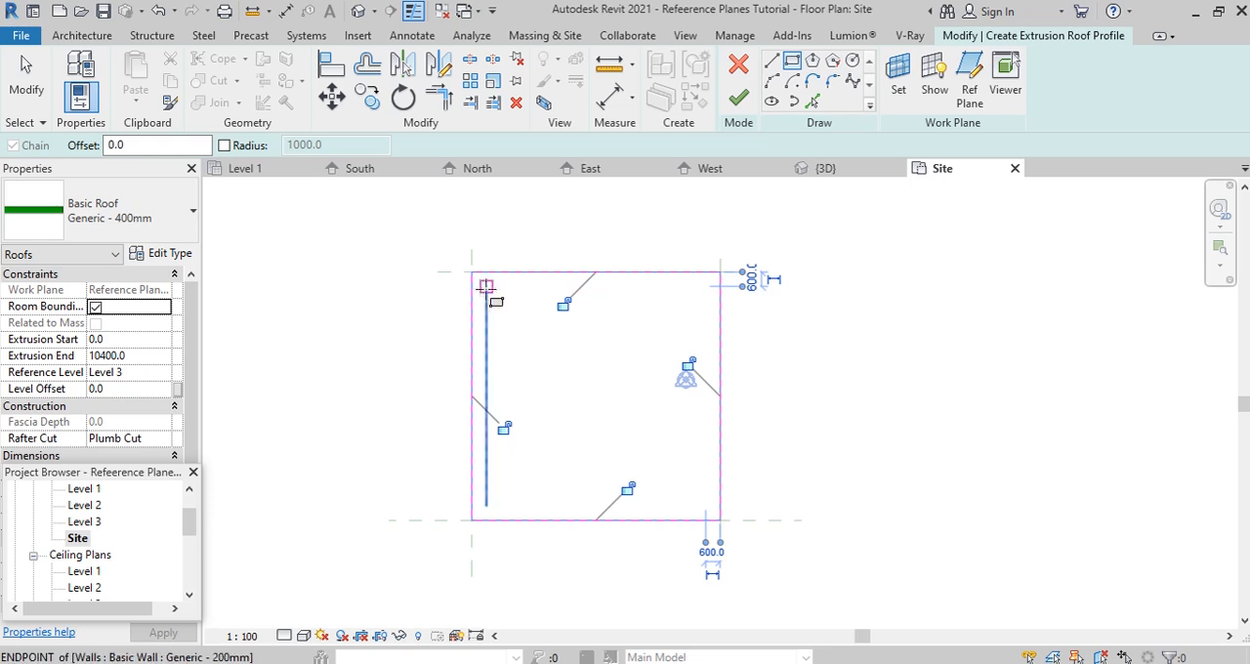
key(Escape)
key(Escape)
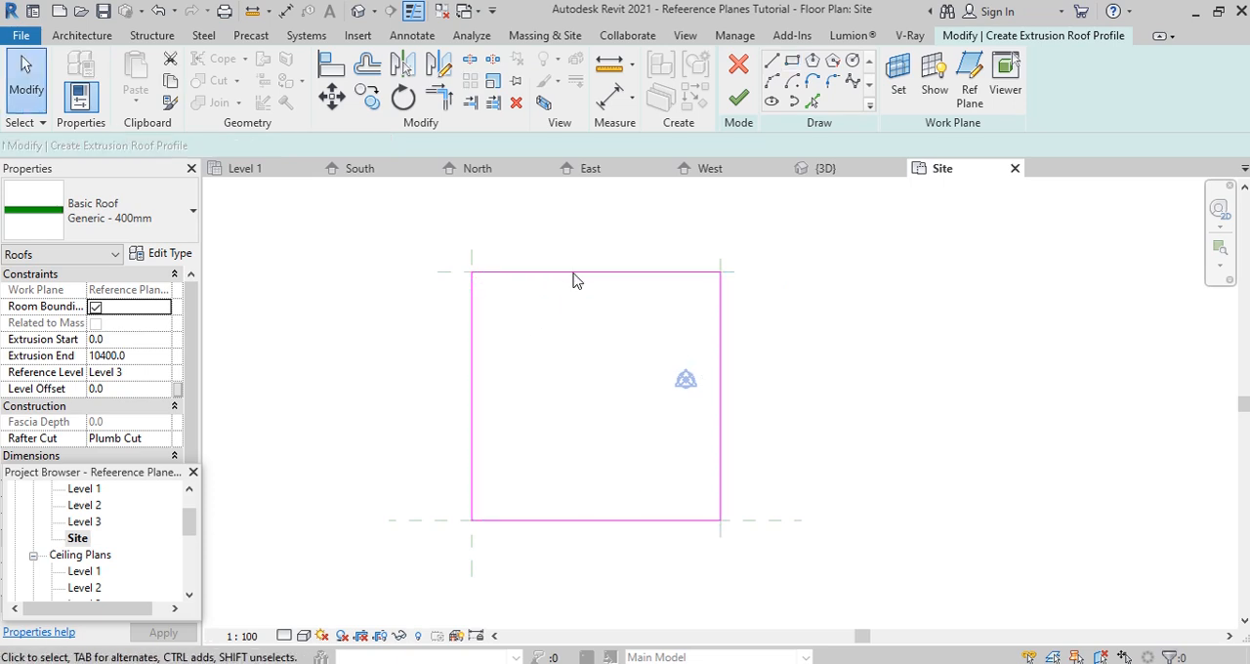
- Add a second rectangle along the outer wall corners inside the opening outline and finish the vertical opening sketch
click(792, 60)
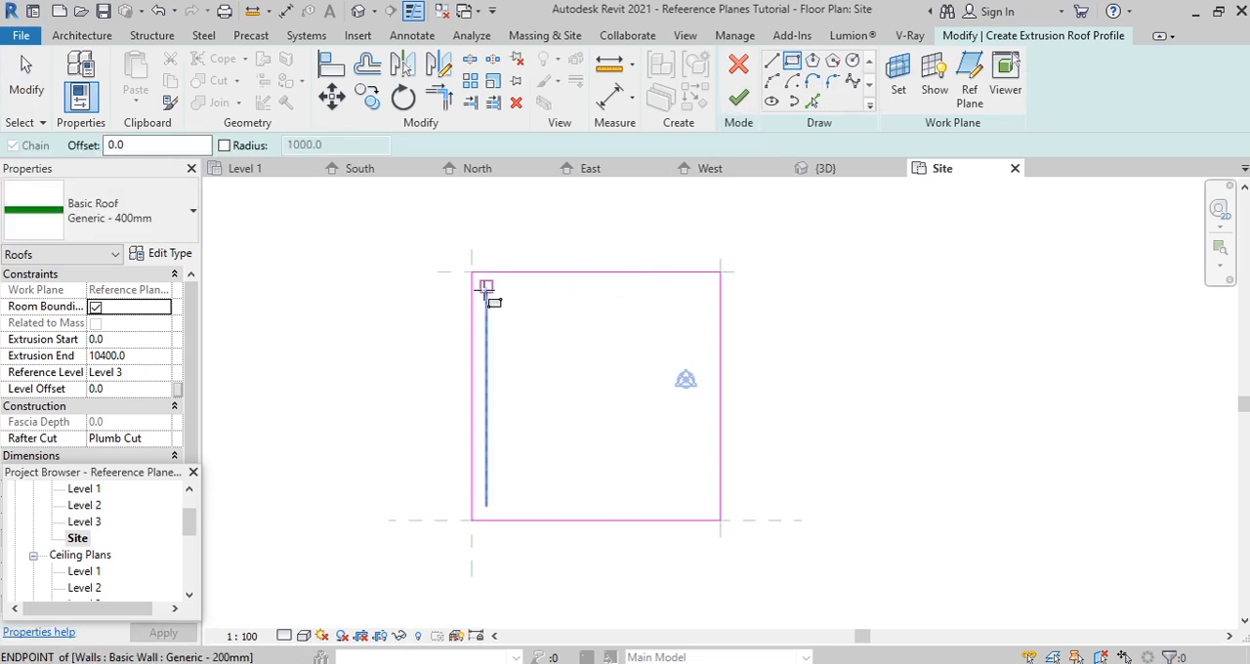
click(486, 286)
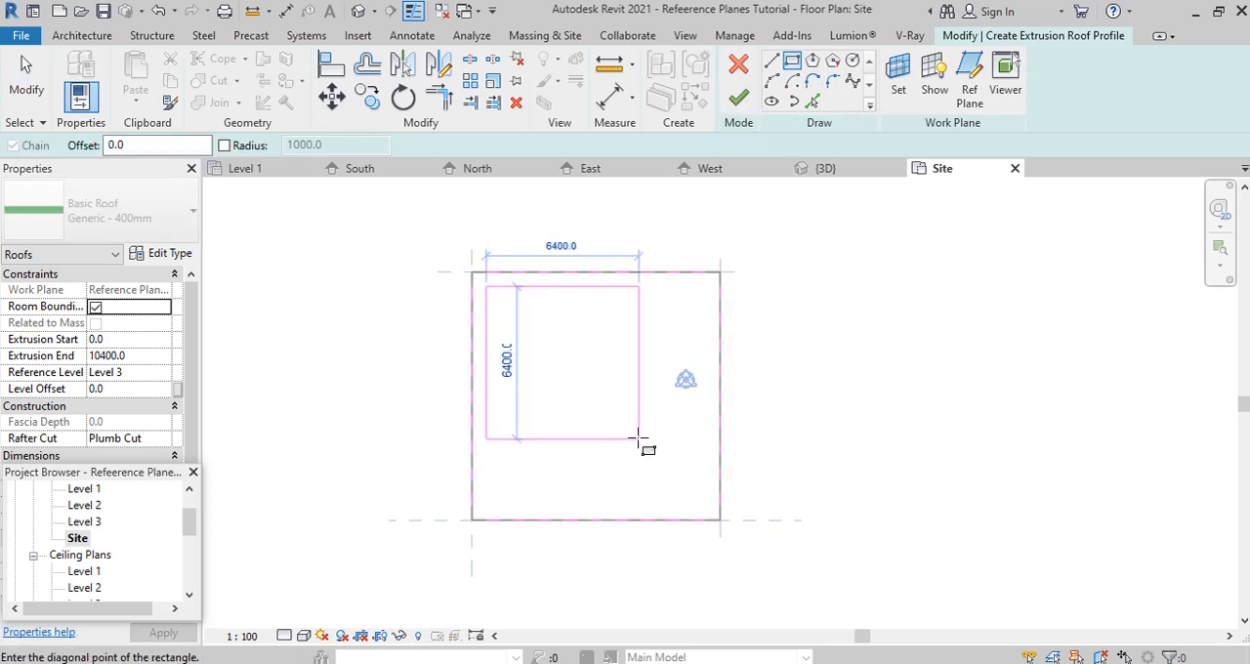
click(705, 506)
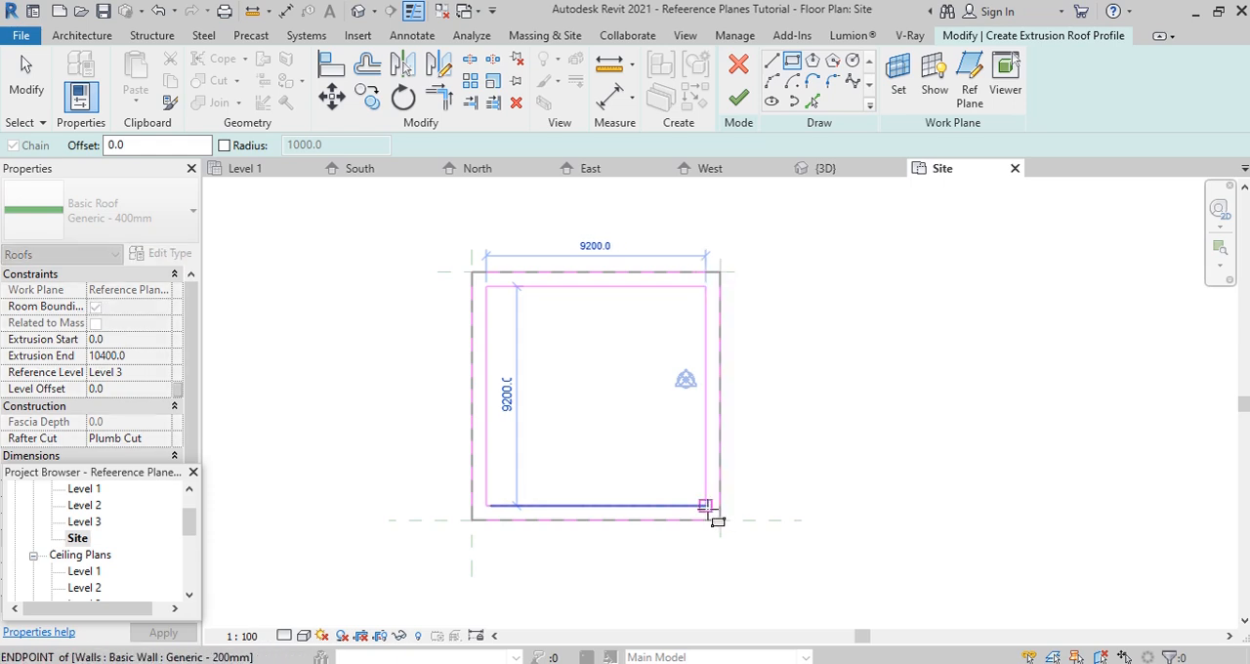
click(738, 97)
click(913, 402)
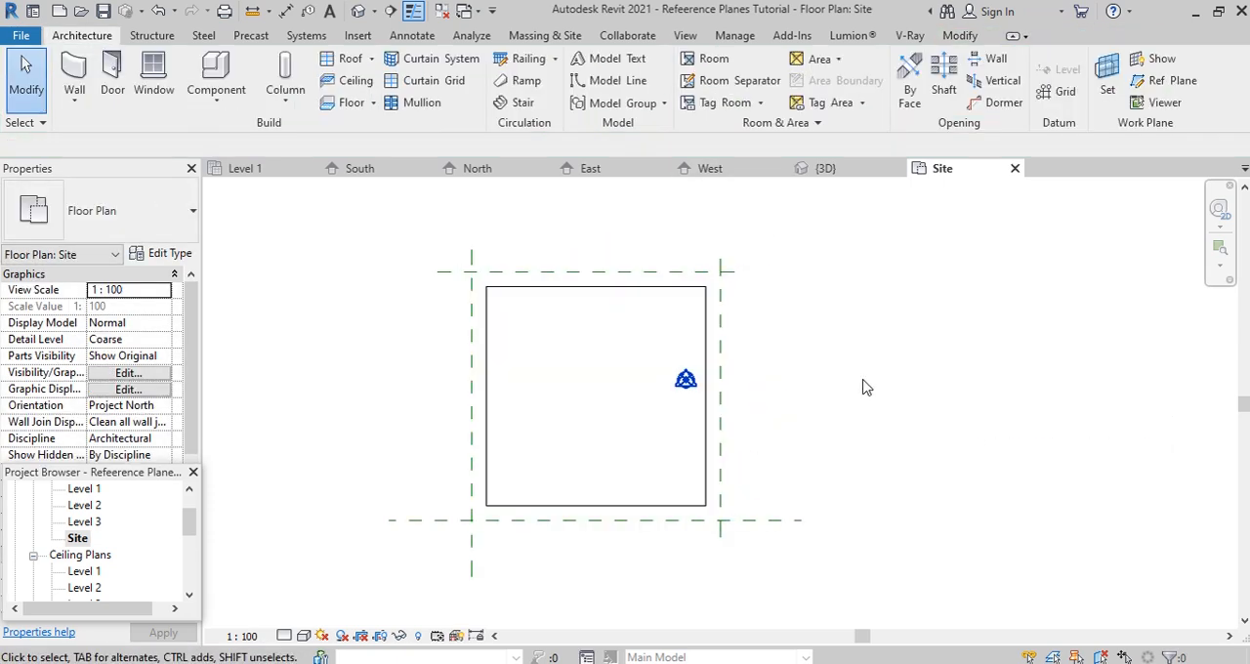
- Inspect the curved roof and its overhang from several sides in the 3D view
click(823, 175)
shift+middle_drag(825, 298, 994, 335)
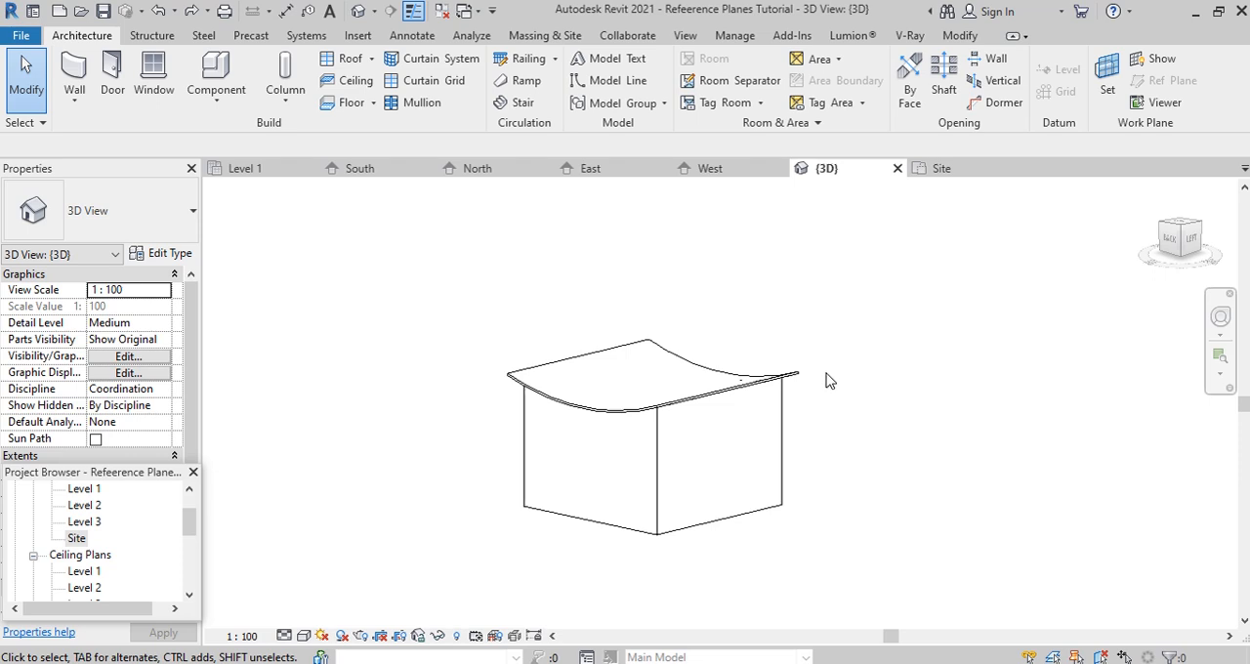
shift+middle_drag(866, 389, 812, 492)
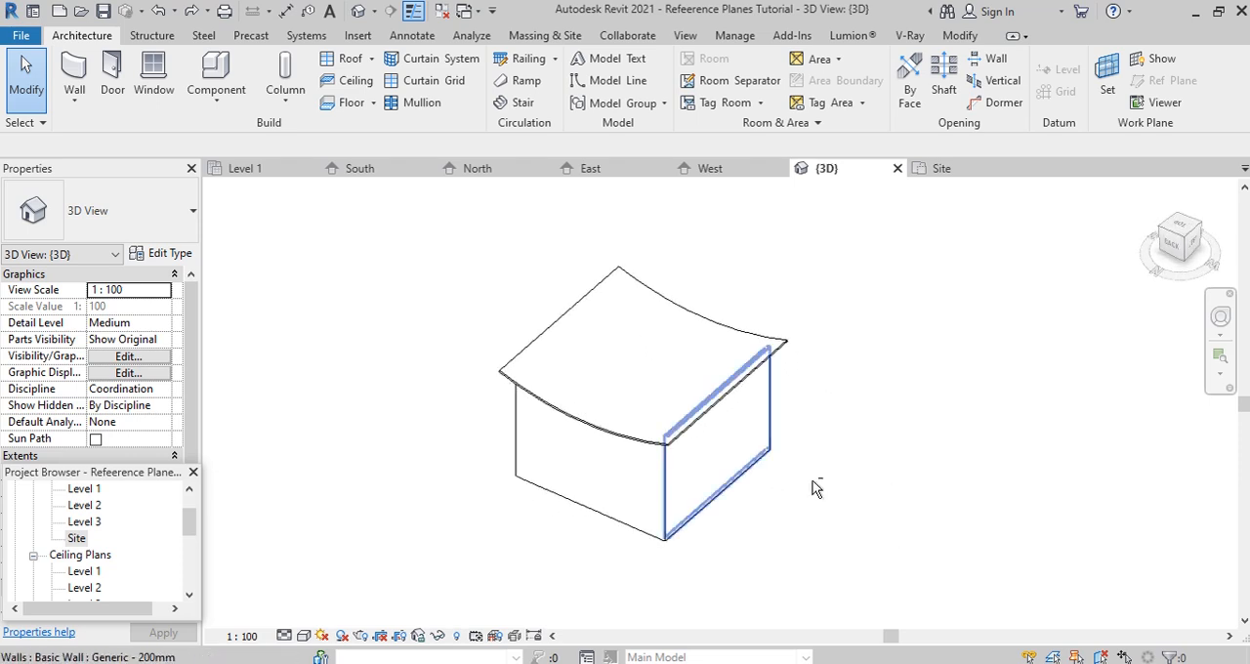
shift+middle_drag(683, 378, 793, 390)
shift+middle_drag(797, 293, 815, 429)
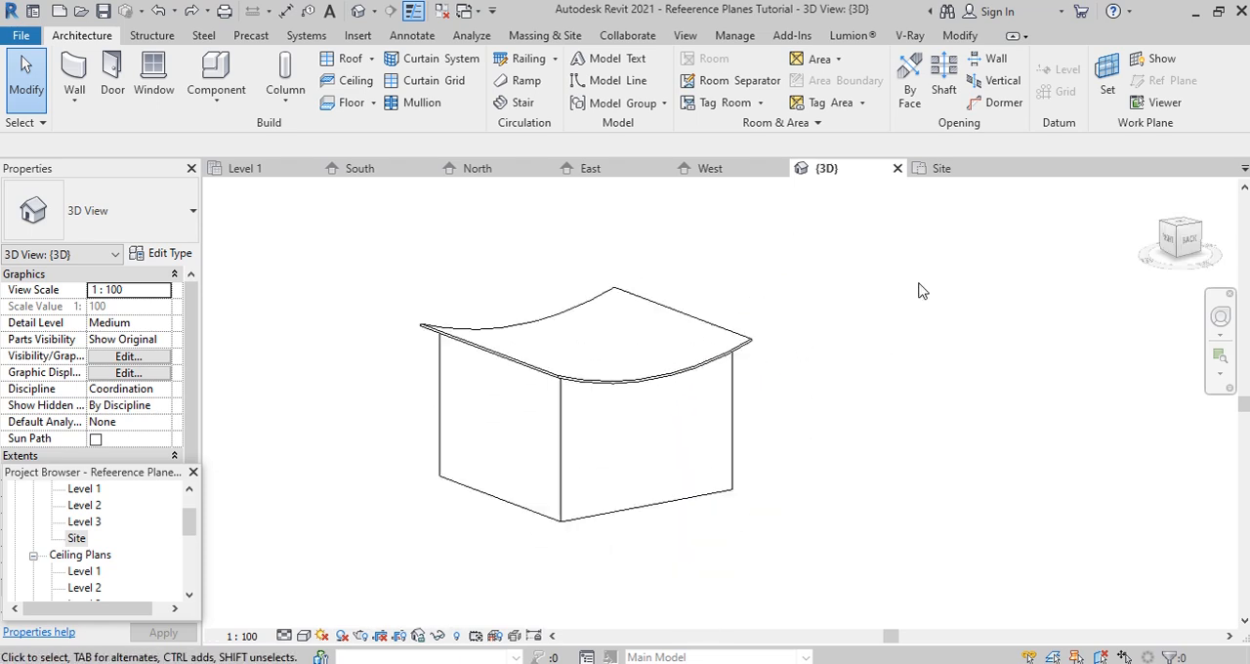
- Return to the Site floor plan, select the extruded roof and start a new vertical opening sketch on it
click(944, 169)
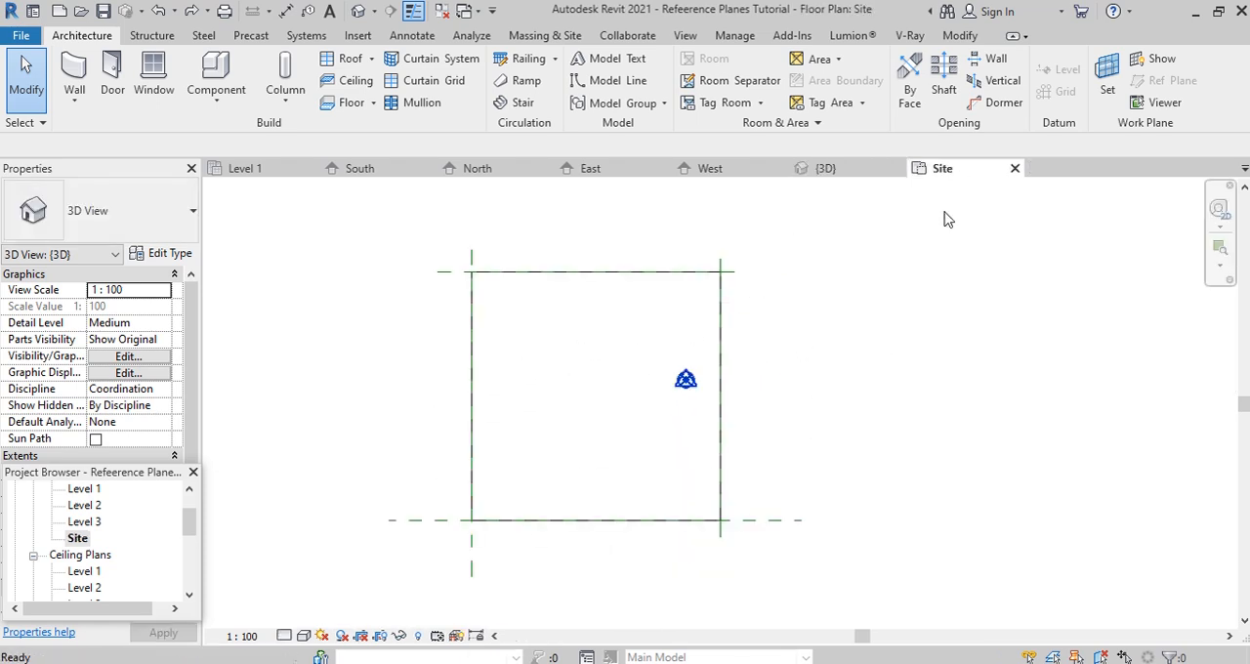
click(735, 493)
scroll(868, 439, down, 4)
click(737, 82)
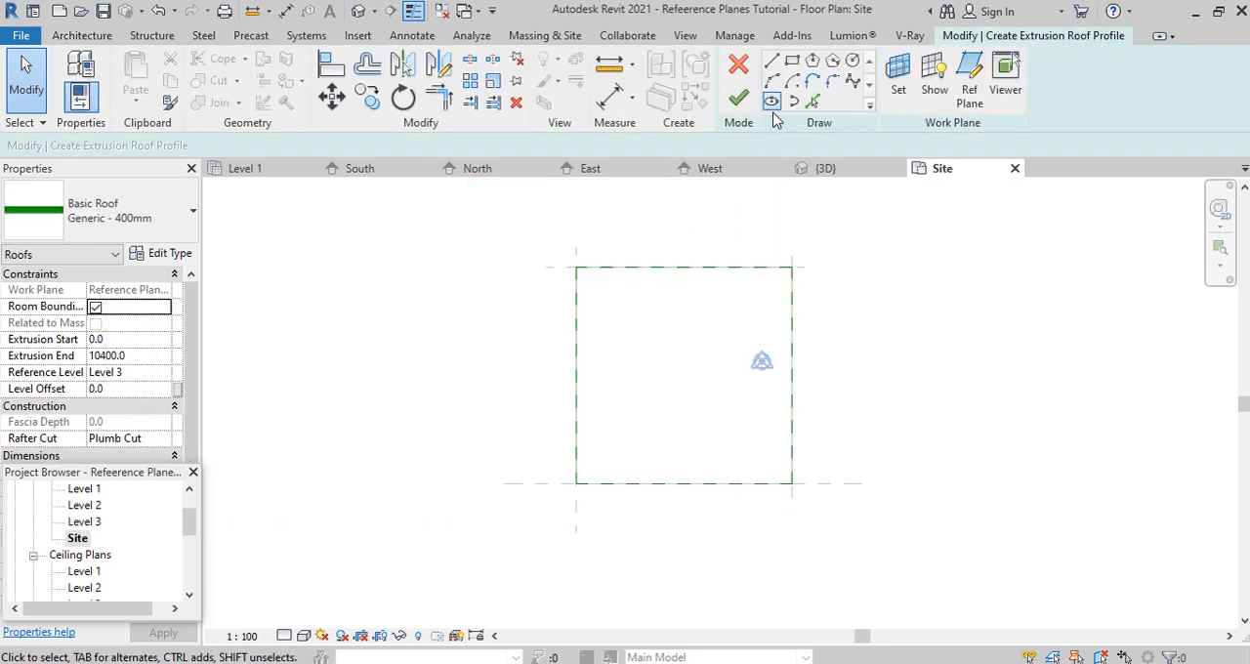
- Sketch an 8800 by 8800 rectangle between the inner wall corners, finish the roof opening and view it in 3D
click(789, 60)
scroll(586, 284, up, 1)
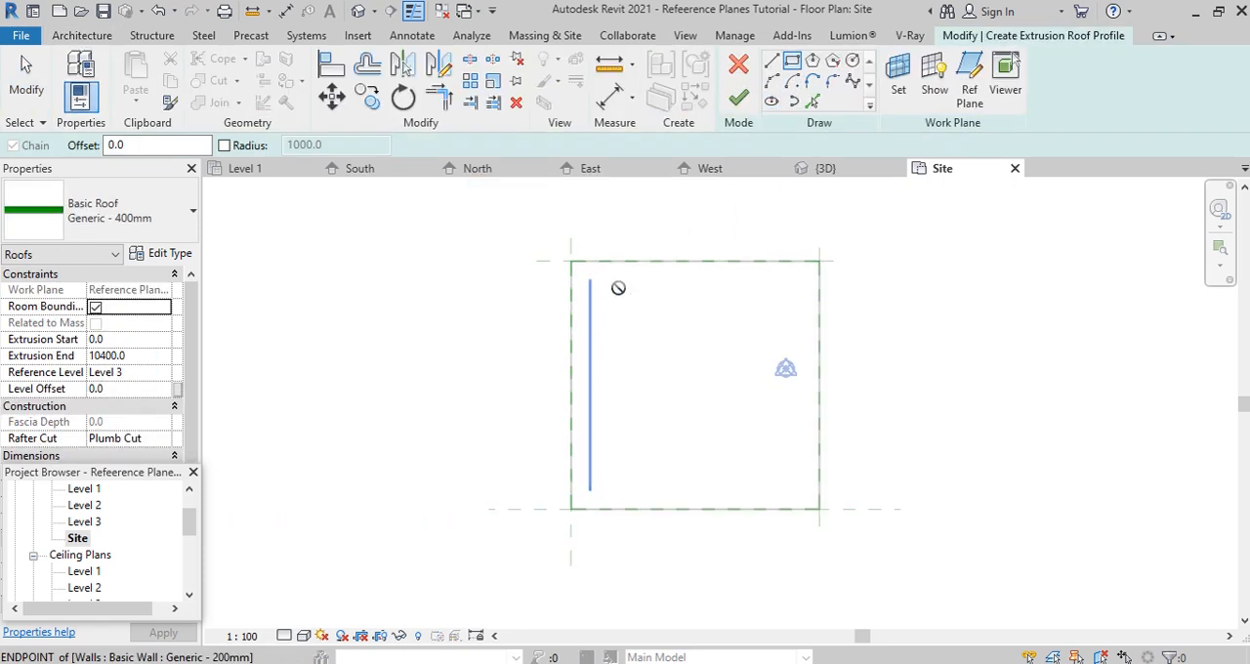
click(590, 281)
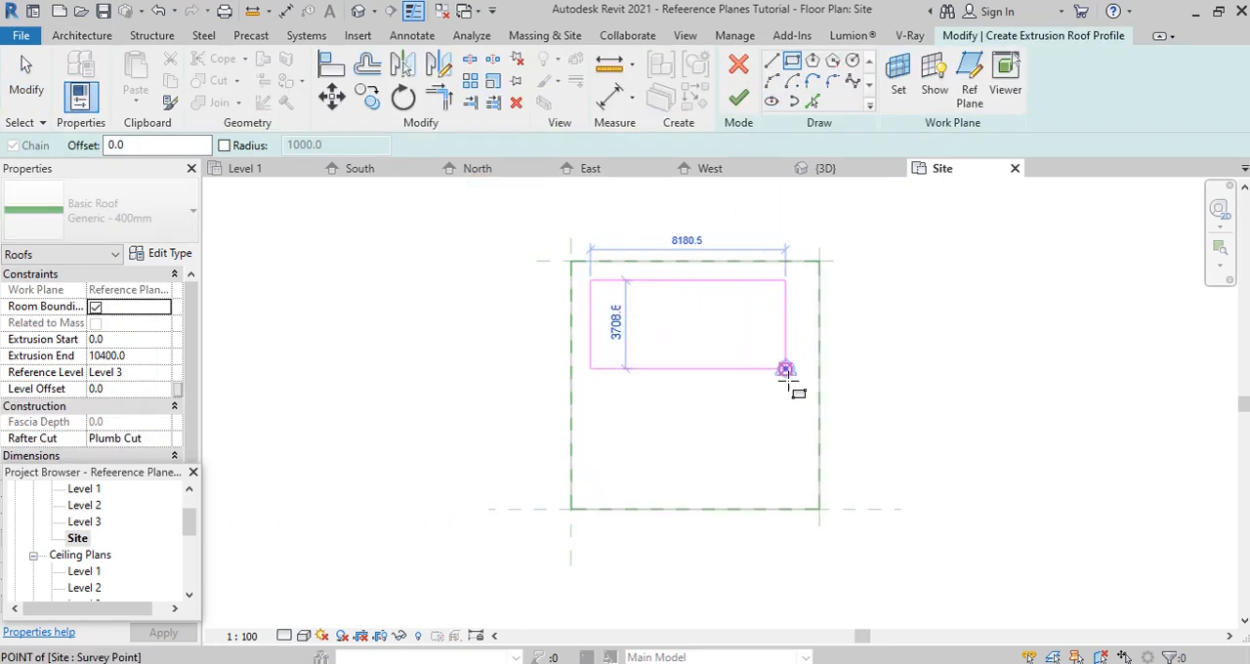
click(801, 490)
click(740, 98)
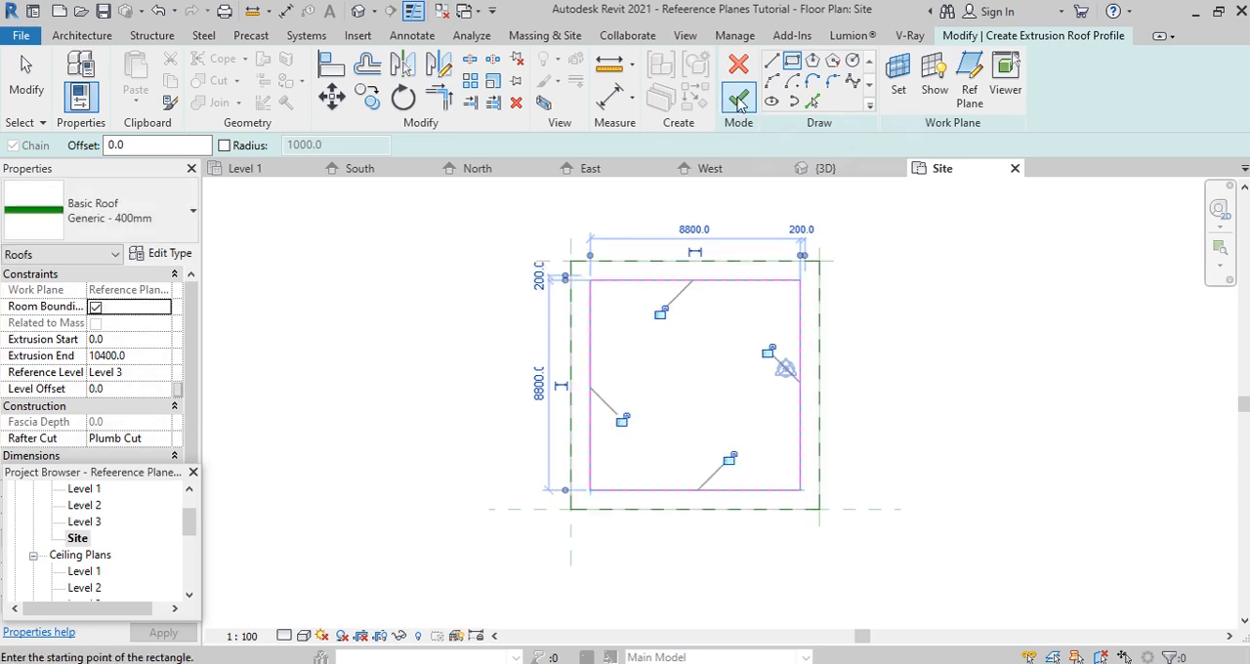
click(826, 168)
shift+middle_drag(826, 198, 796, 460)
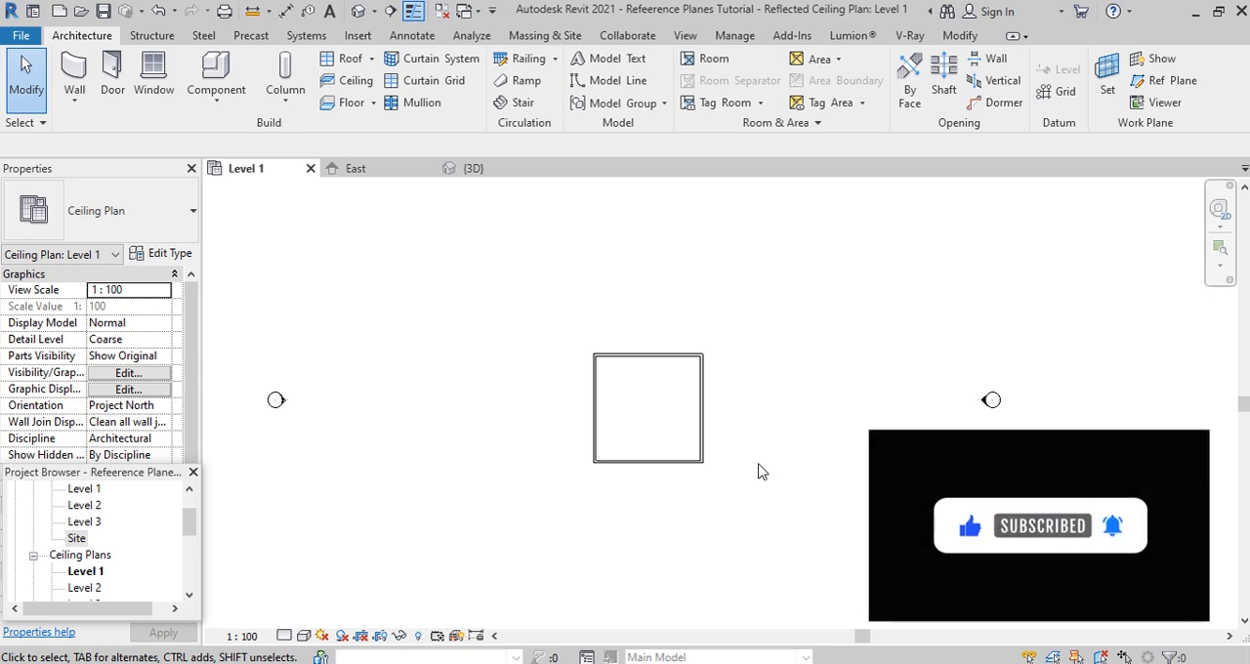
- Draw a diagonal reference plane past the building's southwest corner in the Level 1 ceiling plan and set its angle to 45°
click(1175, 81)
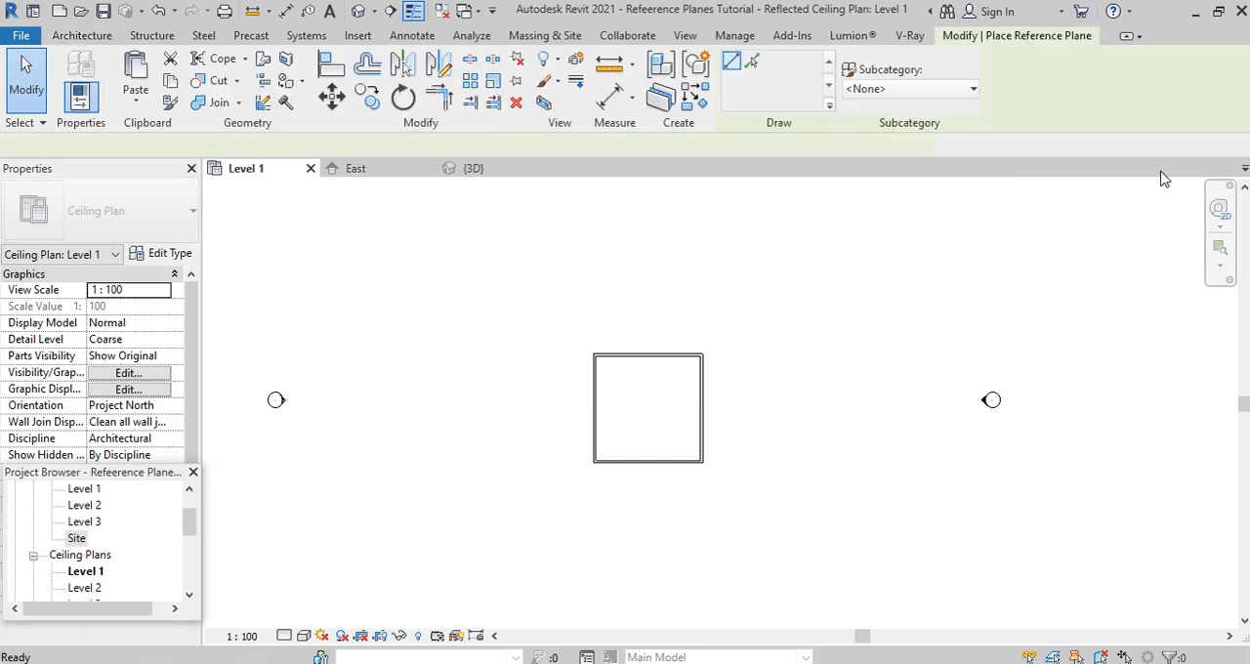
scroll(602, 463, up, 1)
click(502, 336)
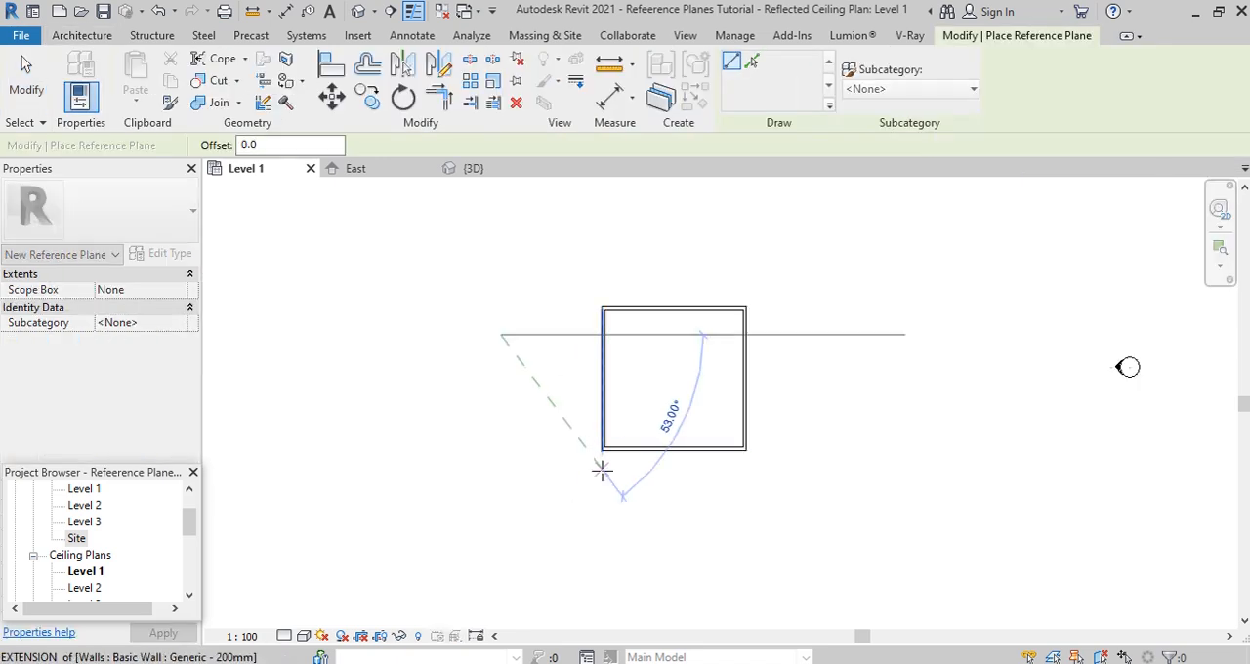
click(728, 588)
scroll(811, 561, up, 1)
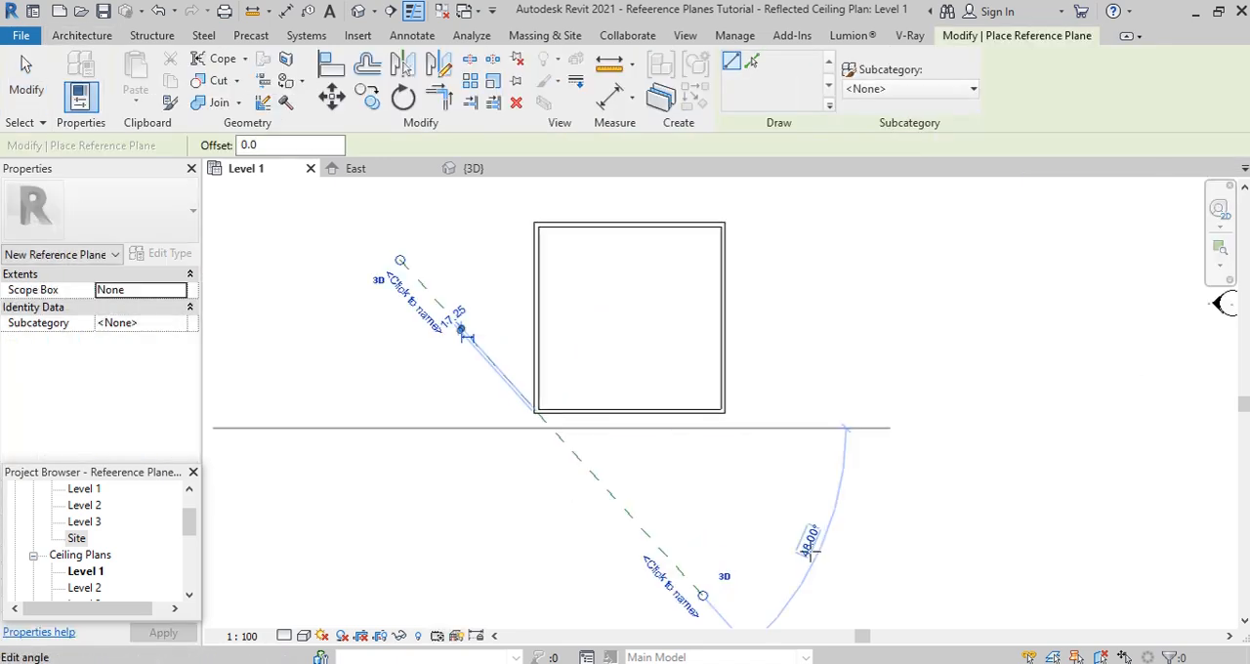
click(808, 543)
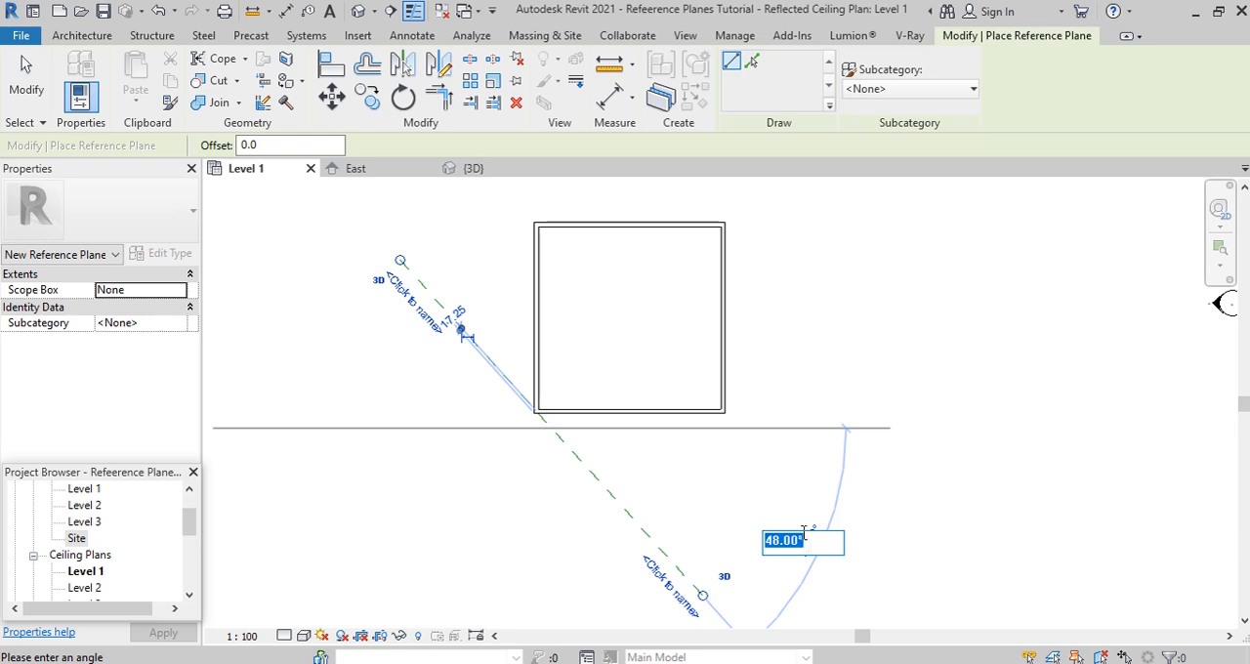
text(45)
key(Return)
key(Escape)
key(Escape)
- Move the diagonal reference plane away from the building and set its distance from the southwest wall corner to 1500
click(614, 497)
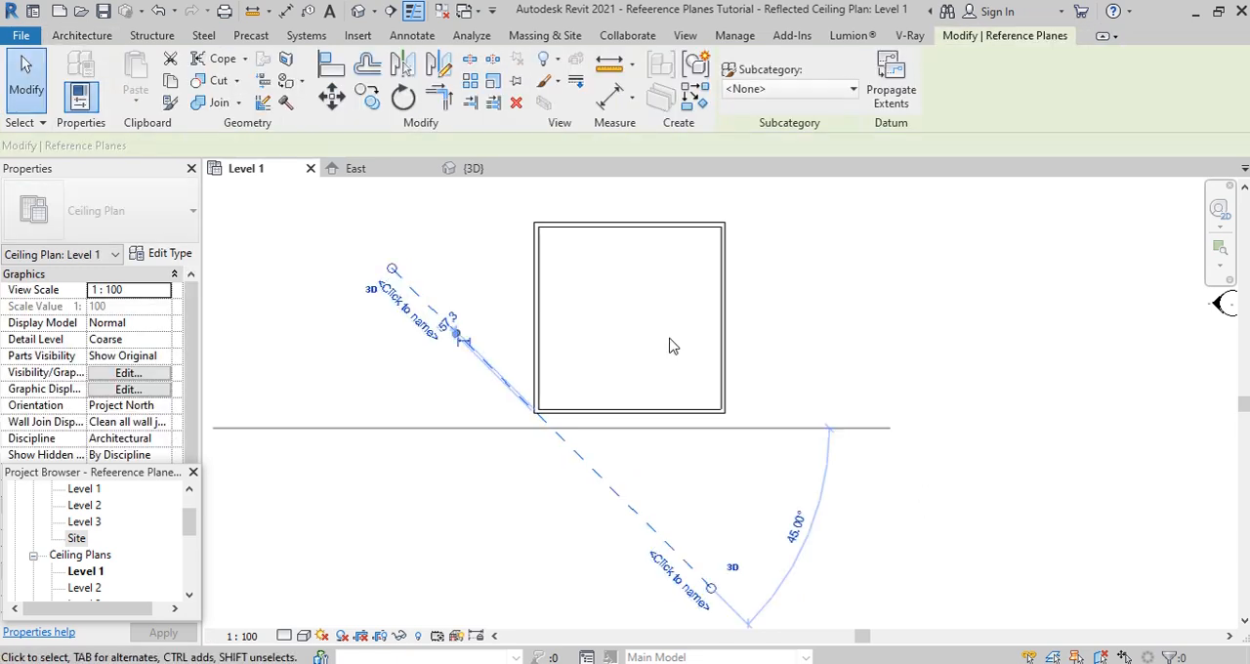
key(m)
key(v)
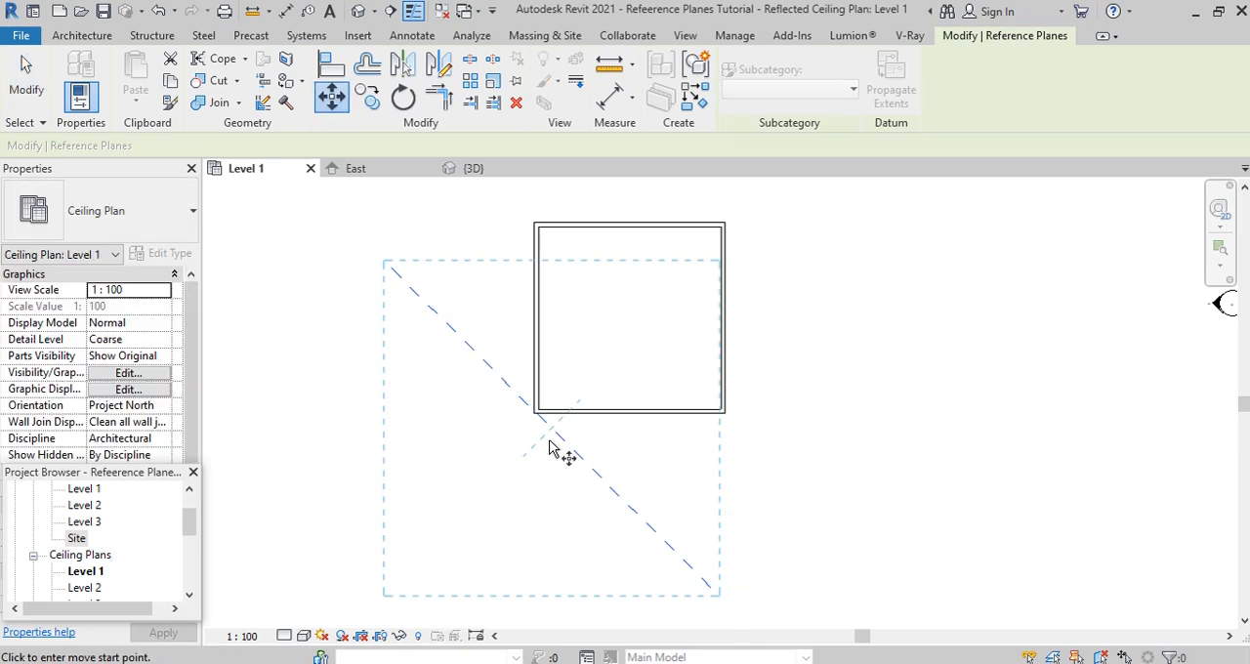
click(557, 438)
click(530, 438)
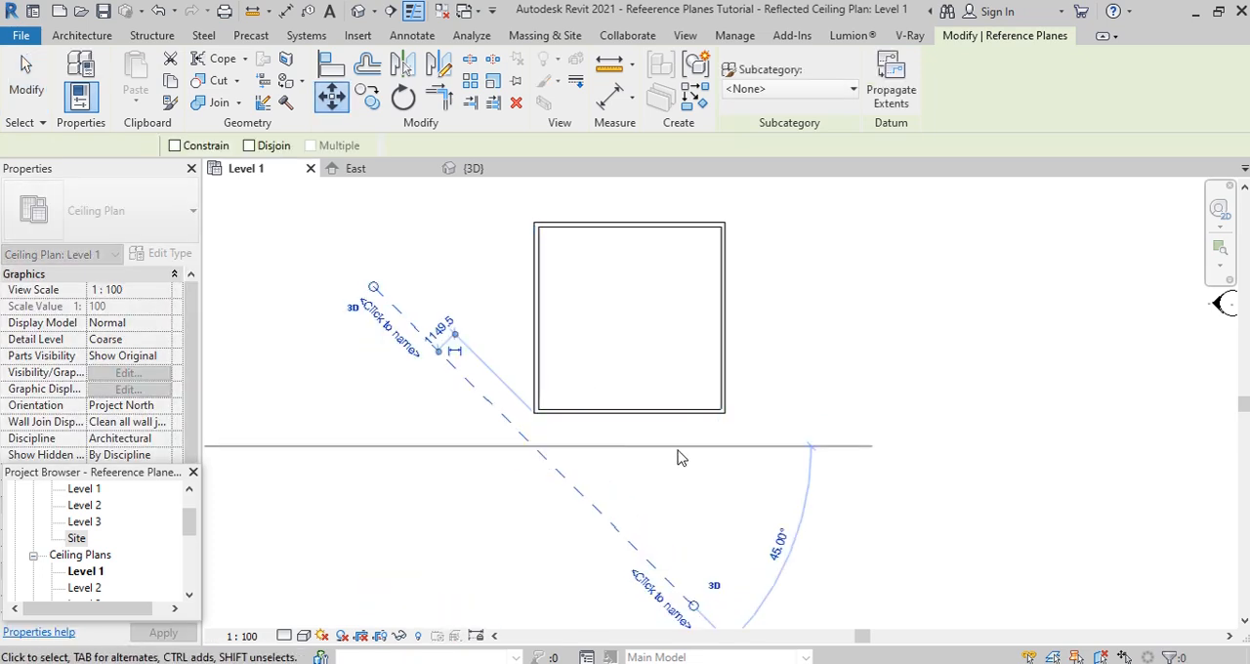
scroll(430, 337, up, 1)
click(440, 332)
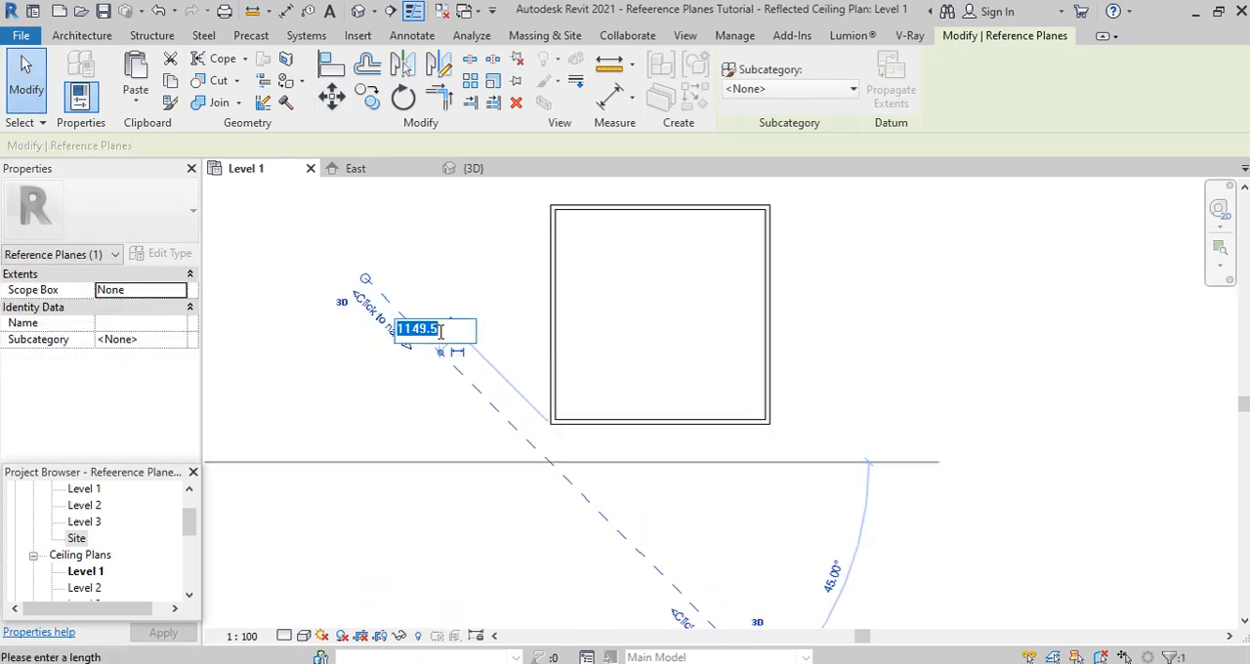
text(15000)
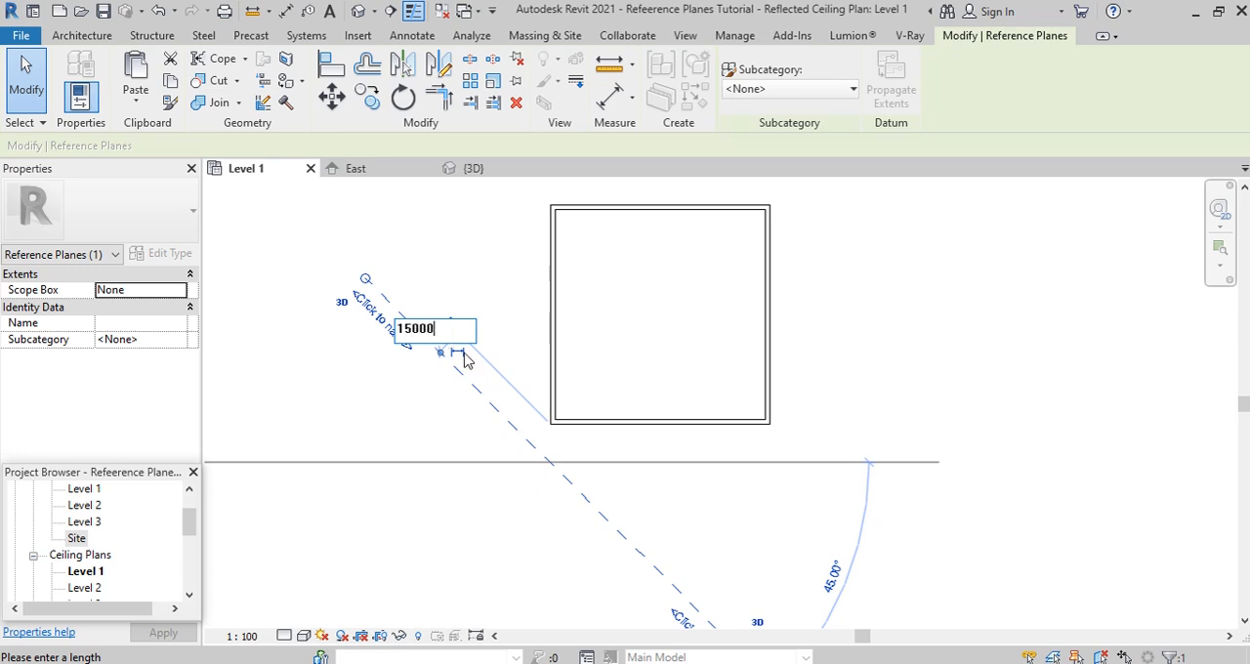
key(BackSpace)
key(Return)
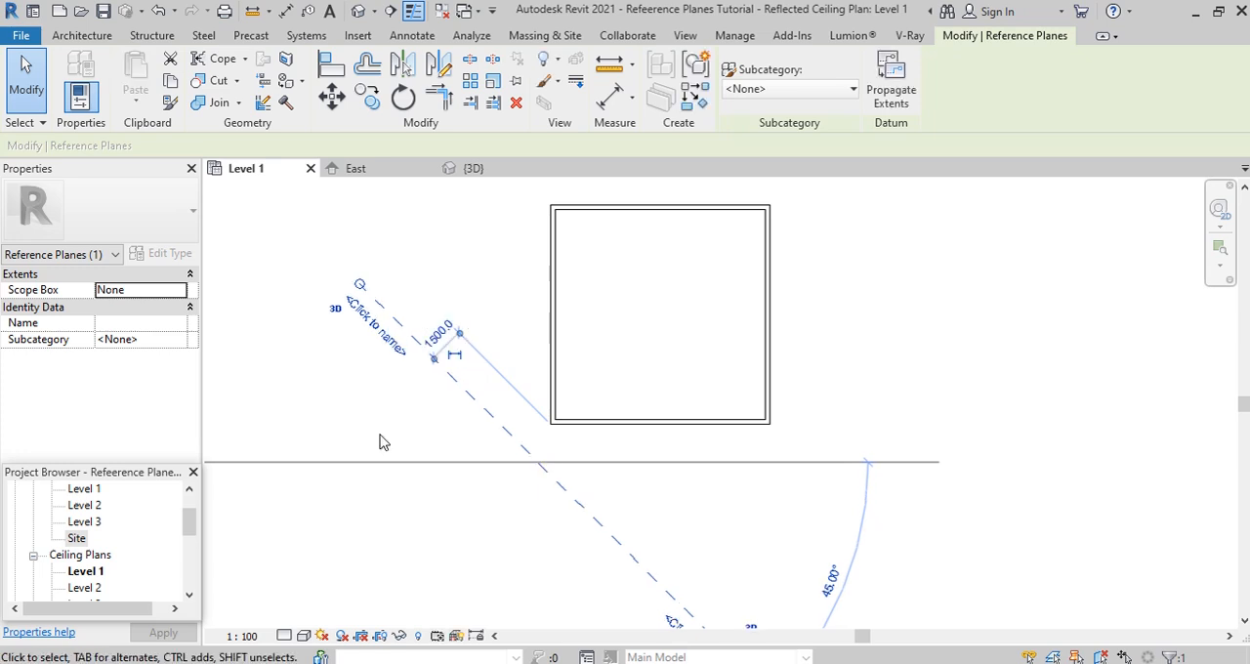
click(588, 459)
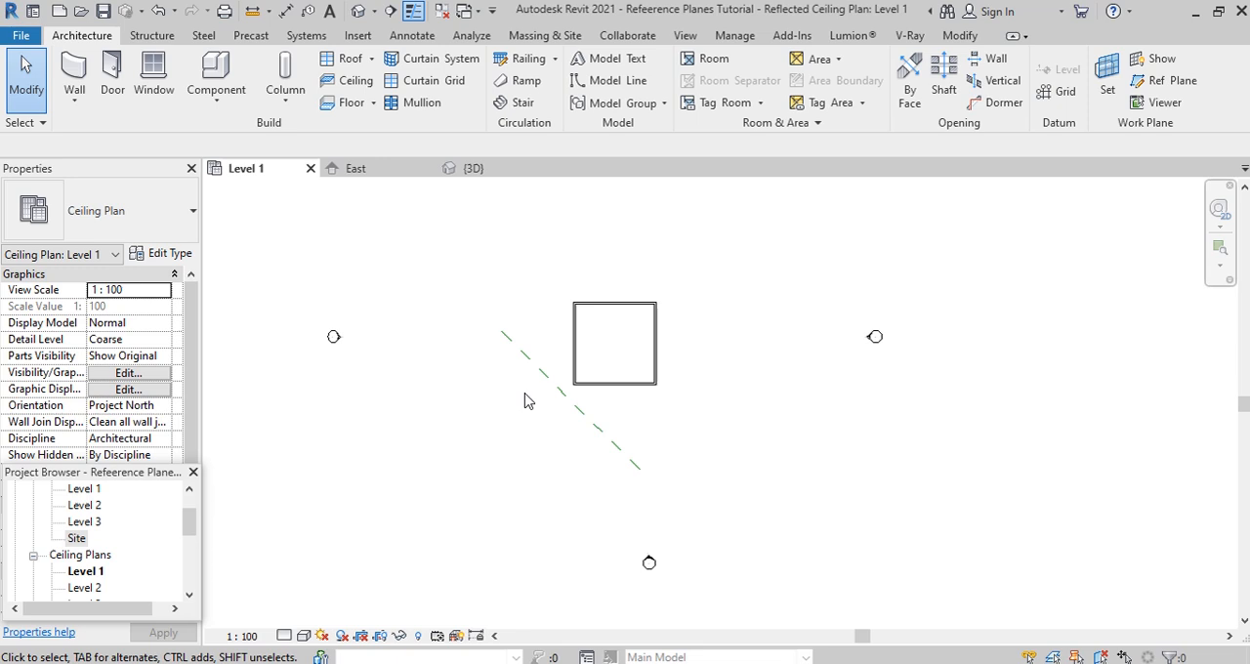
- Set the work plane to Reference Plane : ANG REF and open the West elevation for sketching on it
click(1107, 78)
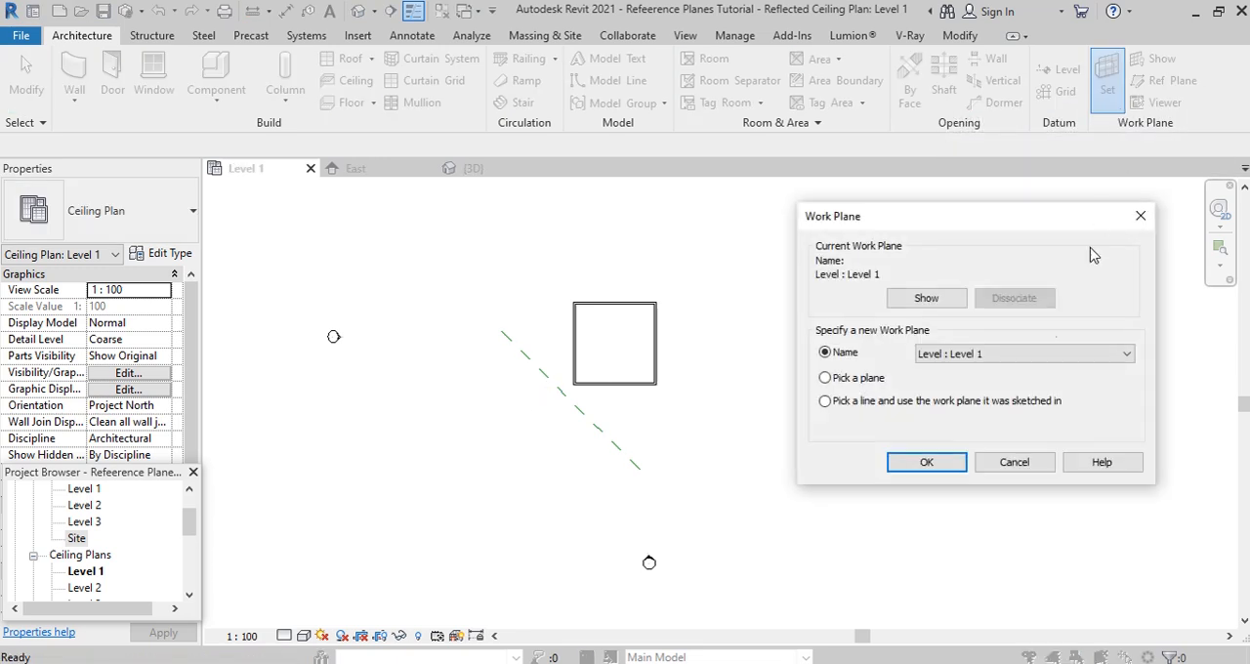
click(1087, 360)
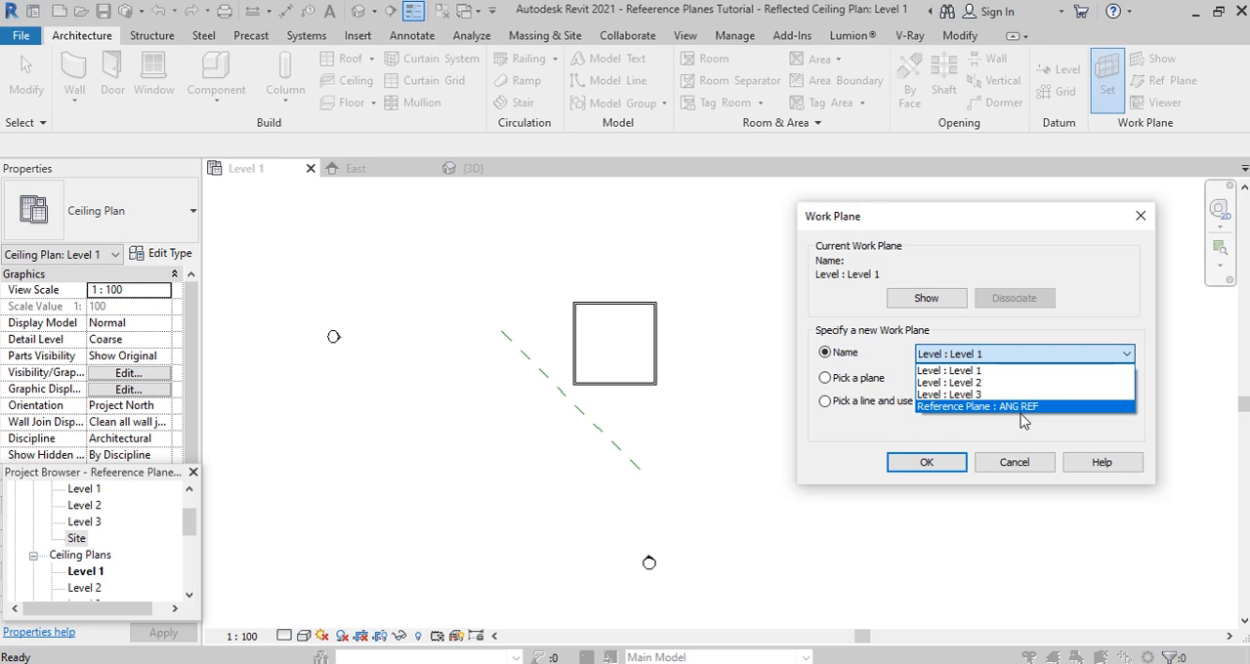
click(1022, 409)
click(927, 462)
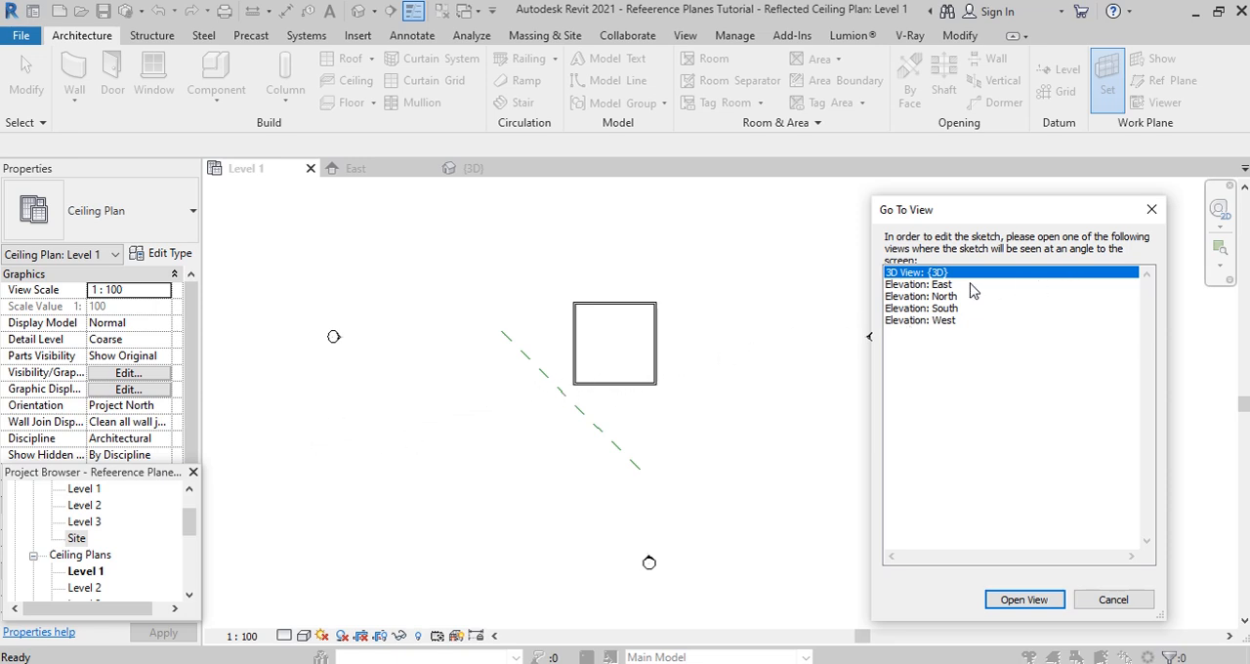
click(931, 322)
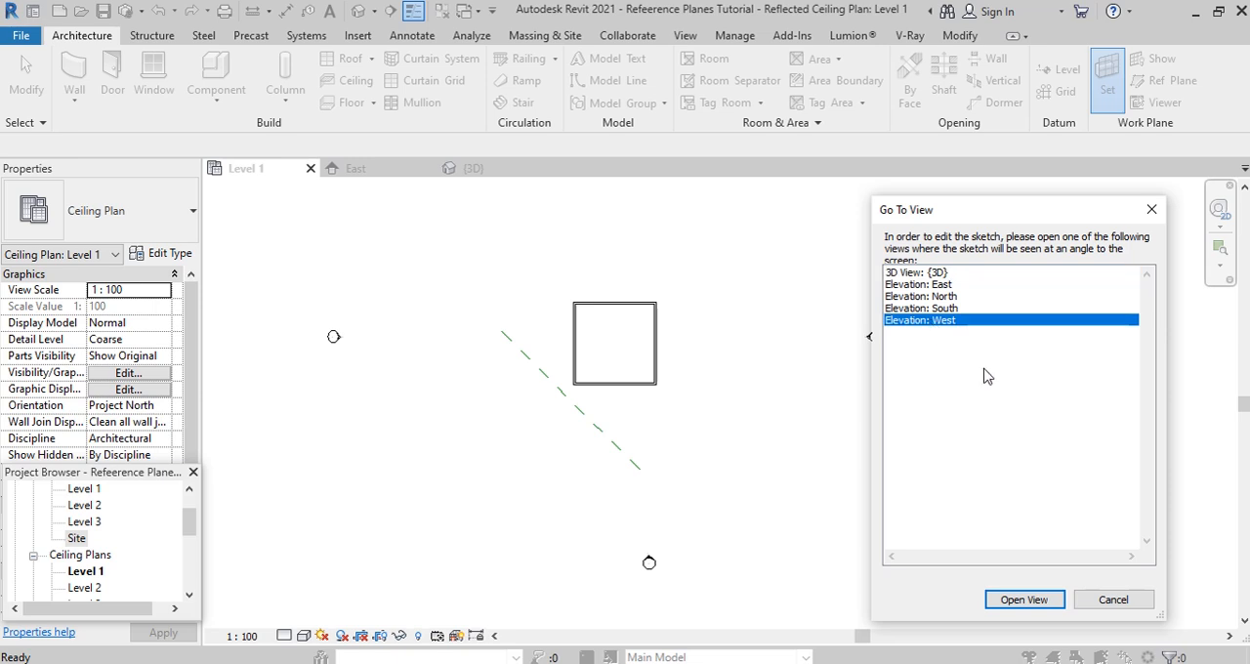
click(1022, 602)
- Show the active work plane grid in the West elevation
scroll(595, 483, down, 1)
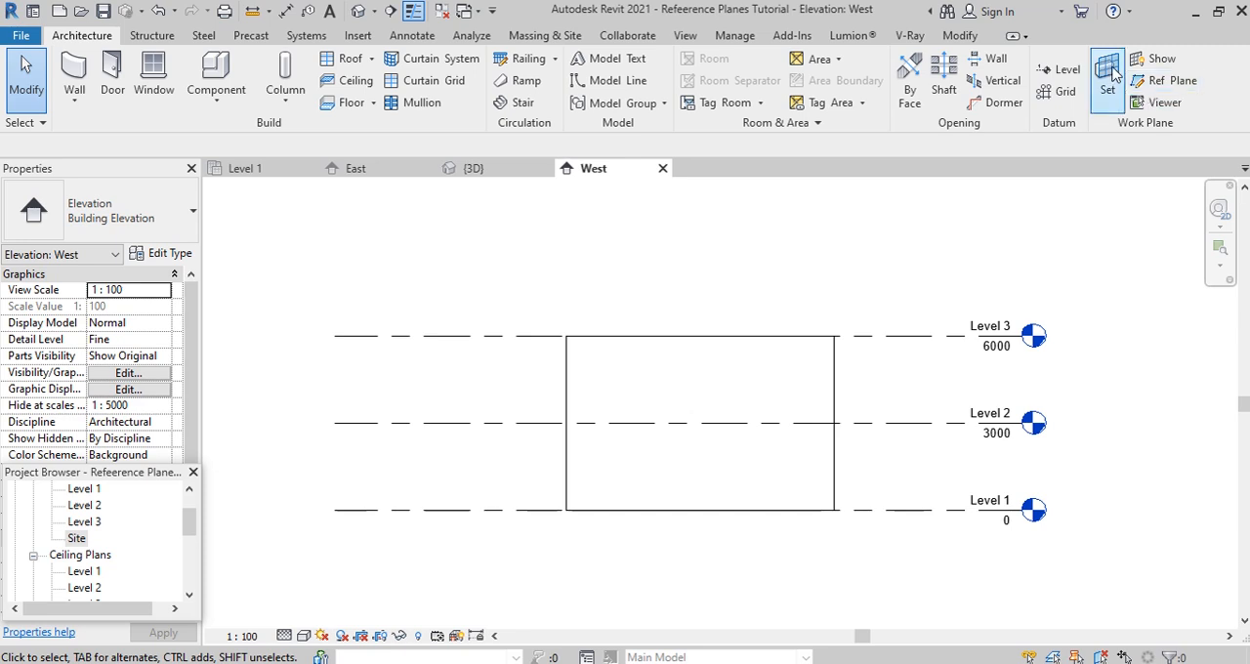
click(1153, 62)
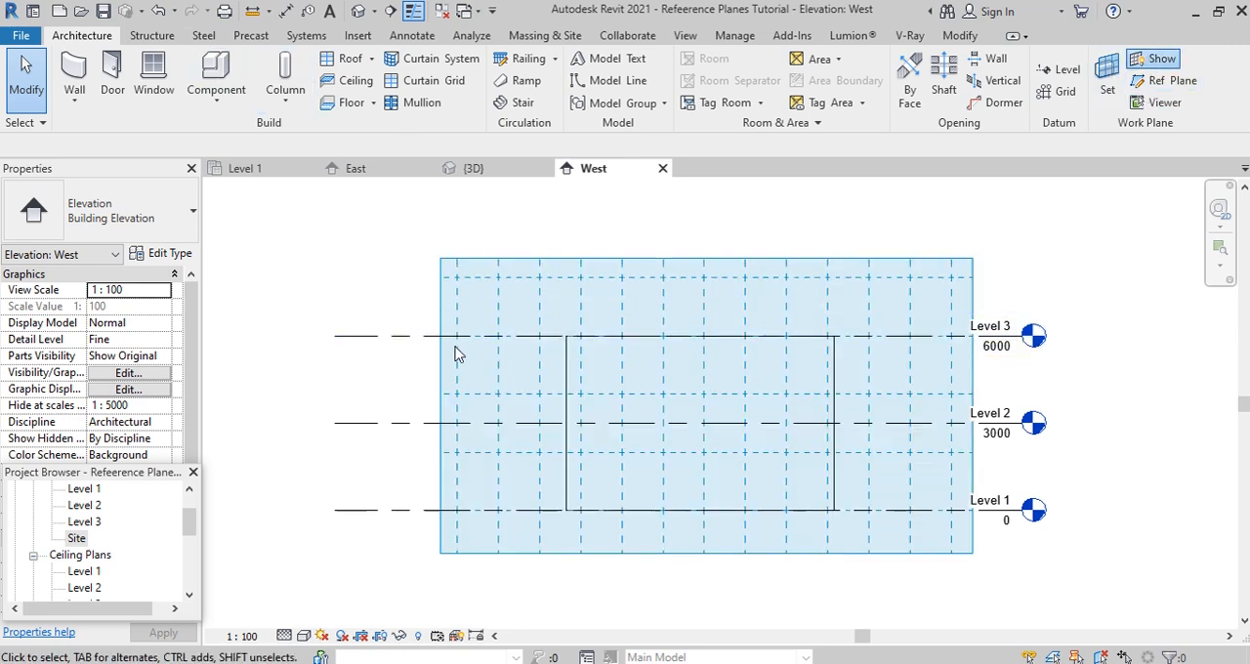
scroll(475, 282, down, 1)
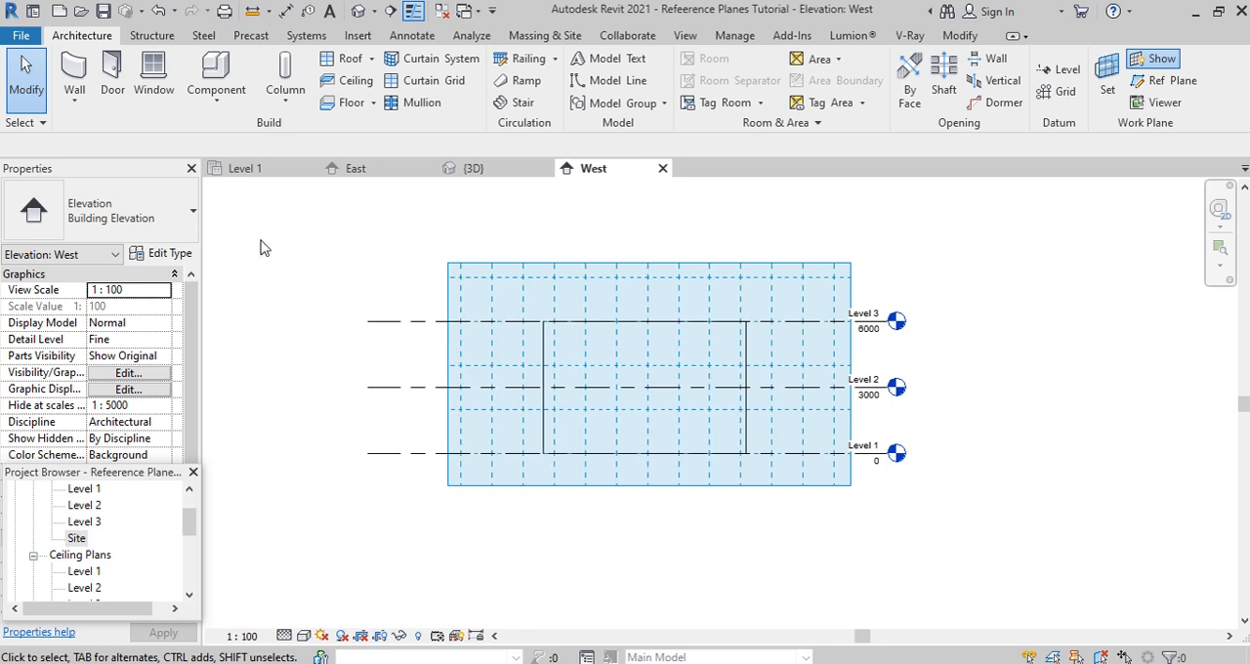
- Create an extruded roof at Level 3 with 0.0 offset from a sagging start-end-radius arc of about 23° reaching past both side walls
click(372, 58)
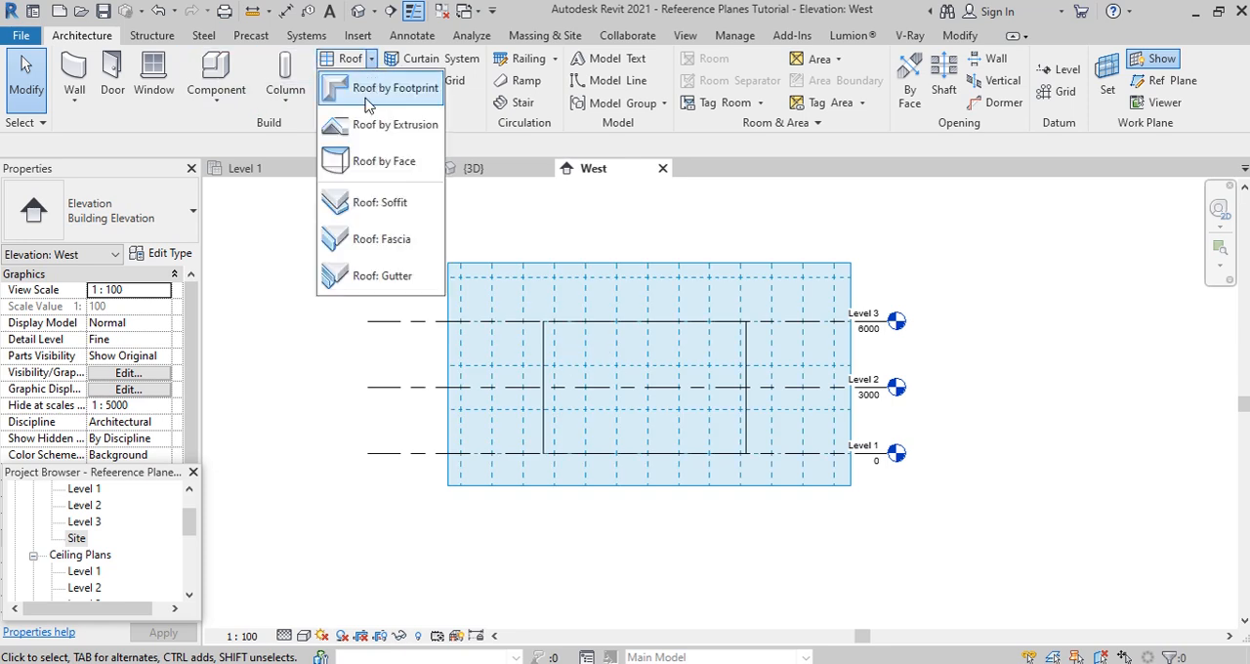
click(372, 128)
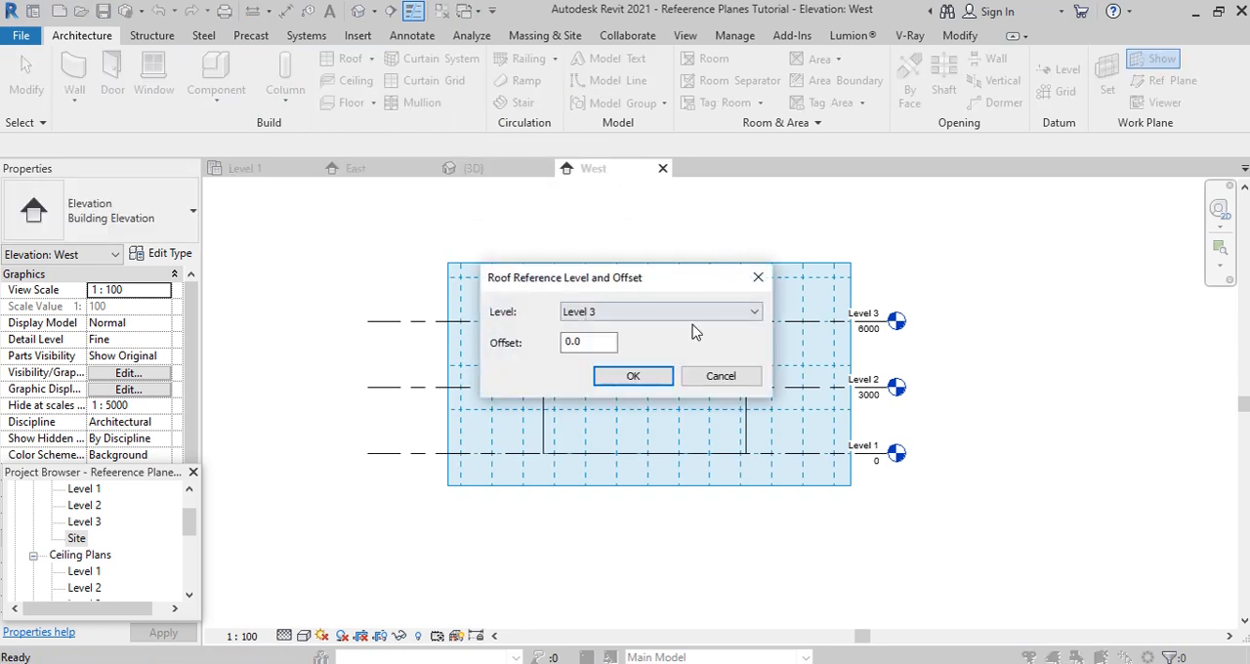
click(639, 380)
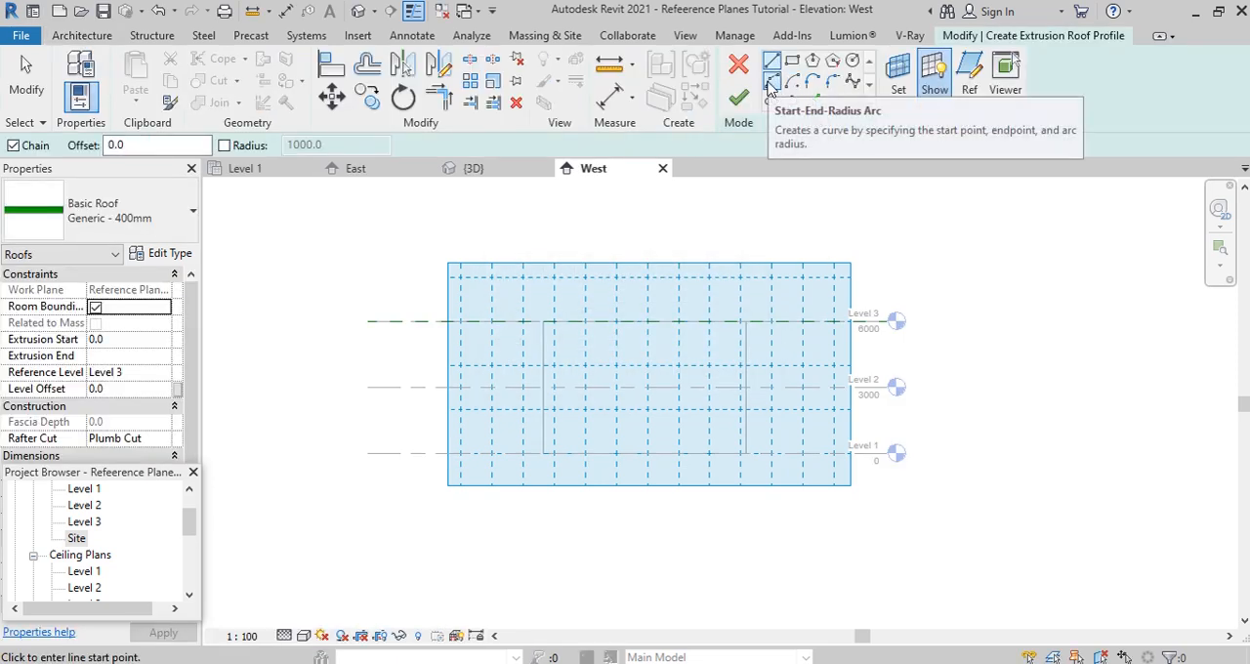
click(771, 83)
scroll(464, 307, up, 1)
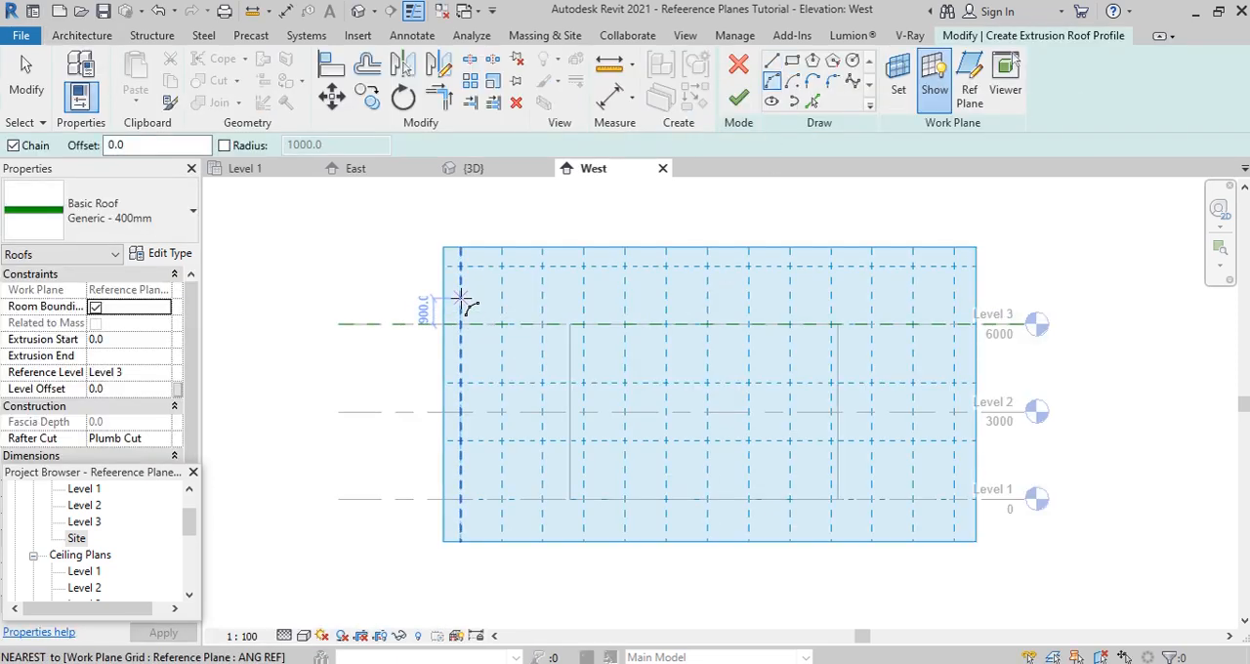
click(543, 305)
click(874, 304)
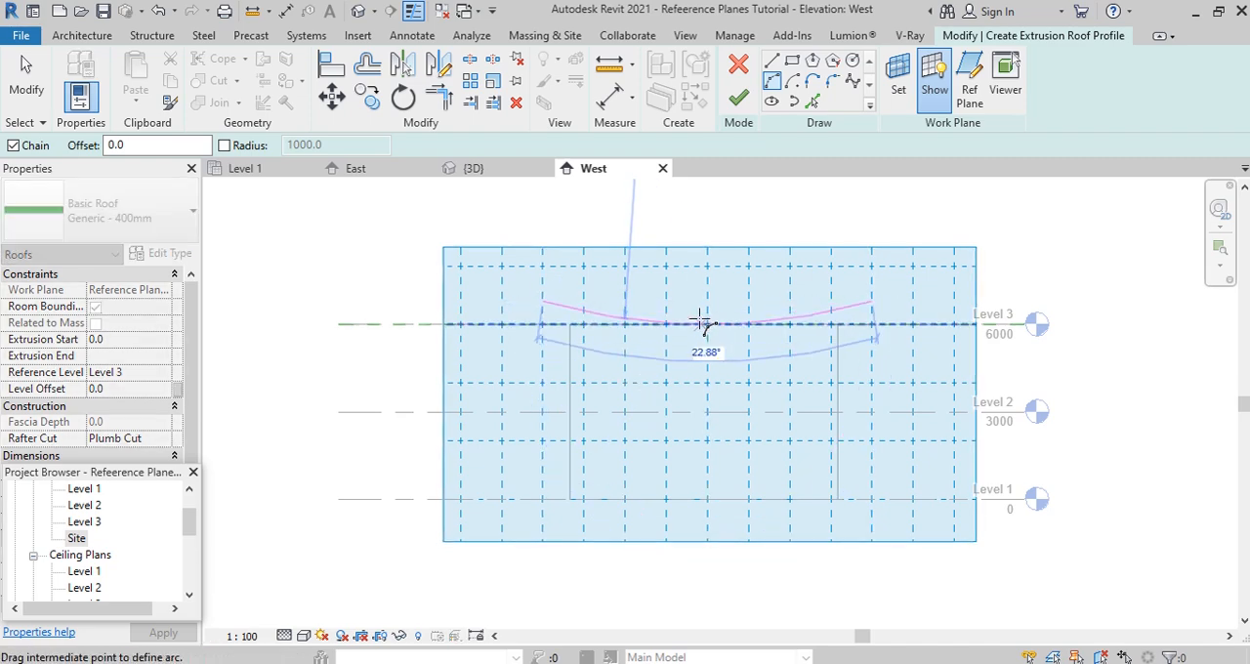
click(701, 322)
click(738, 98)
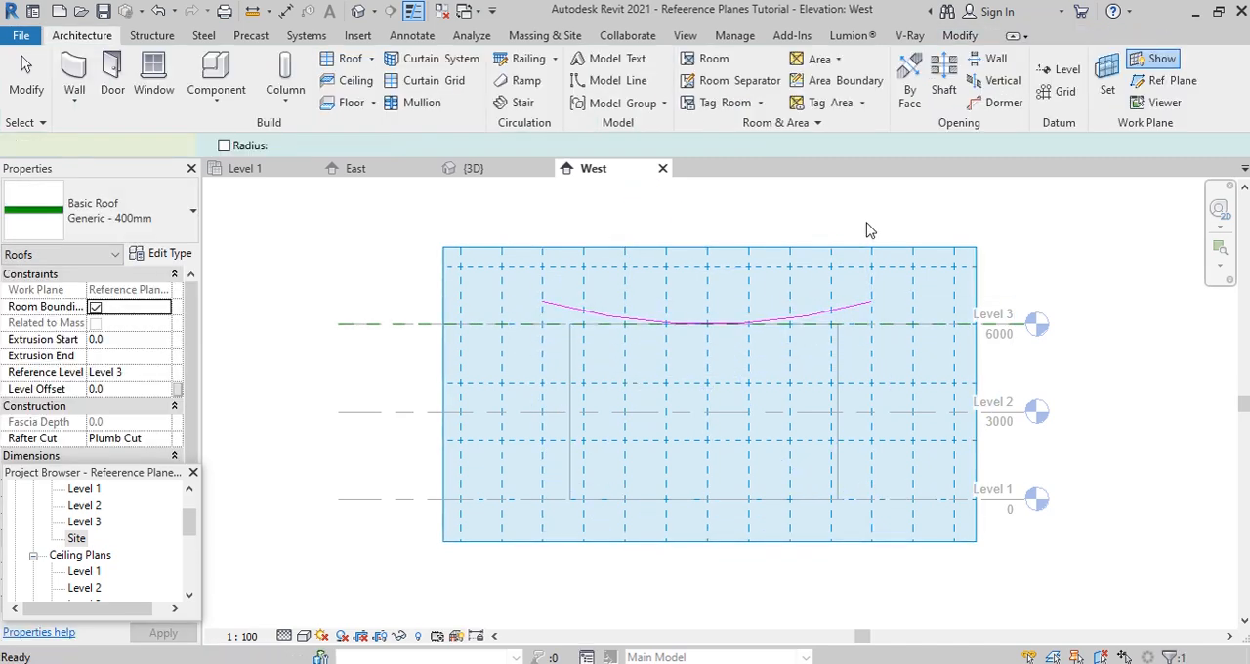
scroll(592, 374, down, 3)
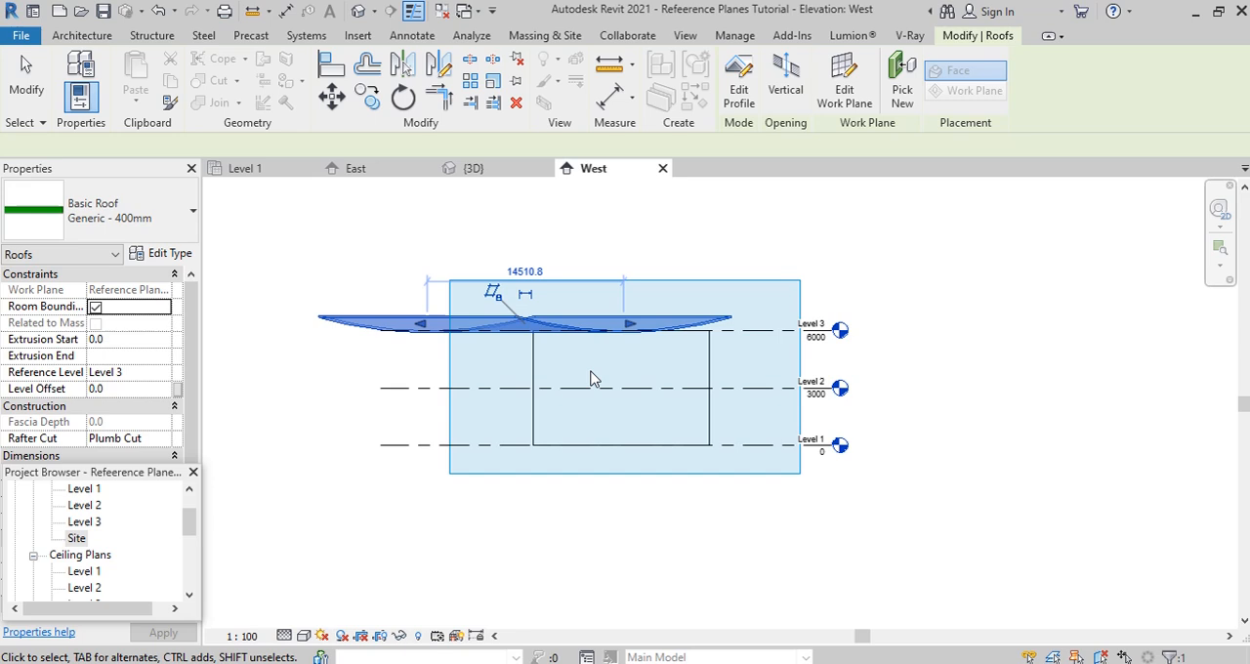
- In the 3D view, stretch both ends of the extruded roof outward to an extrusion start of about -4237 and end of about 20685
click(473, 168)
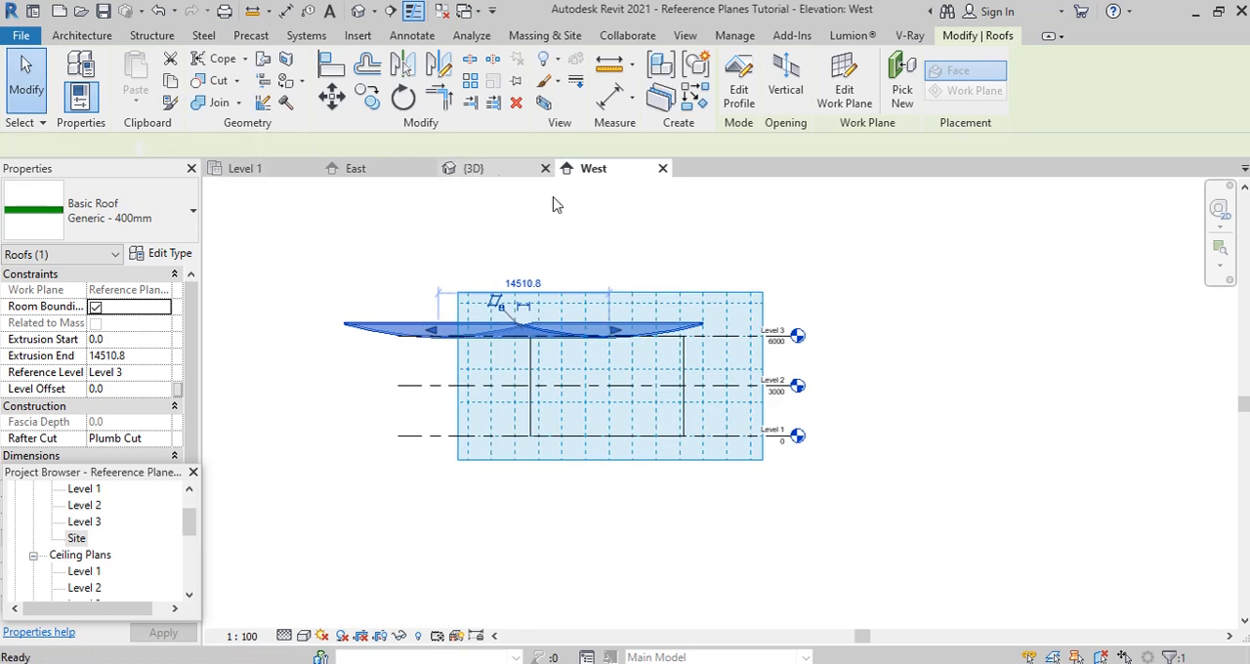
scroll(703, 459, up, 2)
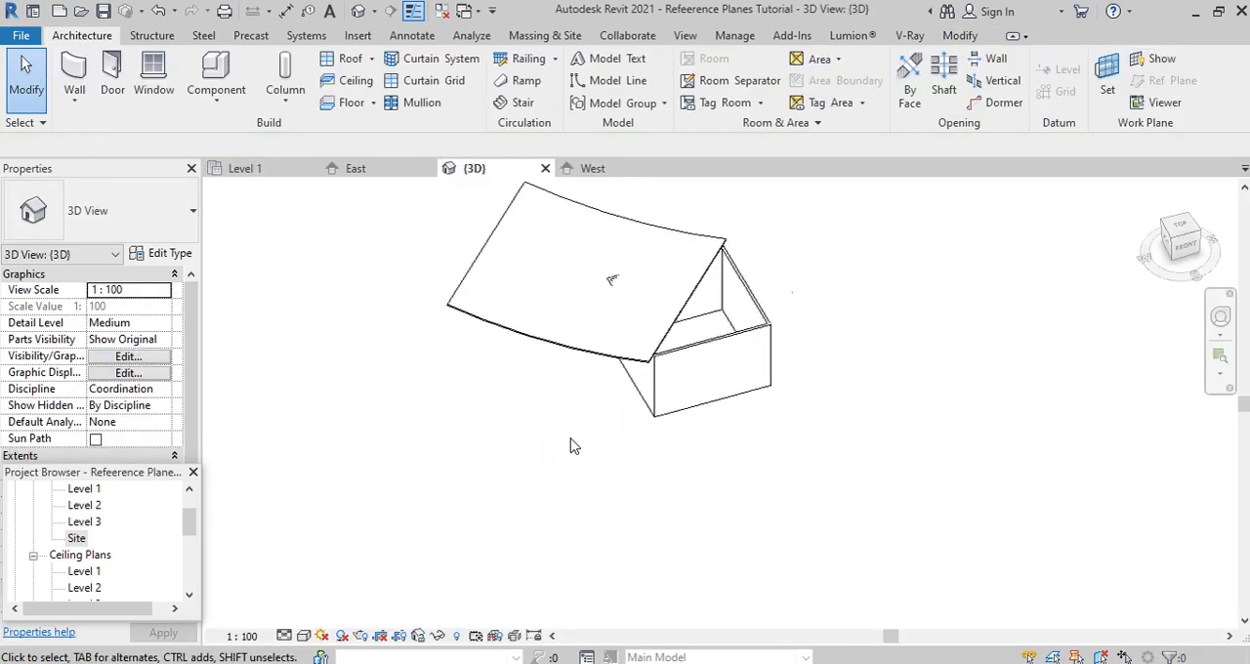
click(547, 351)
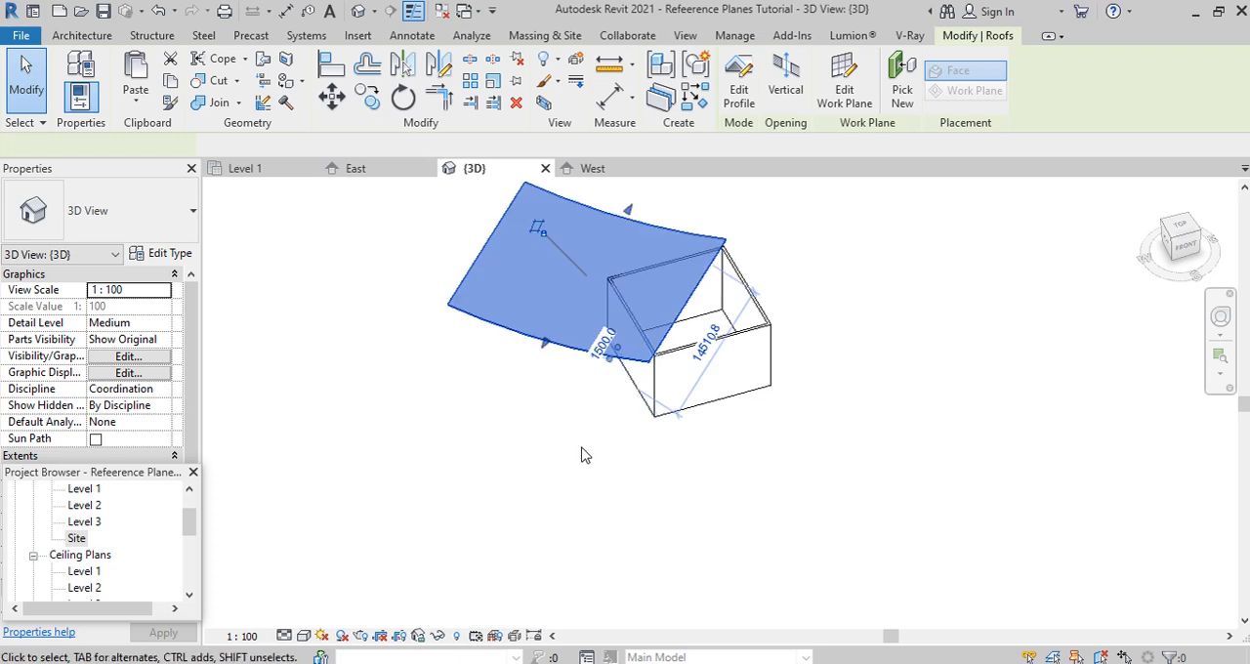
shift+middle_drag(547, 441, 840, 459)
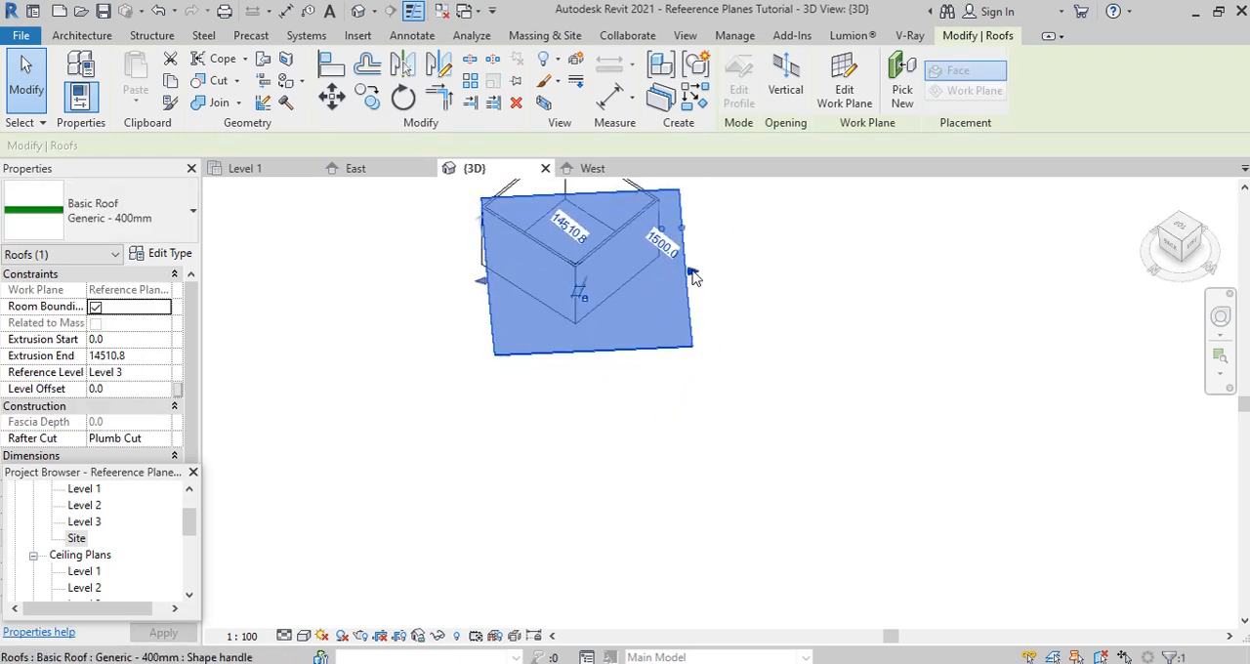
drag(693, 273, 745, 273)
drag(482, 283, 403, 284)
scroll(404, 426, down, 2)
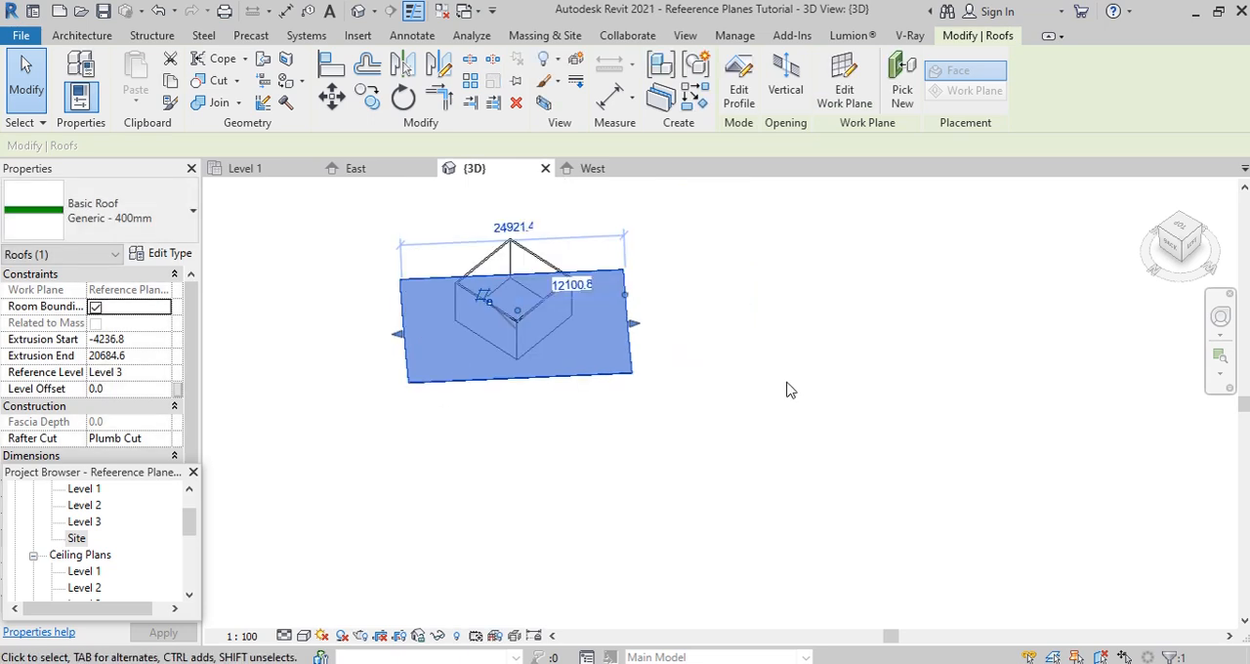
shift+middle_drag(819, 376, 699, 391)
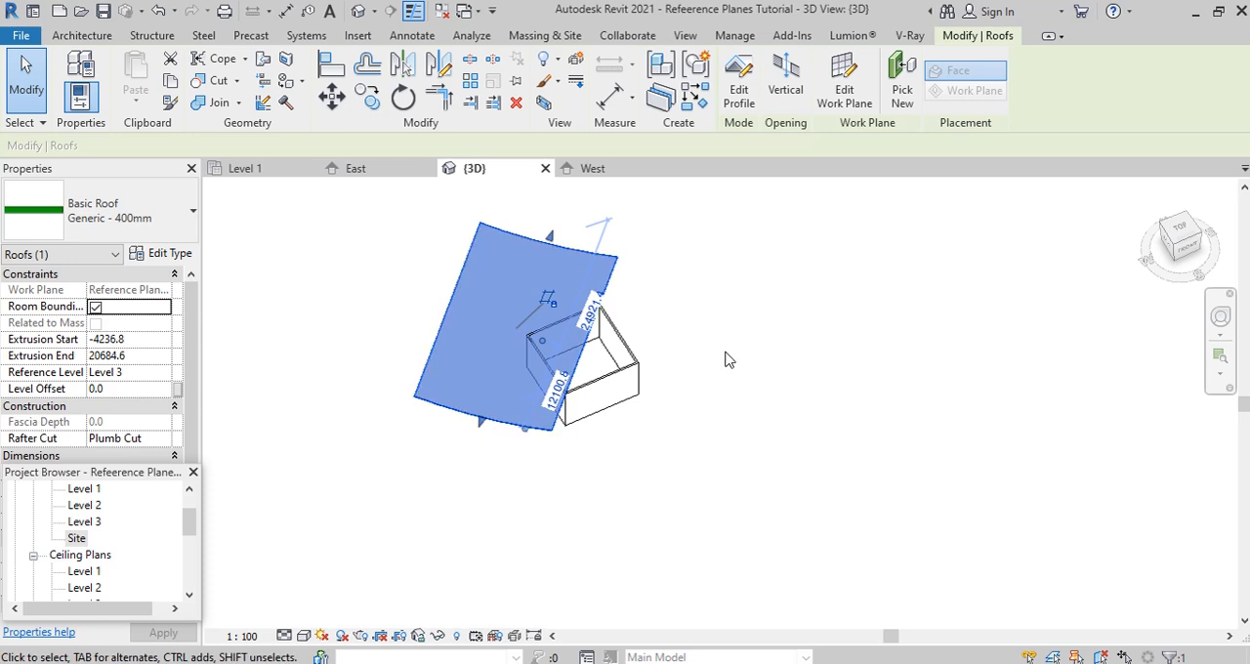
click(630, 422)
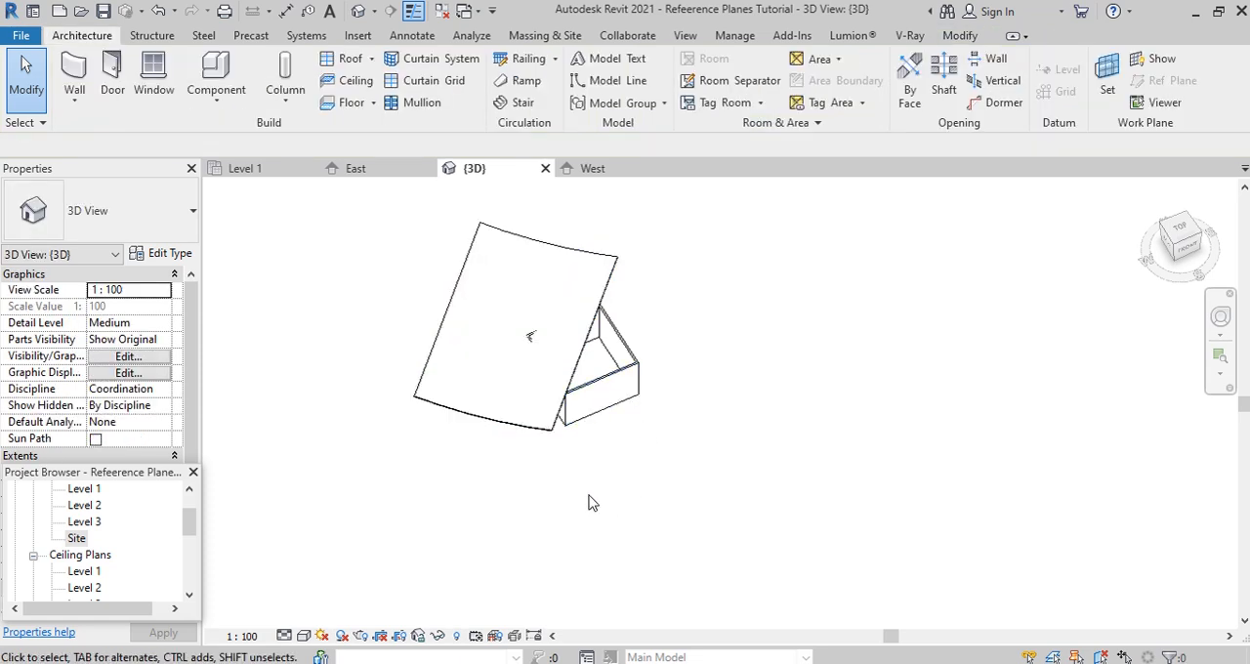
shift+middle_drag(586, 502, 606, 430)
click(625, 425)
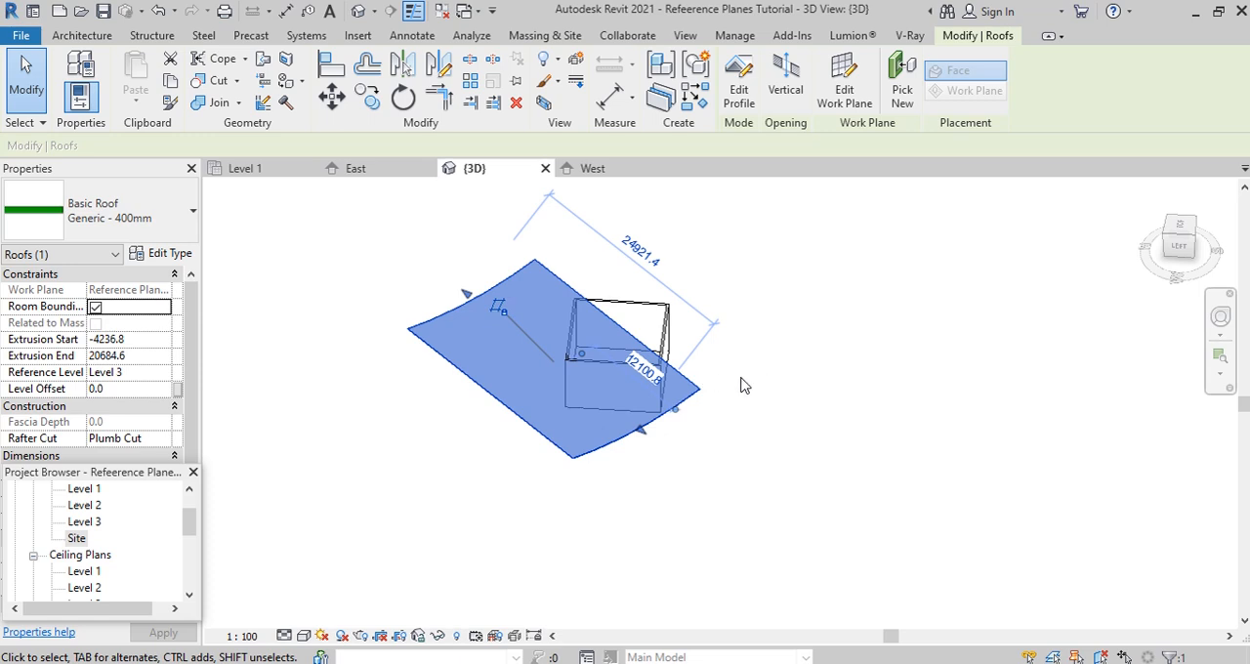
click(777, 409)
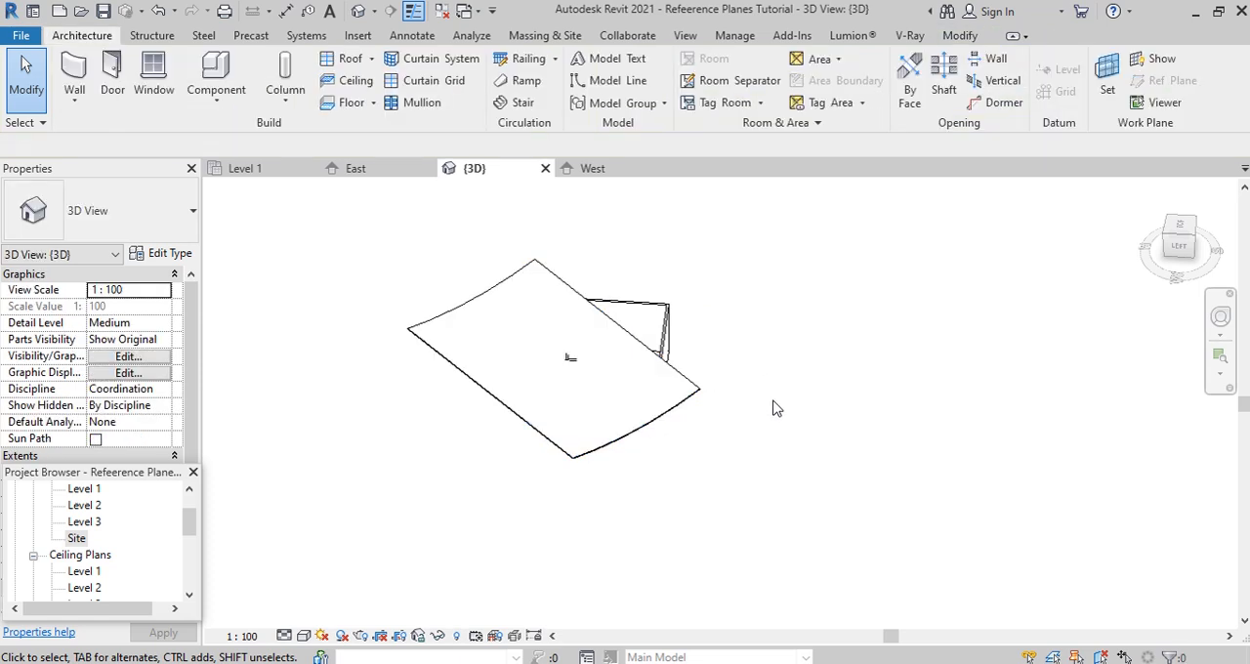
- From the Level 1 ceiling plan, set the work plane to Reference Plane : ANG REF and open the {3D} view for sketching
scroll(772, 421, down, 2)
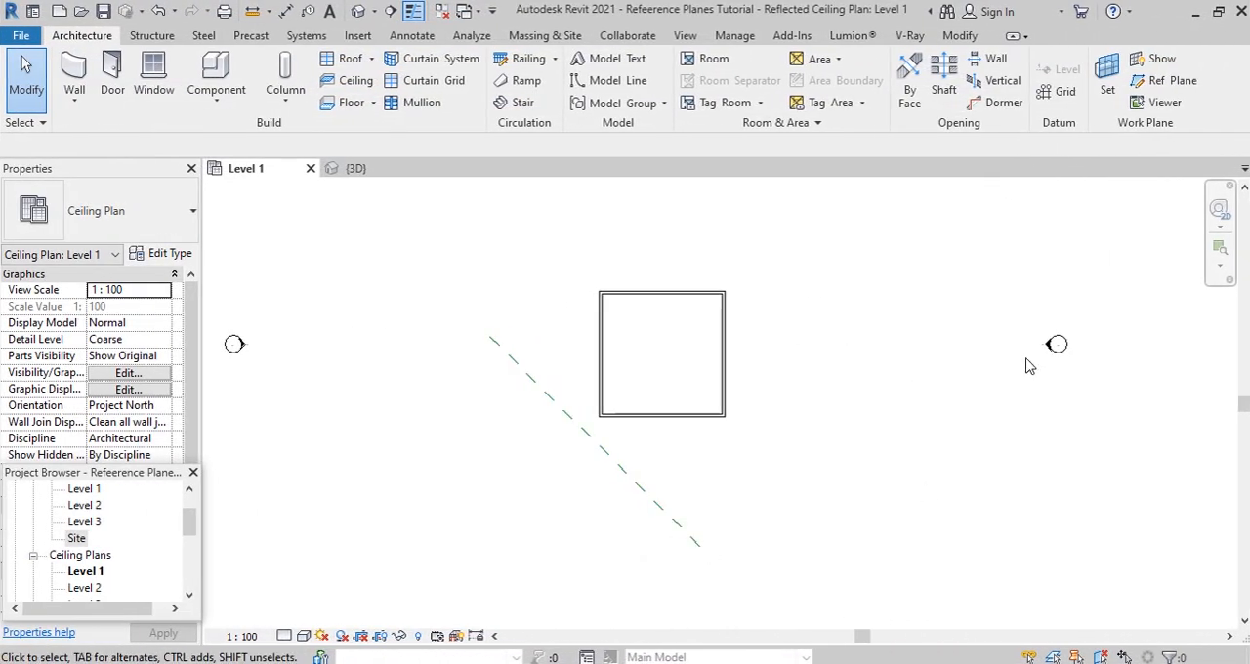
click(1108, 84)
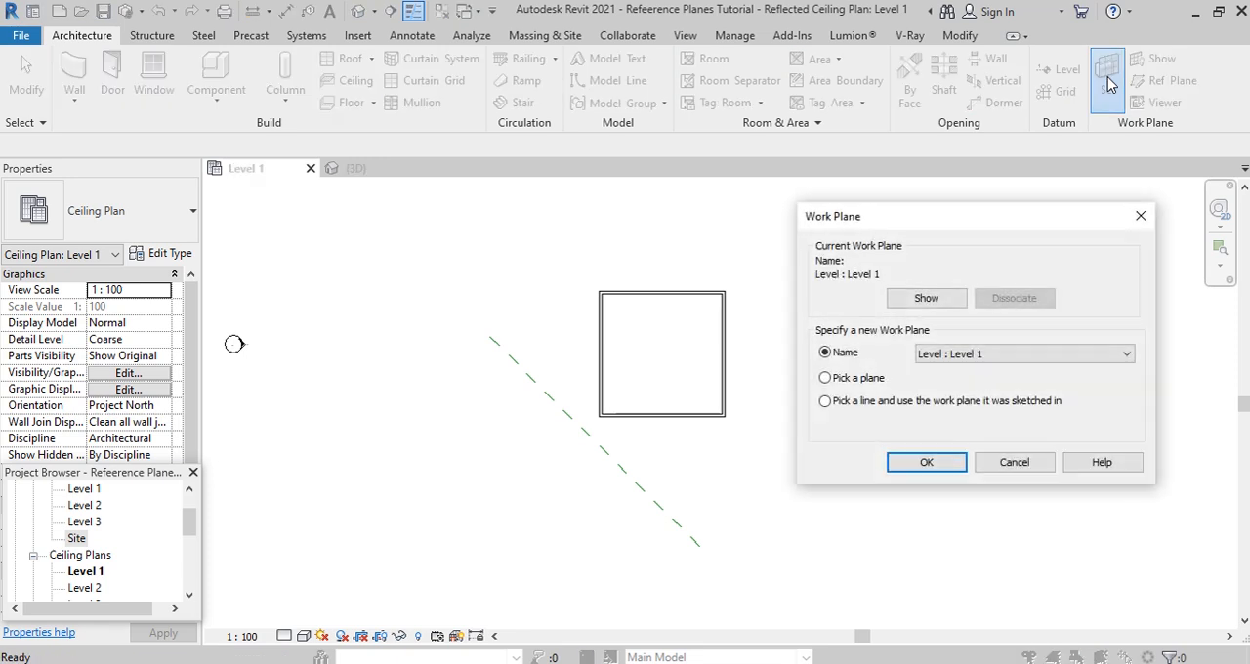
click(1071, 354)
click(977, 417)
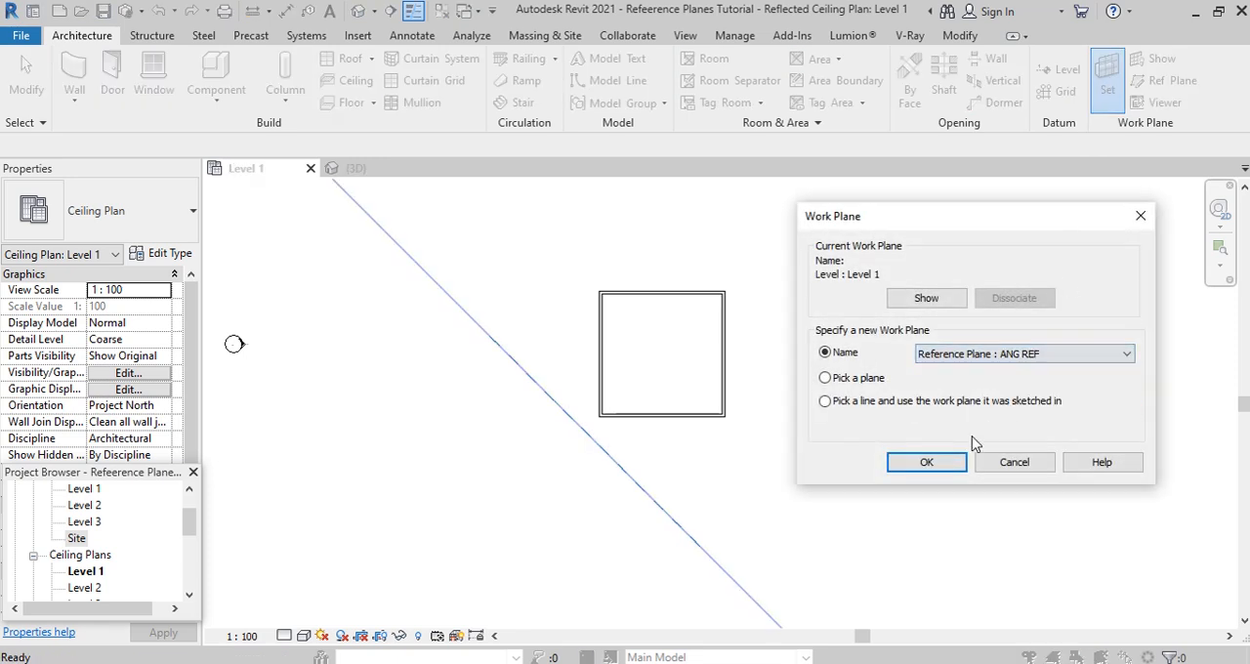
click(927, 462)
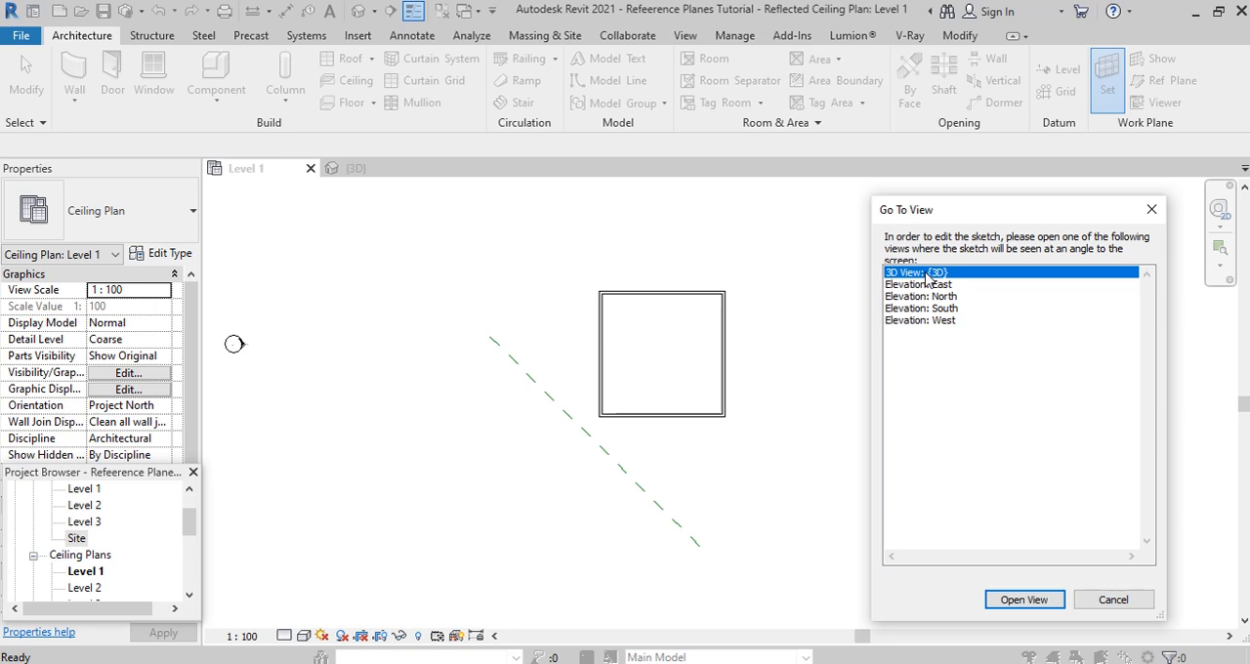
click(1041, 606)
scroll(1034, 354, down, 1)
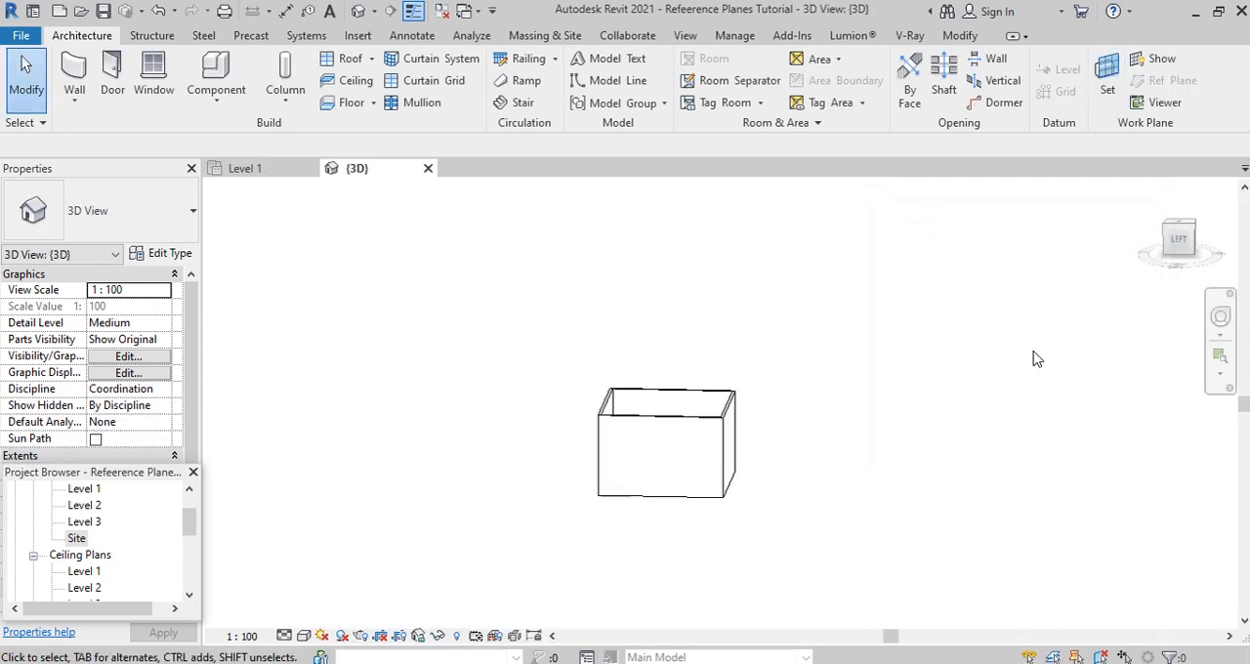
- Open the Workplane Viewer zoomed to fit and stretch the work plane grid farther above and below the building
click(1168, 113)
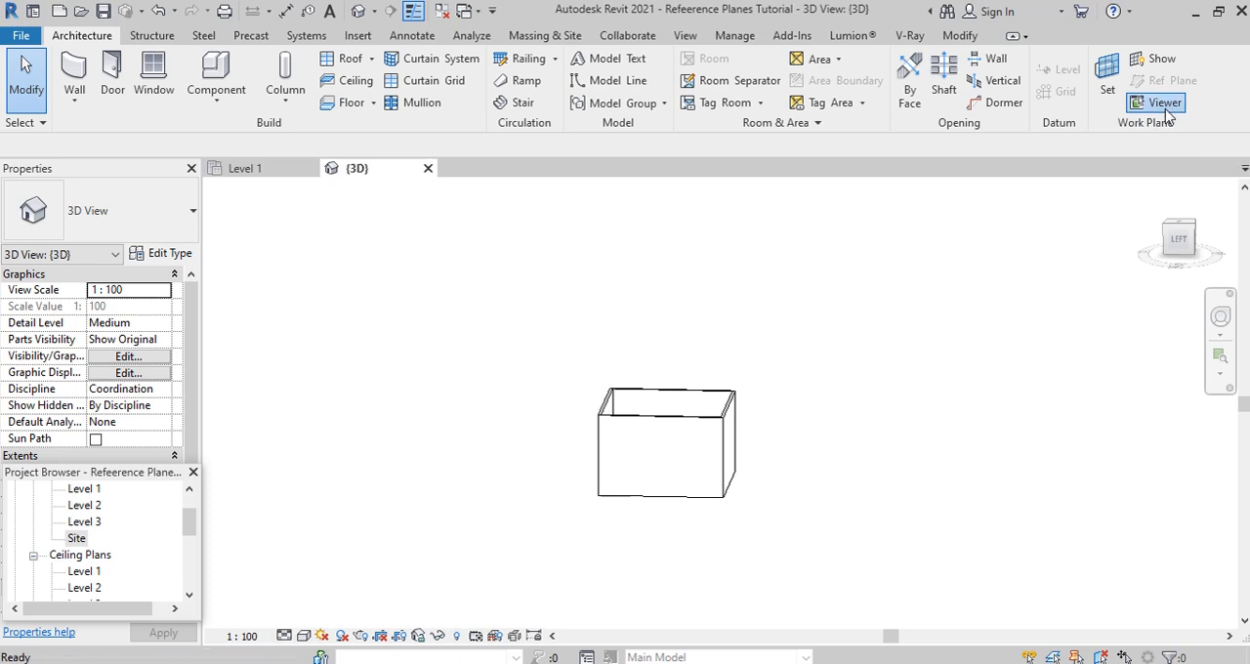
right_click(344, 342)
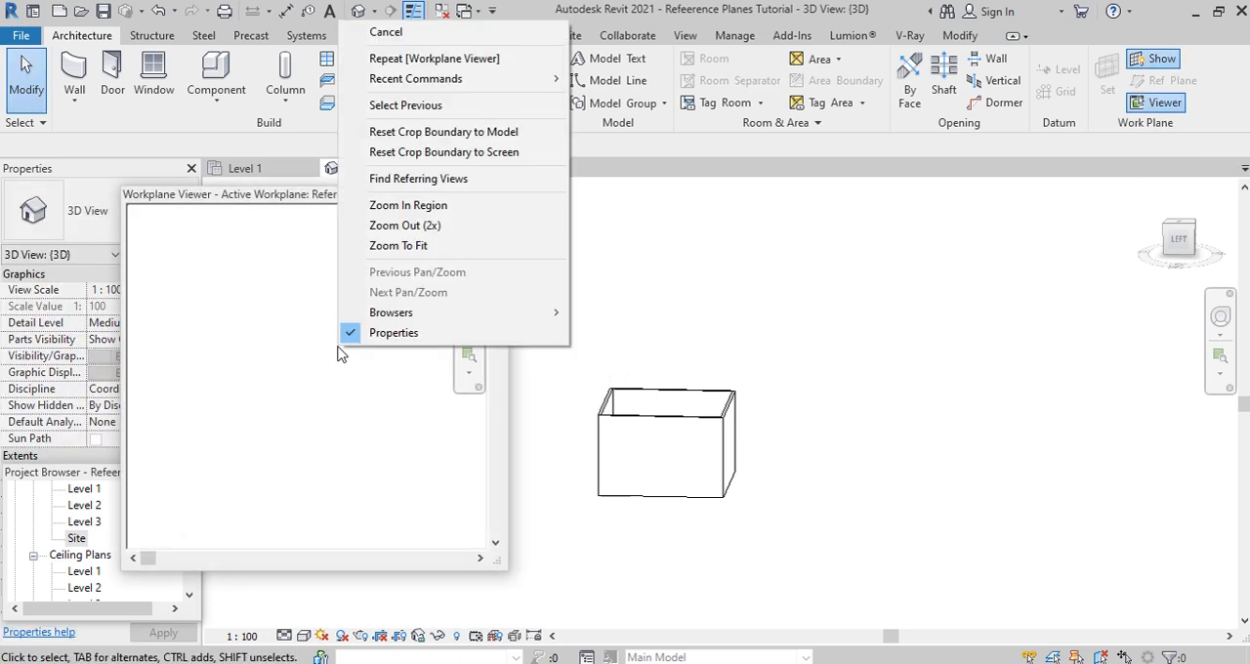
click(396, 249)
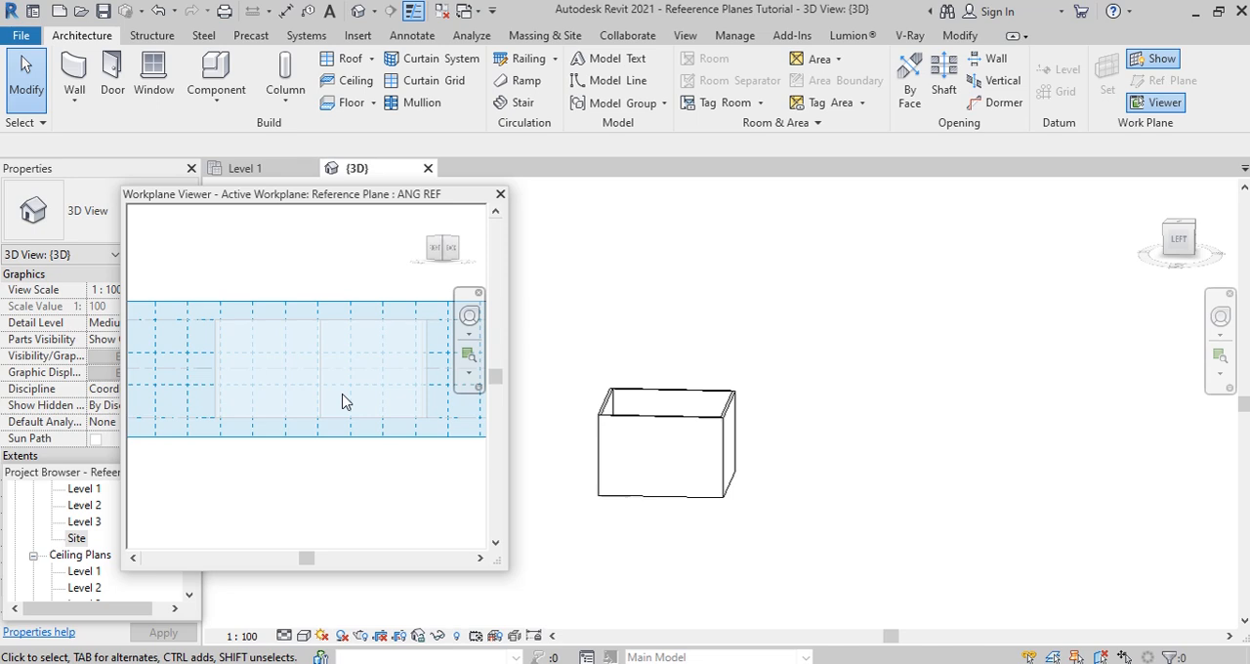
click(315, 304)
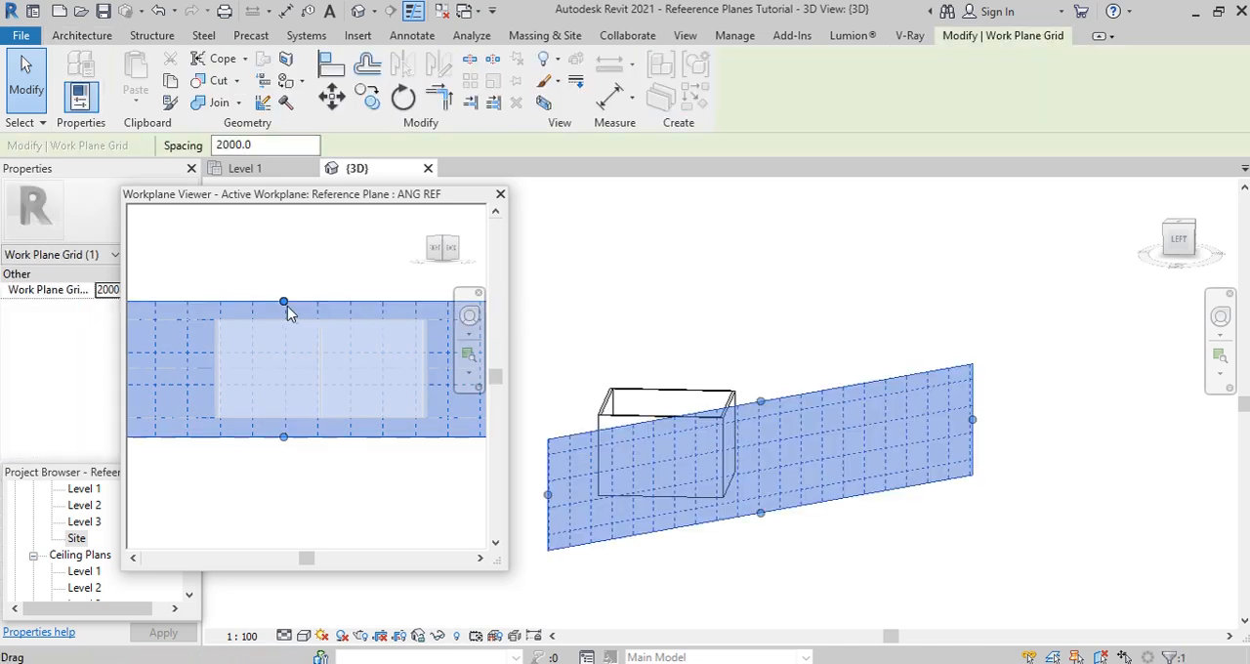
drag(283, 301, 284, 276)
drag(281, 437, 304, 477)
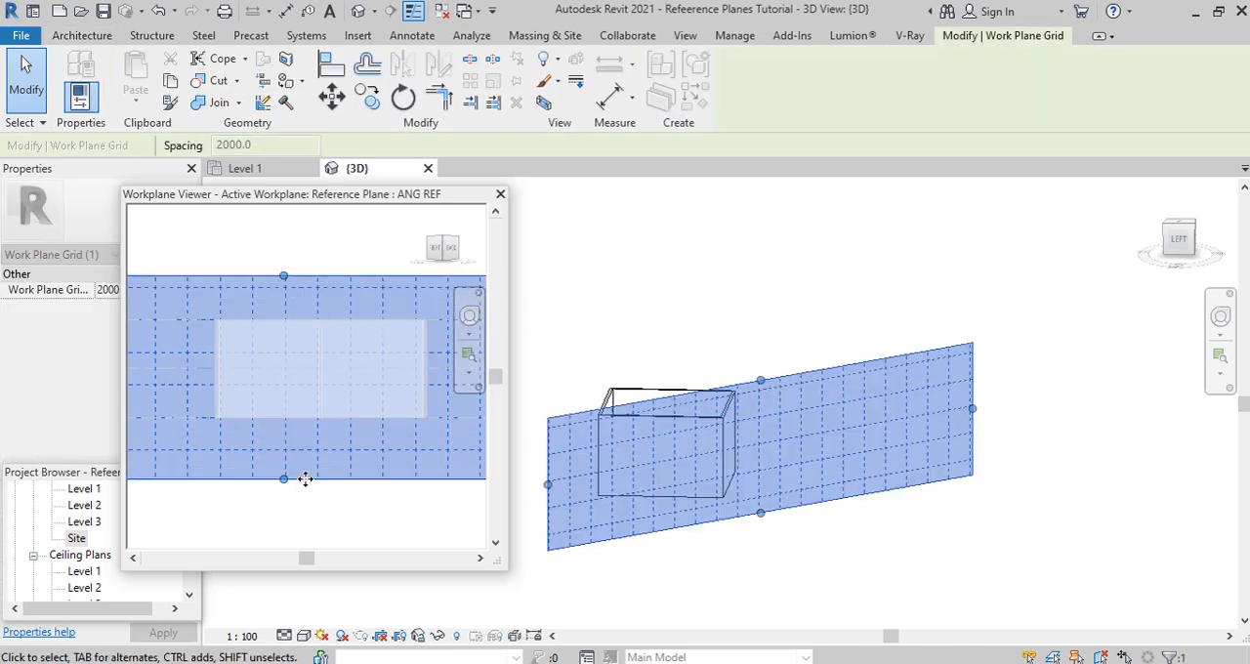
- Start a roof by extrusion at Level 3 with 0.0 offset and show the work plane grid, stretched above and below the building
click(90, 37)
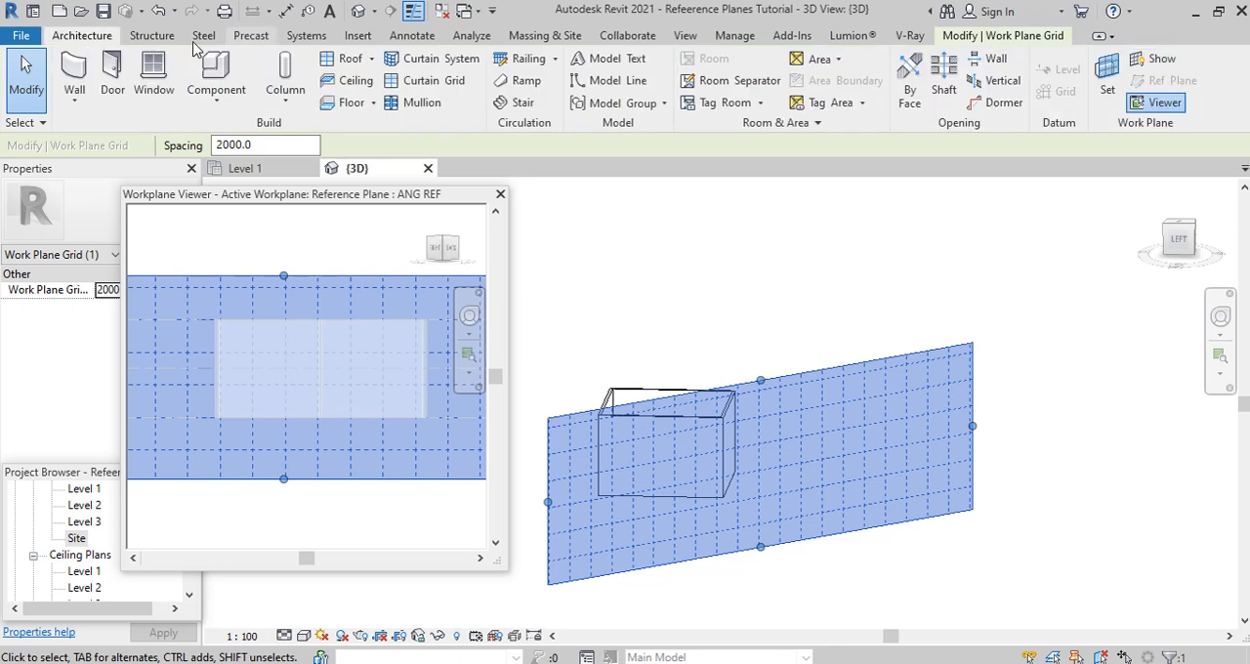
click(372, 60)
click(383, 121)
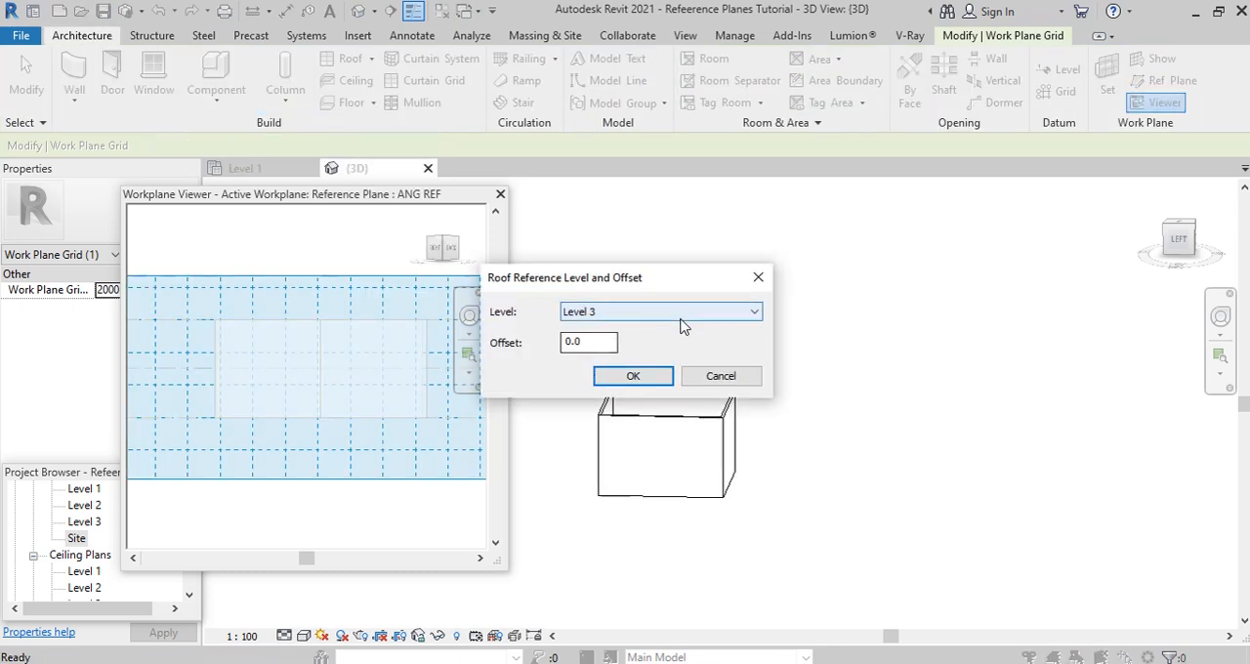
click(634, 377)
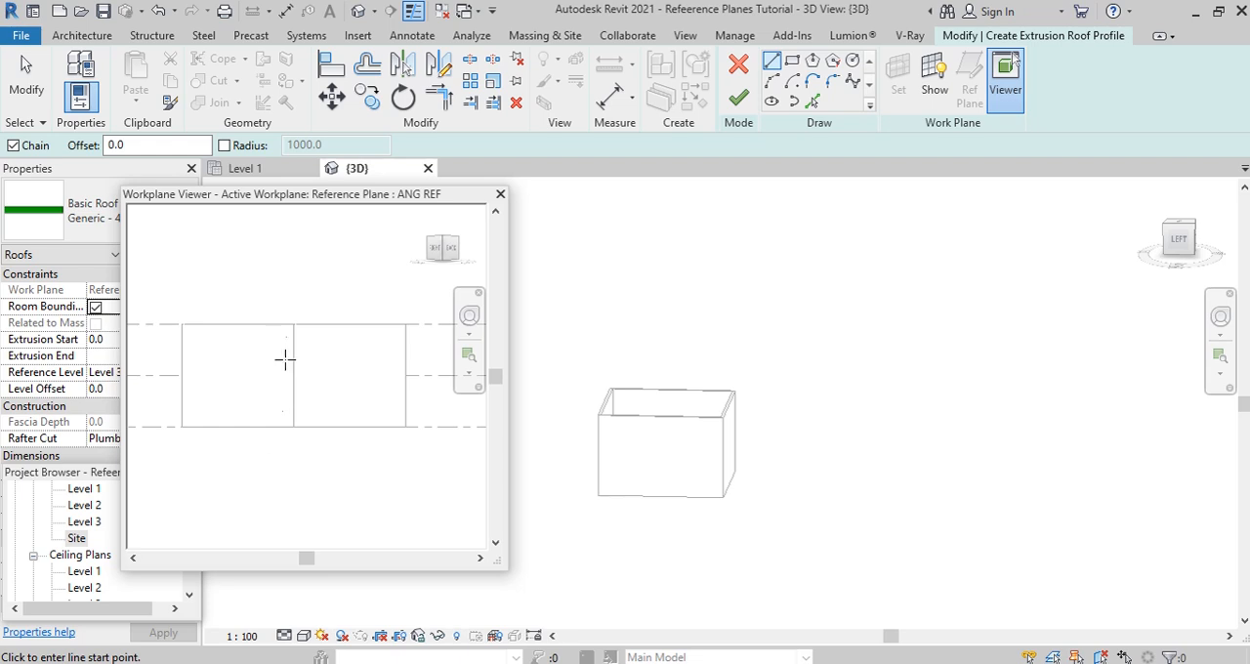
click(935, 78)
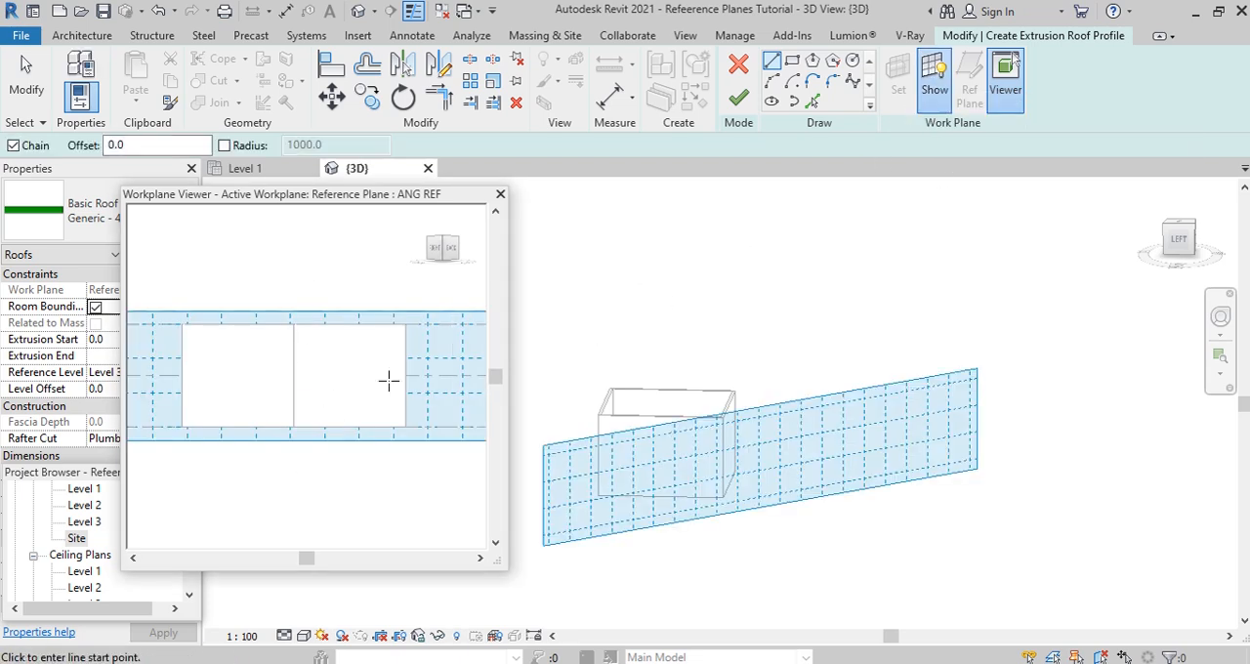
key(Escape)
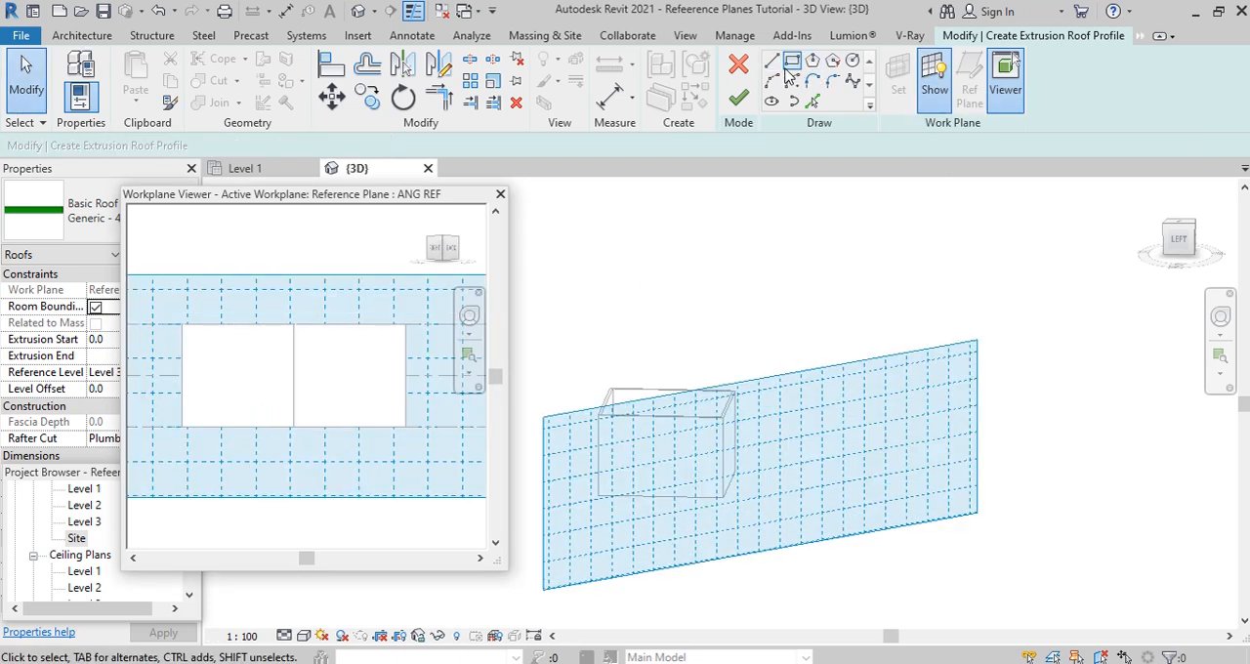
- Sketch a sagging start-end-radius arc across the building's top in the Workplane Viewer, finish the extruded roof and close the viewer
click(771, 81)
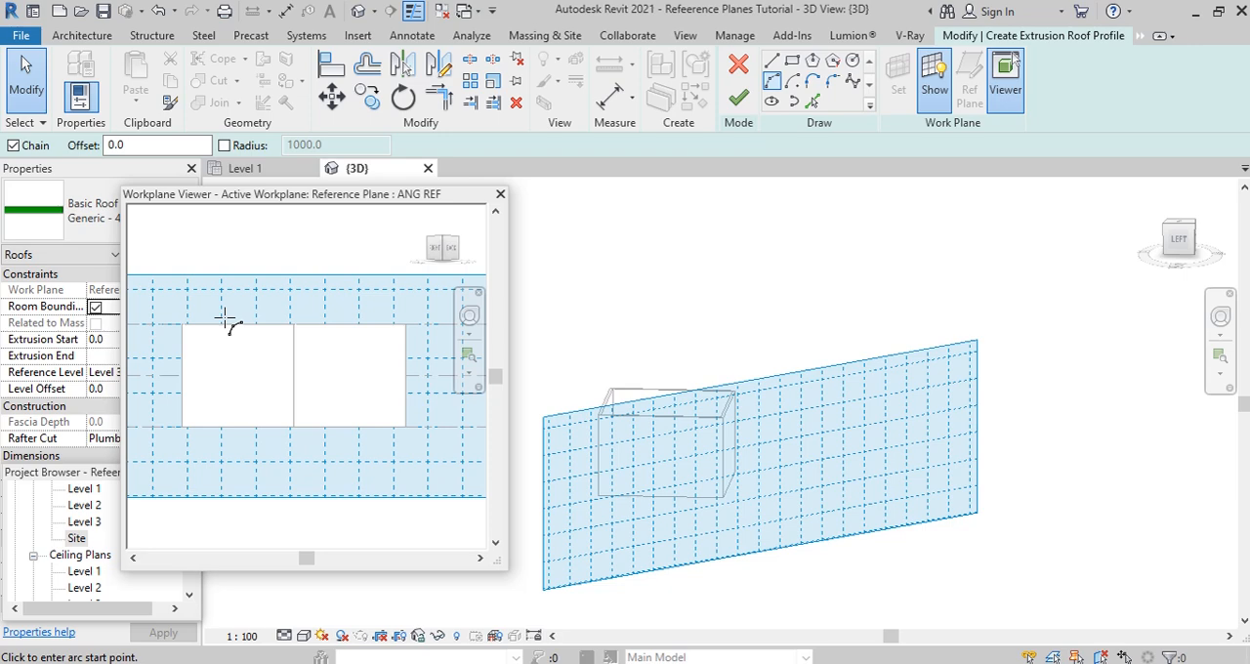
click(164, 313)
click(426, 313)
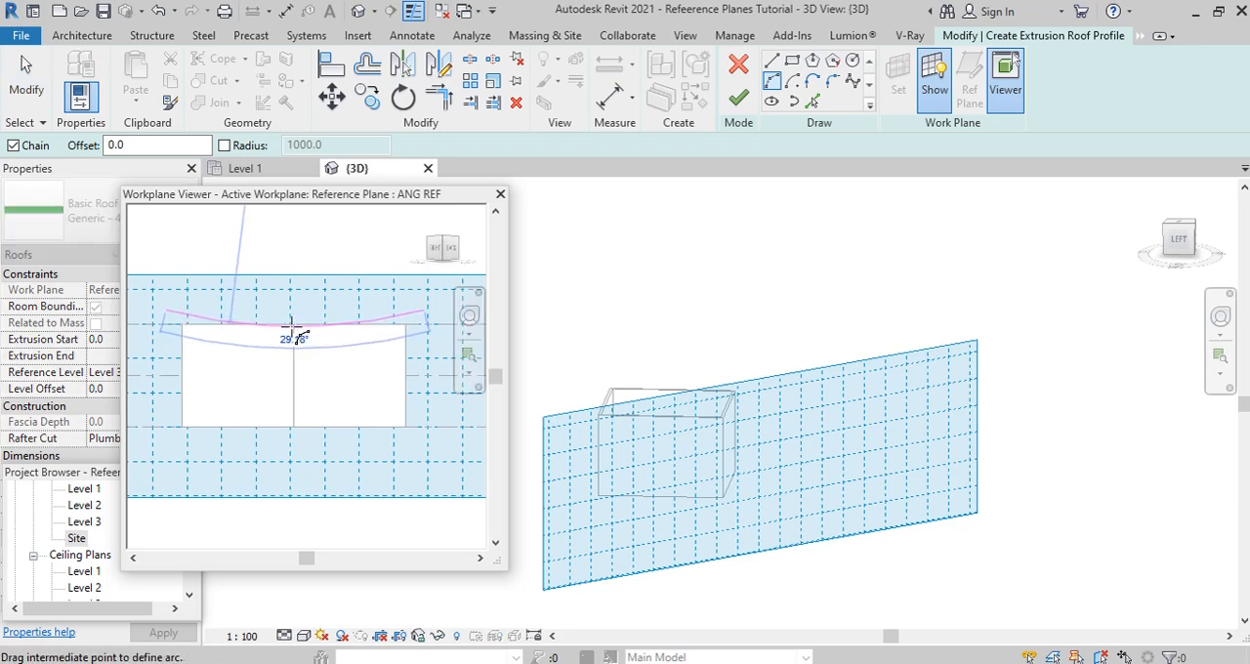
click(298, 334)
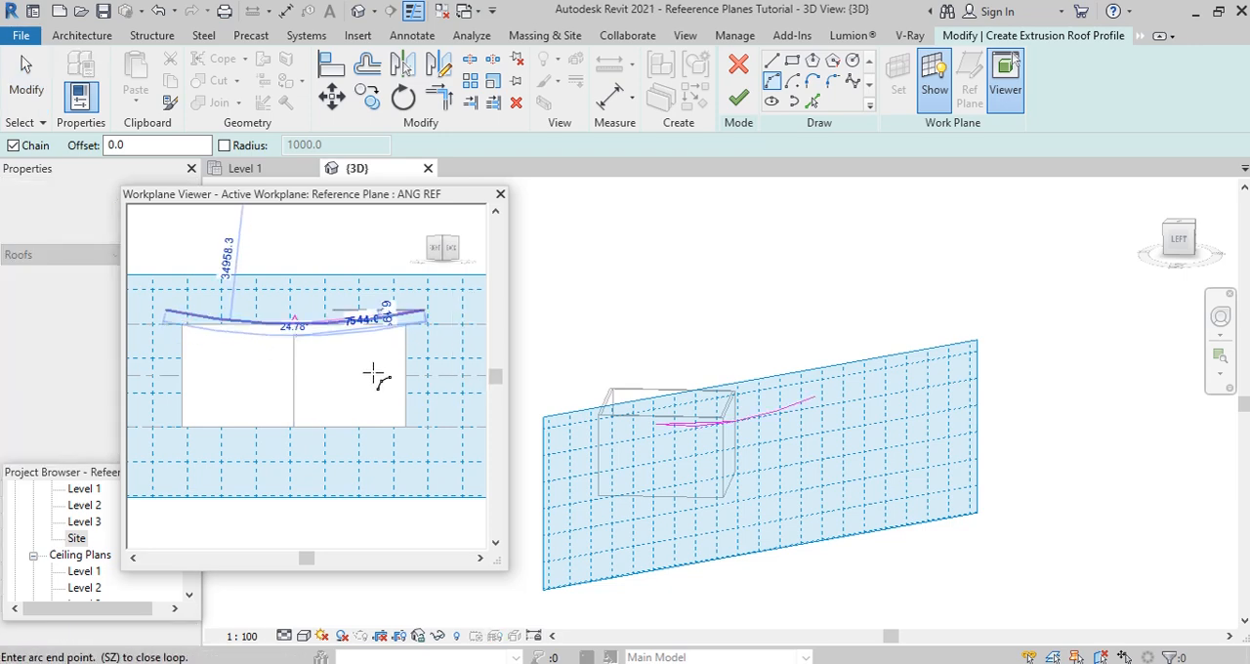
click(739, 98)
click(500, 194)
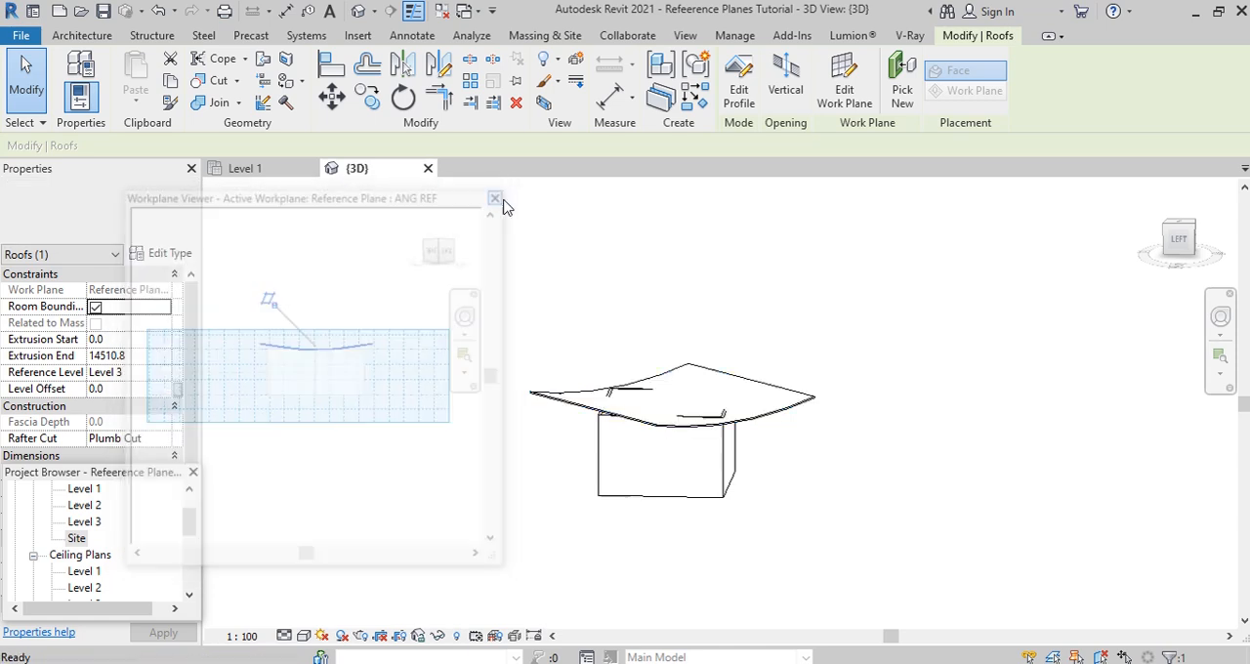
- Stretch both ends of the curved roof past the building, to an extrusion start of about -4407 and an extrusion end of about 16825
click(748, 322)
scroll(846, 467, down, 1)
shift+middle_drag(846, 466, 625, 481)
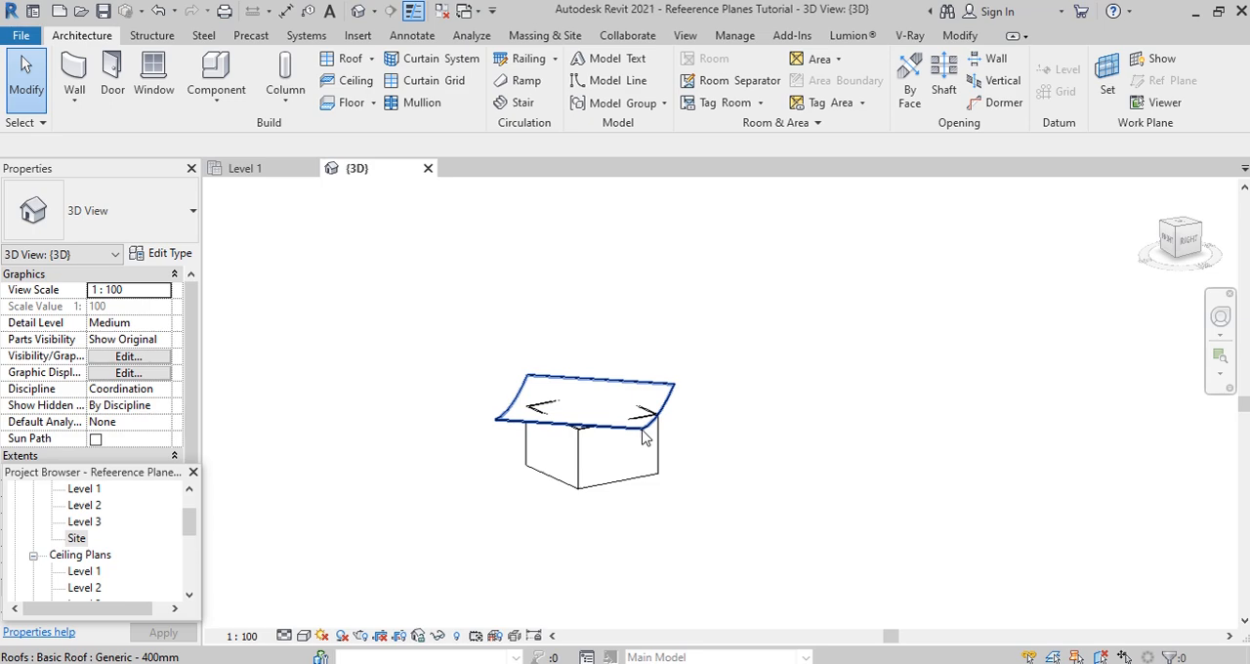
click(643, 437)
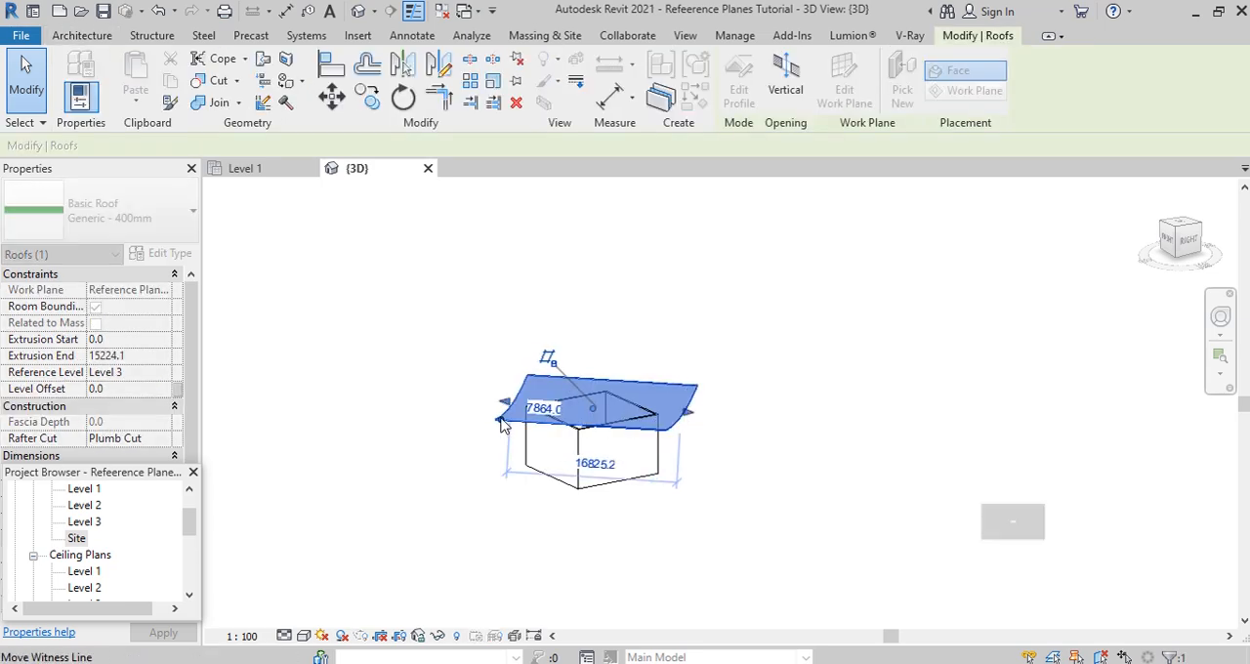
drag(504, 403, 460, 401)
scroll(615, 443, up, 2)
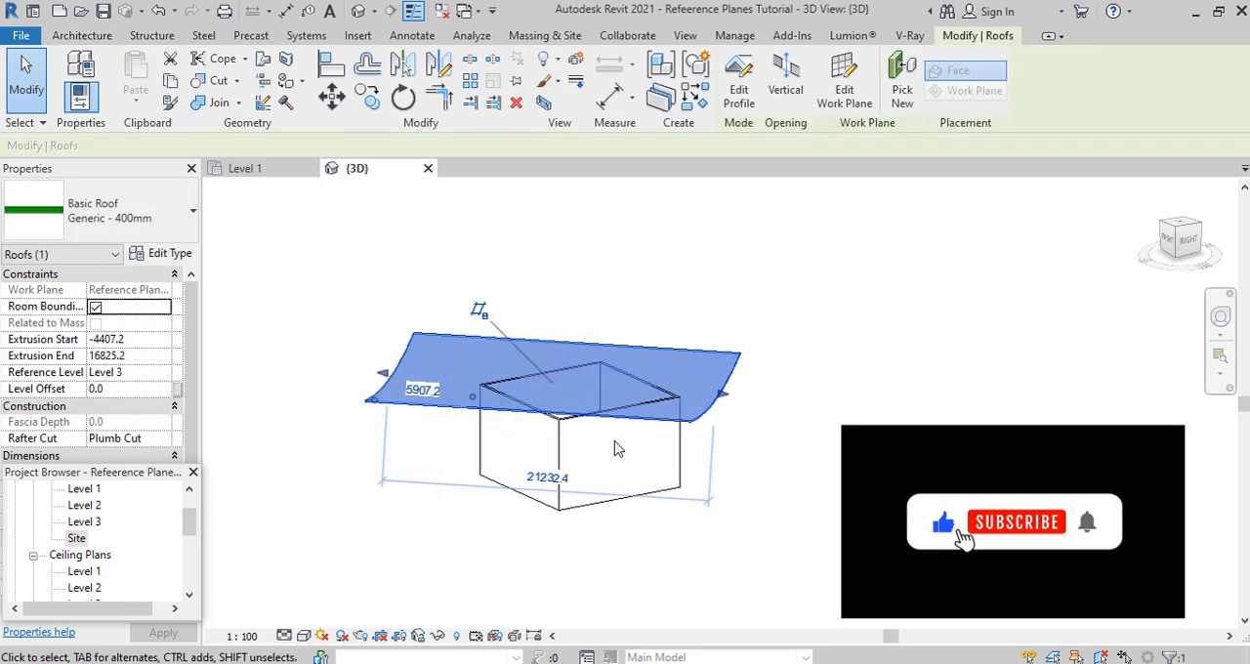
- Attach the top of the building's front wall to the curved roof
scroll(616, 449, down, 2)
key(Escape)
shift+middle_drag(616, 448, 545, 394)
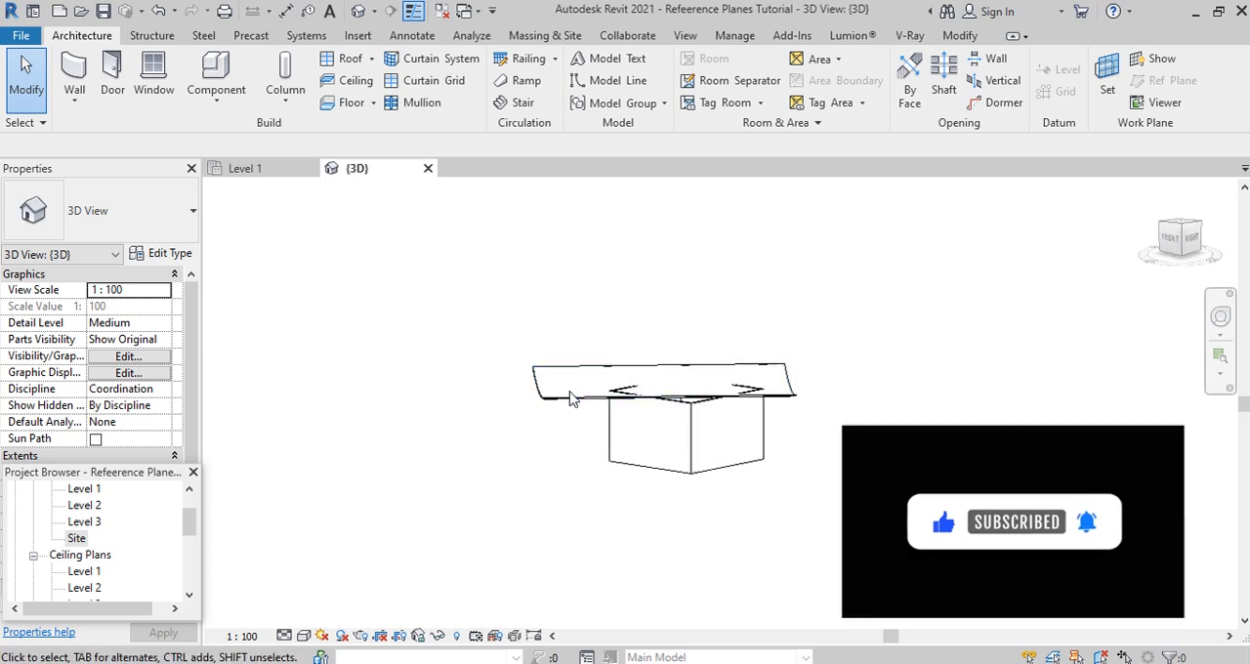
click(684, 415)
click(870, 73)
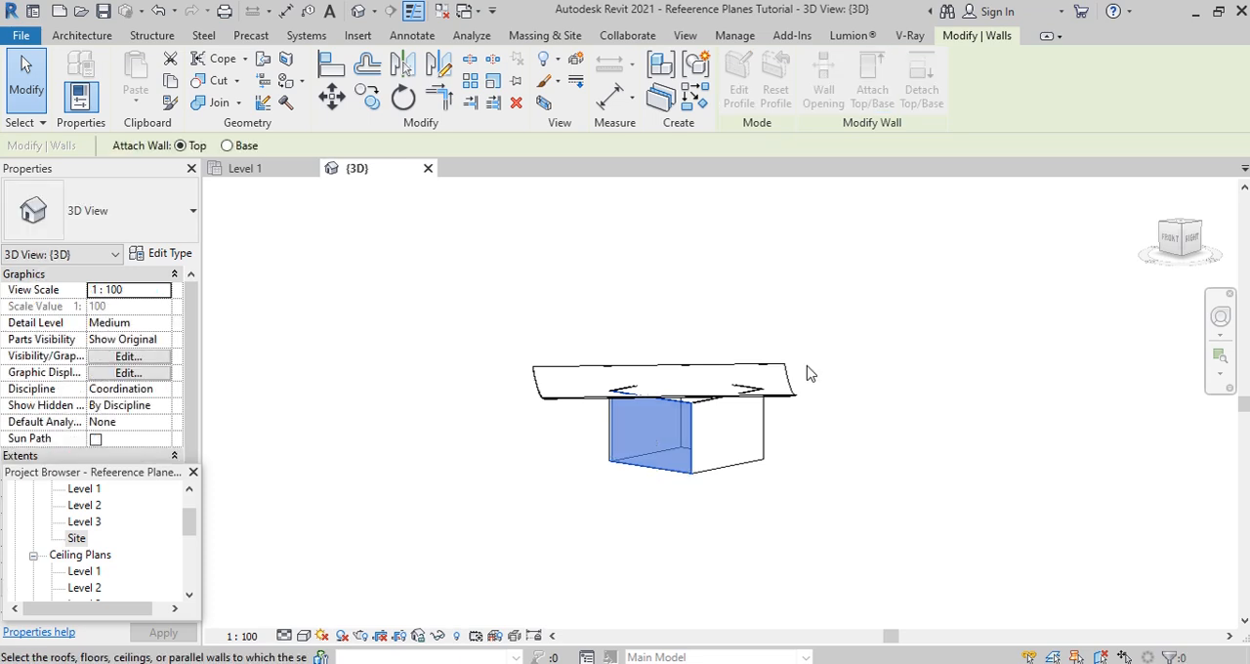
click(787, 393)
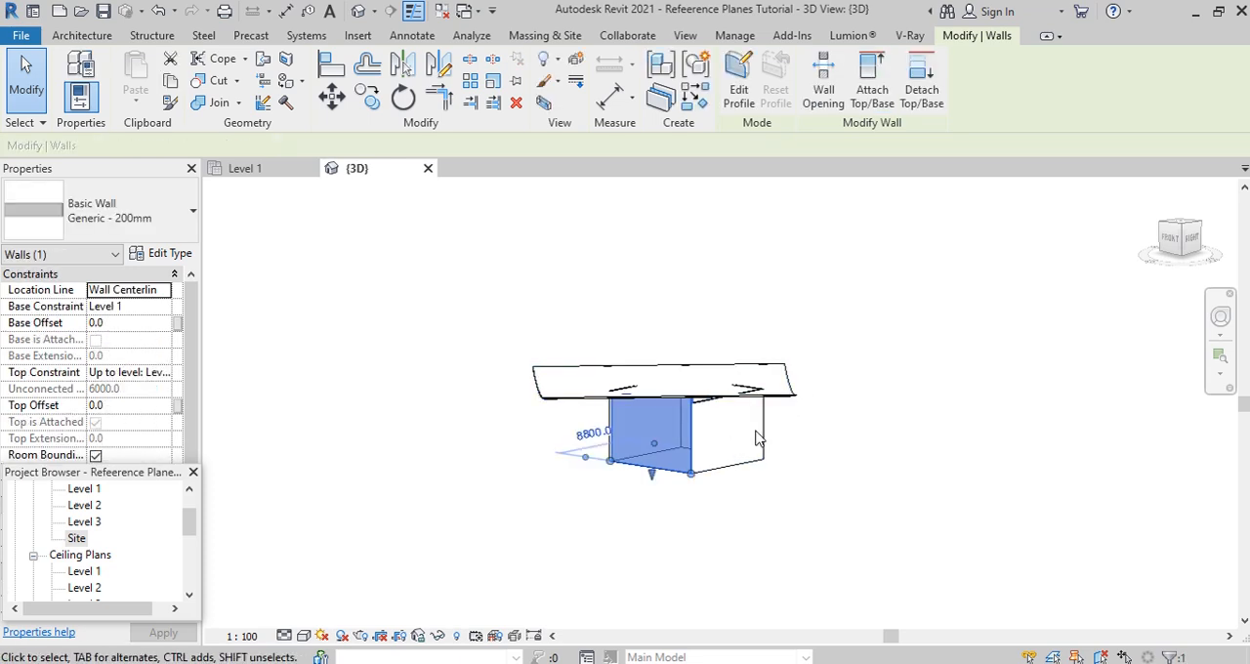
- Attach the top of the building's right wall to the curved roof
click(731, 449)
click(884, 108)
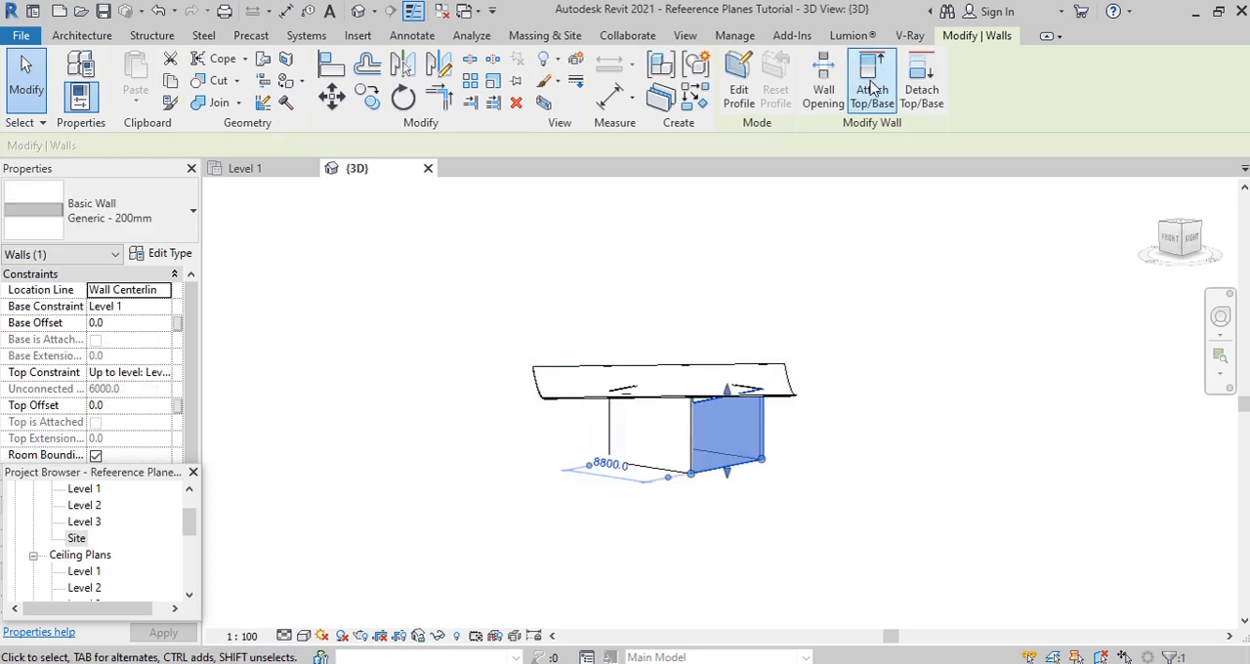
click(789, 397)
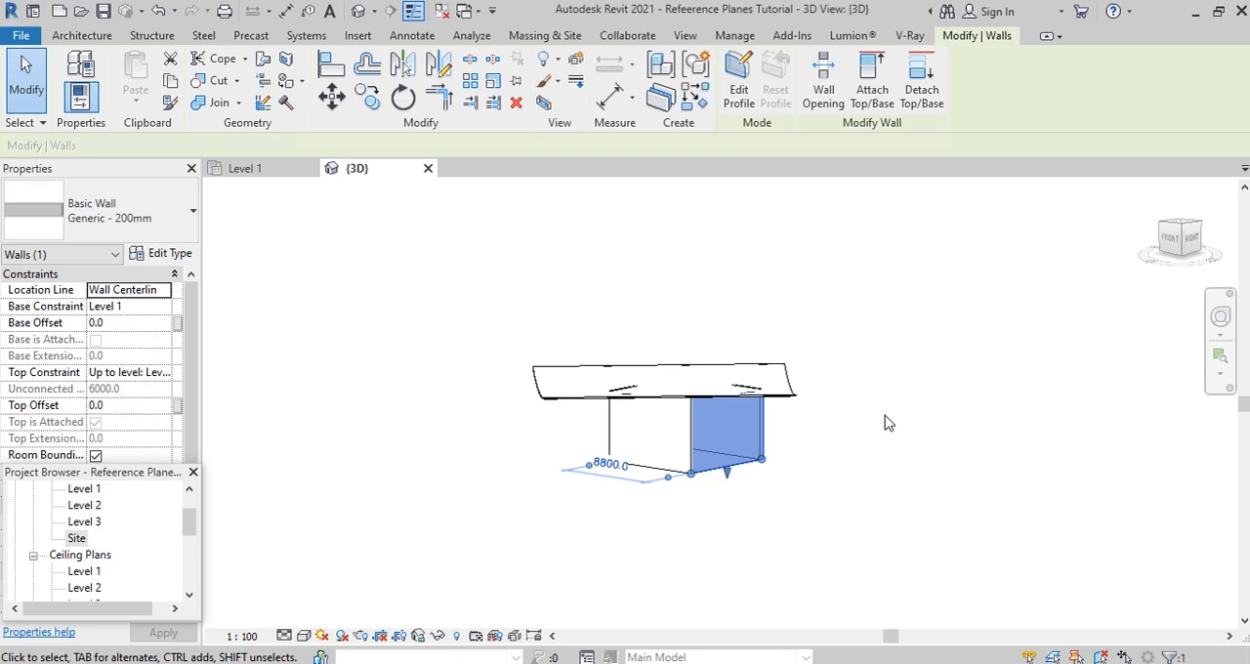
shift+middle_drag(894, 414, 625, 479)
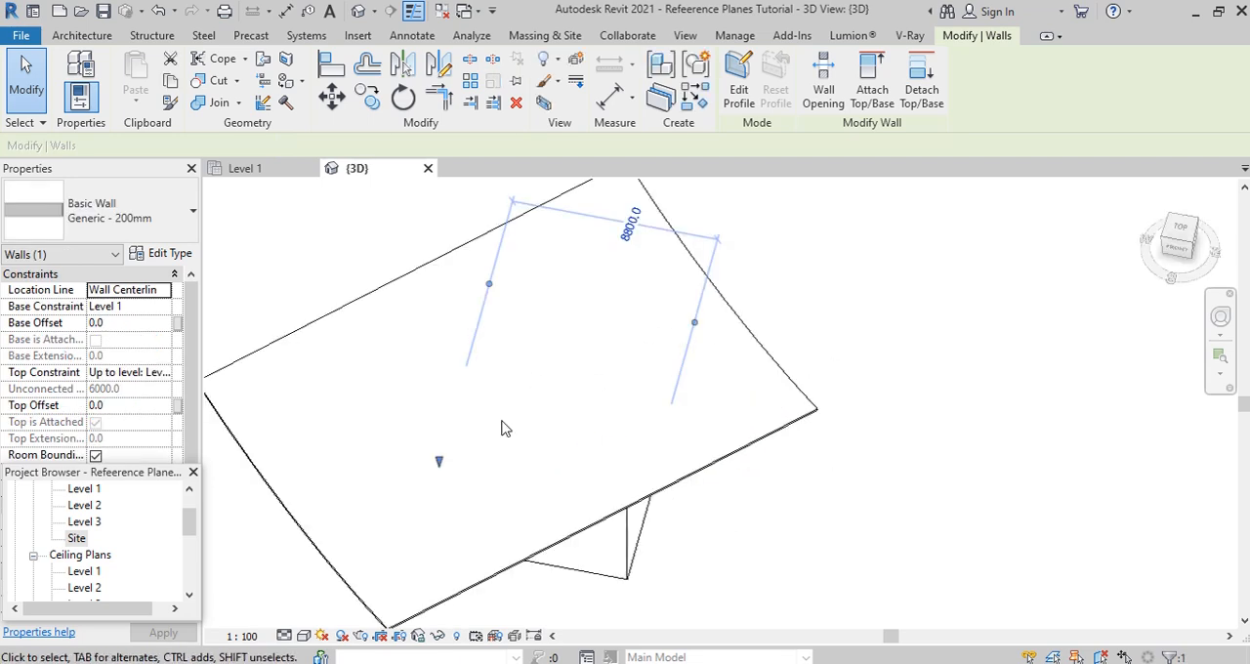
scroll(869, 451, down, 2)
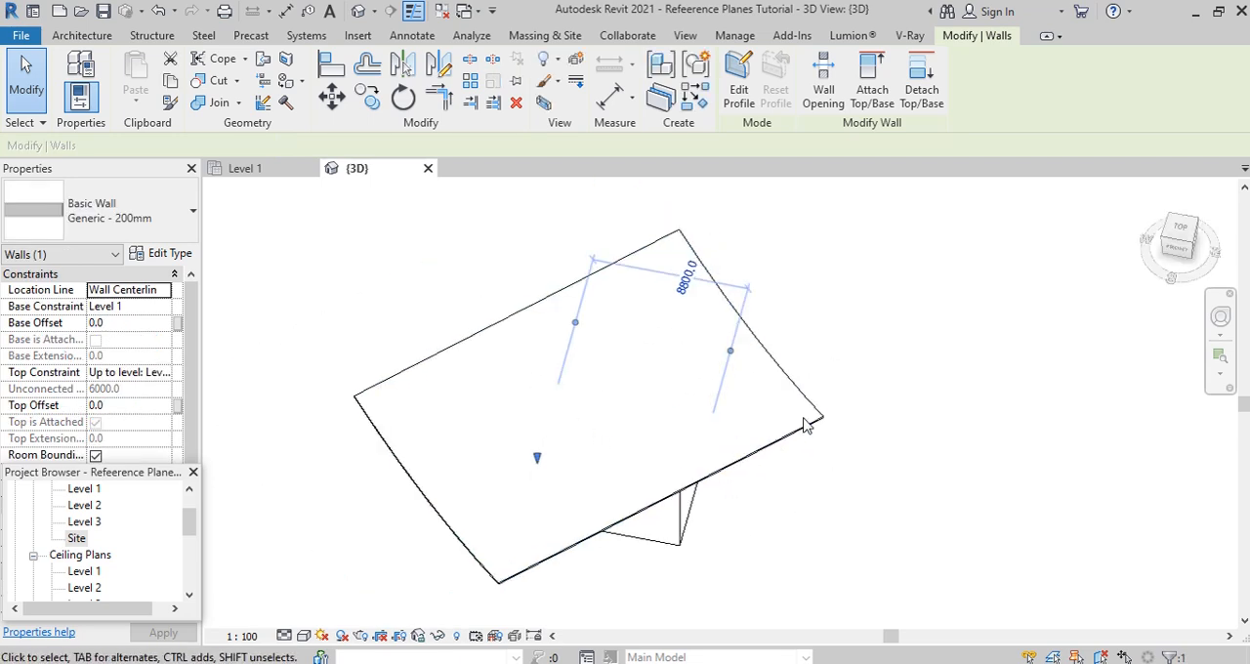
click(906, 390)
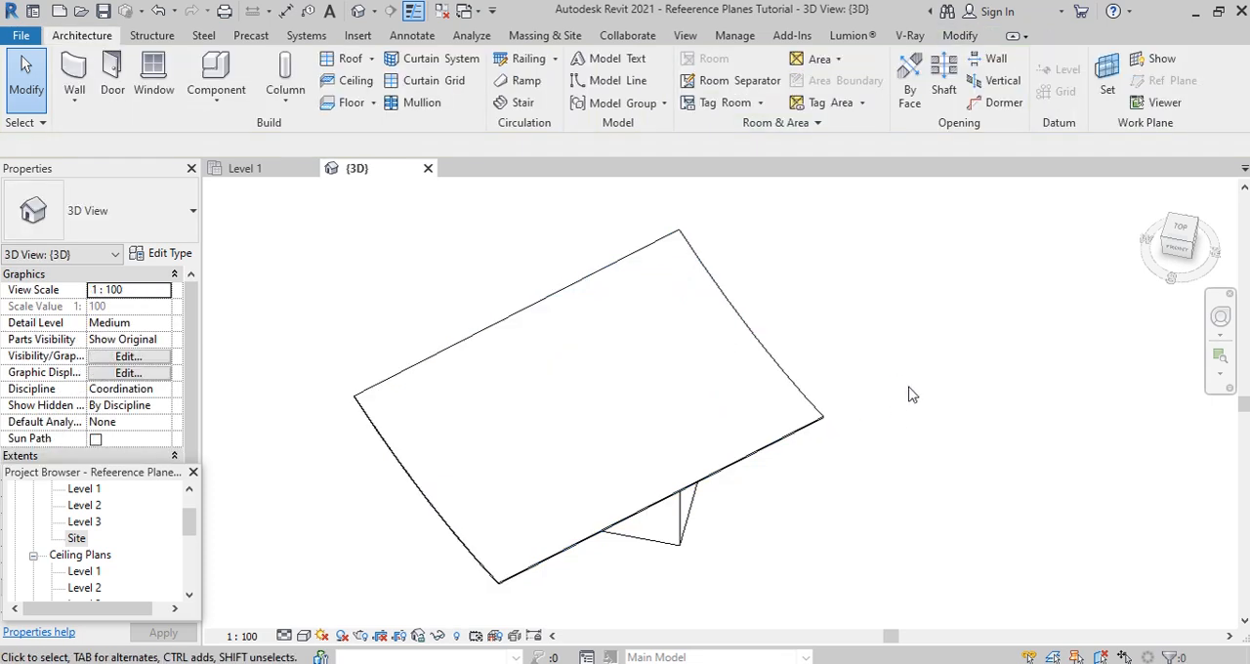
- Open the Site floor plan and start a vertical opening on the curved roof
double_click(76, 540)
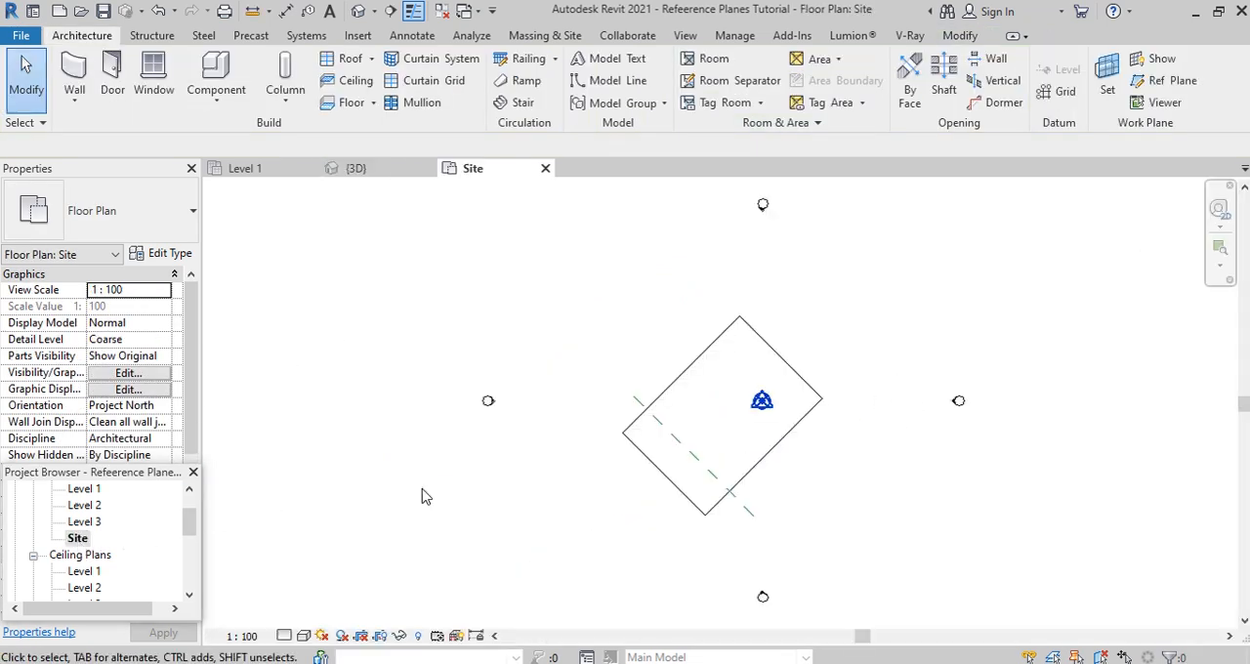
scroll(810, 393, up, 3)
click(809, 362)
scroll(749, 496, down, 2)
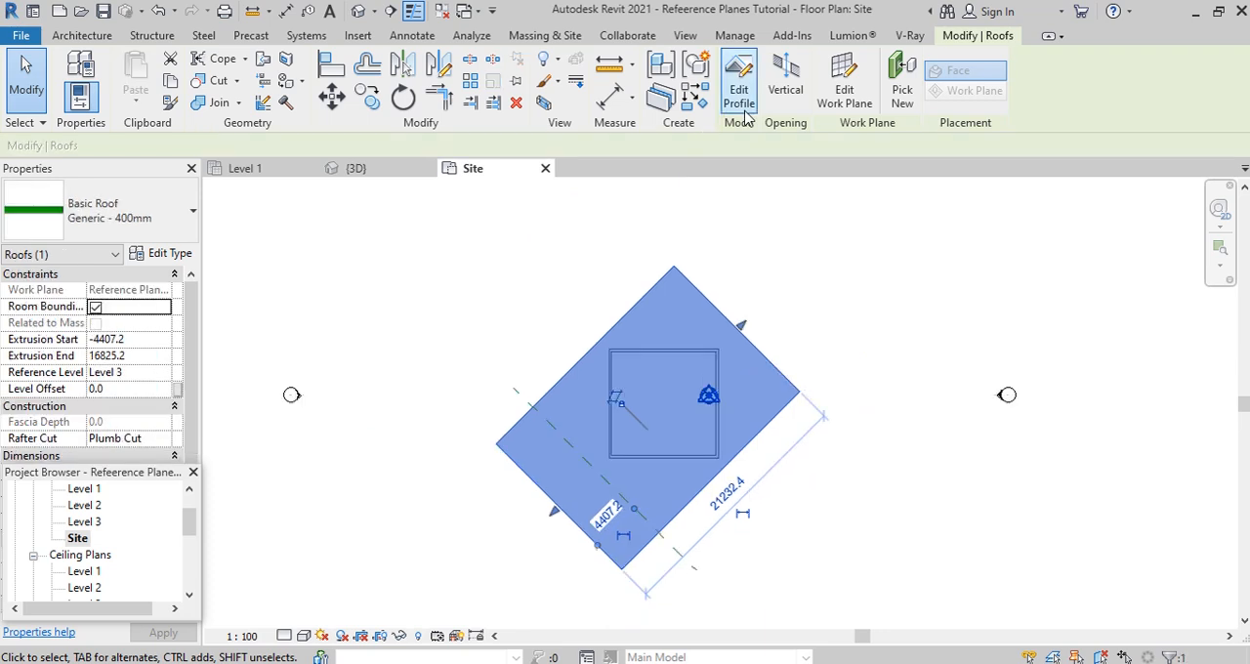
click(780, 91)
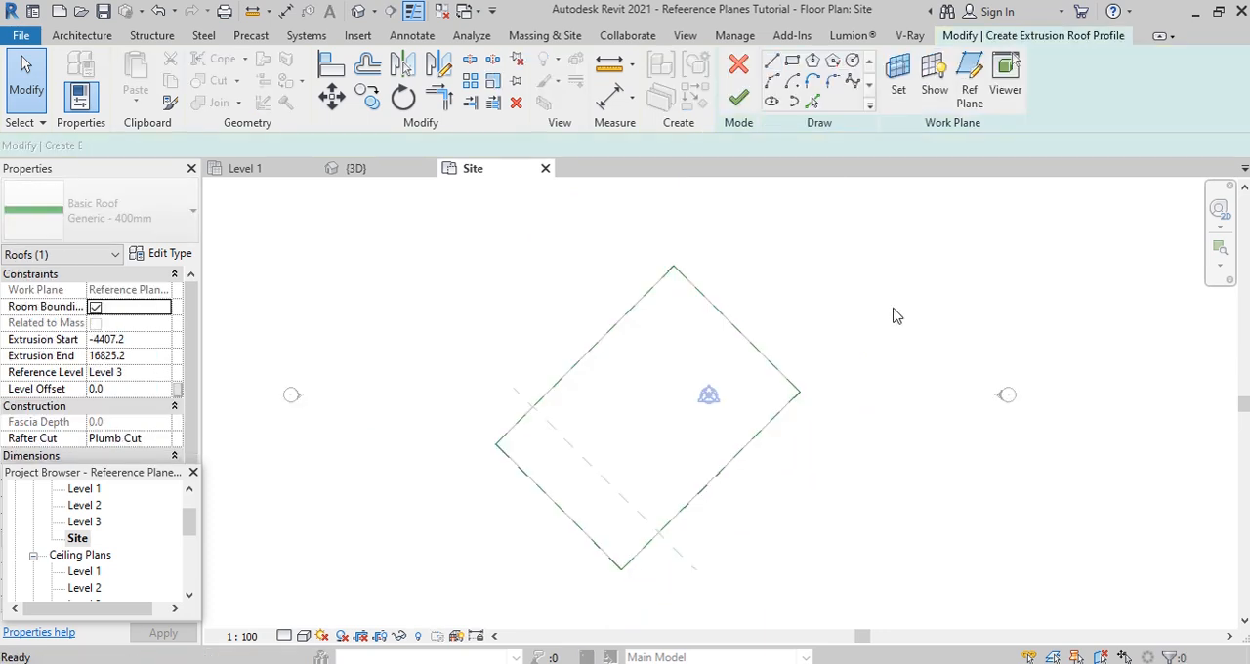
- Sketch the opening's outer boundary with chained lines along the four edges of the rotated roof
click(773, 62)
scroll(616, 491, up, 2)
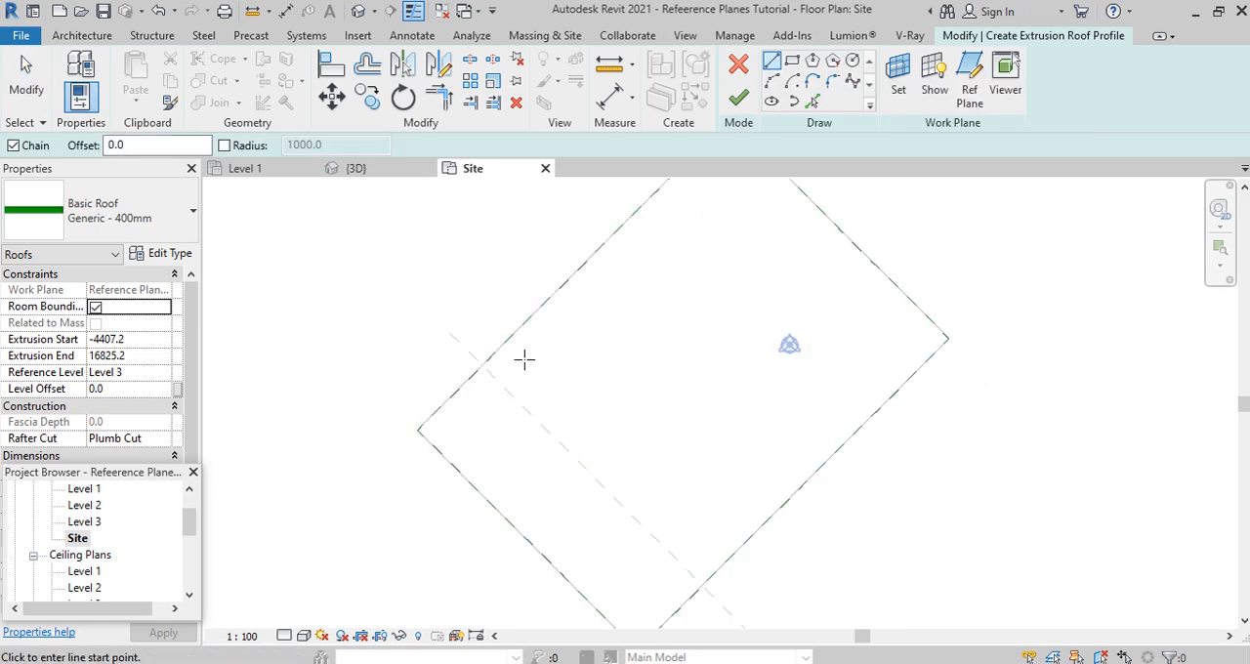
click(435, 425)
scroll(432, 427, down, 3)
click(586, 275)
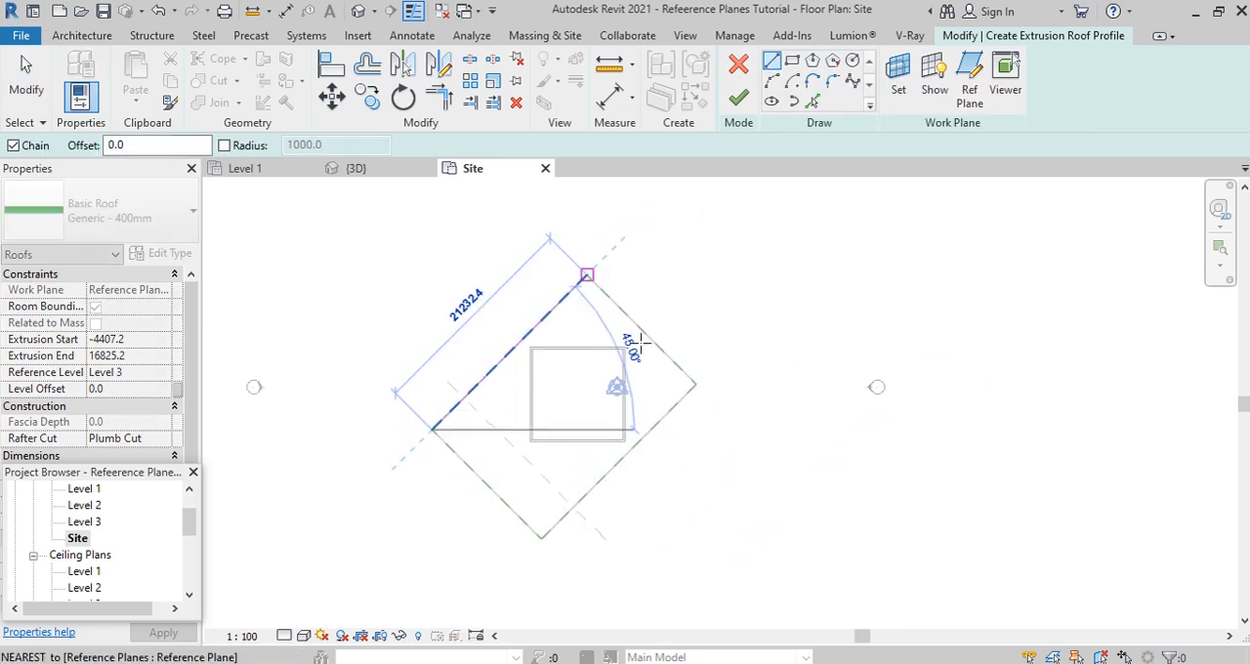
click(695, 386)
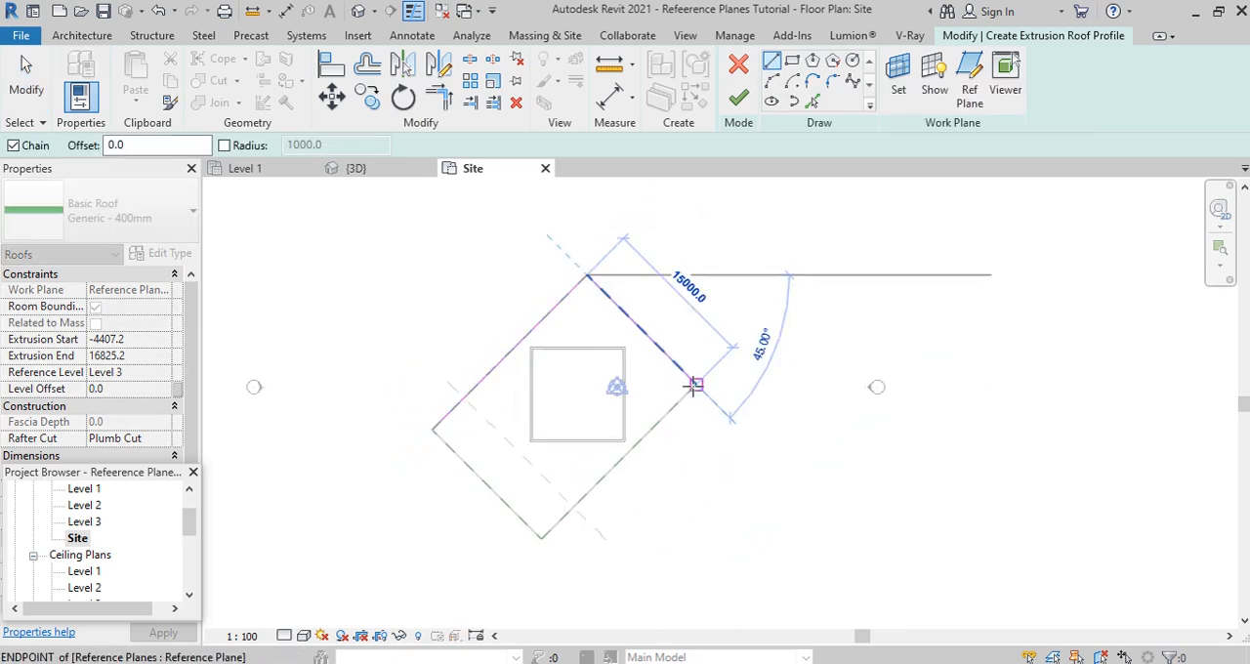
click(542, 537)
click(433, 427)
scroll(570, 446, up, 2)
key(Escape)
key(Escape)
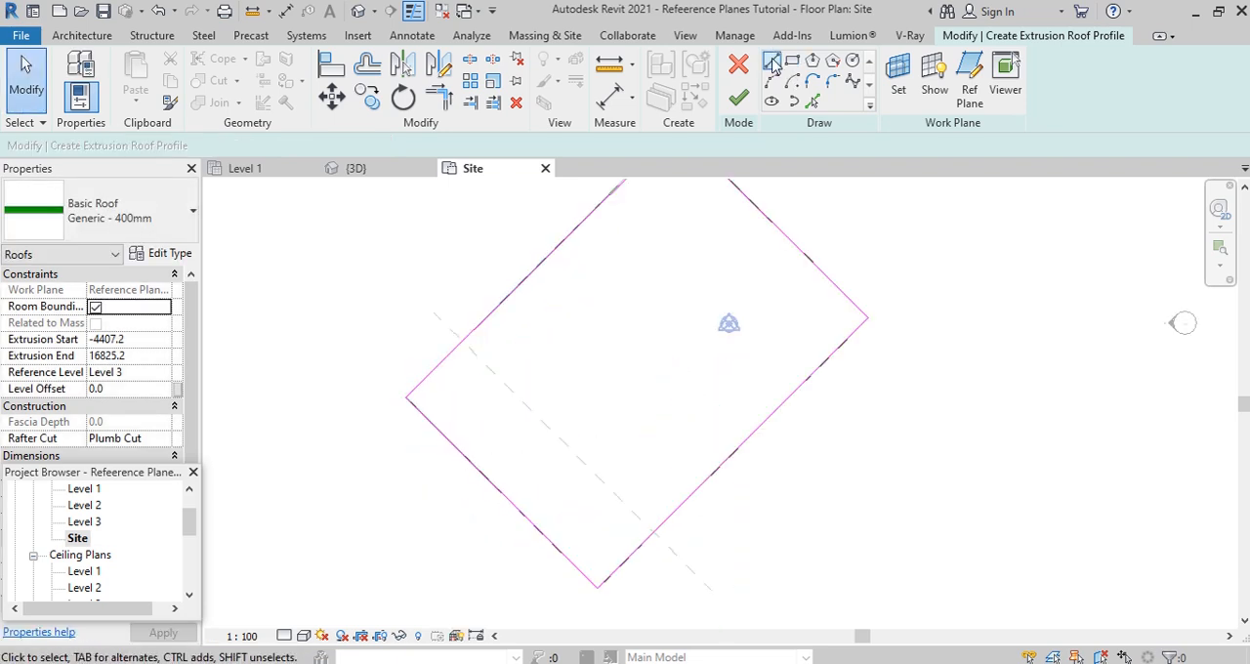
- Sketch an inner square along the building's outer wall faces, finish the vertical opening and check the trimmed roof in the {3D} view
click(772, 64)
click(579, 418)
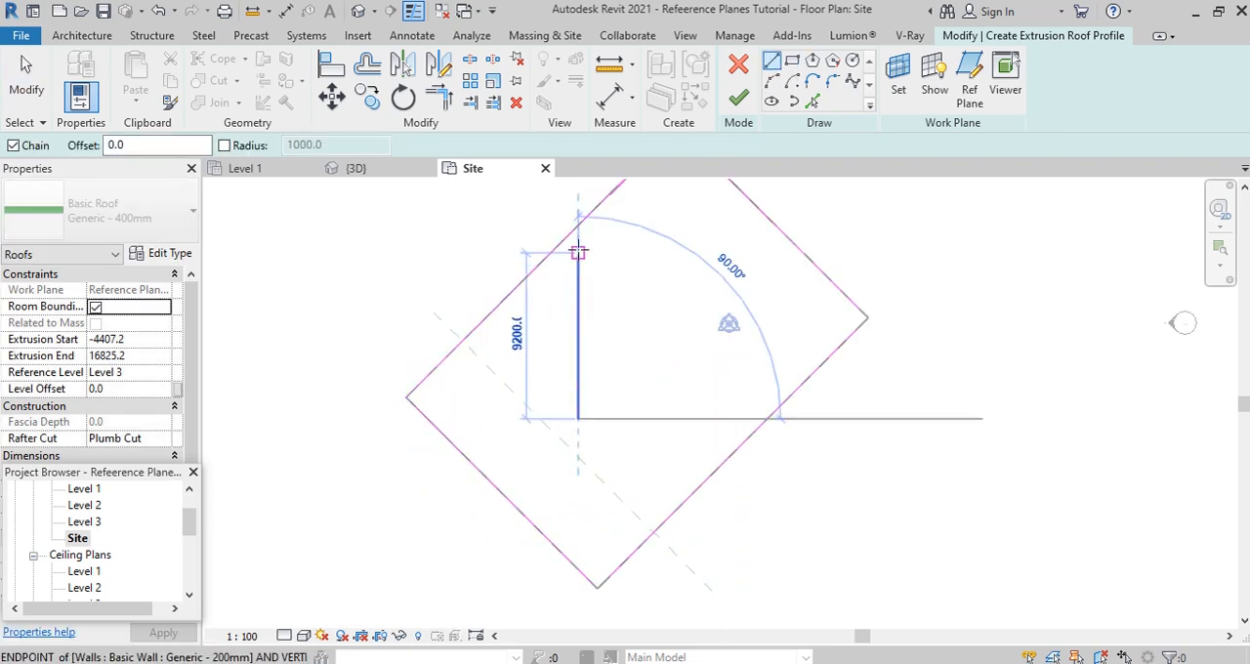
click(578, 252)
click(744, 253)
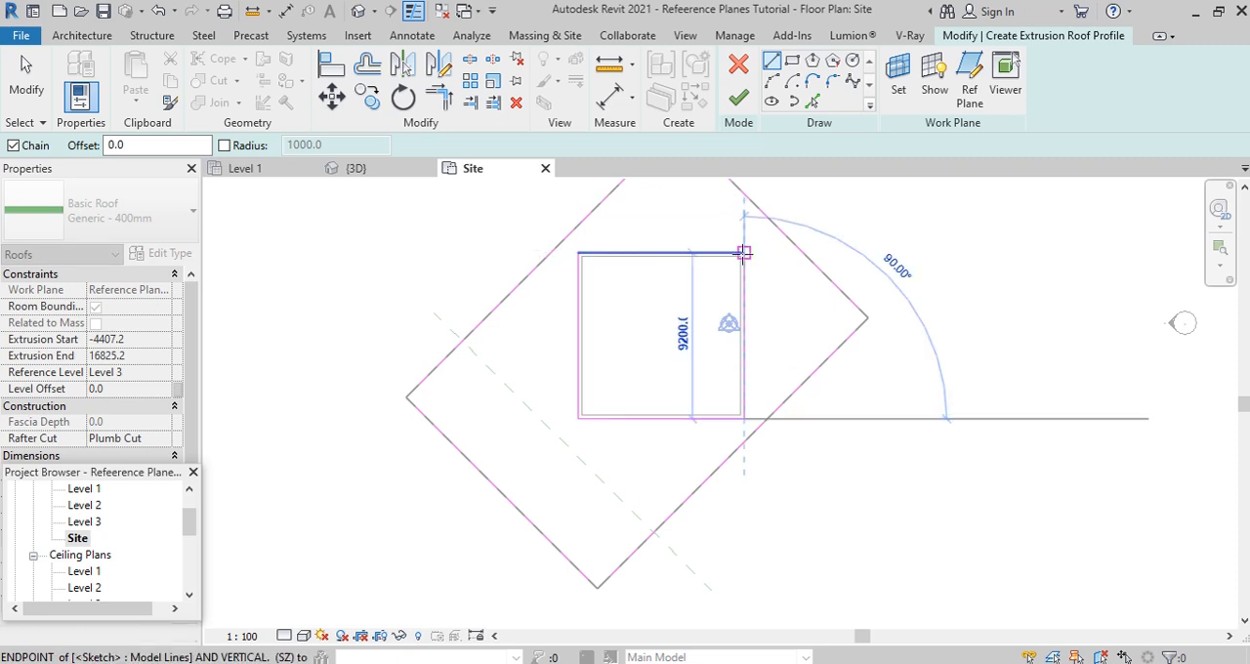
key(Escape)
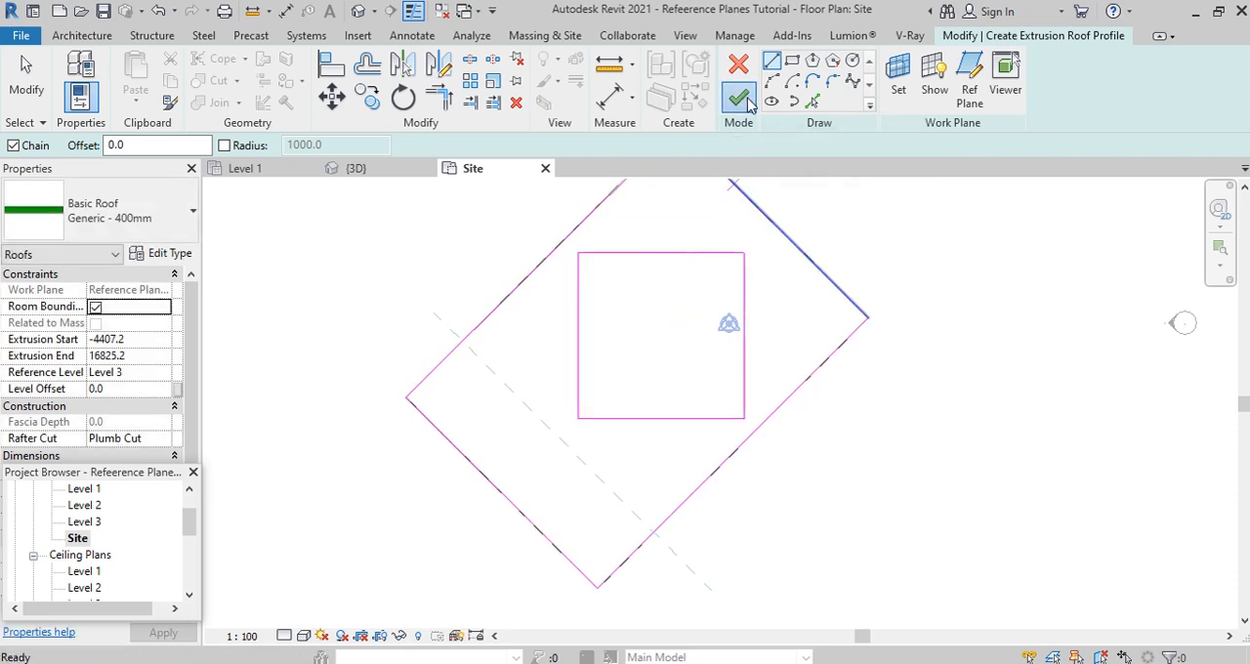
click(740, 98)
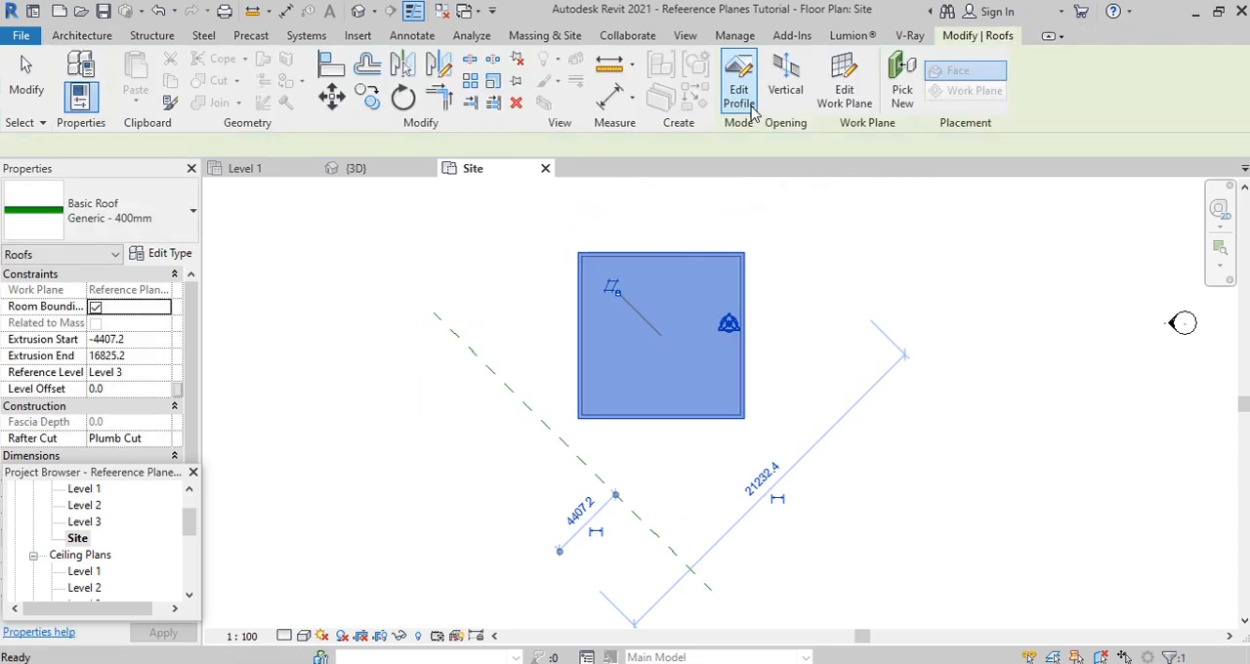
click(354, 170)
shift+middle_drag(485, 247, 913, 461)
click(913, 461)
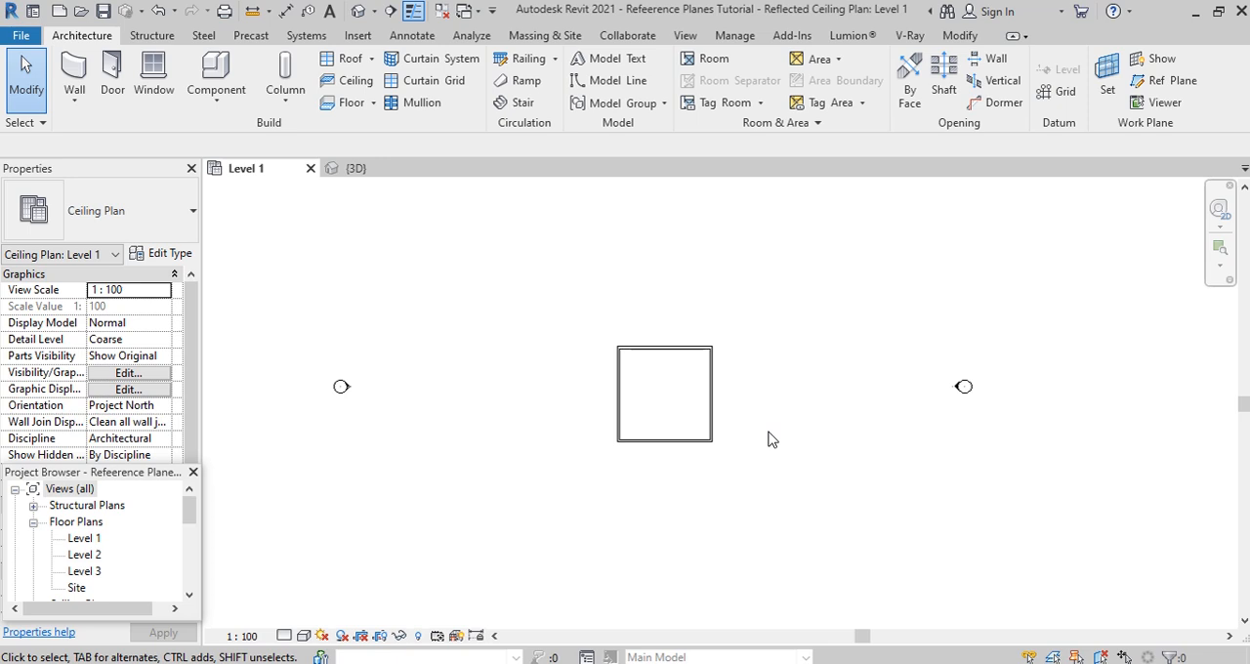
- Place a Wall Pack Light - Exterior 120V component midway along the building's front wall in the {3D} view
click(358, 169)
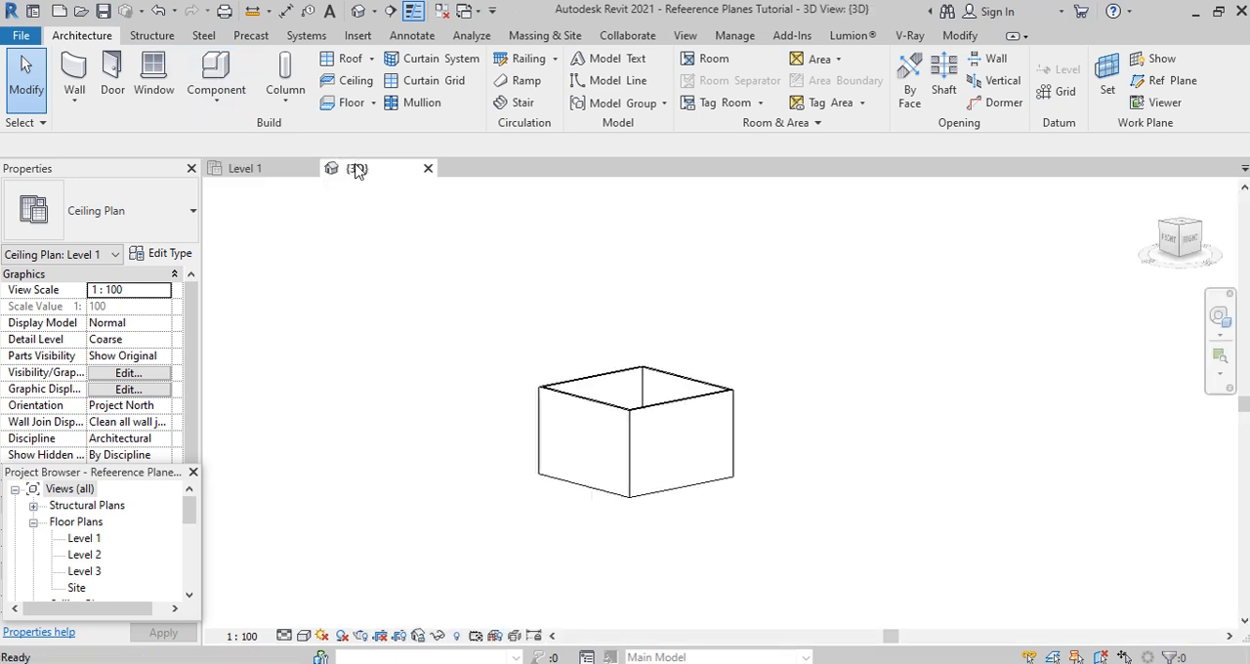
click(216, 93)
click(242, 139)
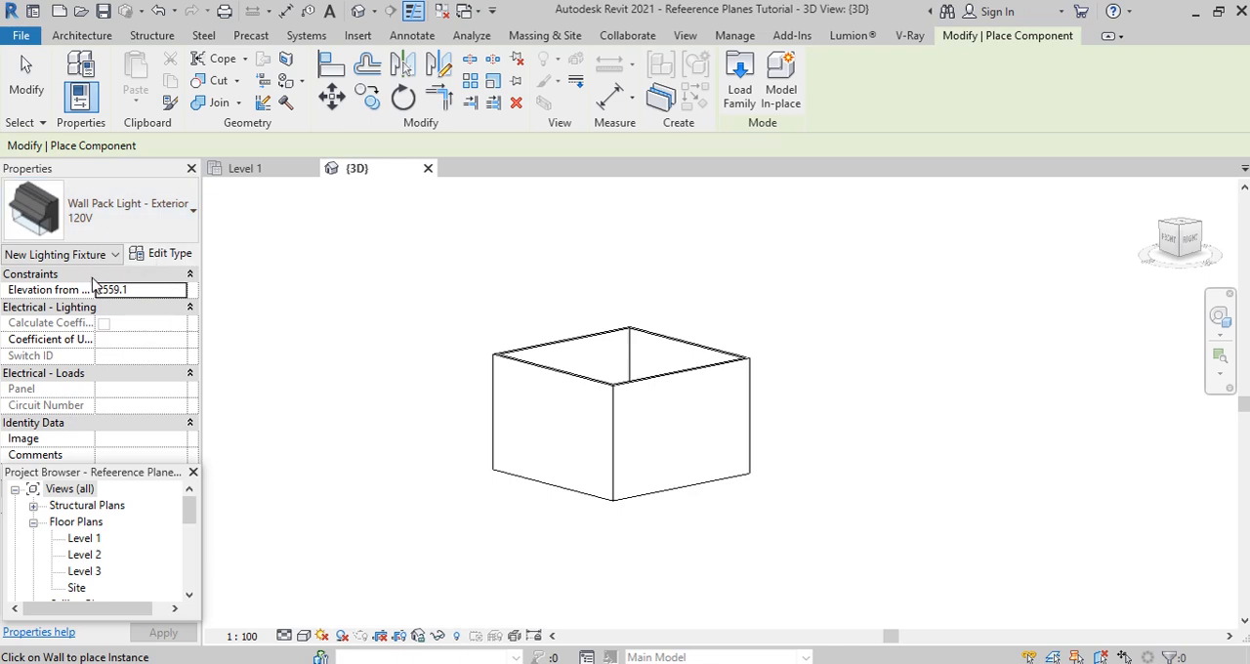
scroll(735, 468, up, 3)
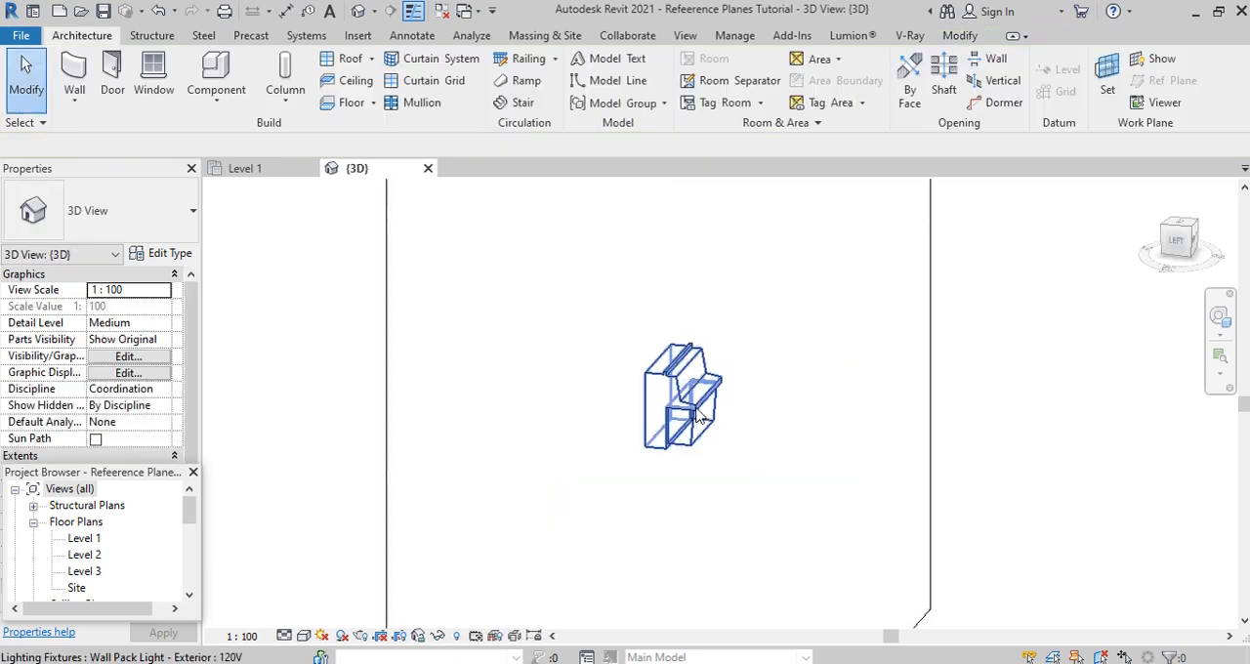
- Move the wall pack light to a new host, the building's back wall
click(697, 410)
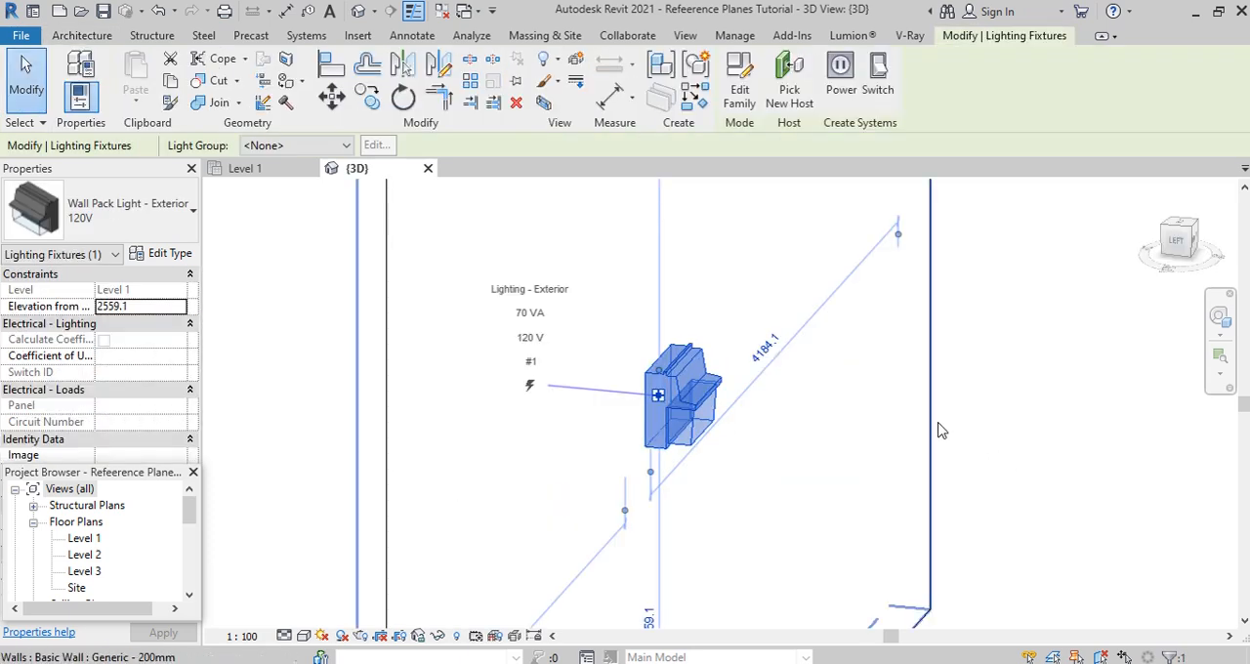
scroll(949, 416, down, 3)
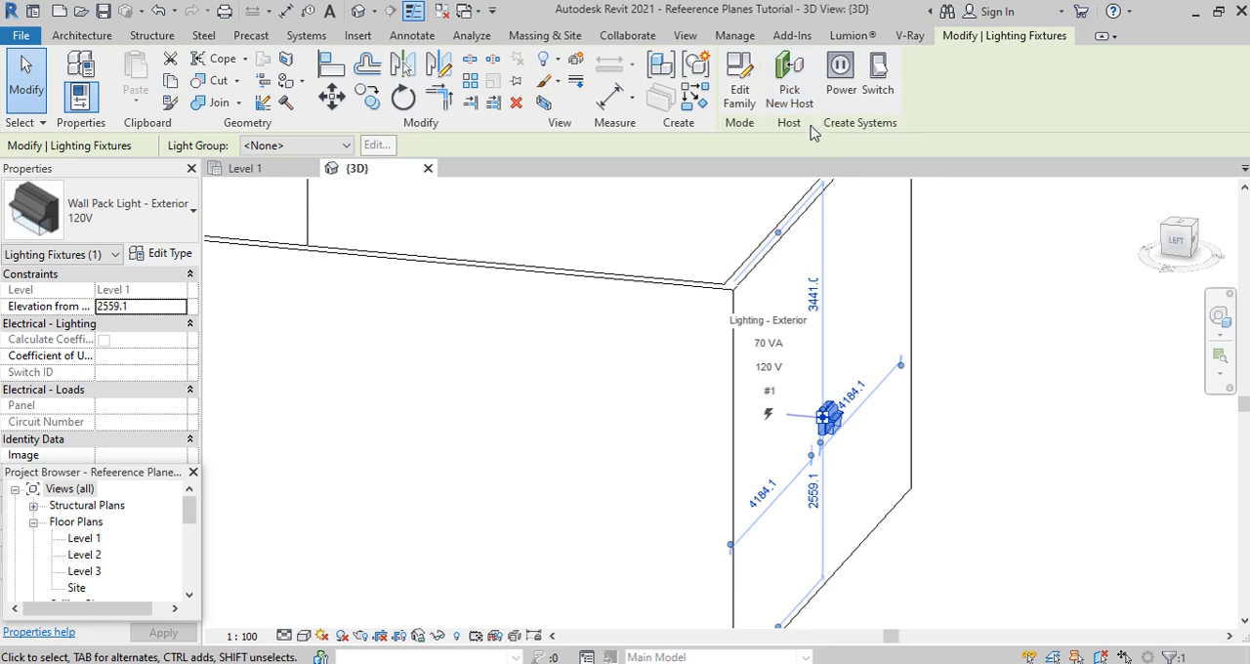
click(791, 98)
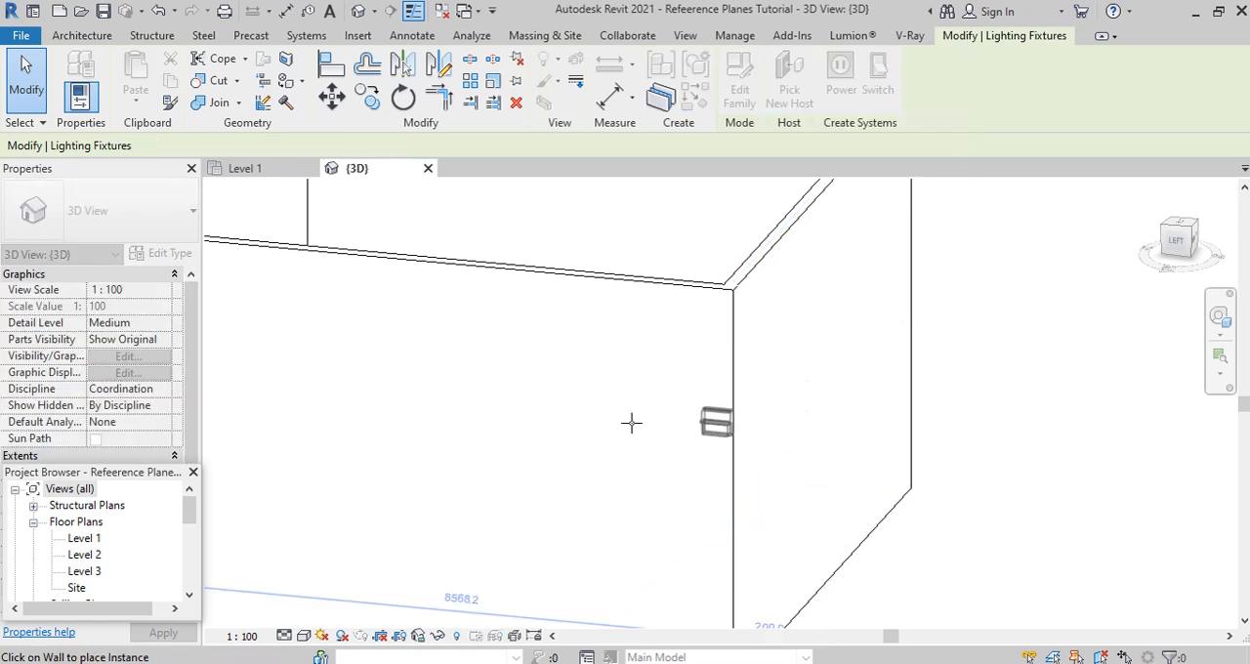
scroll(606, 421, down, 4)
scroll(494, 419, up, 5)
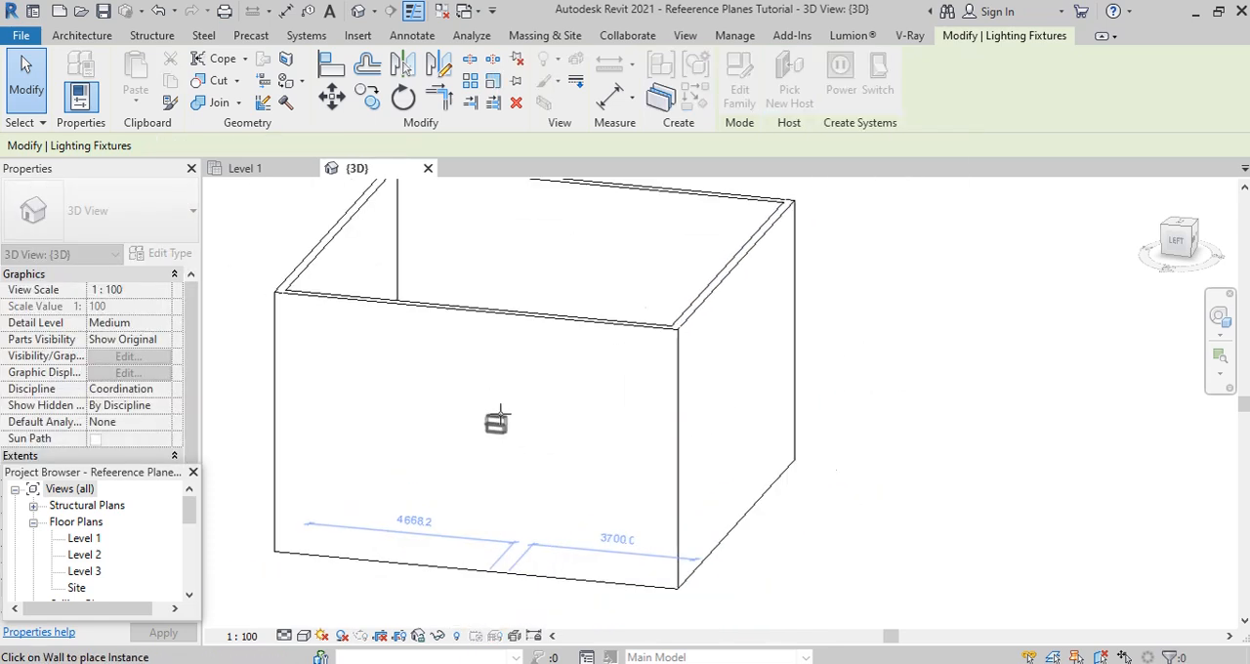
scroll(498, 409, down, 5)
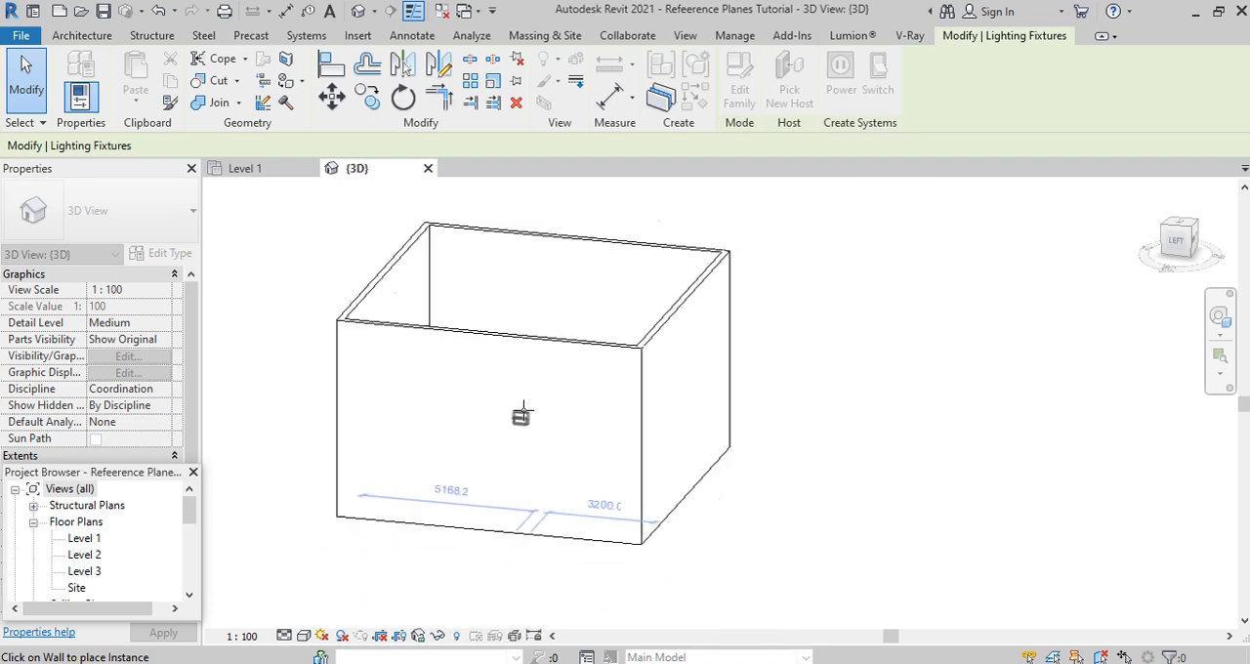
shift+middle_drag(482, 446, 682, 492)
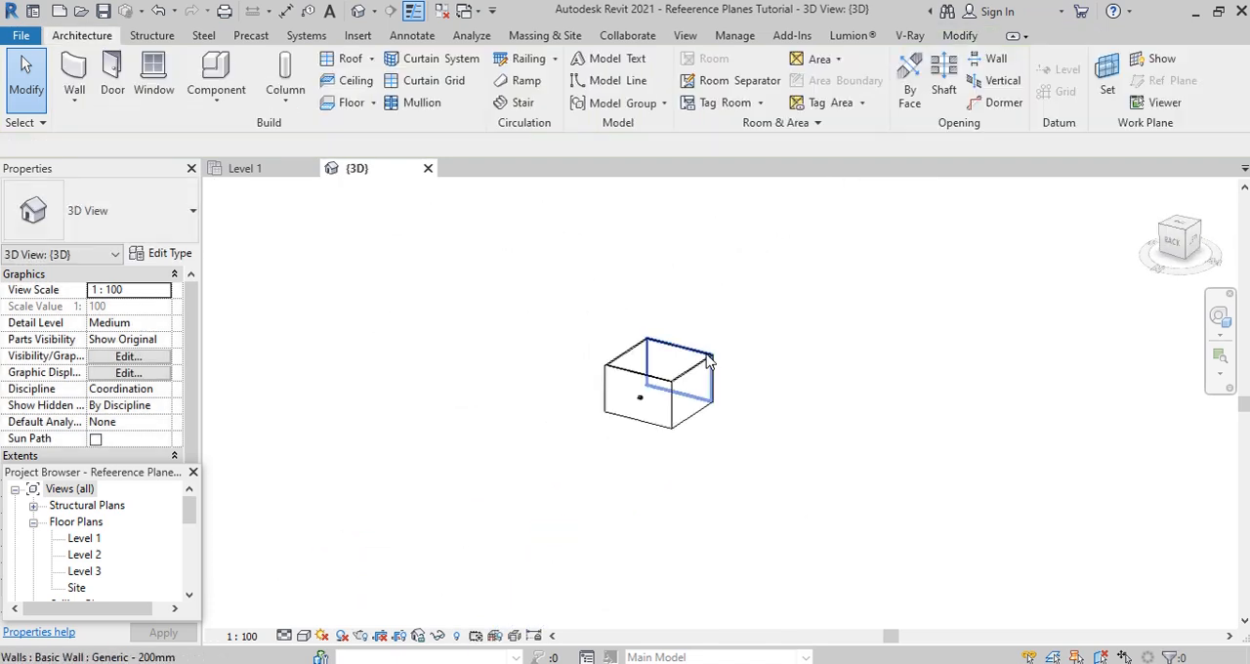
- Draw a horizontal reference plane in the Level 1 ceiling plan, about 1880 mm in front of the building's front wall
click(250, 173)
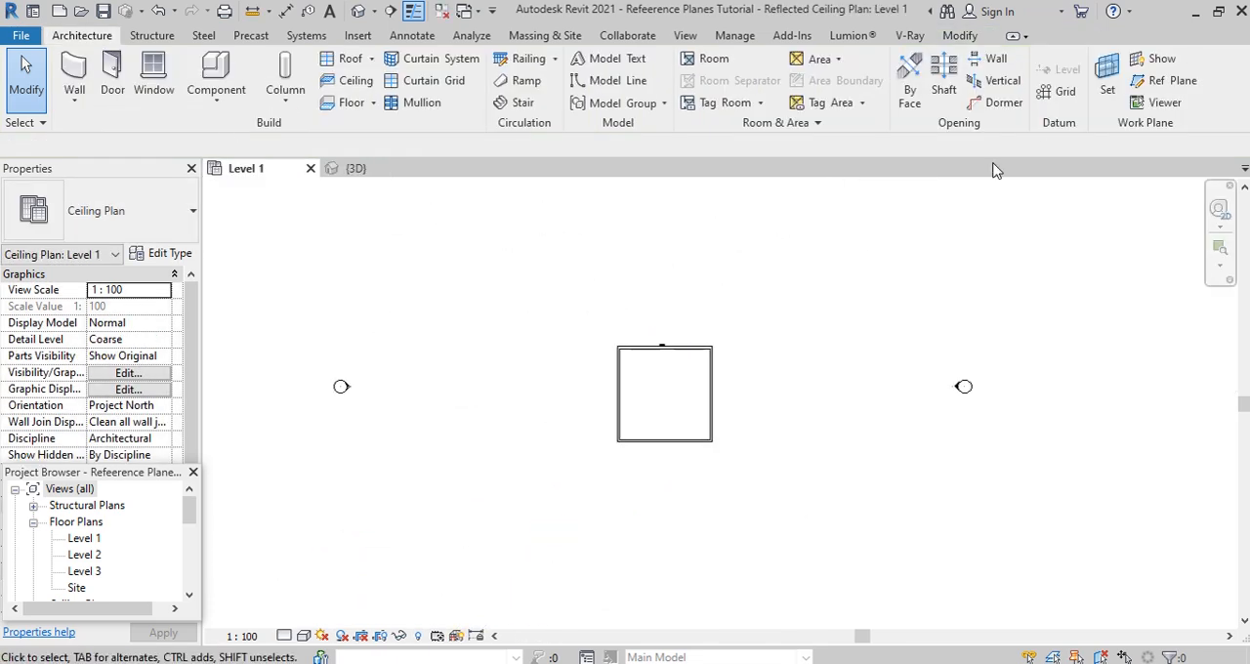
click(1187, 91)
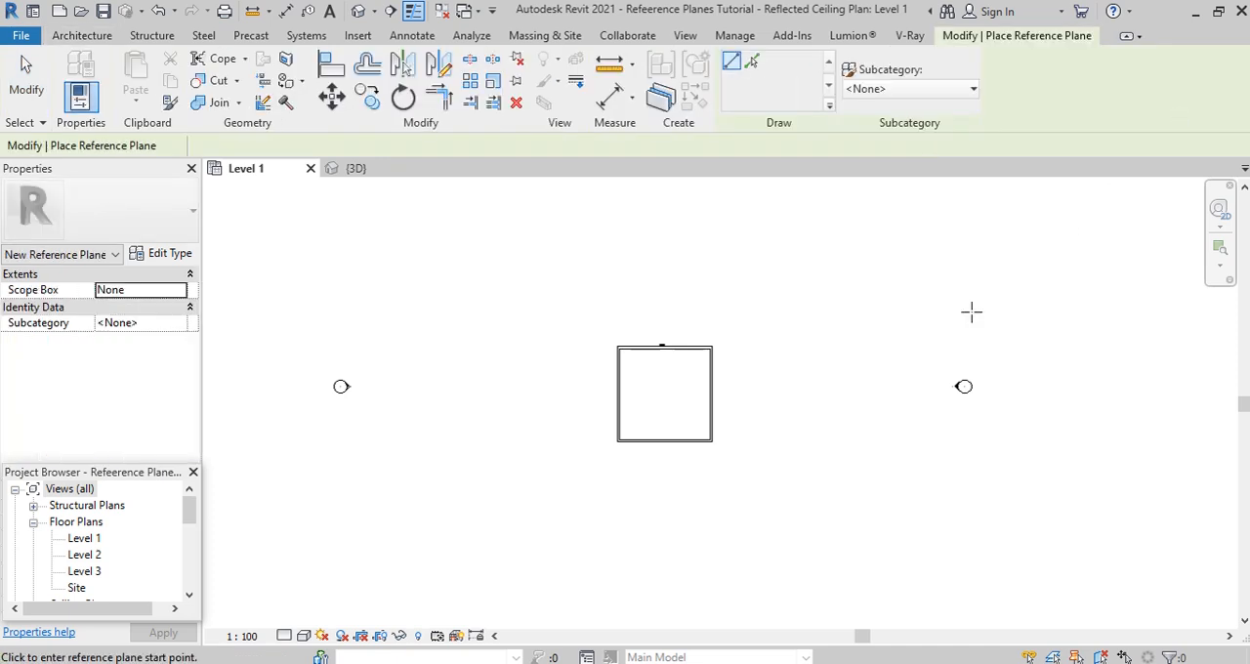
scroll(615, 484, up, 2)
click(611, 479)
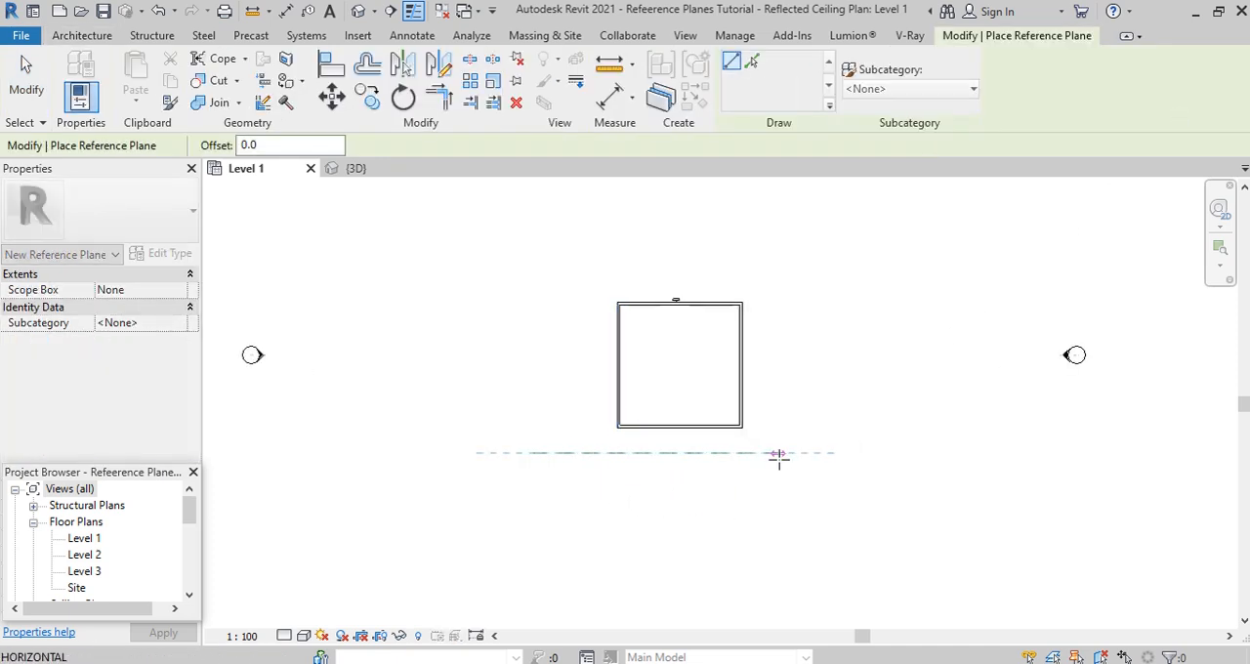
click(810, 451)
scroll(559, 474, up, 1)
scroll(556, 474, up, 1)
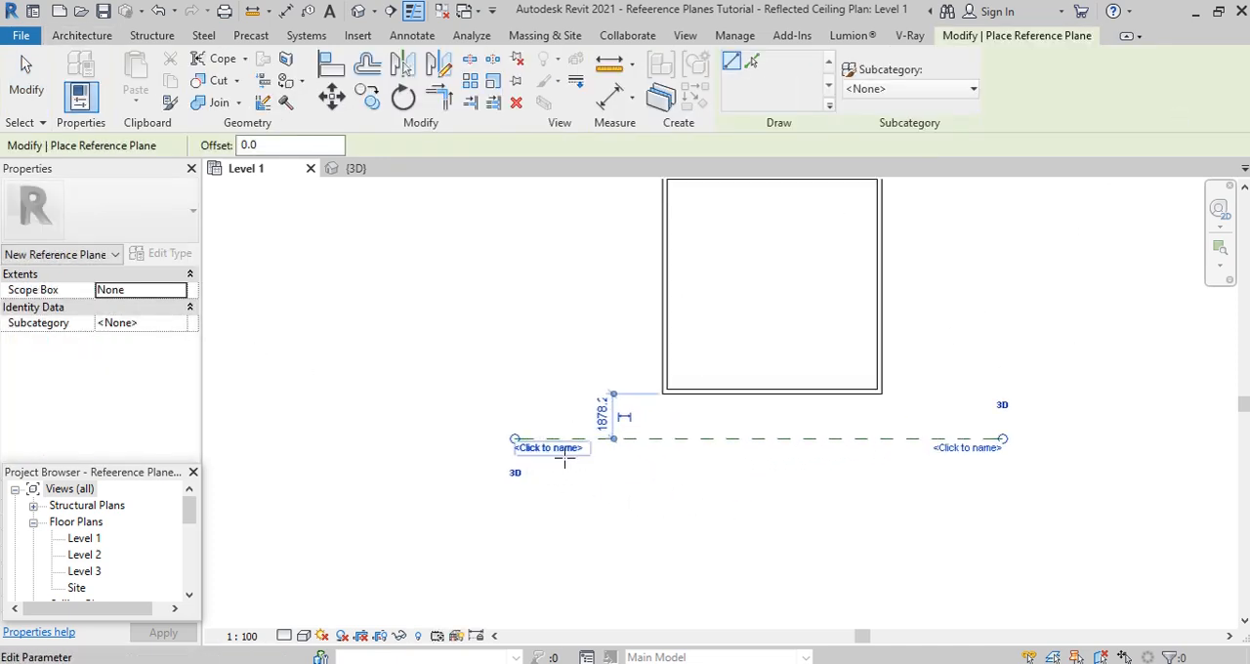
- Name the front reference plane FR and move it closer to the front wall by editing its offset dimension
click(556, 451)
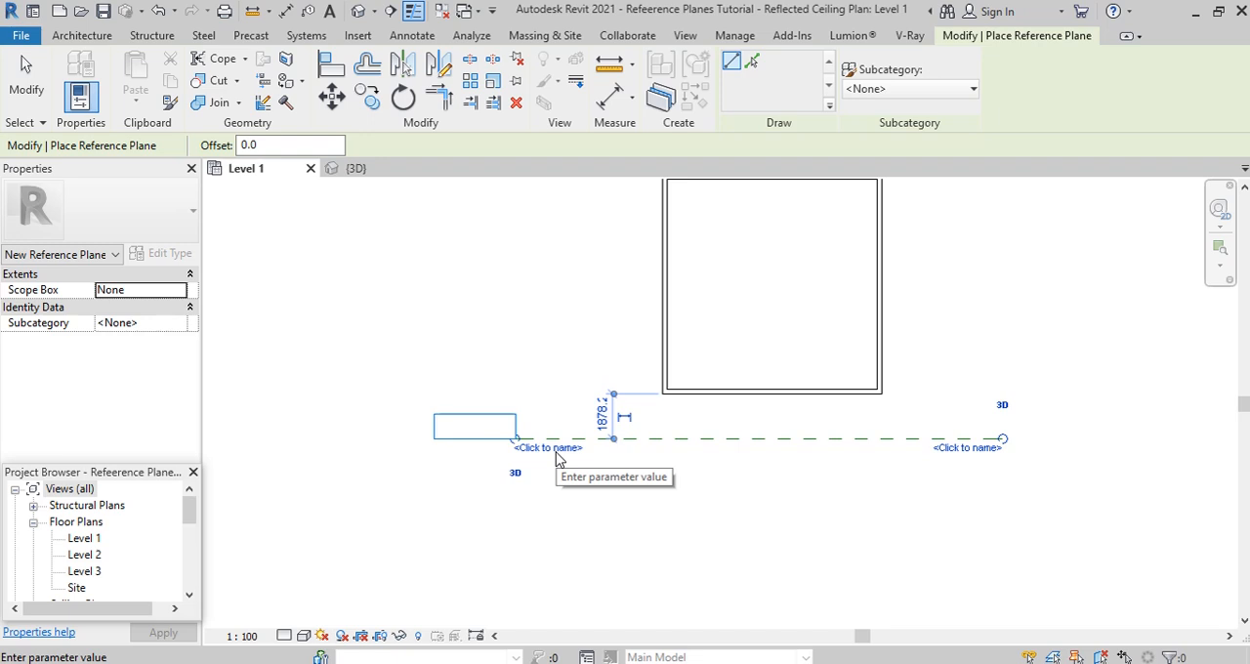
text(FR)
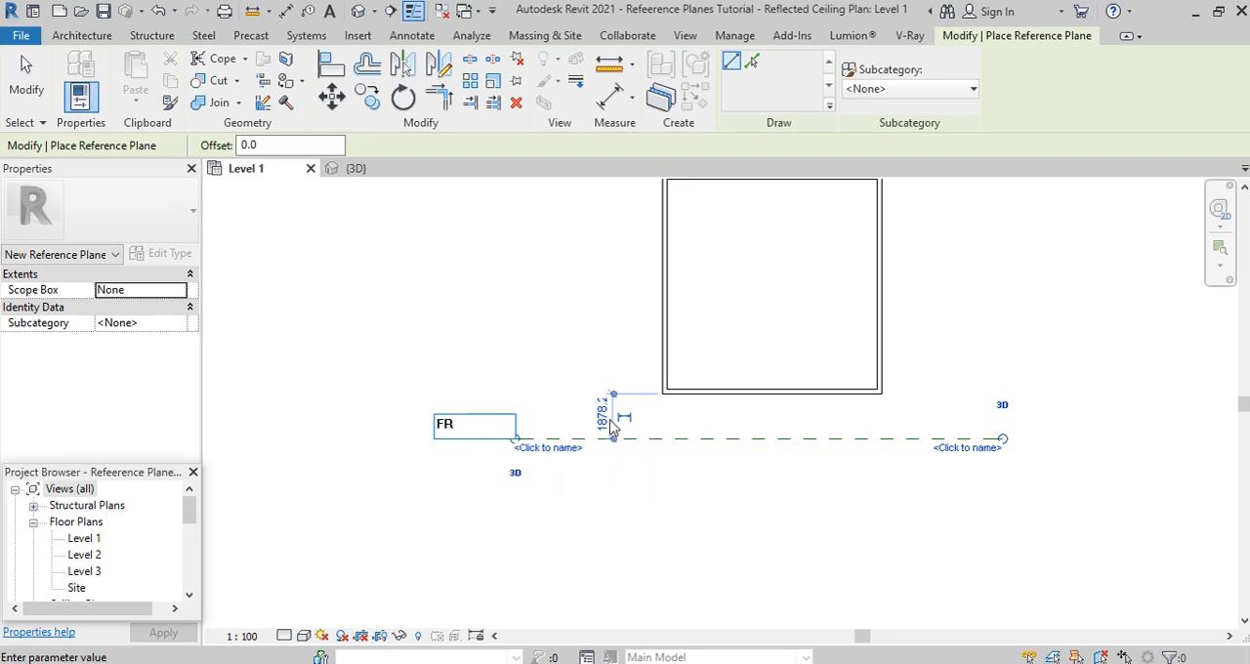
key(Return)
click(605, 418)
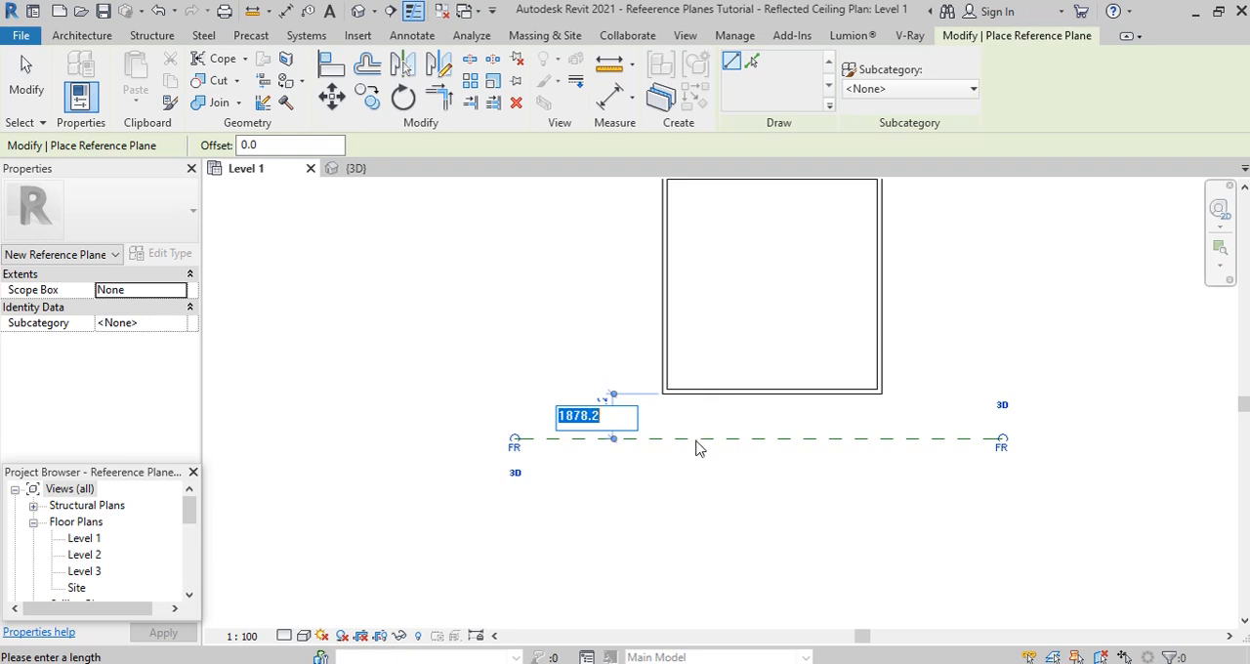
text(1000)
key(Return)
- Draw a second horizontal reference plane behind the building, aligned with FR's ends, and set its distance from the back wall to 1000 mm
scroll(513, 541, down, 2)
click(515, 309)
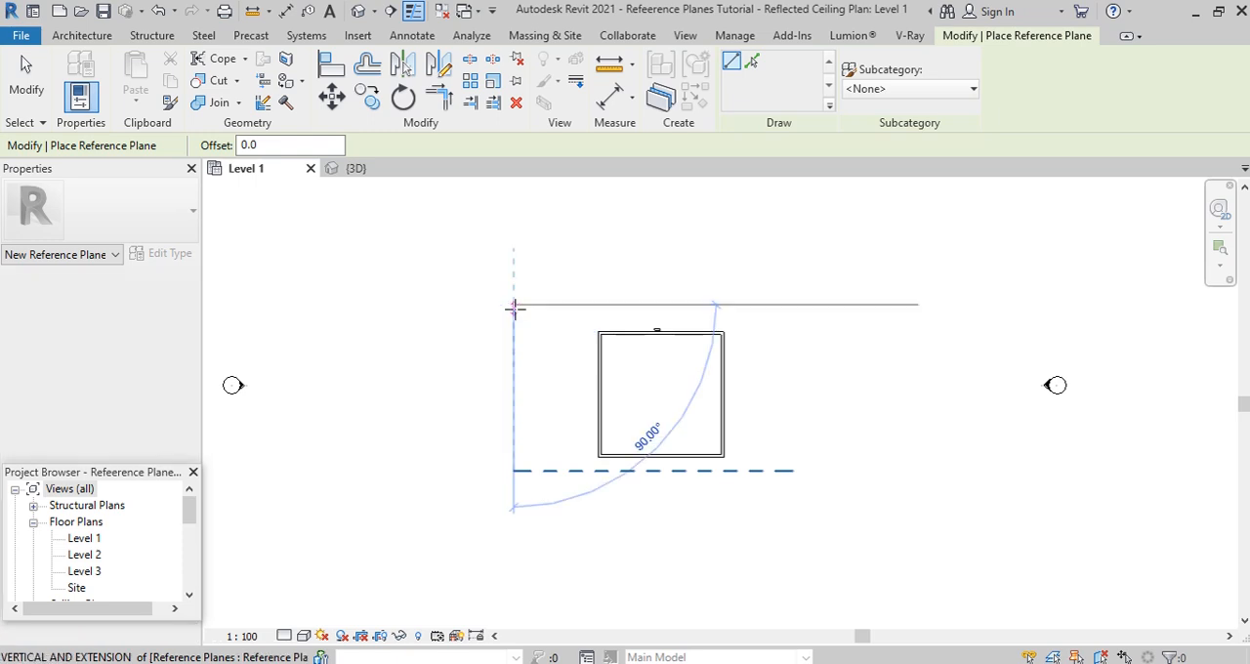
click(793, 305)
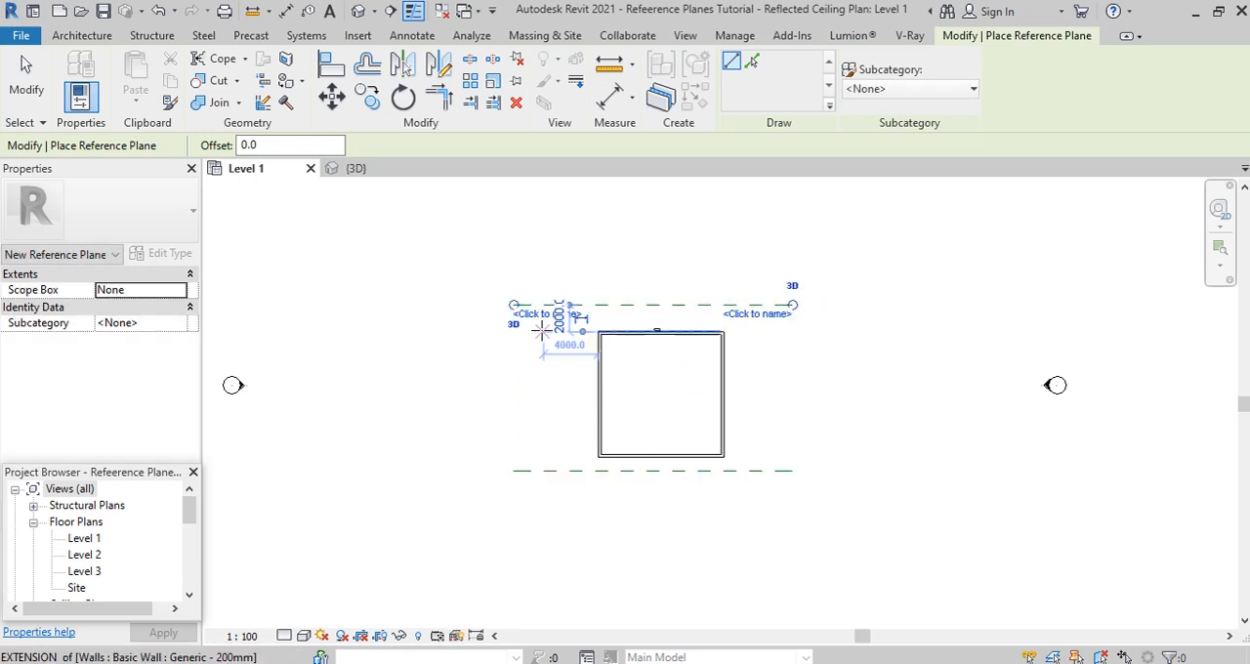
scroll(543, 322, up, 2)
click(586, 317)
text(109)
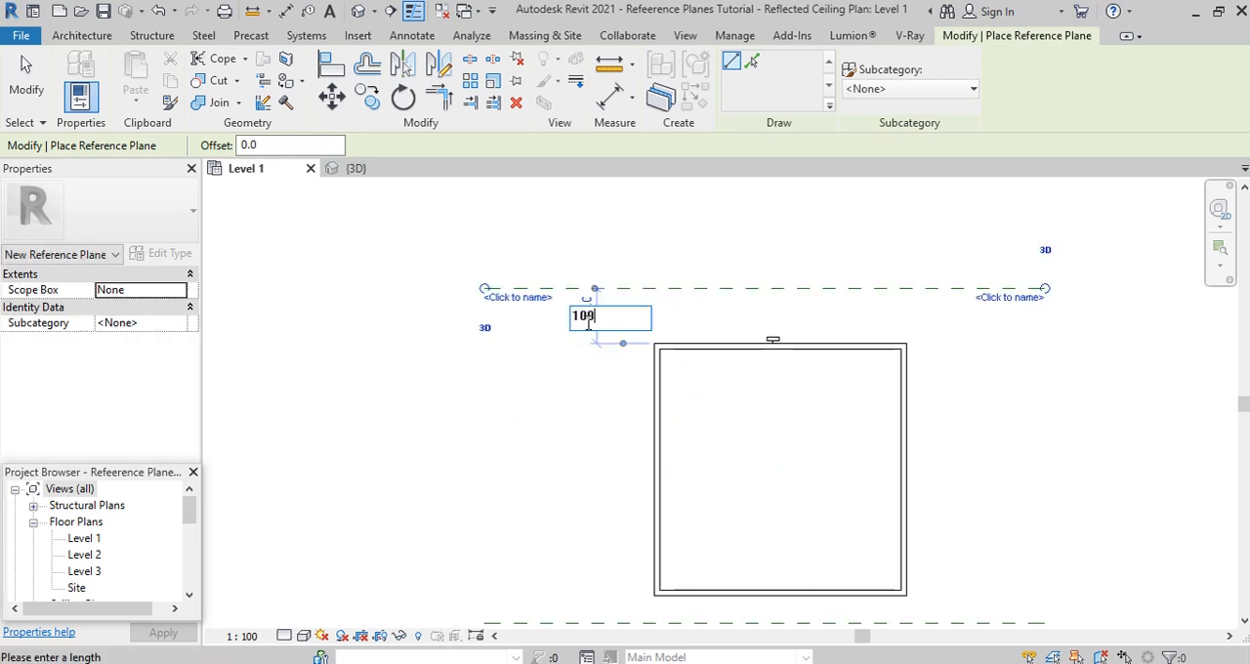
text(000)
key(Return)
- Name the reference plane behind the building BR and finish placing reference planes
click(519, 328)
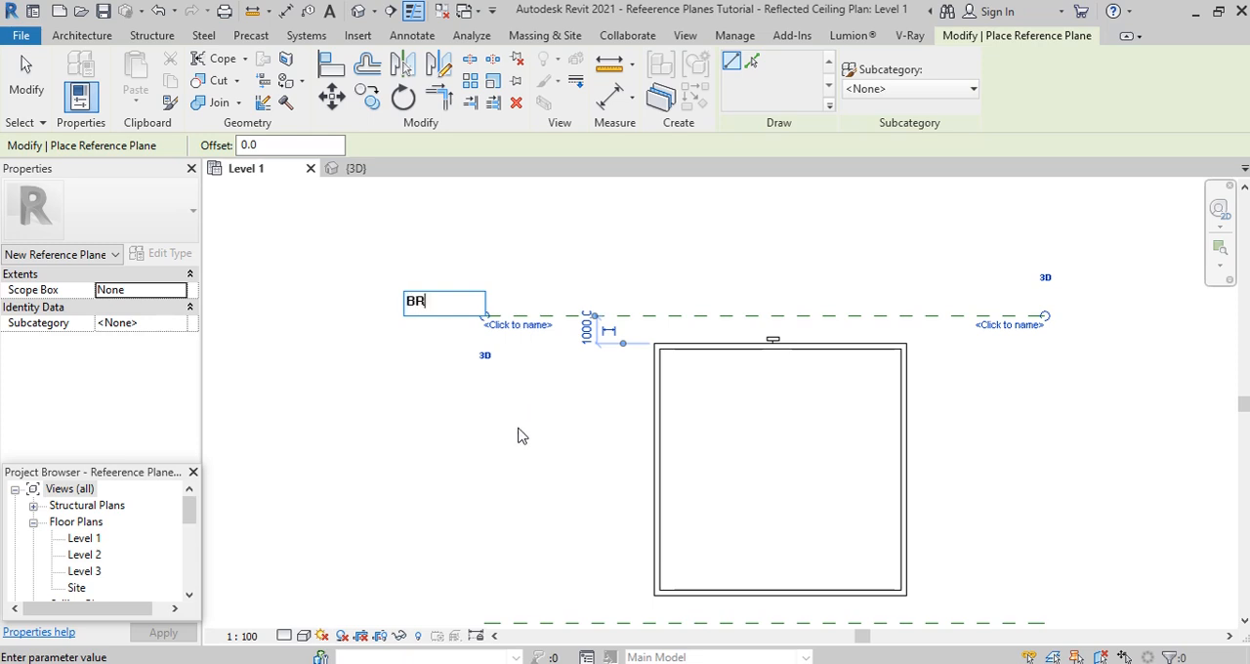
key(Return)
scroll(413, 352, down, 5)
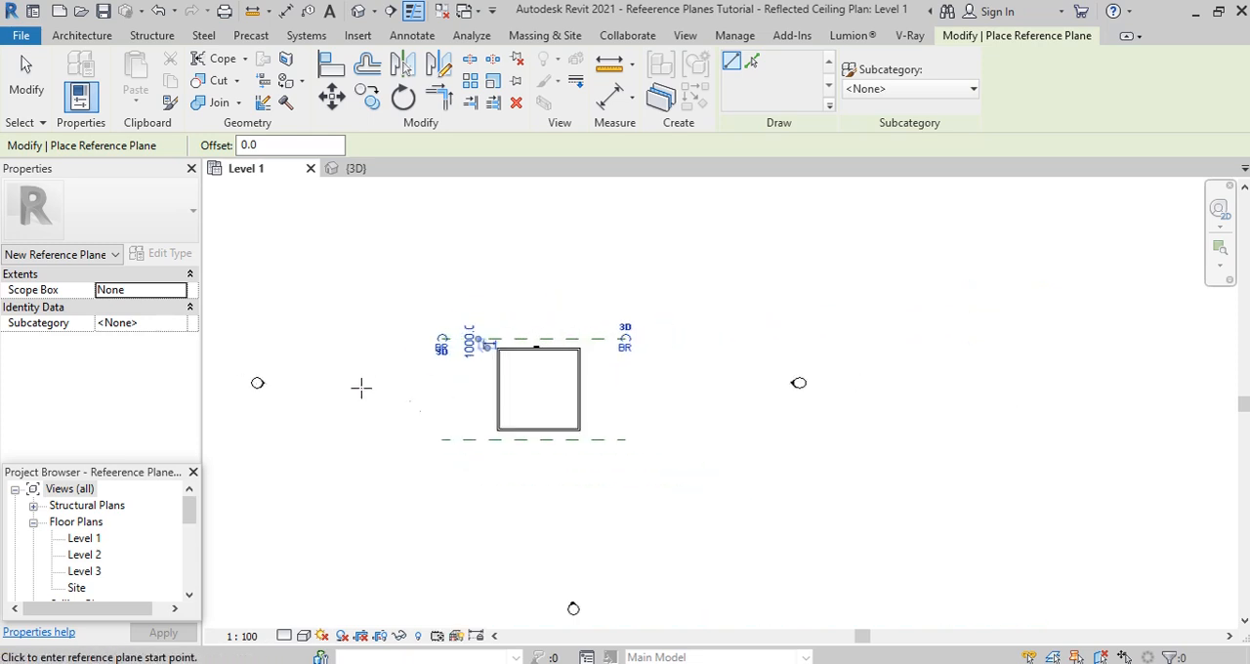
key(Escape)
key(Escape)
- Set the work plane by name to Reference Plane : FR in the {3D} view
click(349, 168)
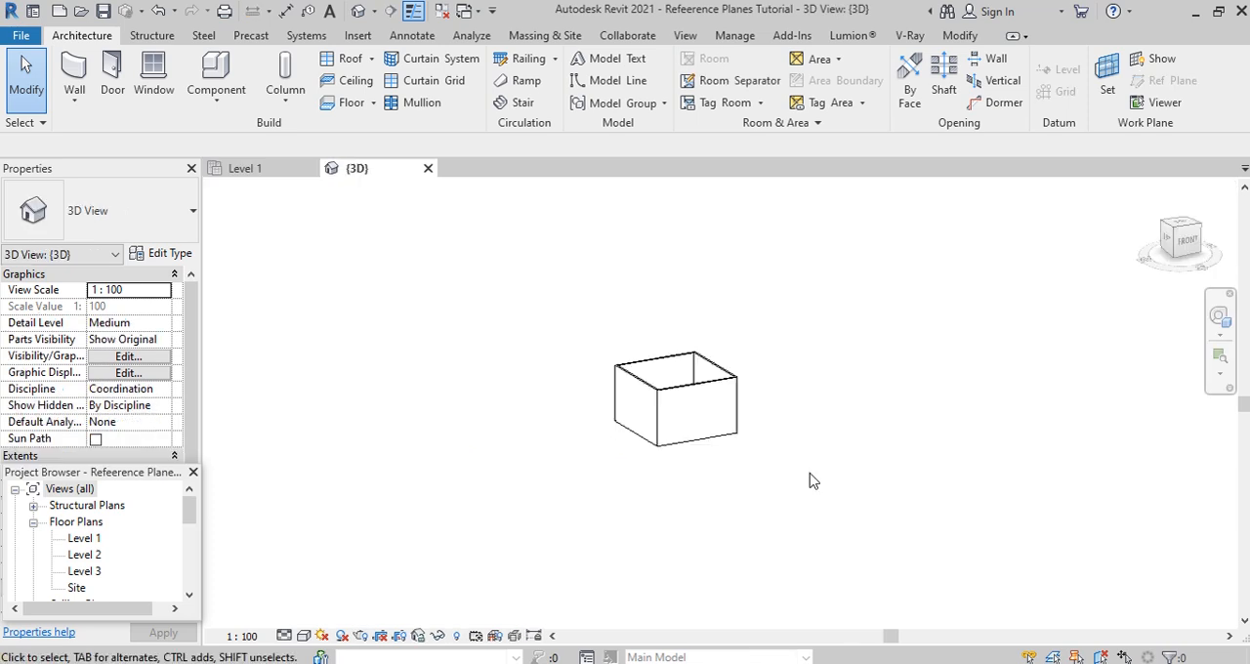
click(1108, 90)
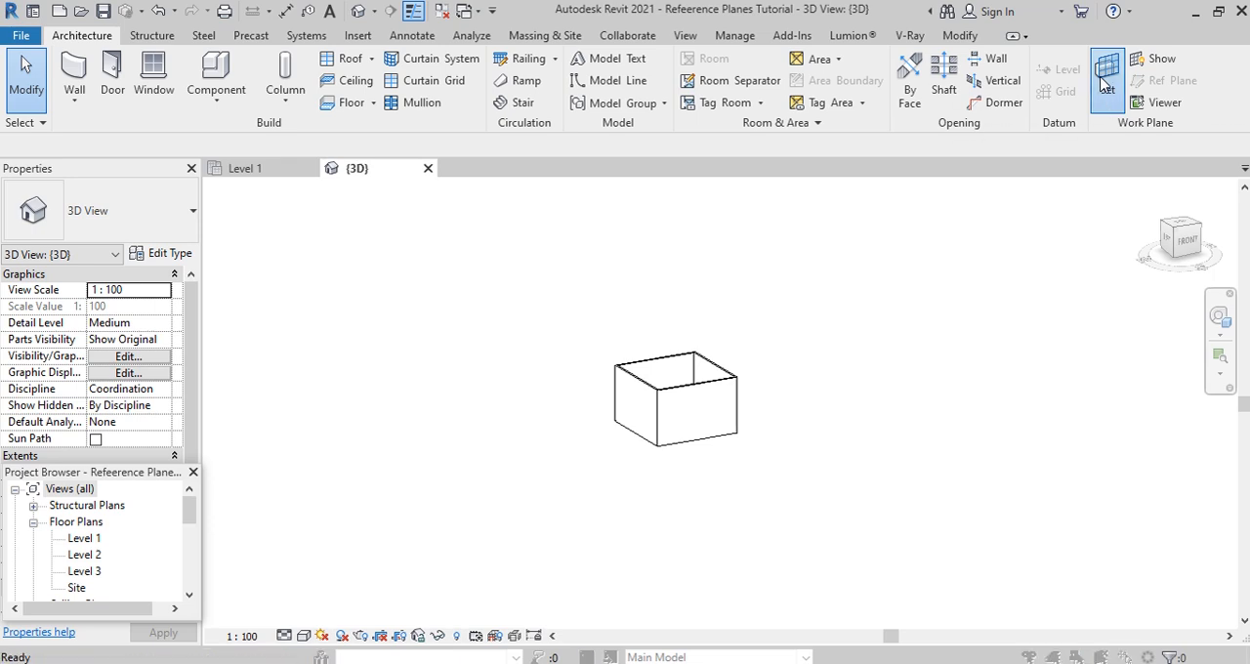
click(1048, 353)
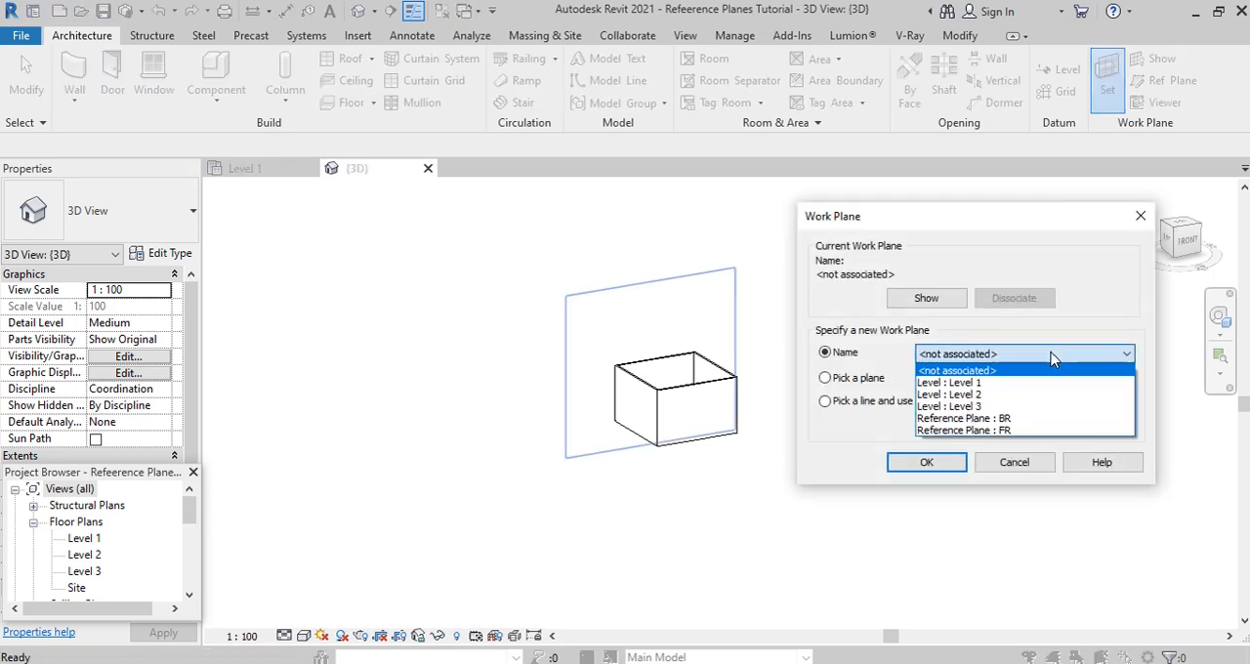
click(989, 431)
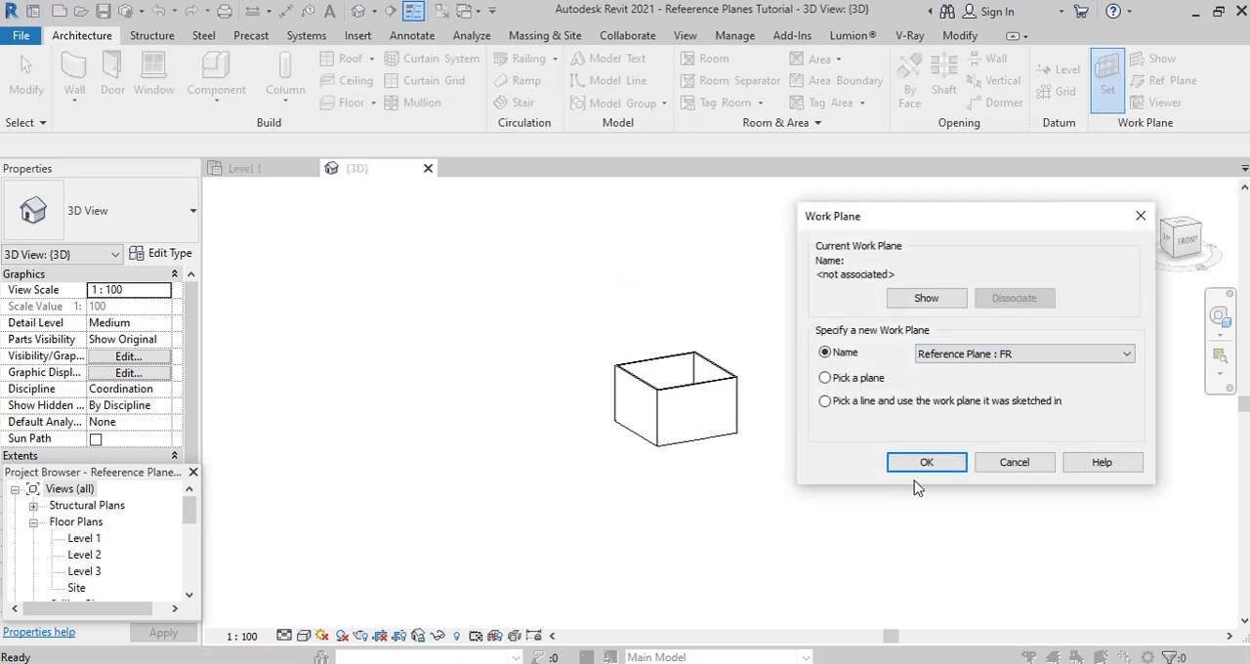
click(933, 465)
- Start a Model In-Place component in the Generic Models category with the name Generic Models 1, viewing the building from the front
shift+middle_drag(892, 502, 903, 359)
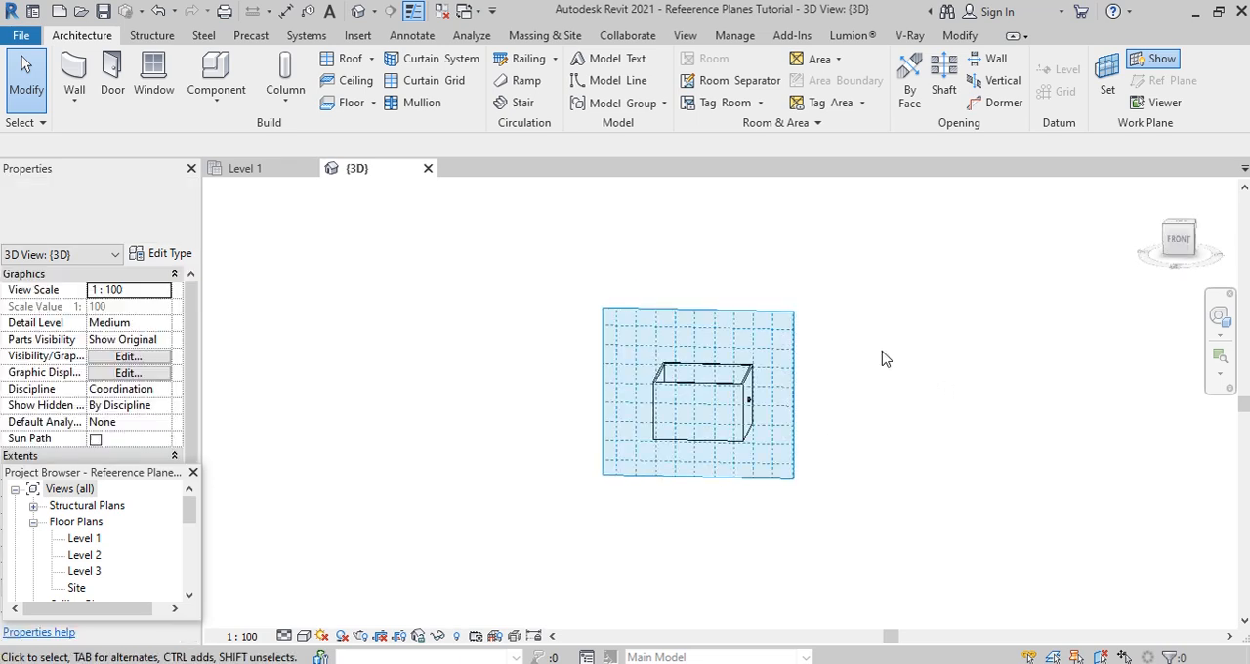
scroll(823, 404, up, 3)
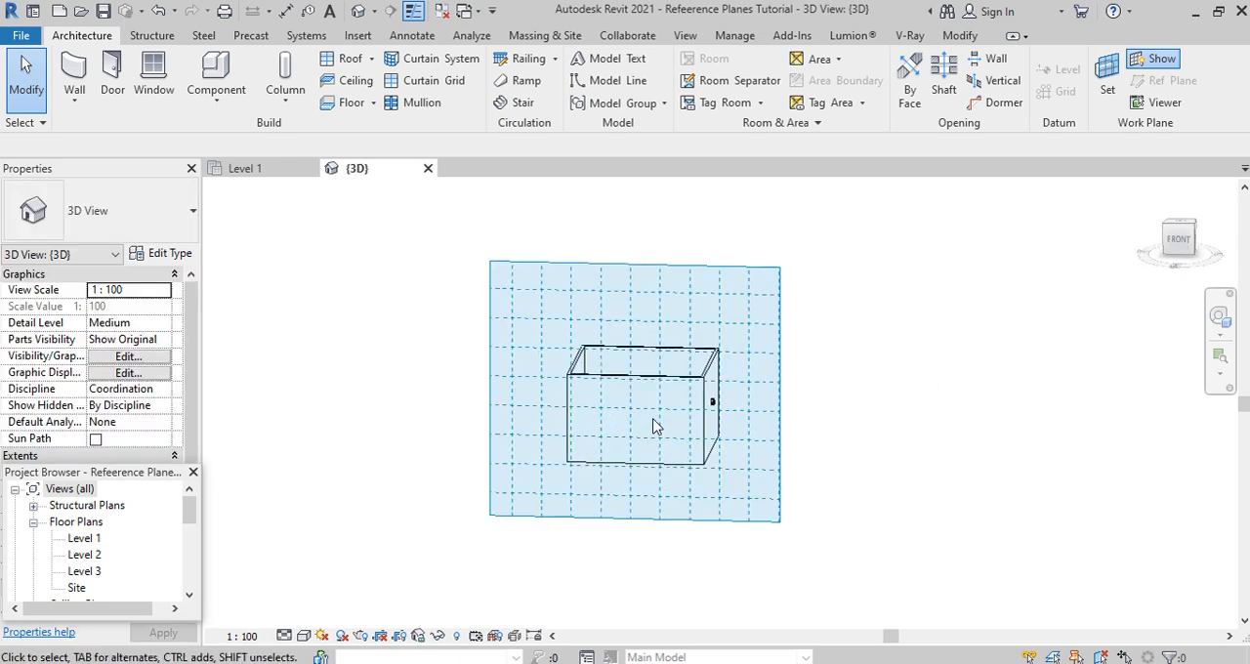
click(1179, 239)
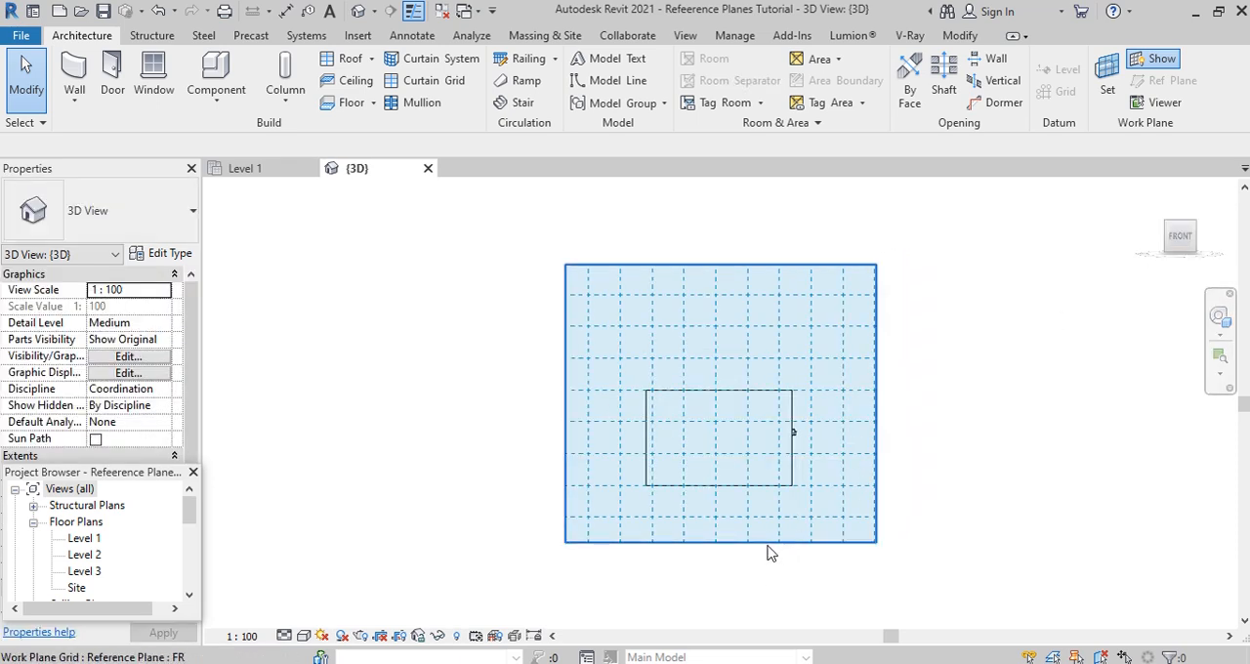
click(215, 106)
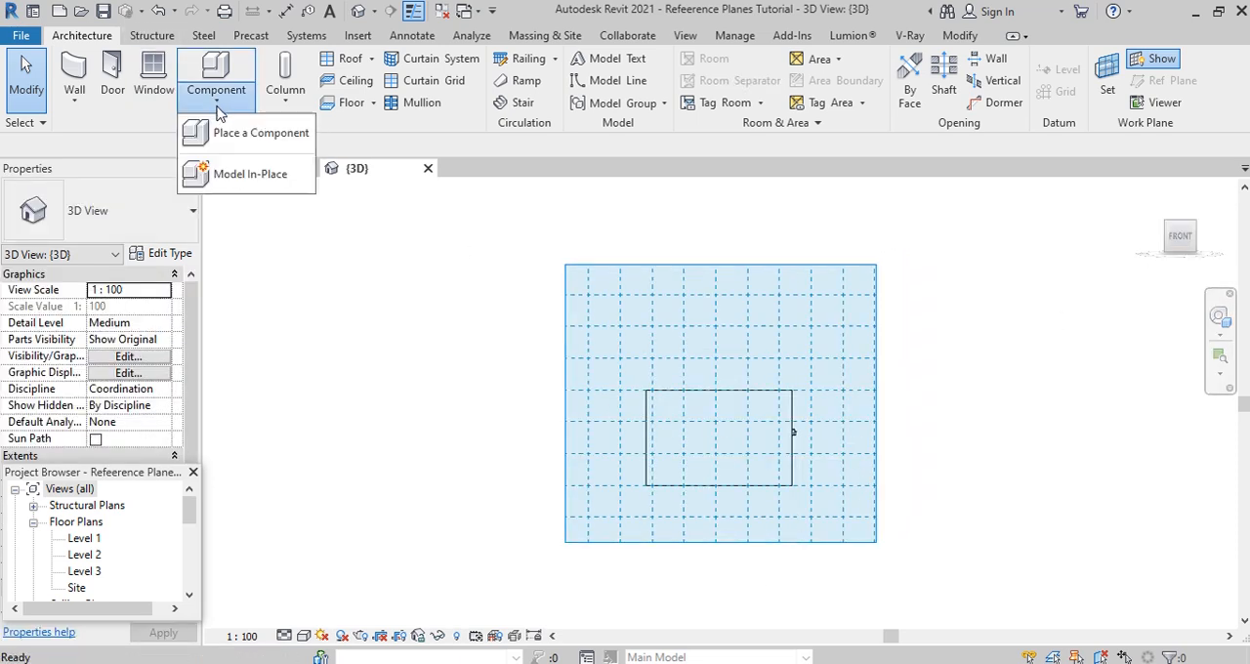
click(242, 184)
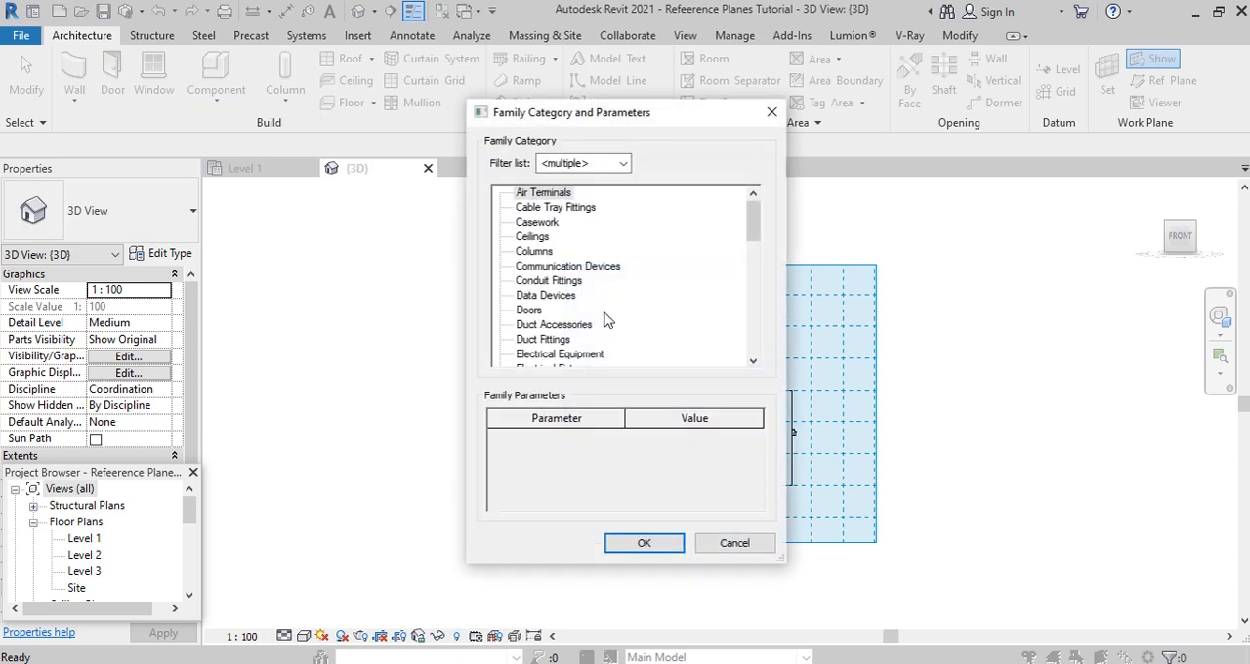
scroll(572, 237, down, 2)
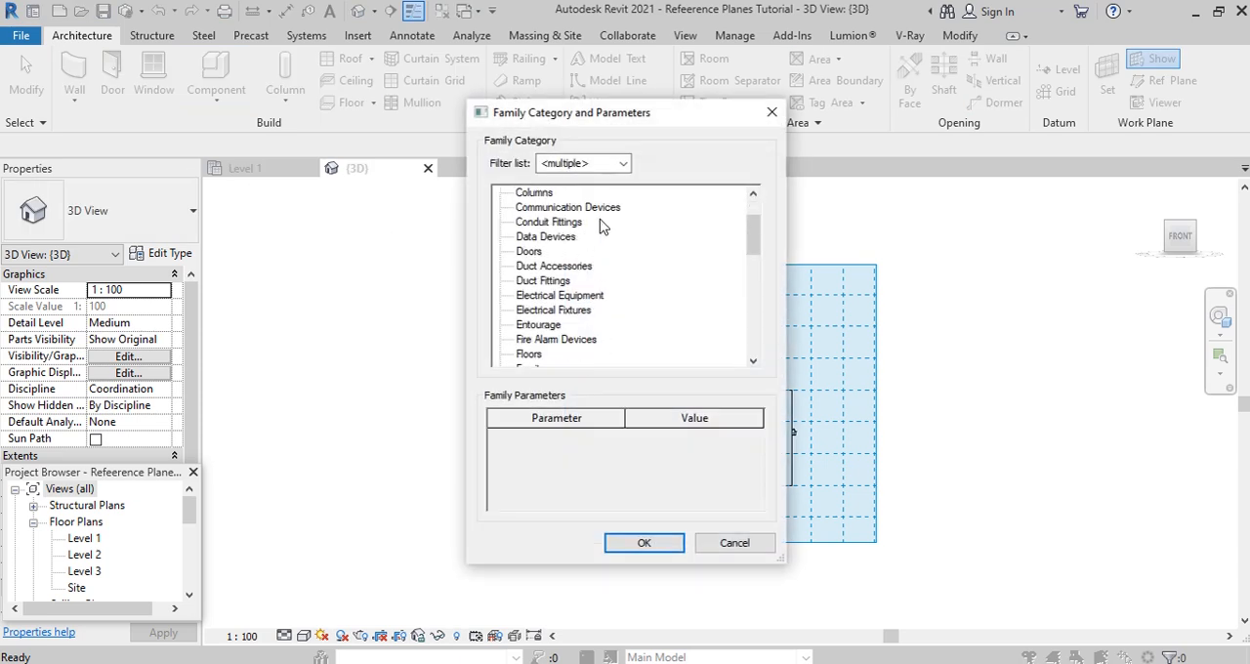
scroll(603, 226, down, 2)
click(548, 325)
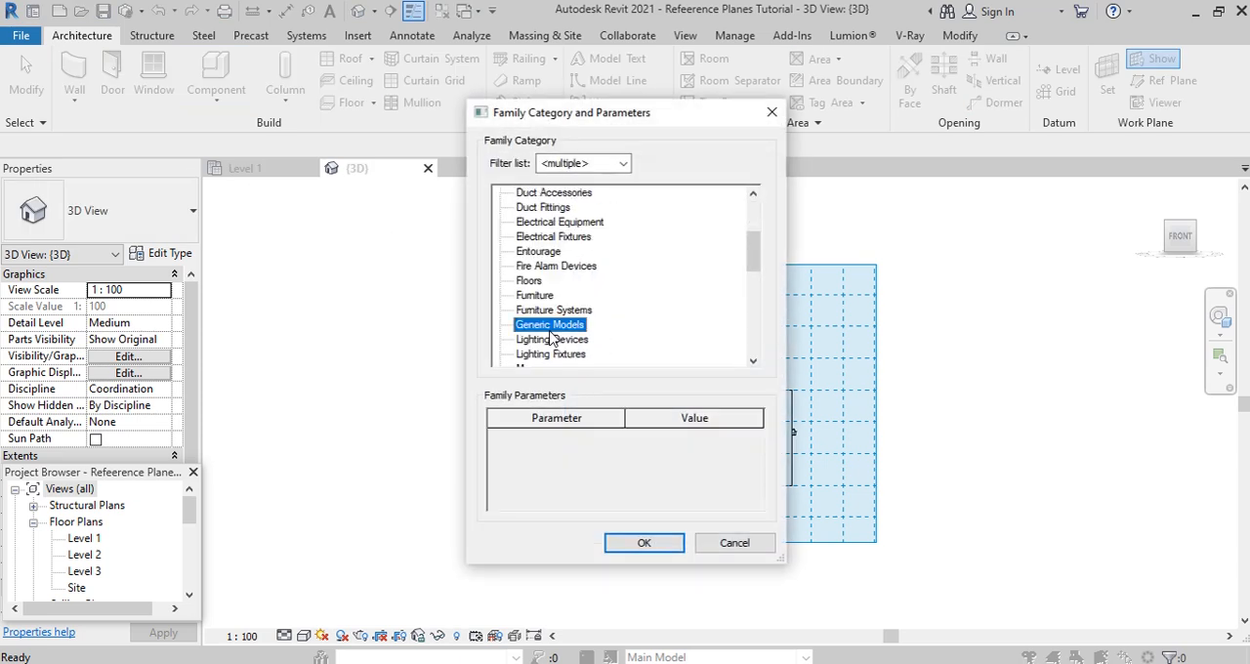
click(649, 545)
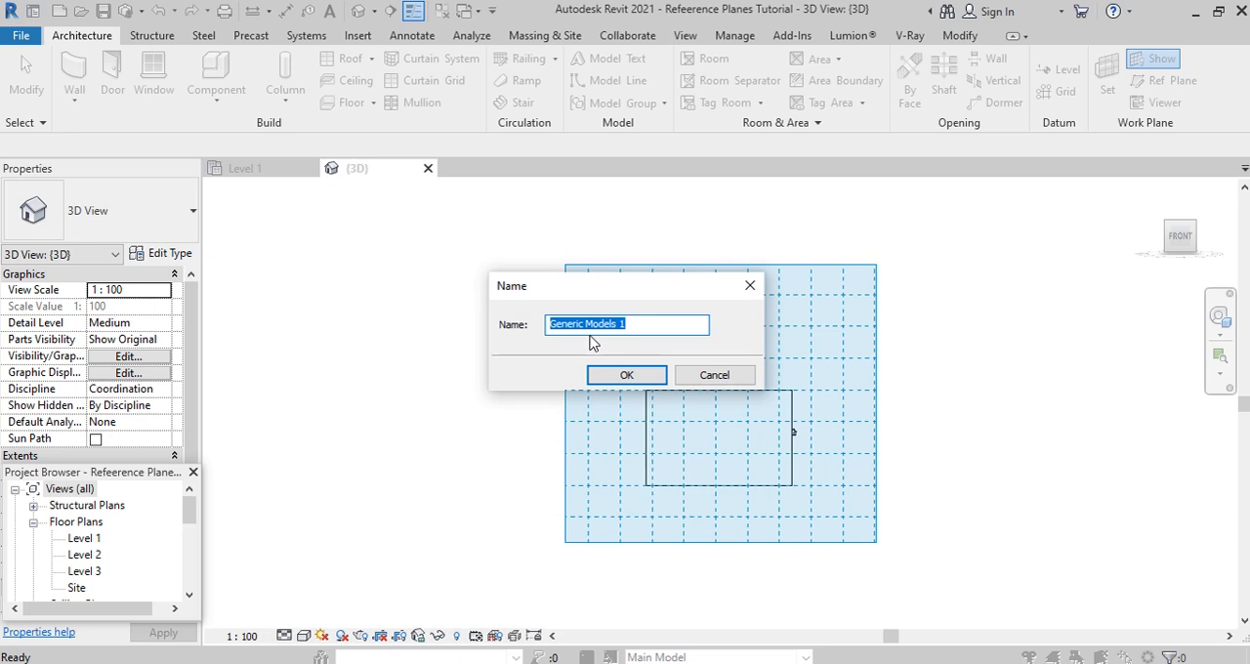
click(631, 377)
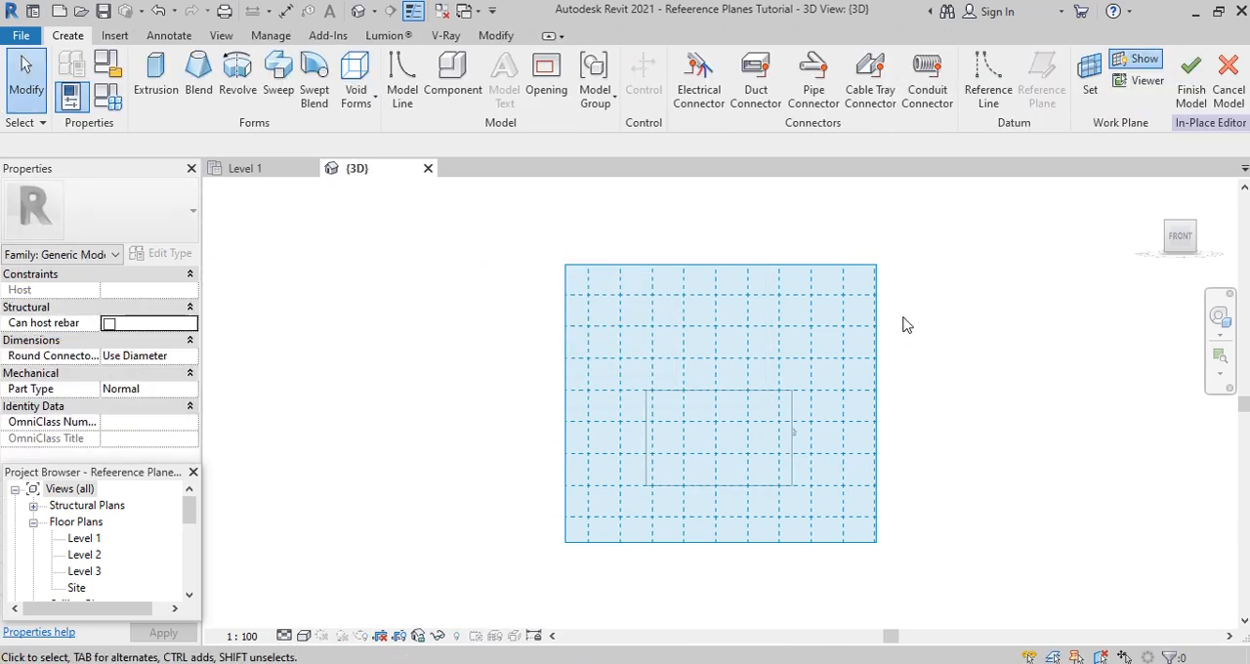
- Start an extrusion on plane FR and sketch a circle of 1600 mm radius centred on the building's front wall
click(159, 76)
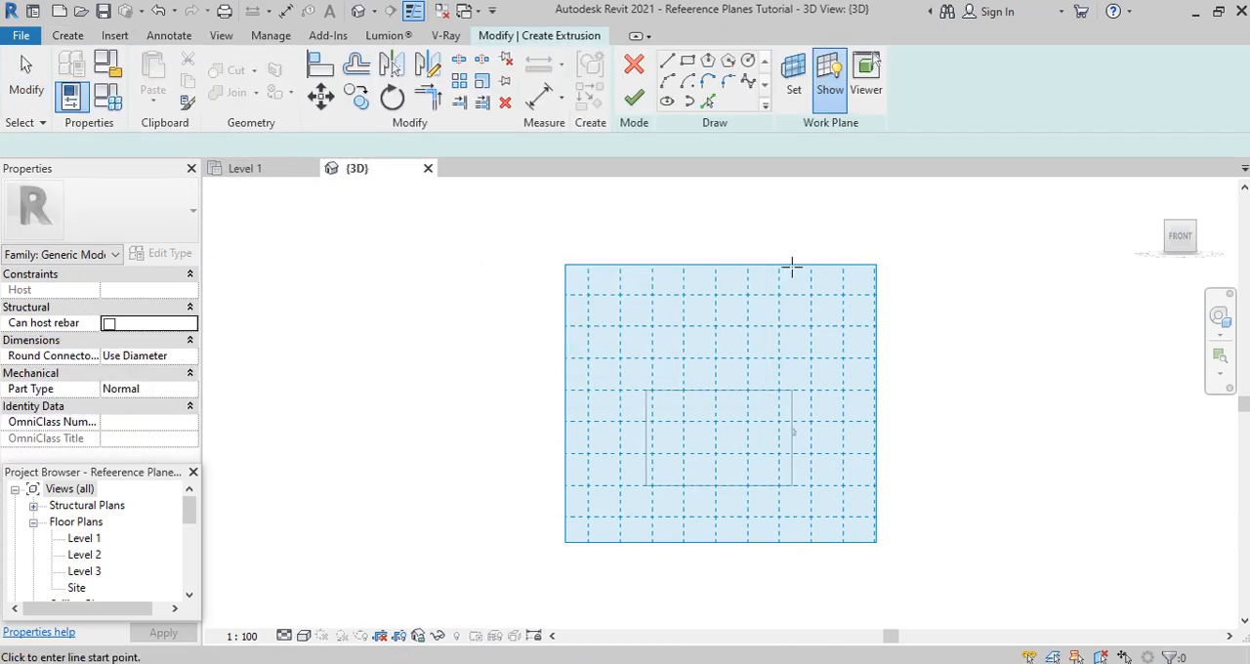
click(748, 65)
scroll(723, 440, up, 2)
click(718, 436)
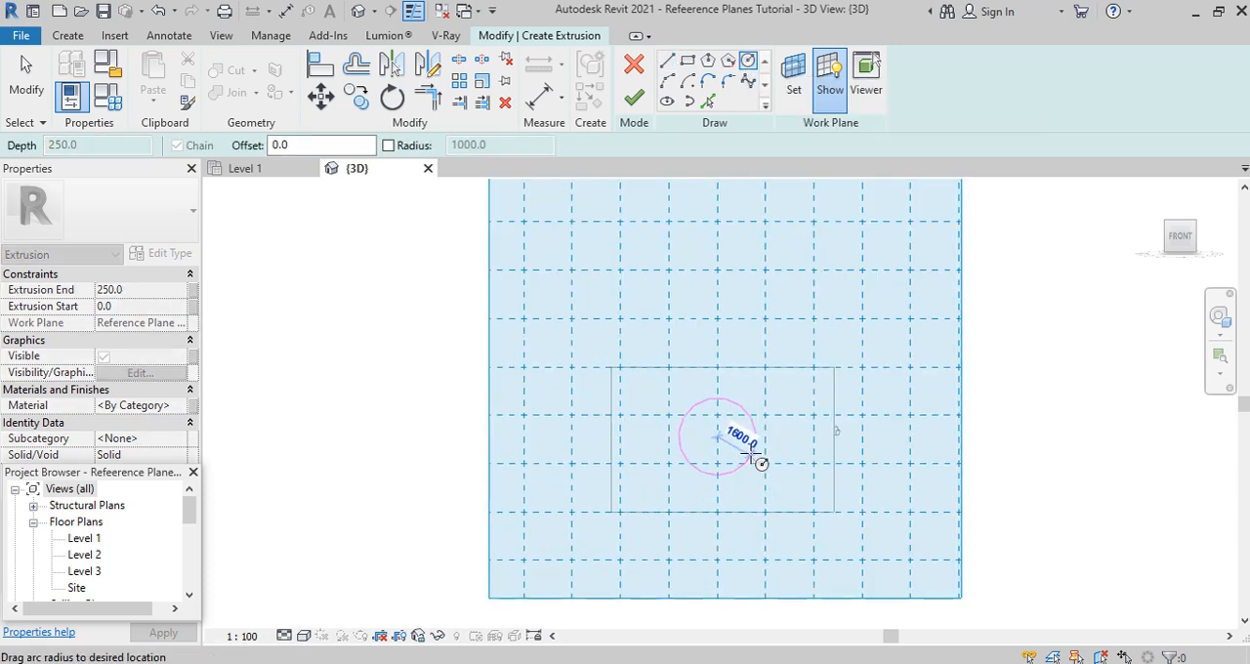
click(756, 467)
click(742, 442)
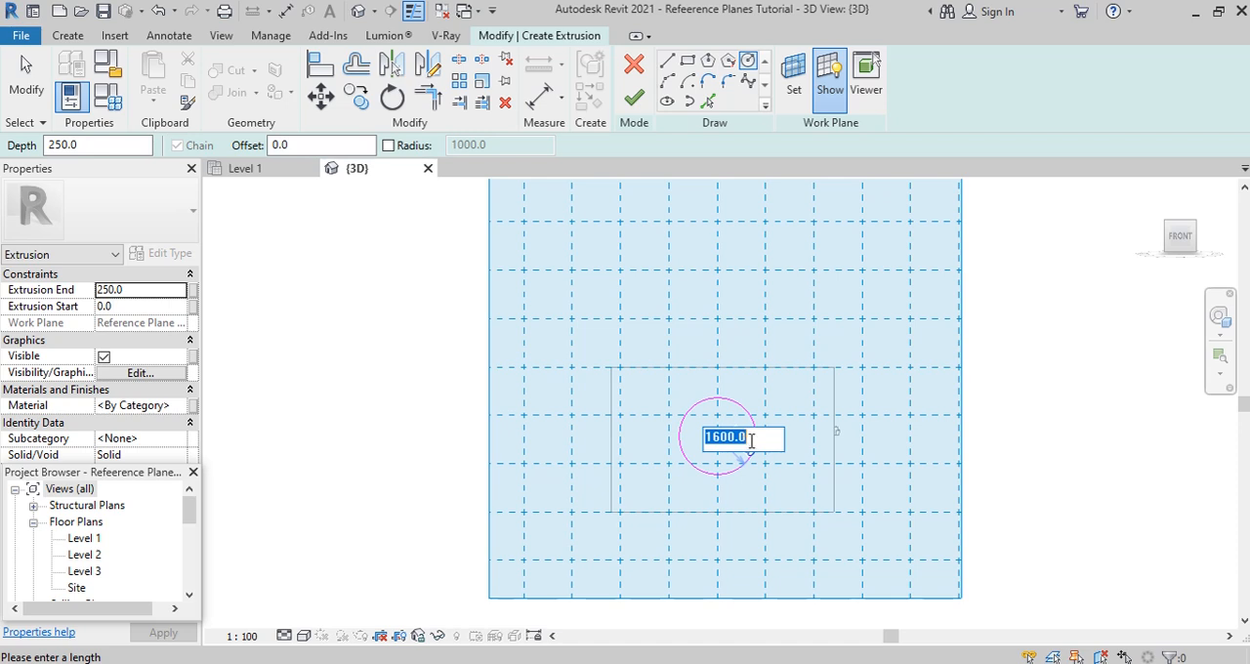
text(600)
- Finish the circular extrusion at 250 mm depth, complete the in-place model and check it from the building's side
click(635, 100)
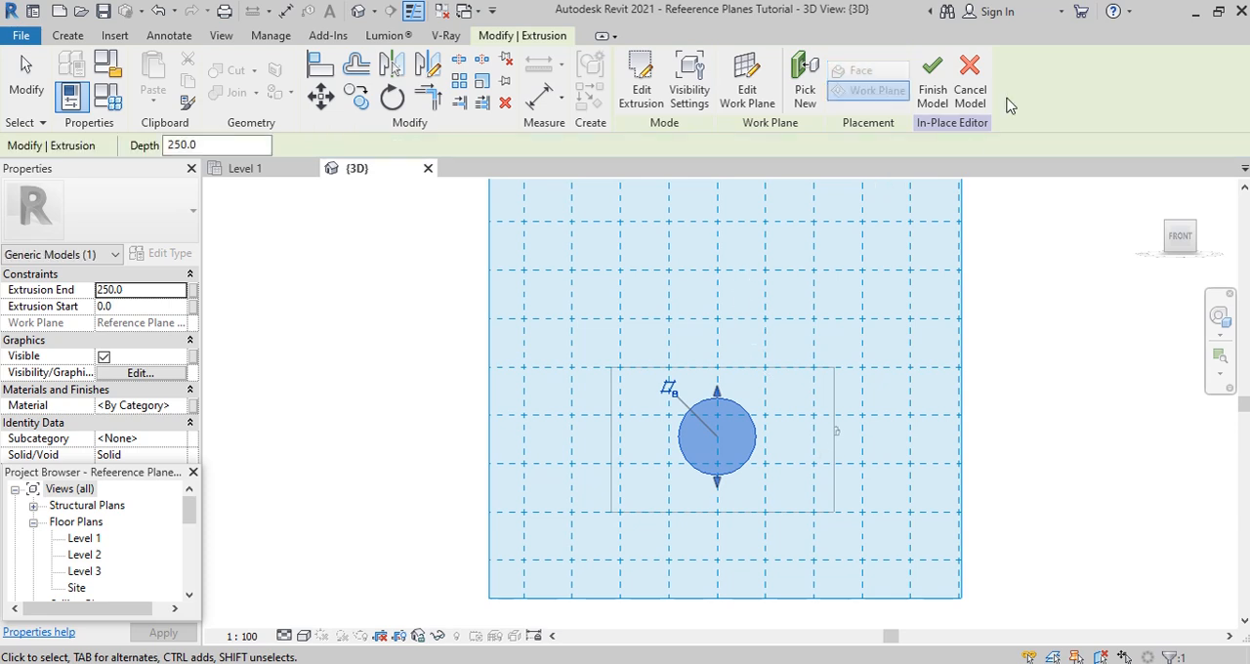
click(933, 83)
shift+middle_drag(866, 368, 617, 526)
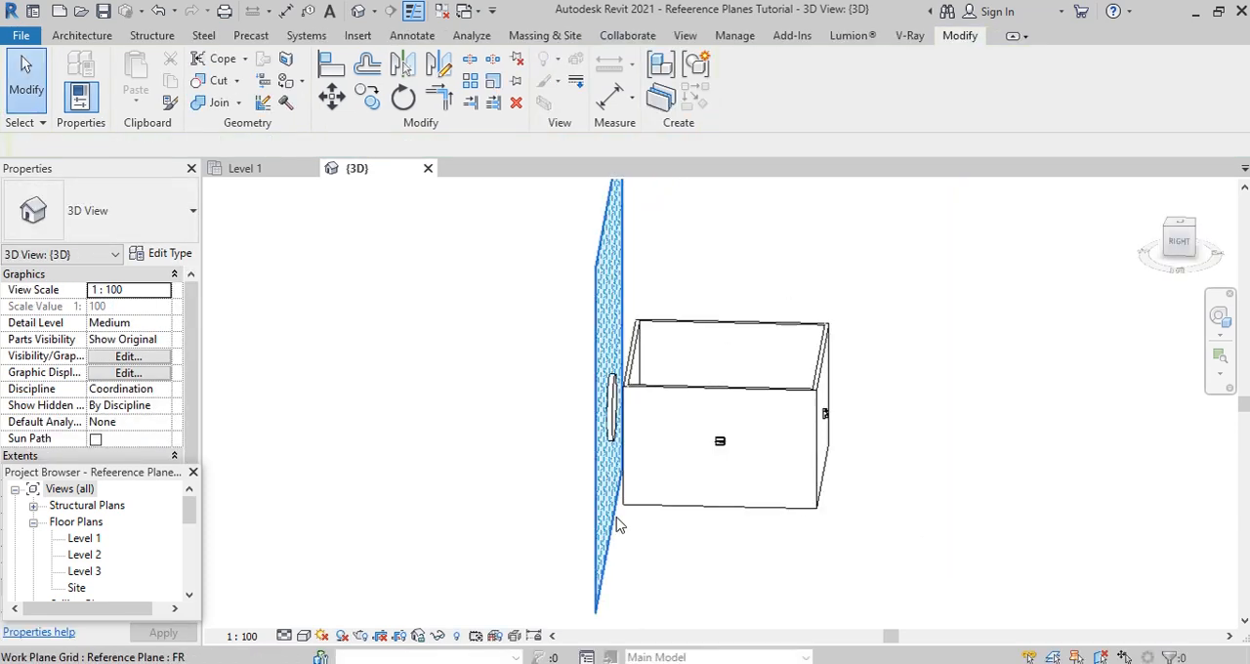
- Set the work plane by name to Reference Plane : BR
click(97, 35)
click(1111, 91)
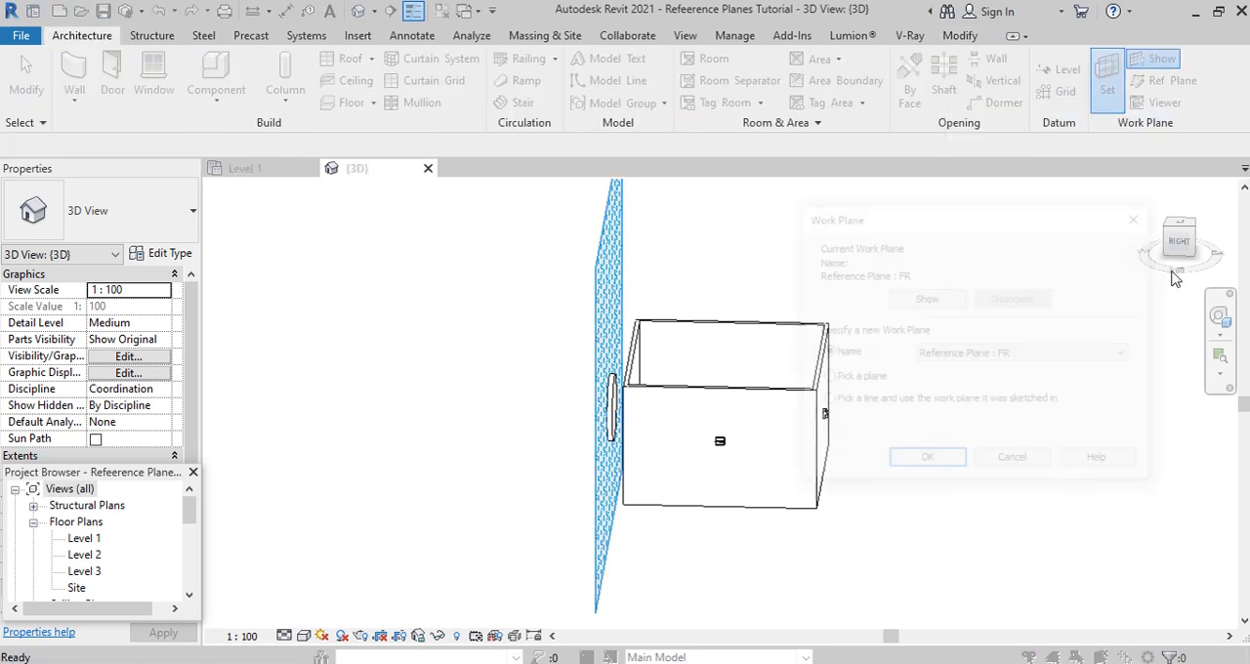
click(1110, 356)
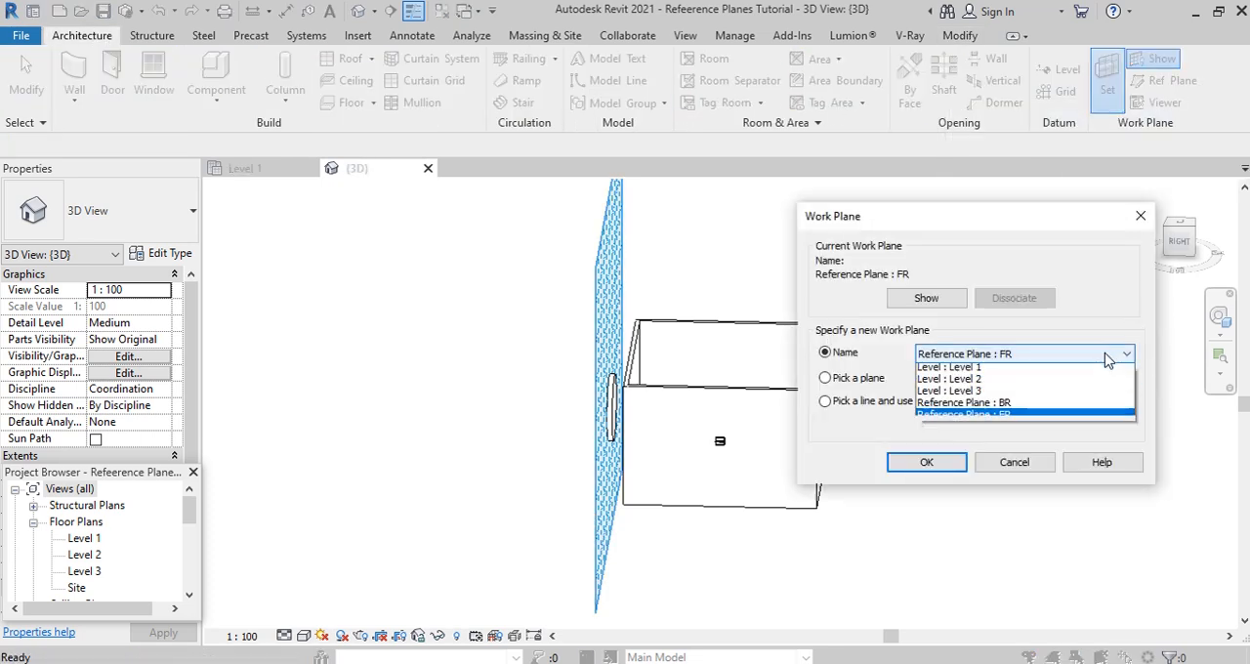
click(1006, 406)
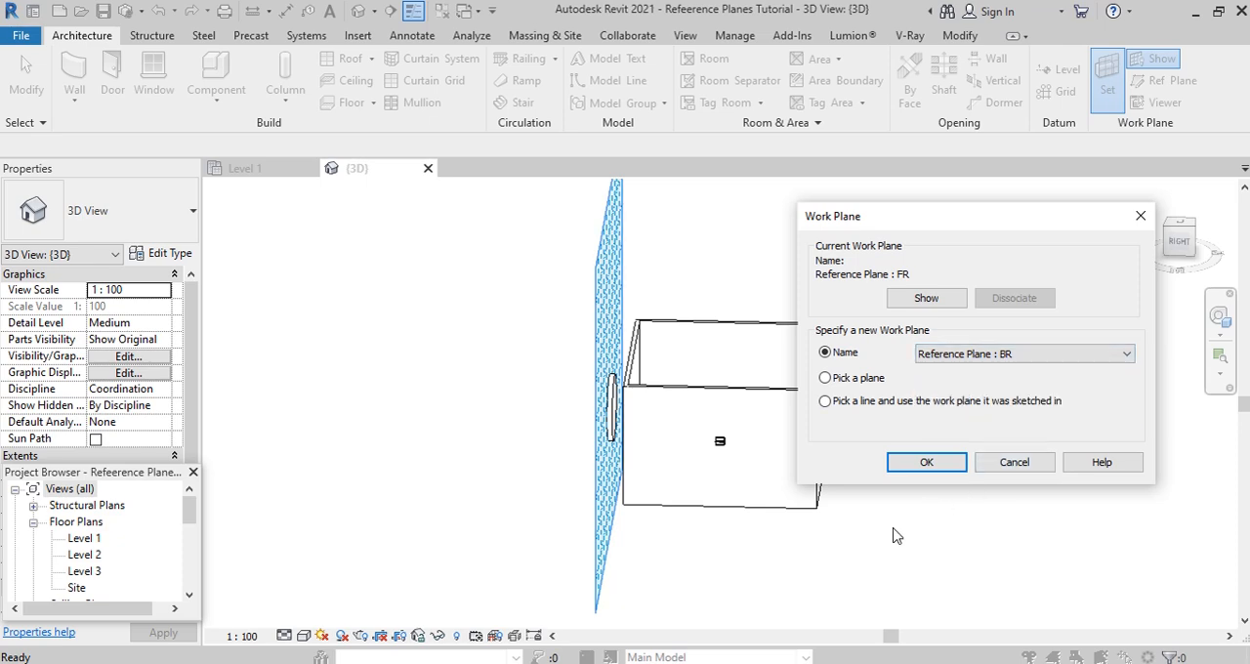
key(Return)
- Start a Model In-Place component in the Generic Models category with the name Generic Models 2, viewing the building from the back
shift+middle_drag(896, 535, 829, 479)
click(1188, 244)
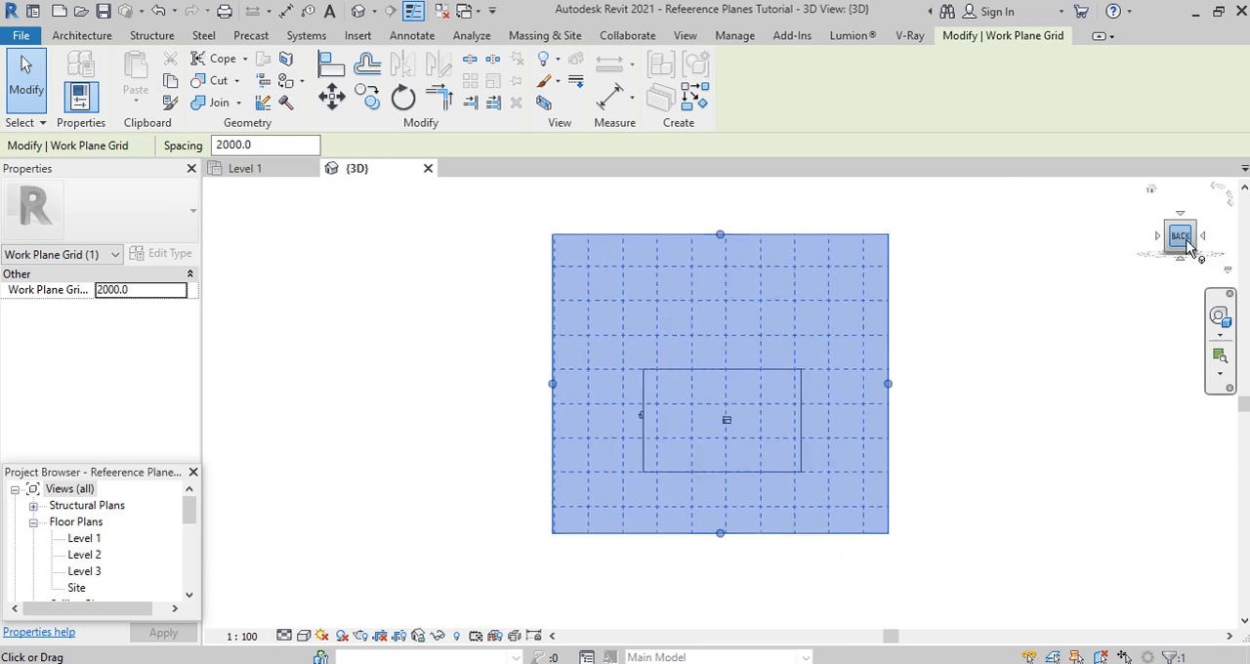
click(82, 35)
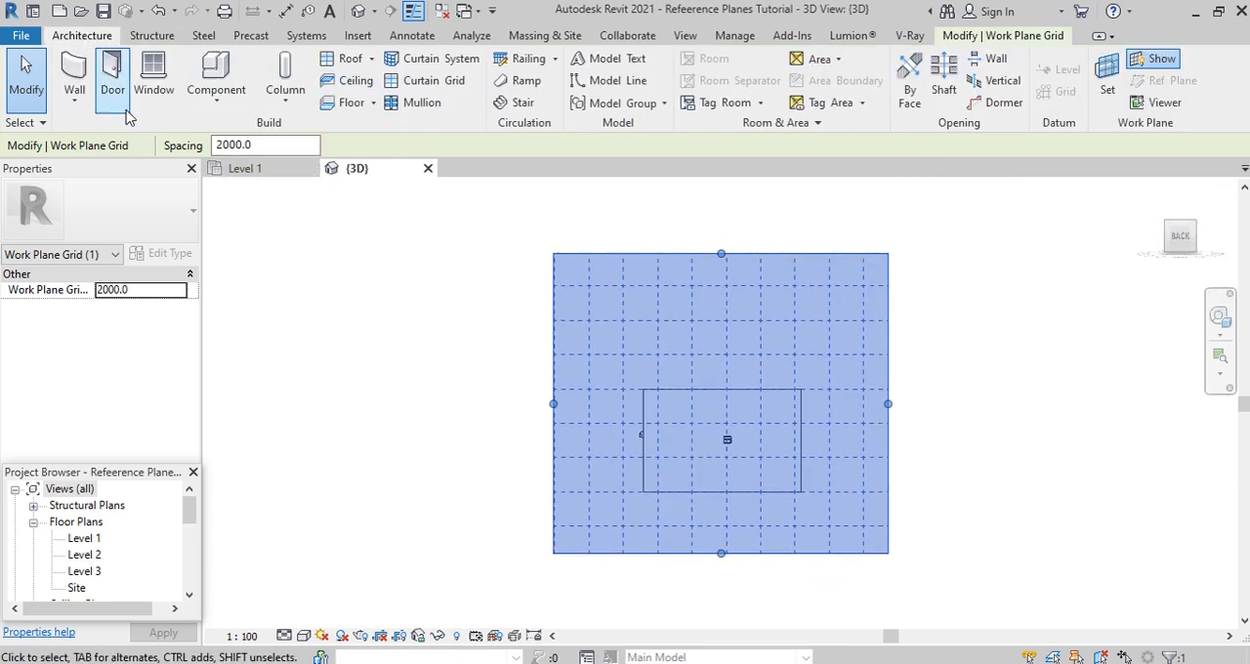
click(218, 105)
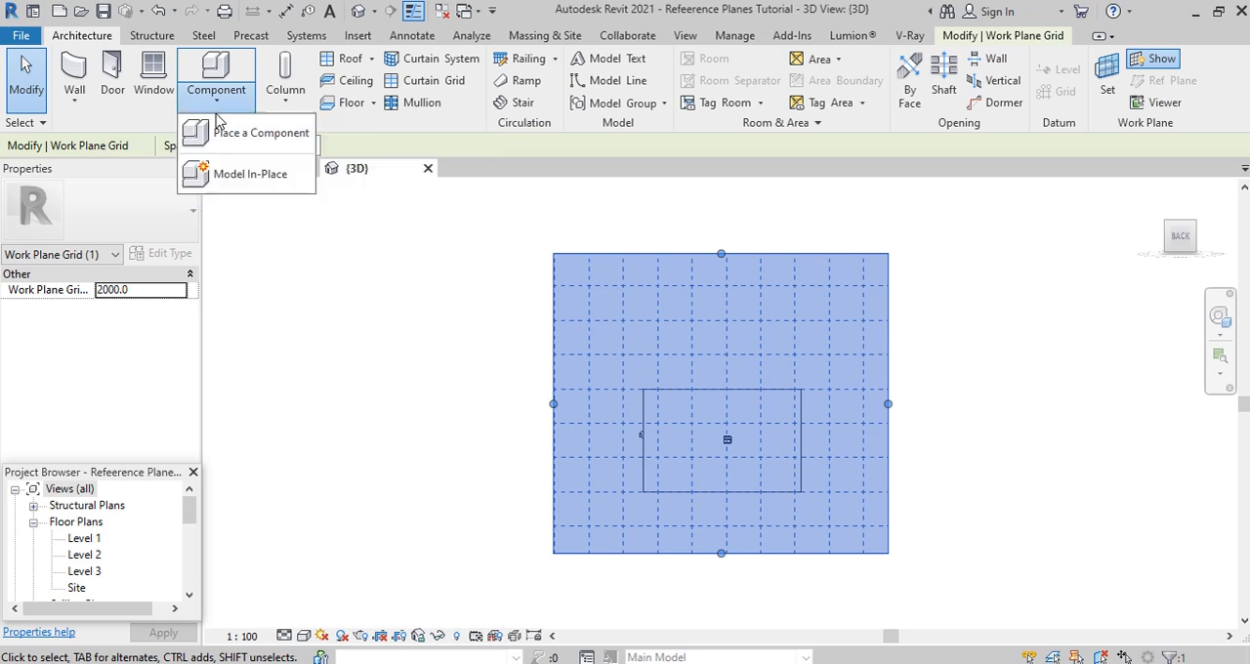
click(245, 180)
scroll(583, 322, down, 3)
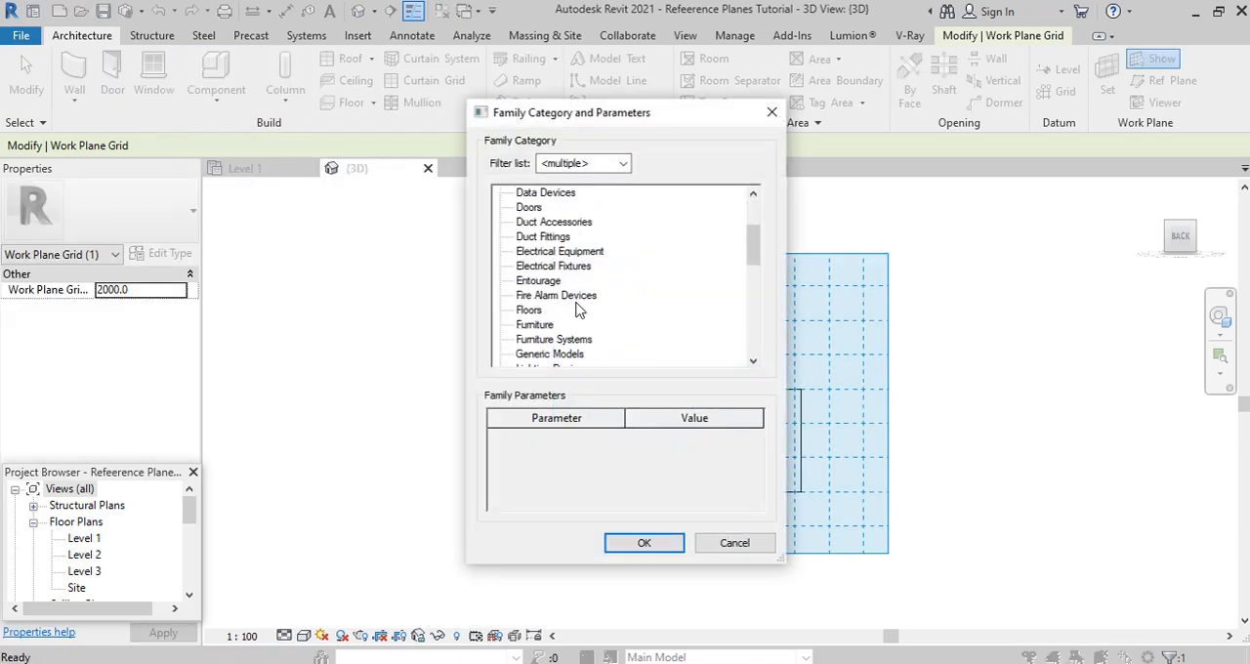
click(552, 341)
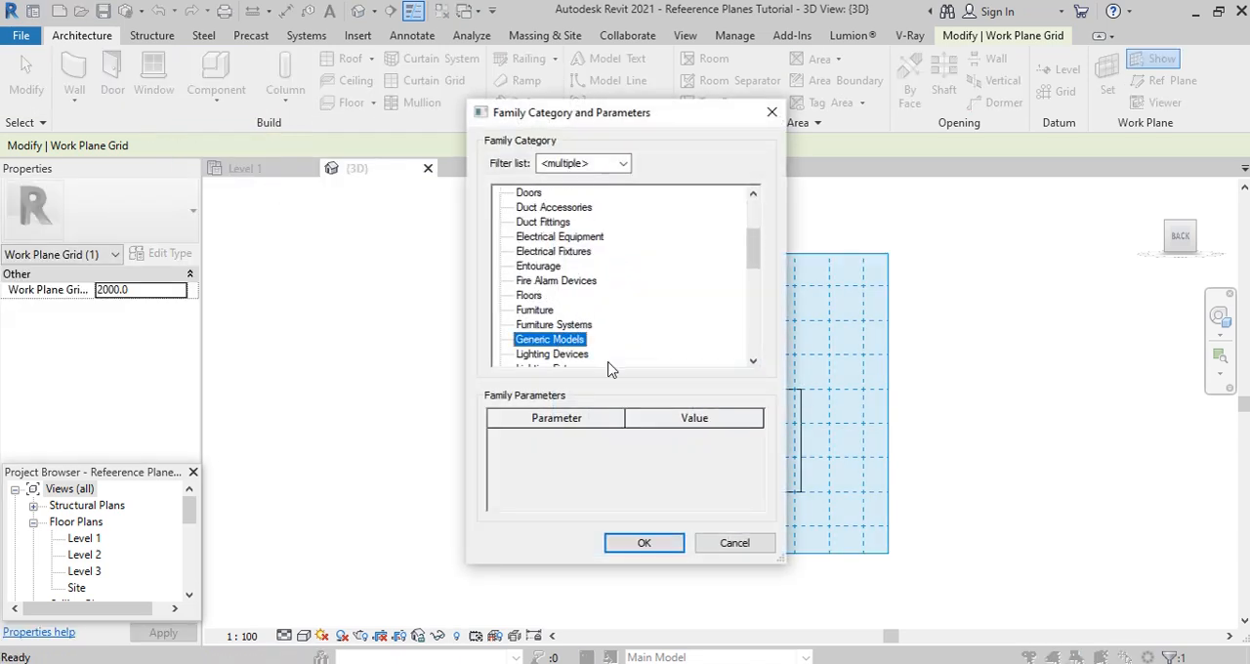
click(645, 543)
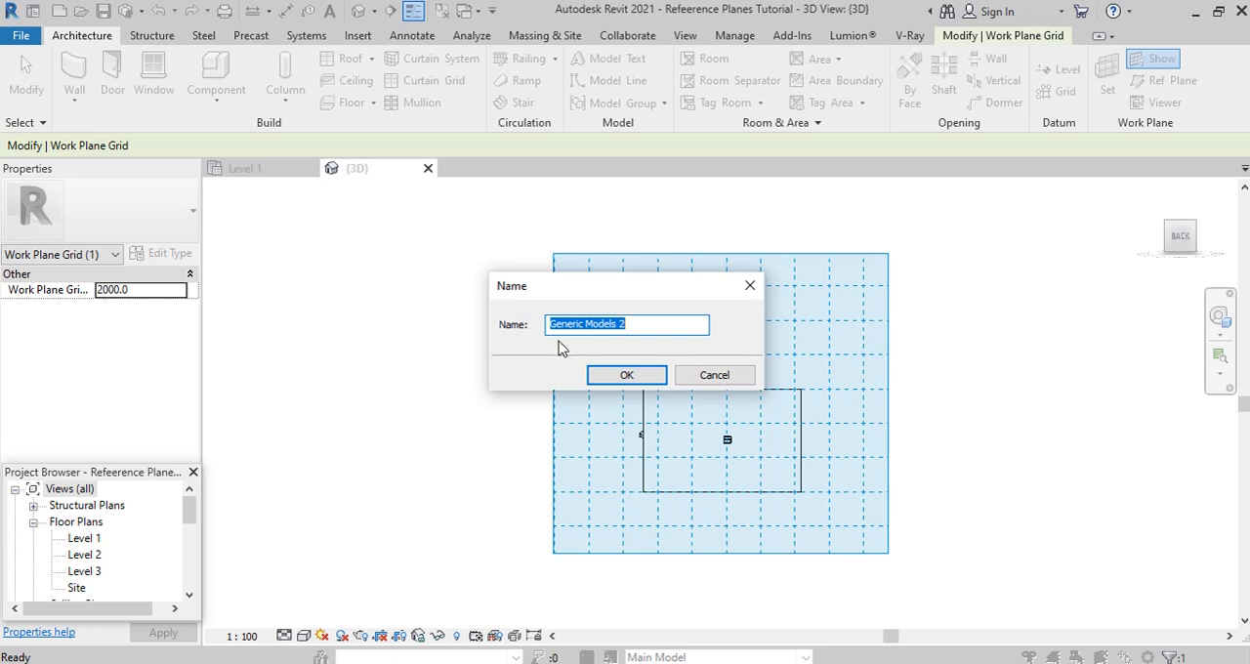
click(627, 377)
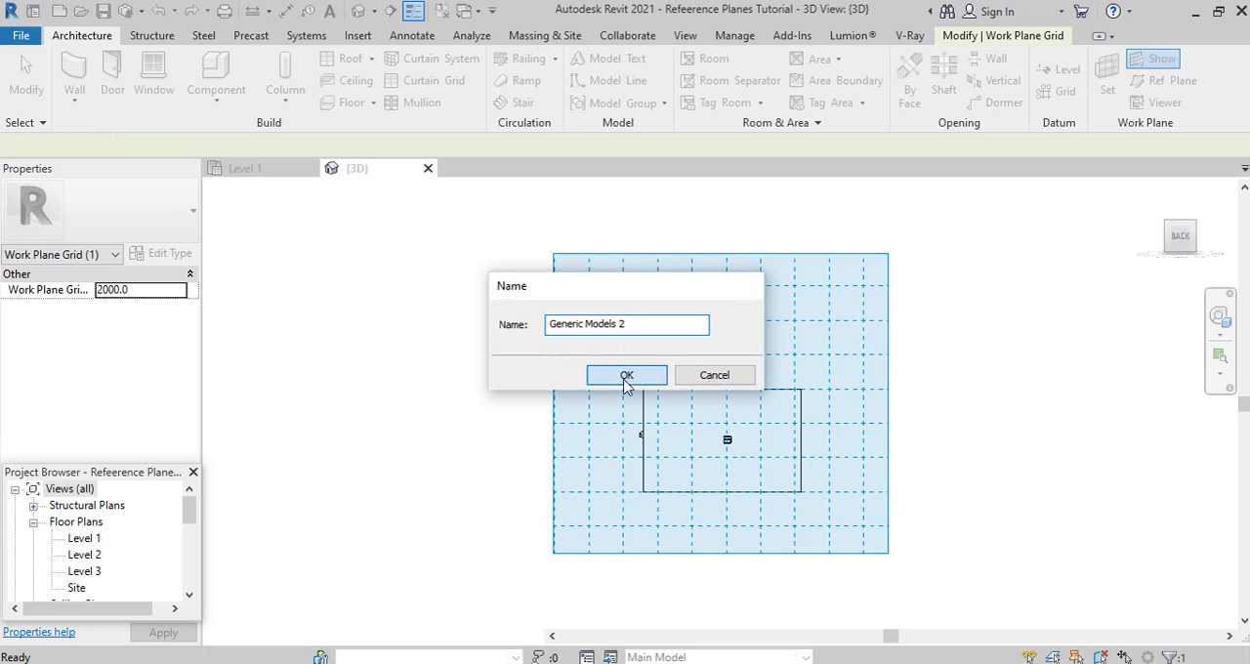
- Start an extrusion on plane BR and sketch a rectangle around the middle of the building's back wall
click(174, 100)
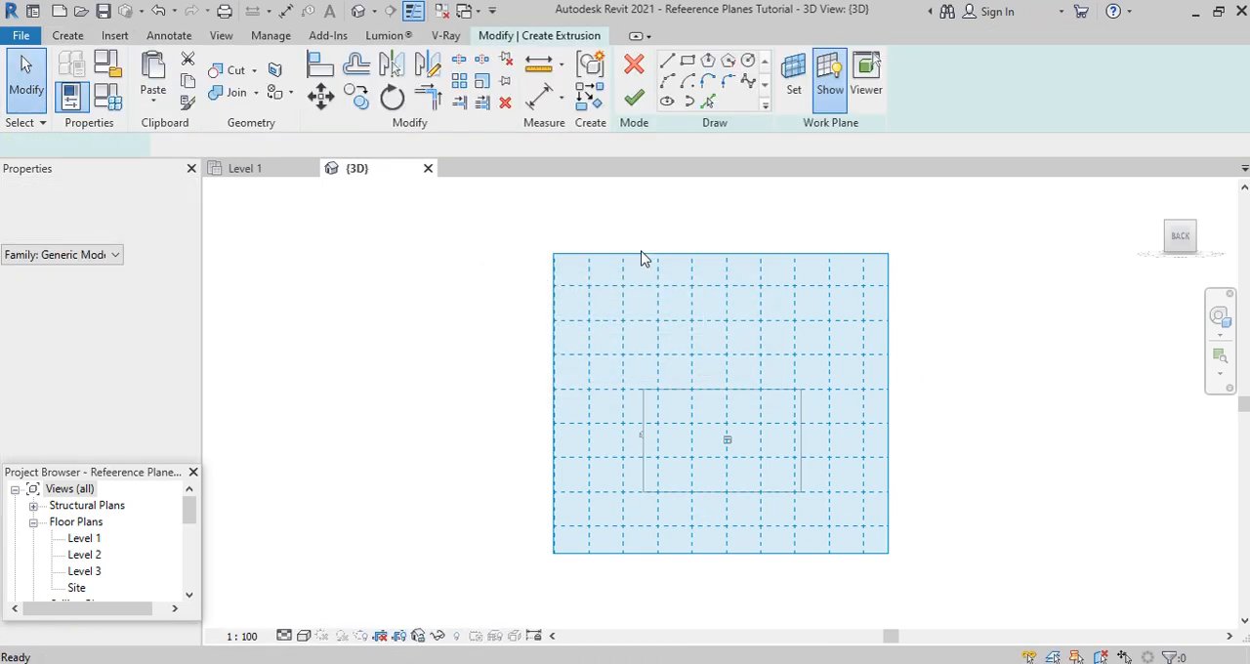
click(687, 61)
scroll(731, 413, up, 1)
scroll(712, 444, up, 1)
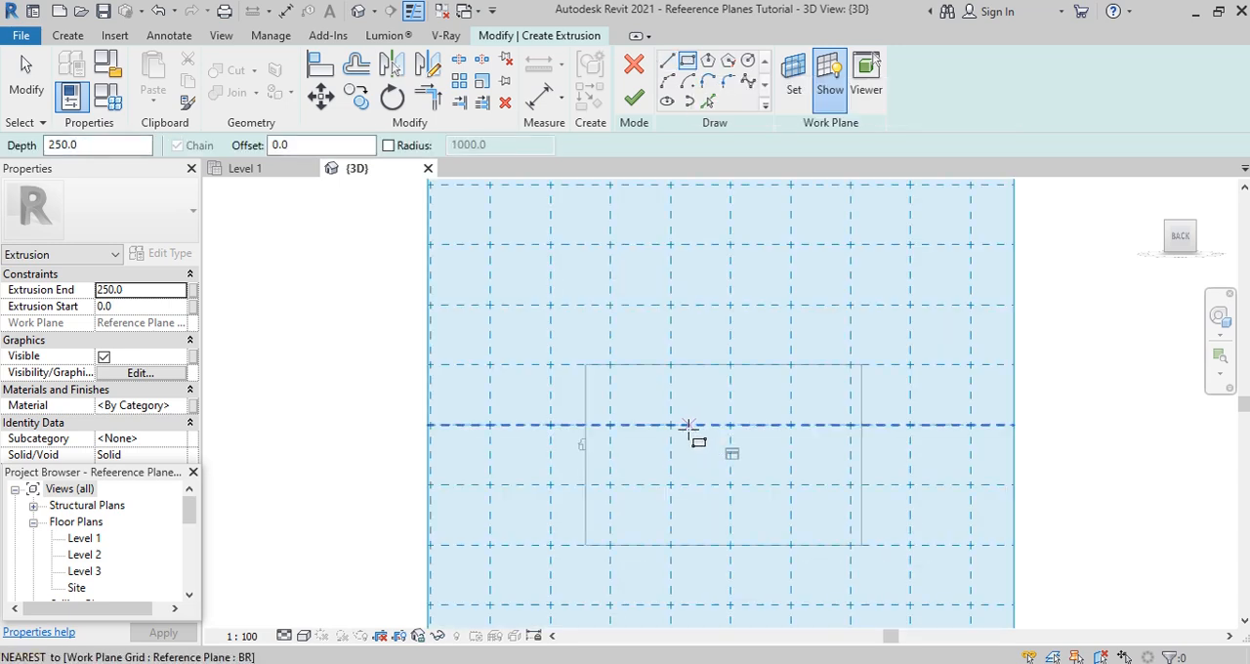
click(689, 416)
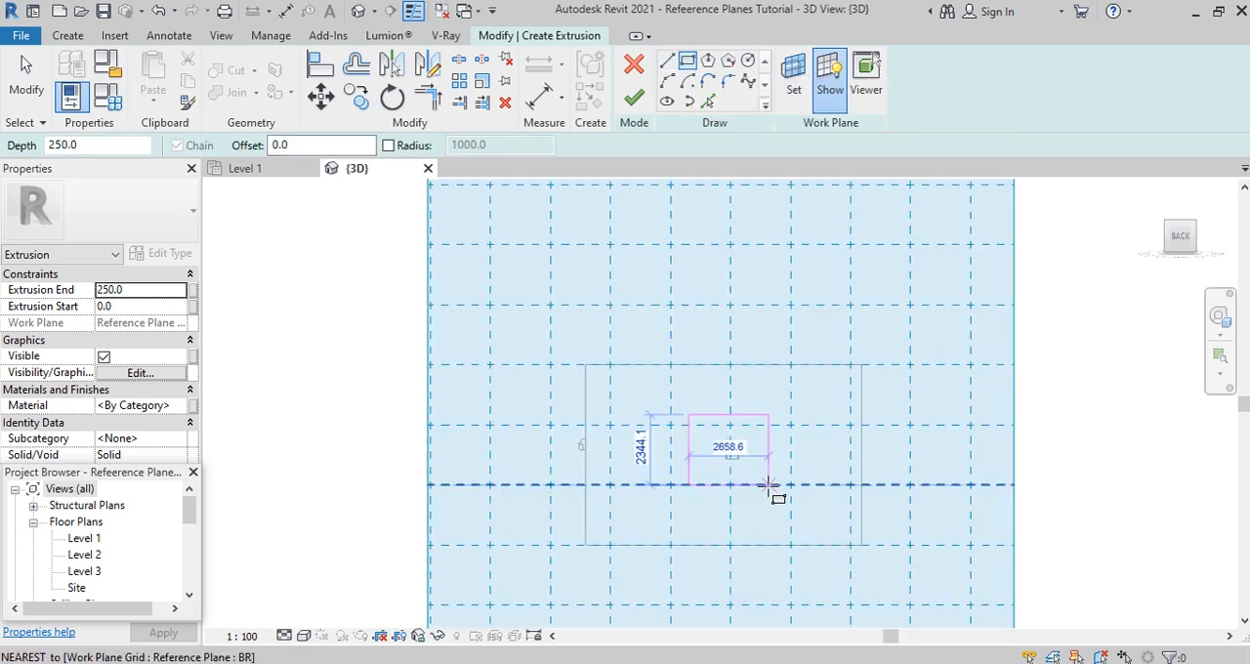
click(772, 498)
- Offset copies of all four rectangle sides outward by 250 mm to form a closed outer frame outline
click(356, 64)
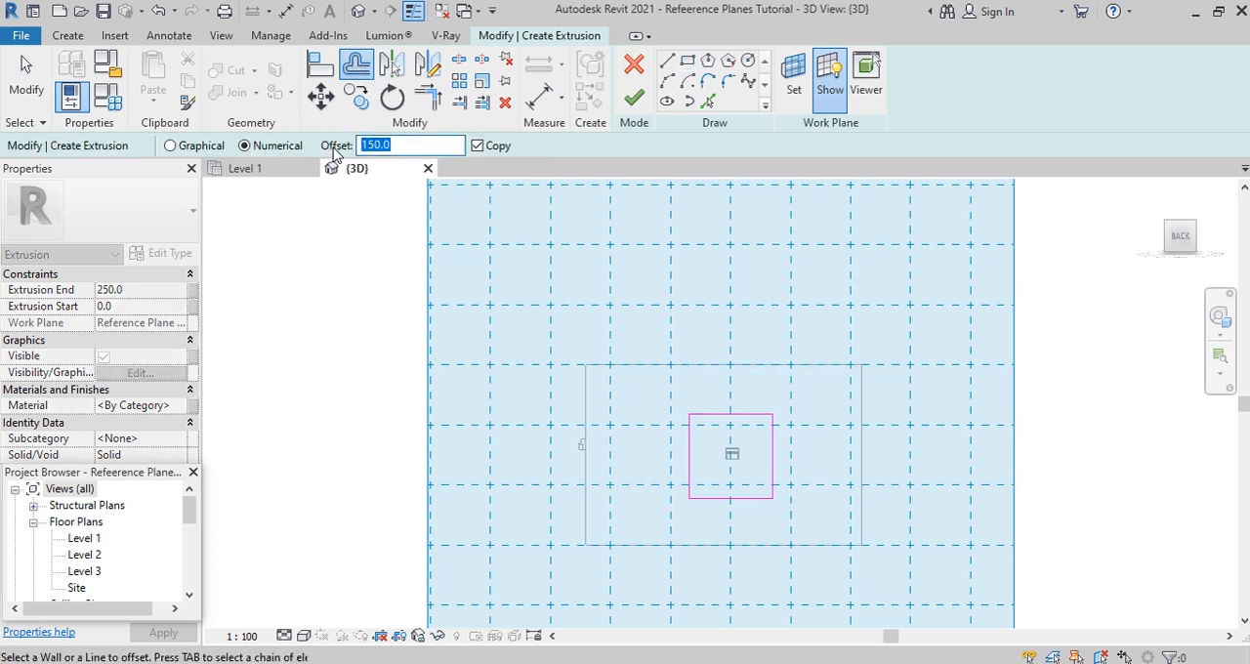
text(250)
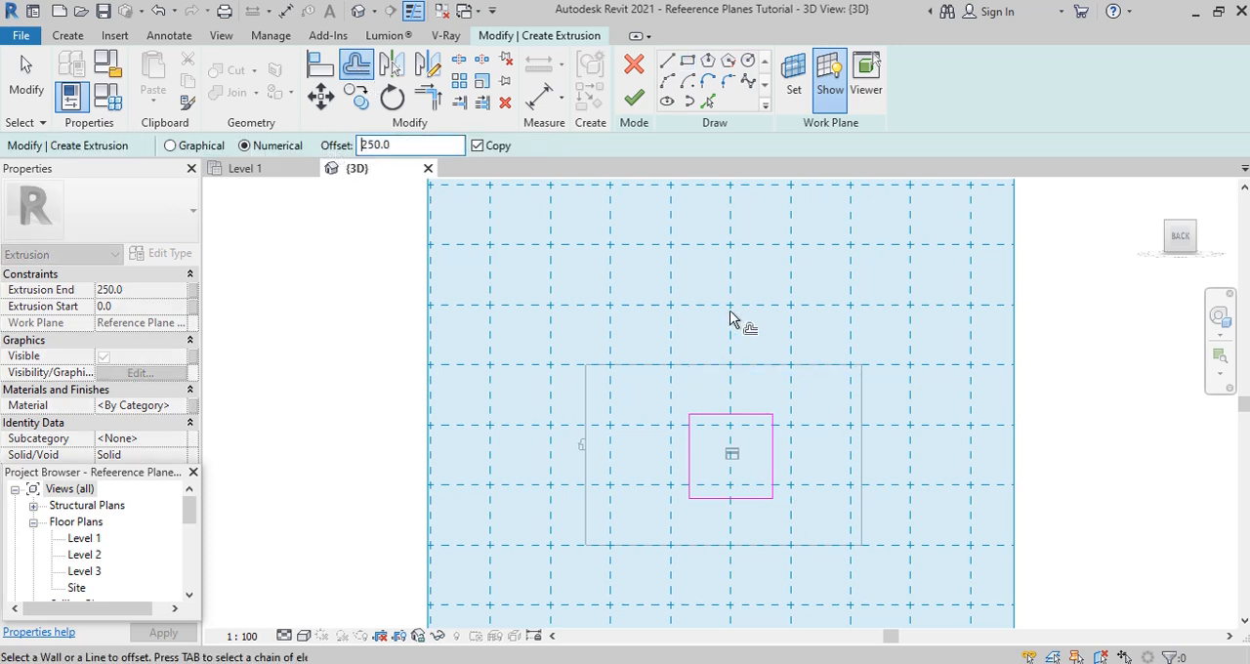
click(684, 471)
click(706, 415)
click(771, 449)
click(750, 499)
- Finish the rectangular frame extrusion at 250 mm depth, complete the in-place model and check it from the building's side
click(634, 98)
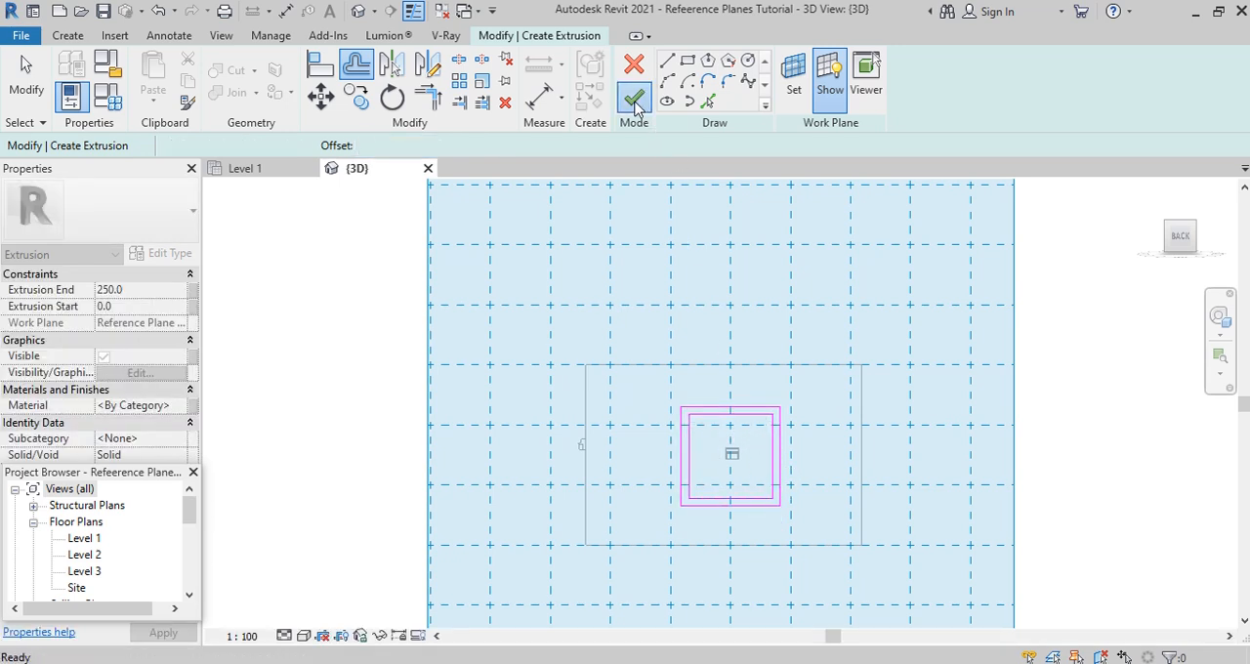
click(924, 76)
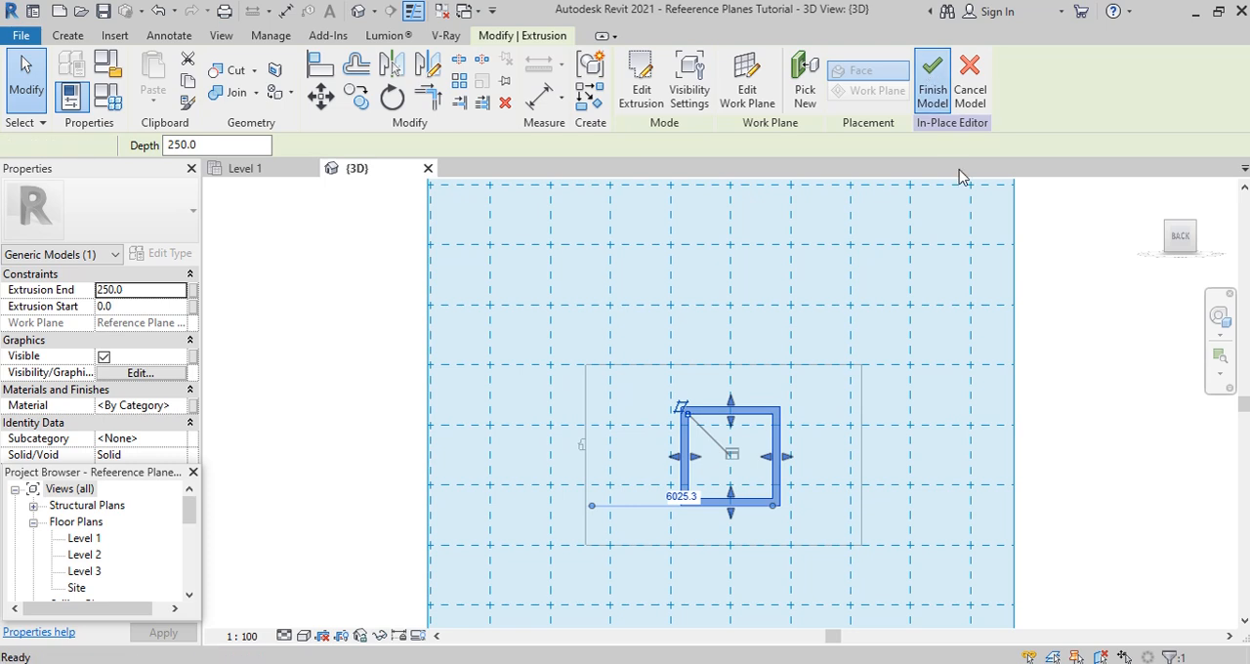
scroll(753, 458, down, 2)
scroll(775, 427, up, 1)
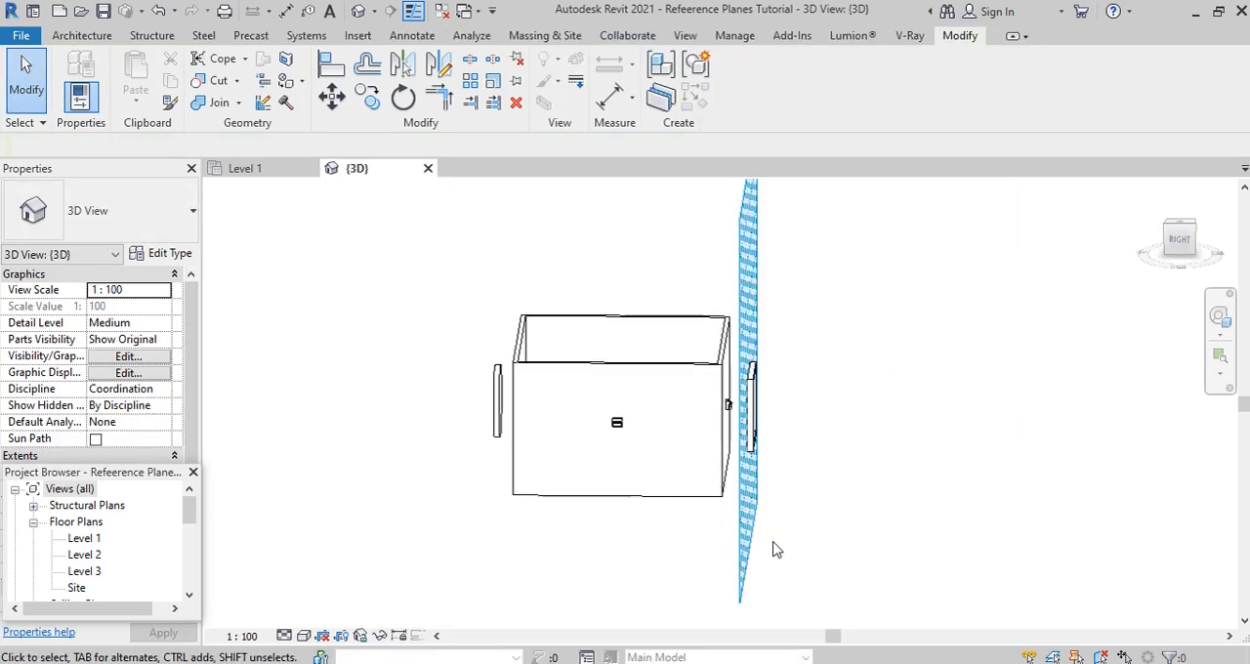
shift+middle_drag(782, 551, 760, 480)
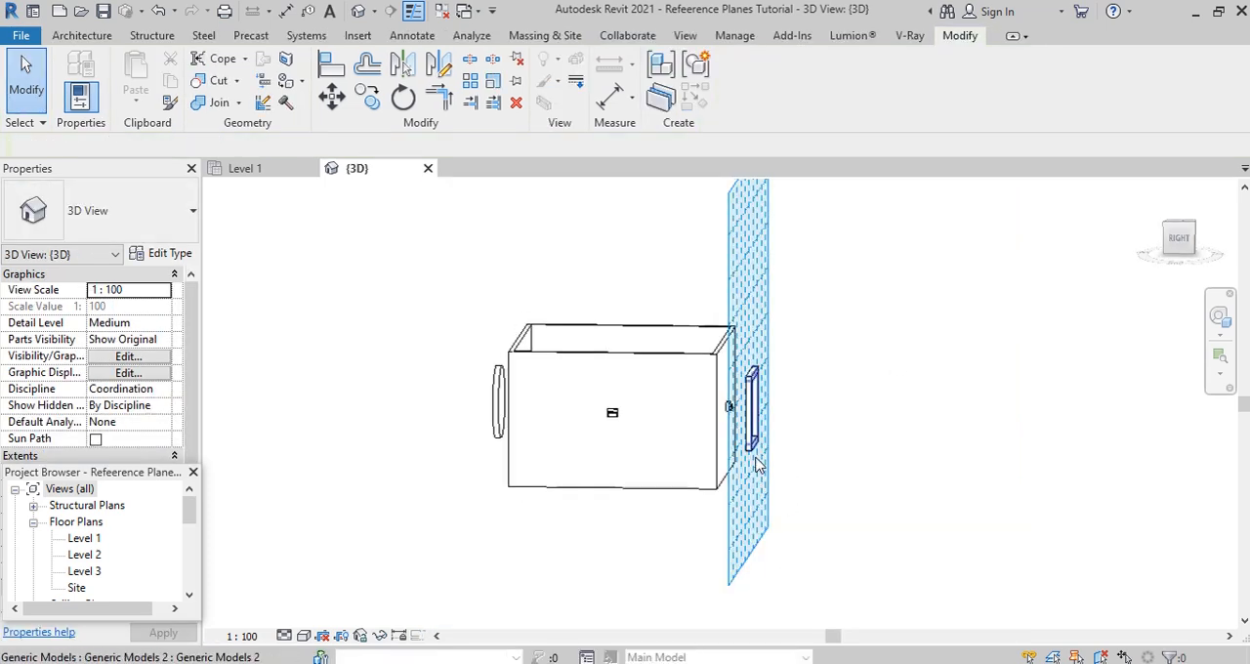
scroll(755, 456, up, 1)
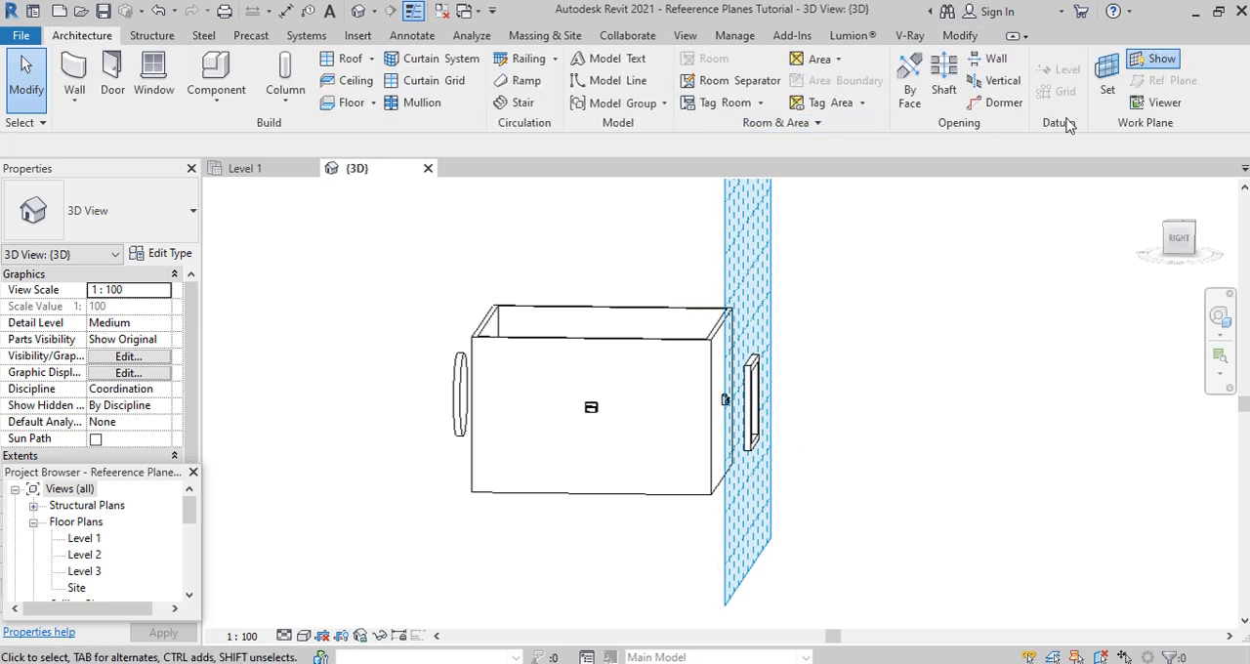
- Set the work plane by name to Reference Plane : FR and check its position against the circular model
click(1108, 78)
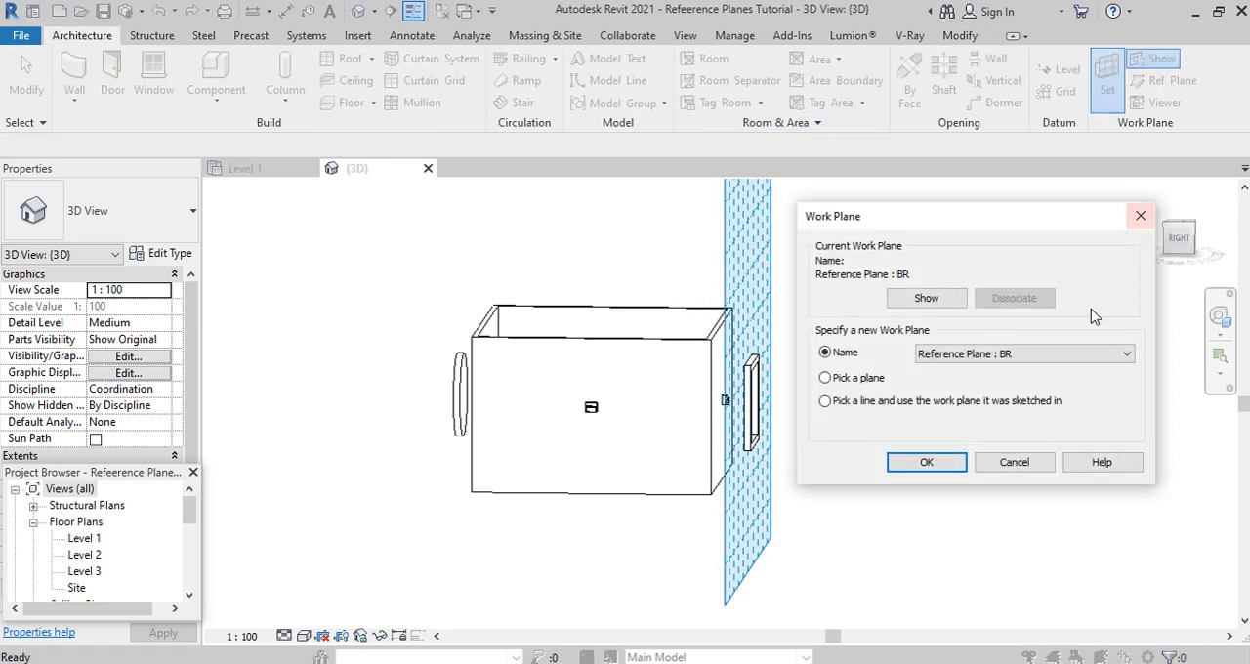
click(1055, 353)
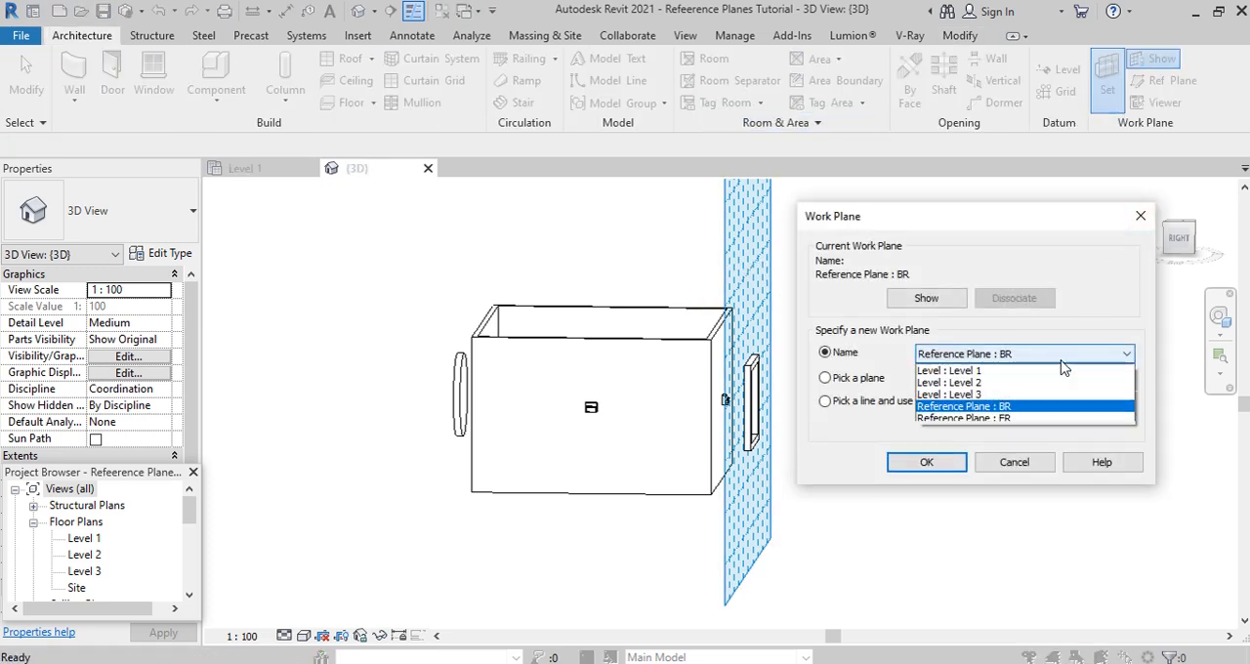
click(998, 420)
click(926, 462)
shift+middle_drag(547, 543, 572, 558)
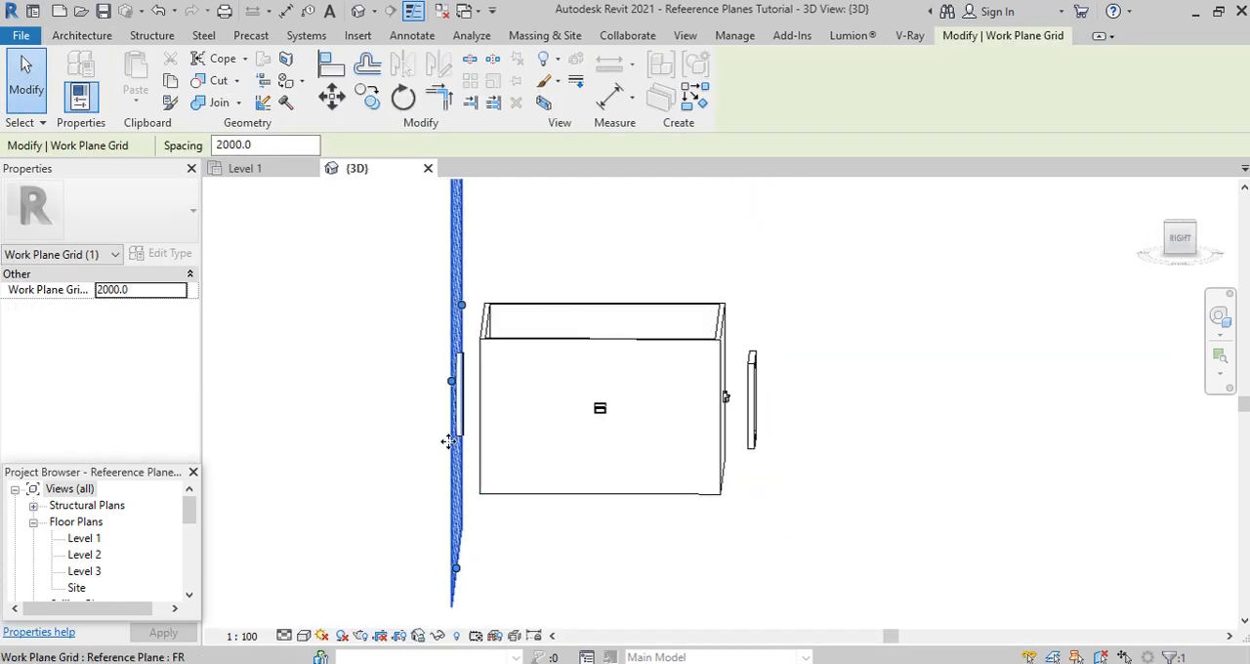
shift+middle_drag(366, 514, 448, 451)
shift+middle_drag(659, 469, 500, 487)
click(839, 491)
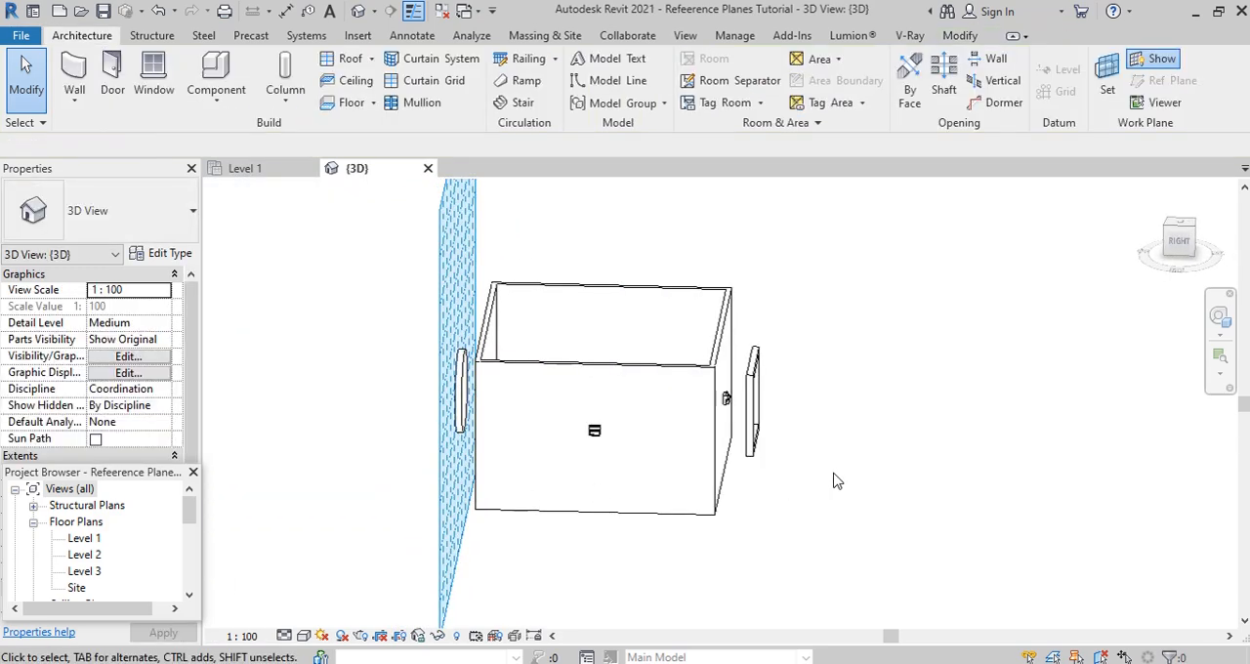
- View the building squarely from the right and examine both reference planes and their models in the Level 1 ceiling plan
click(1179, 241)
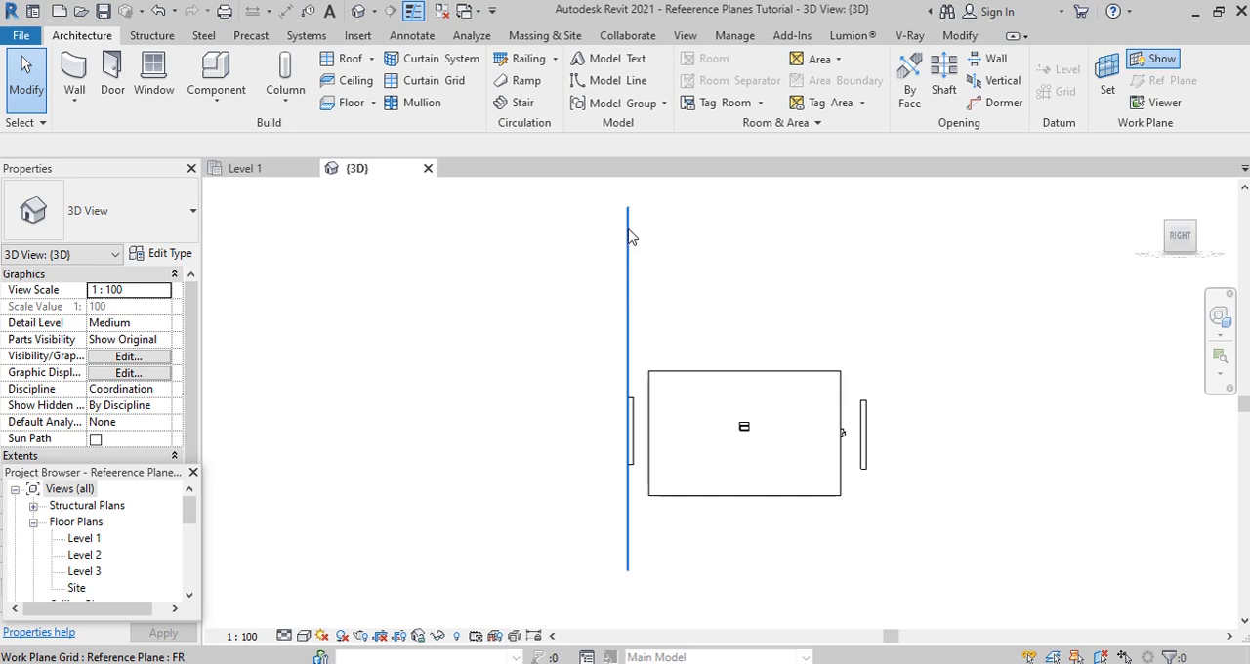
click(256, 169)
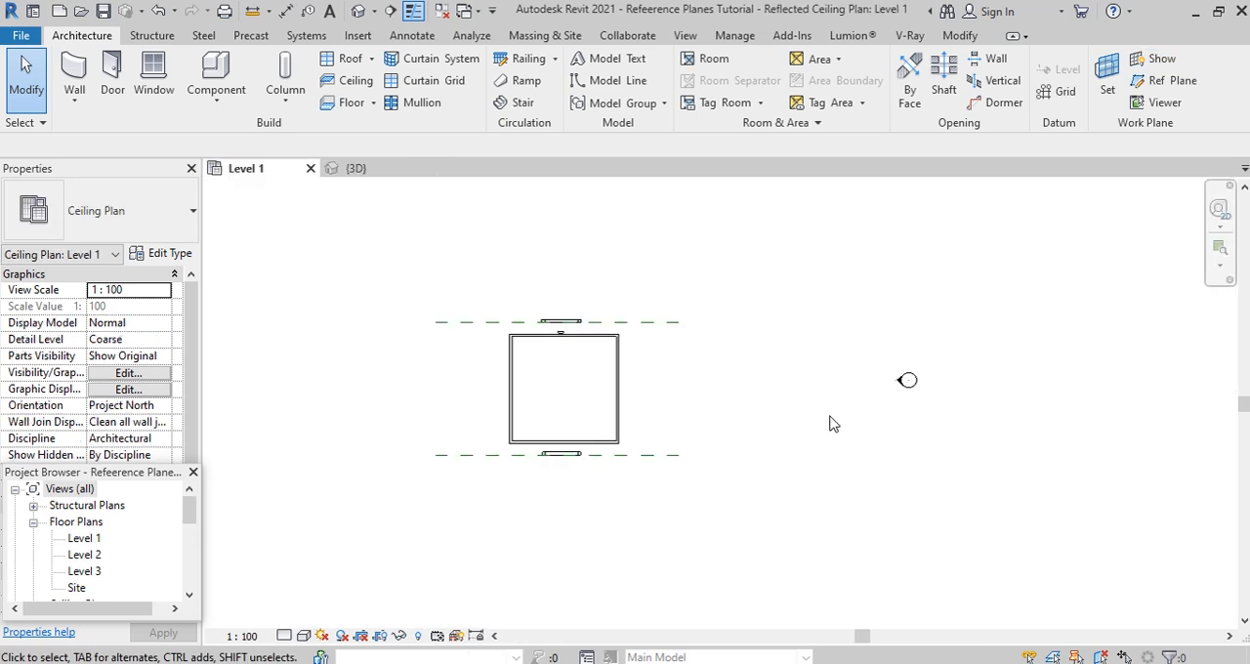
scroll(554, 486, up, 2)
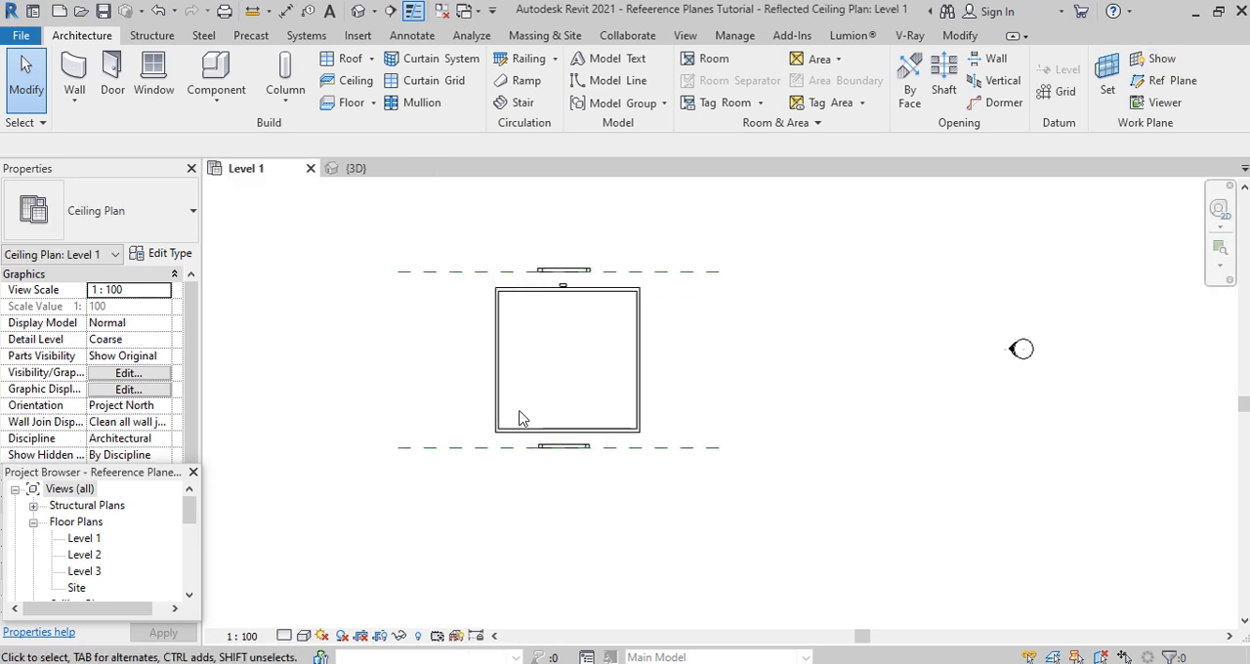
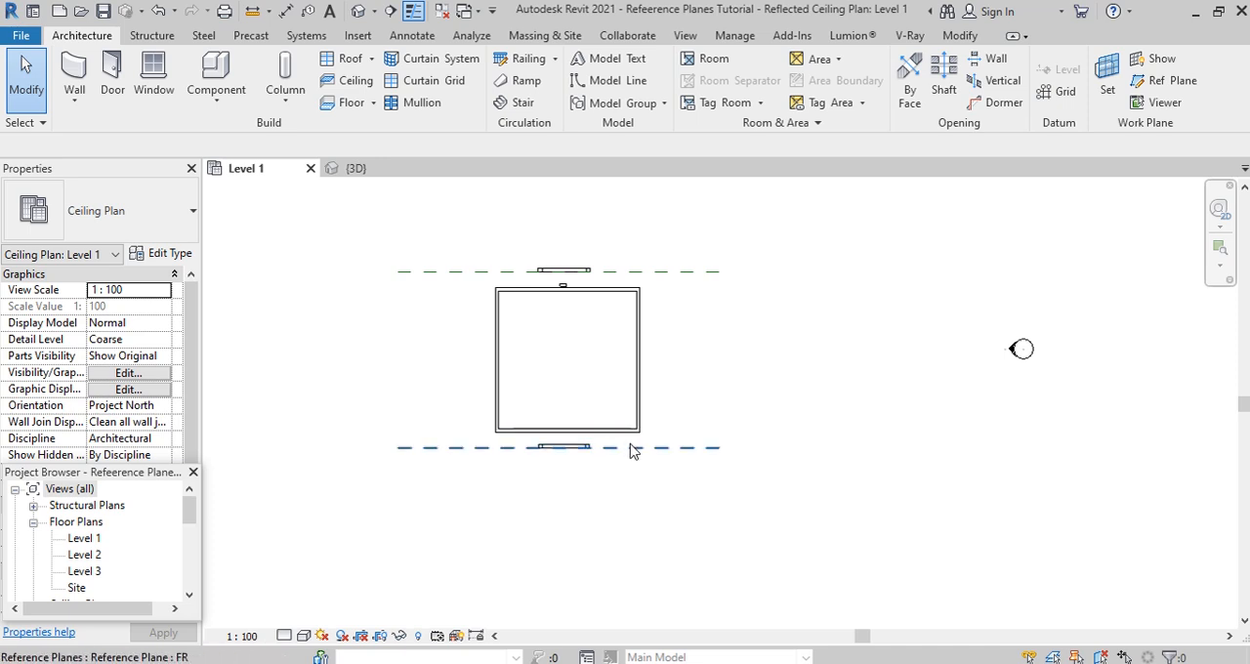
- Try an extrusion end of -250 mm on the in-place model at the lower reference plane and finish the model
scroll(554, 471, up, 1)
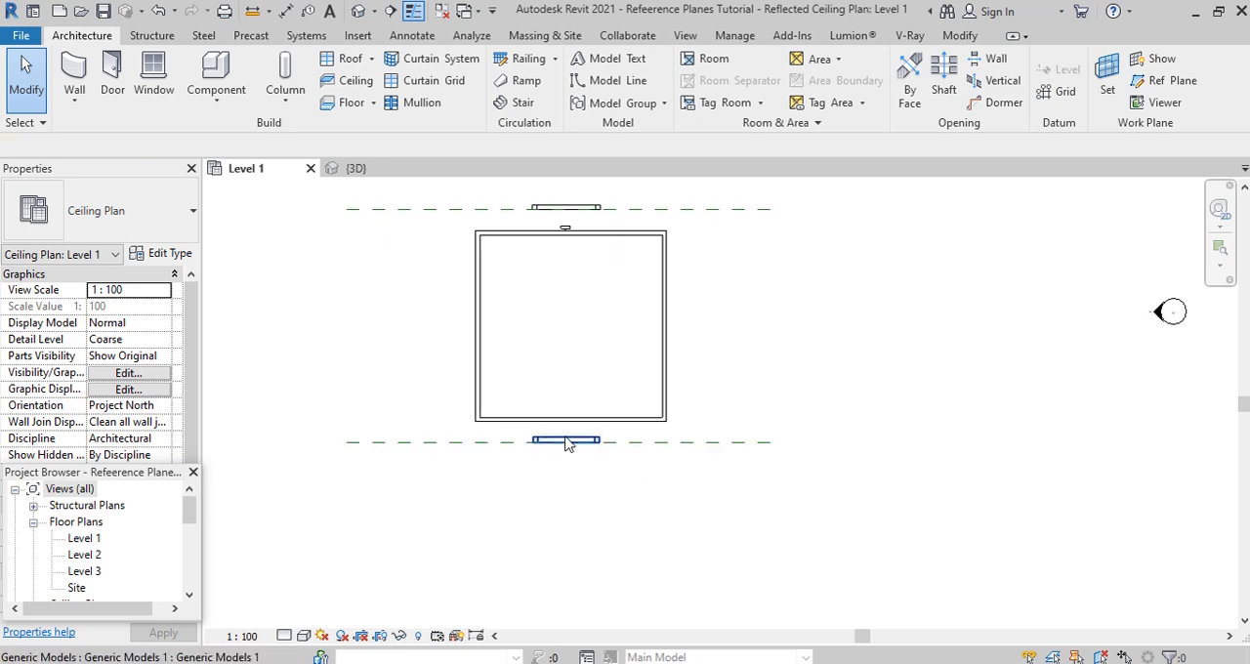
click(566, 444)
click(742, 93)
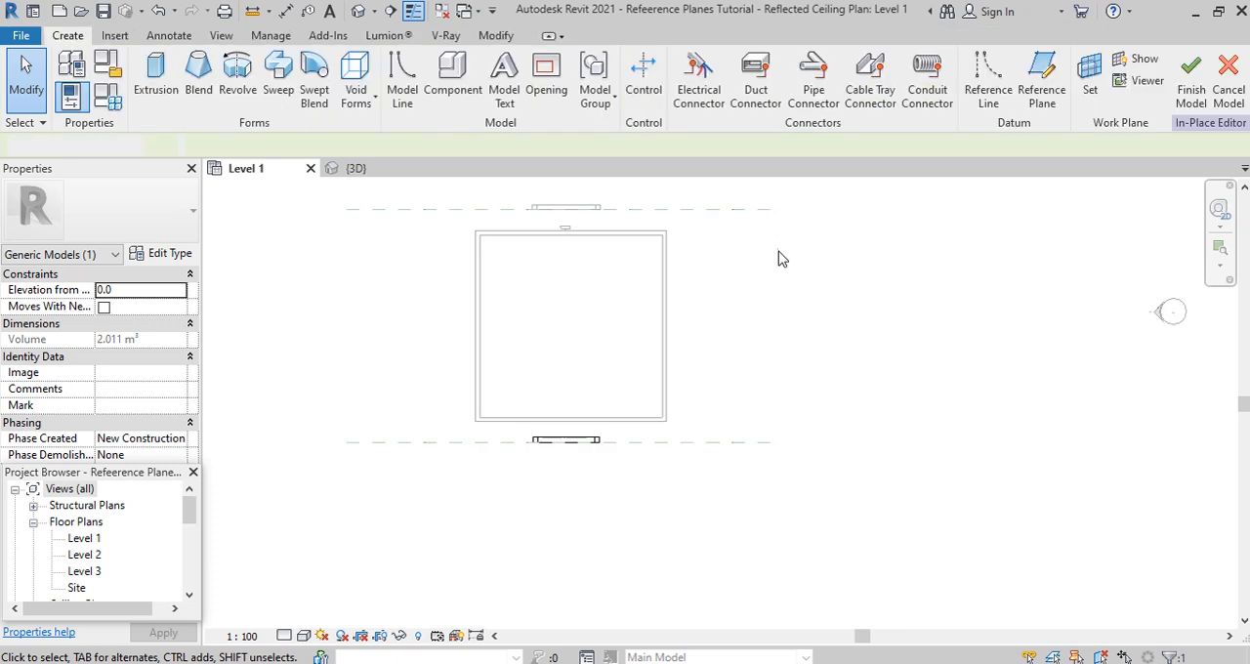
click(580, 440)
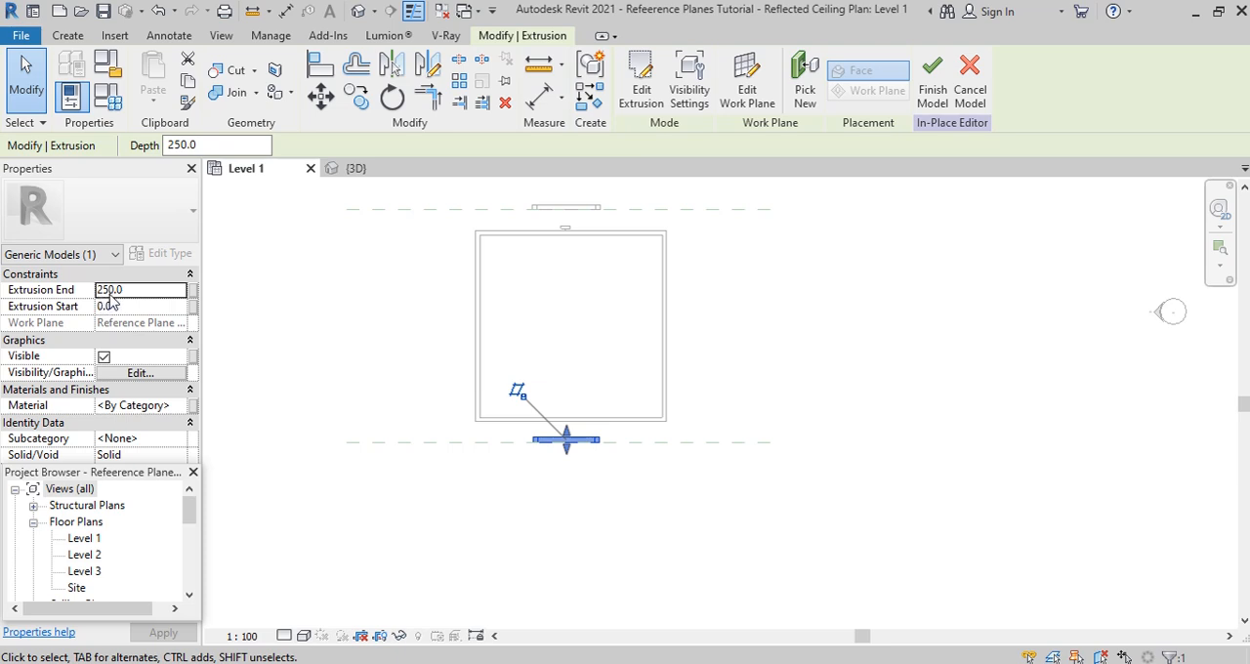
click(115, 351)
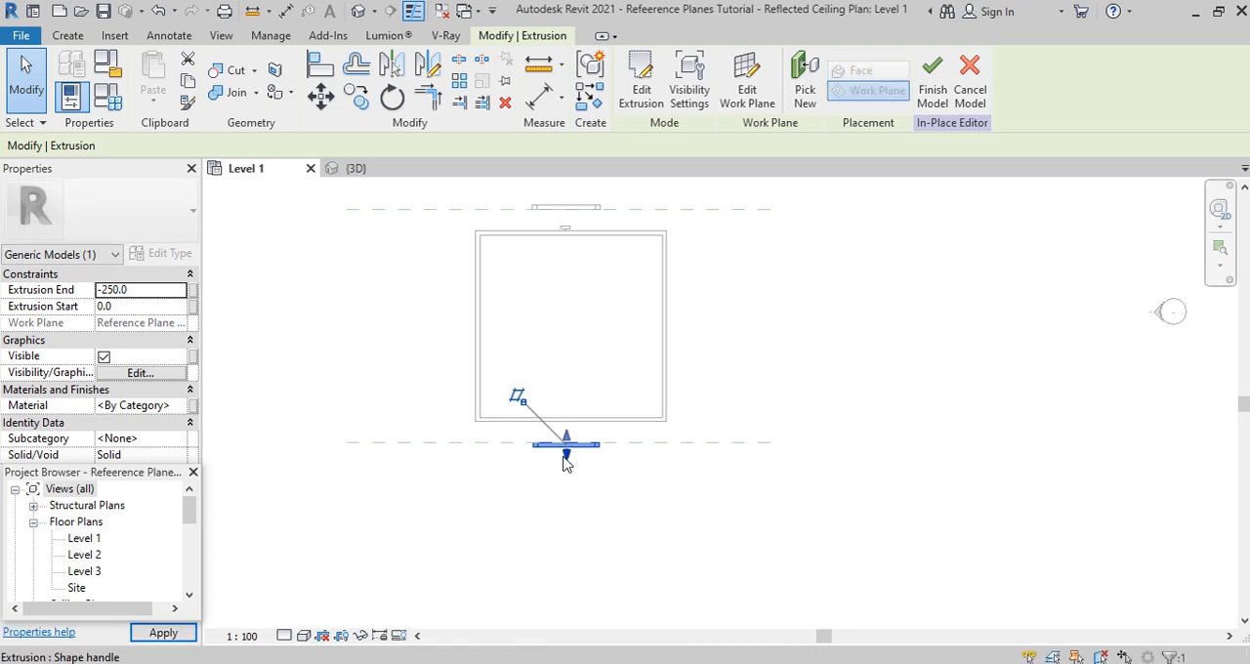
click(578, 518)
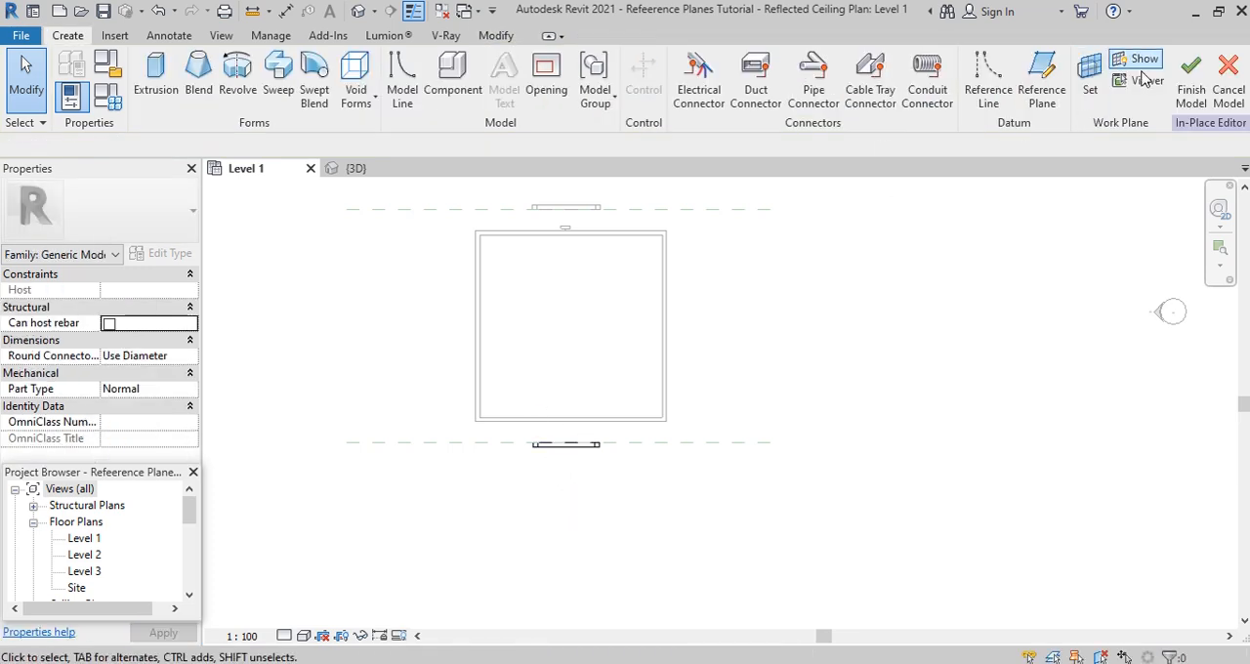
click(1191, 79)
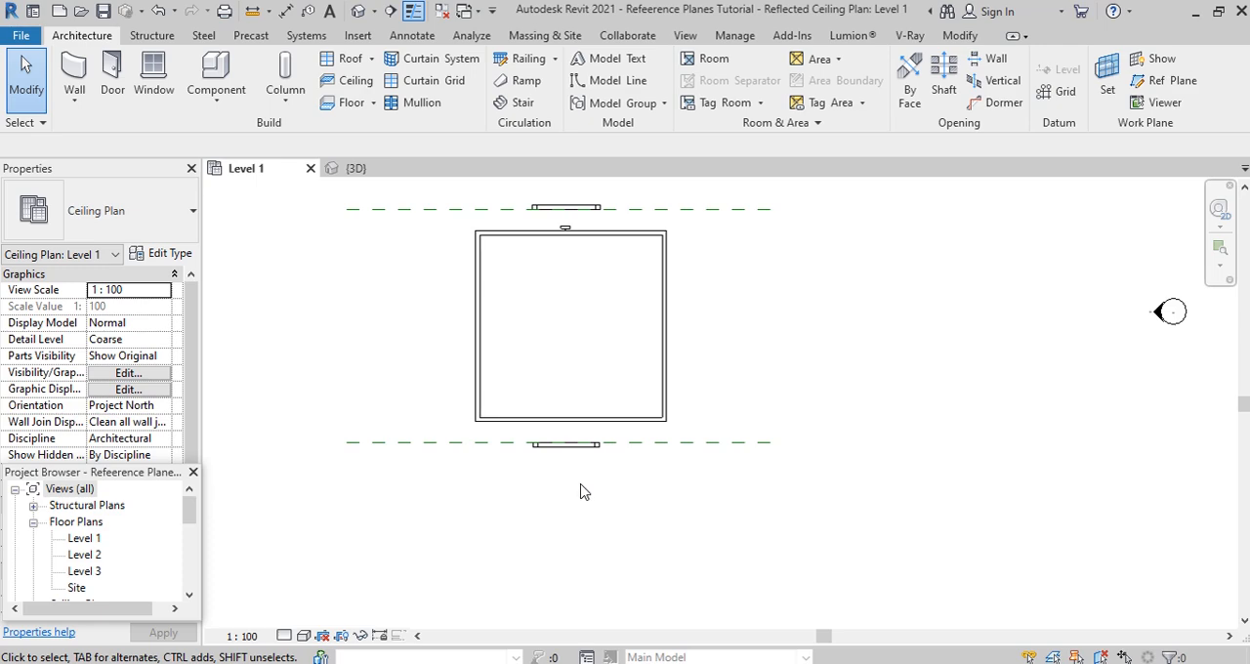
- Edit the lower in-place model again, set its extrusion end to 250 mm, stretch it to the building's lower wall and finish it
click(584, 455)
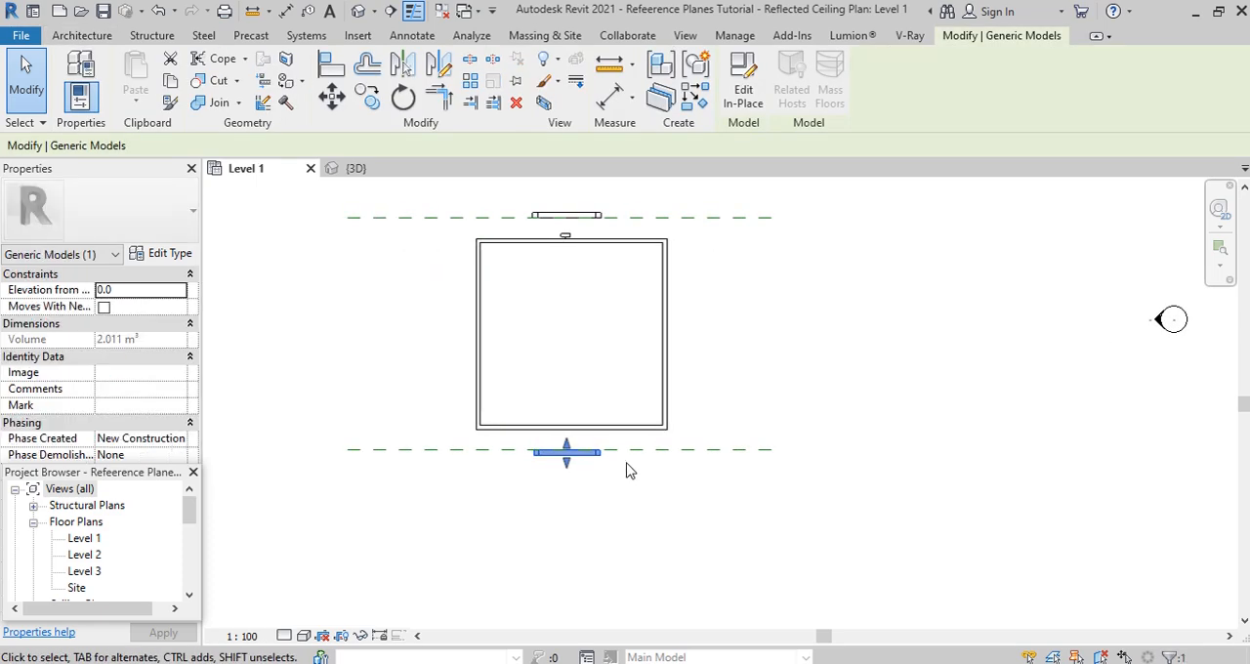
click(742, 109)
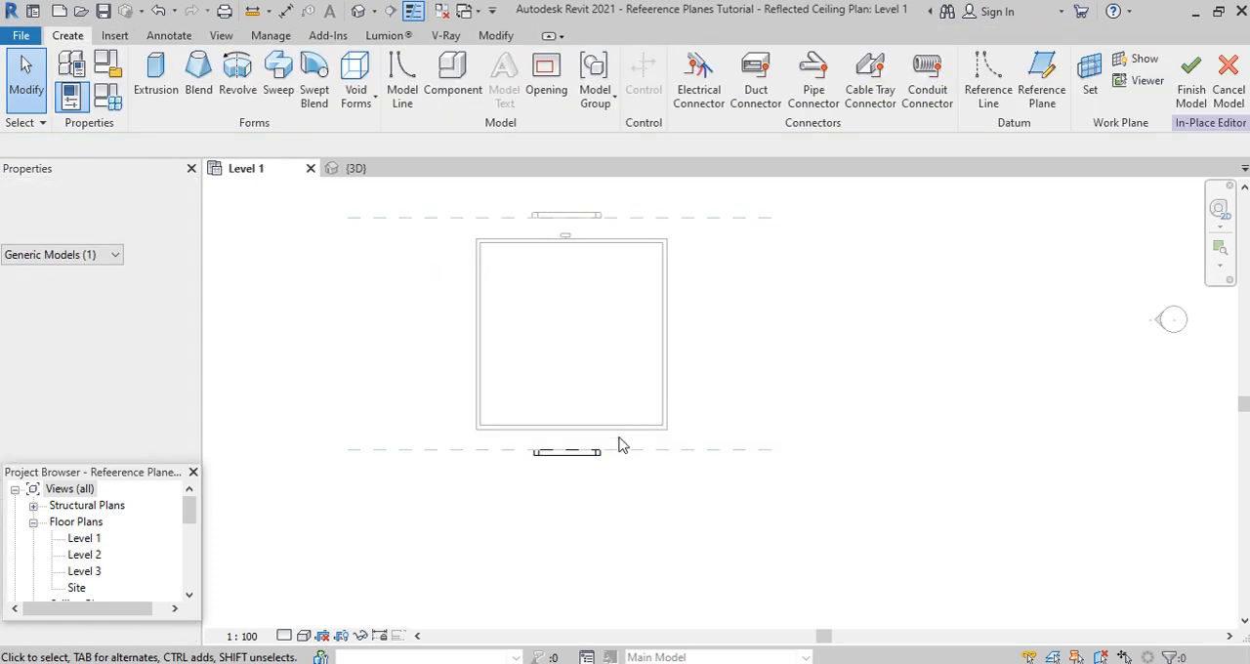
click(570, 454)
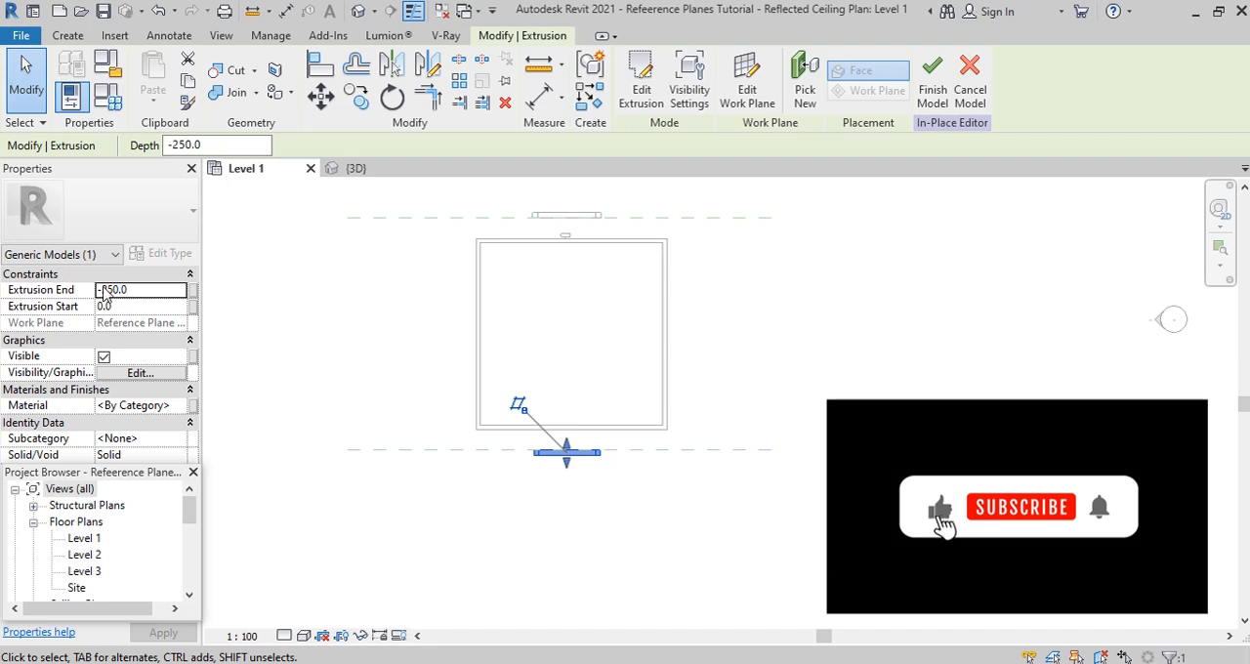
key(BackSpace)
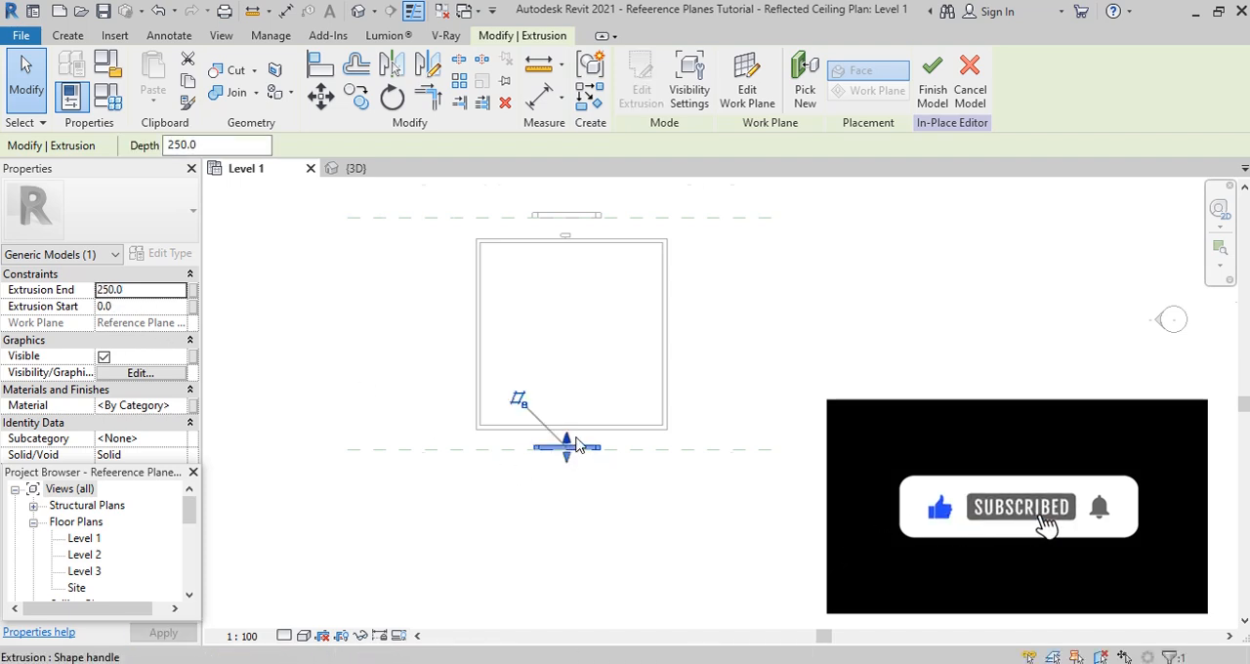
scroll(567, 442, up, 1)
drag(566, 445, 563, 424)
click(786, 397)
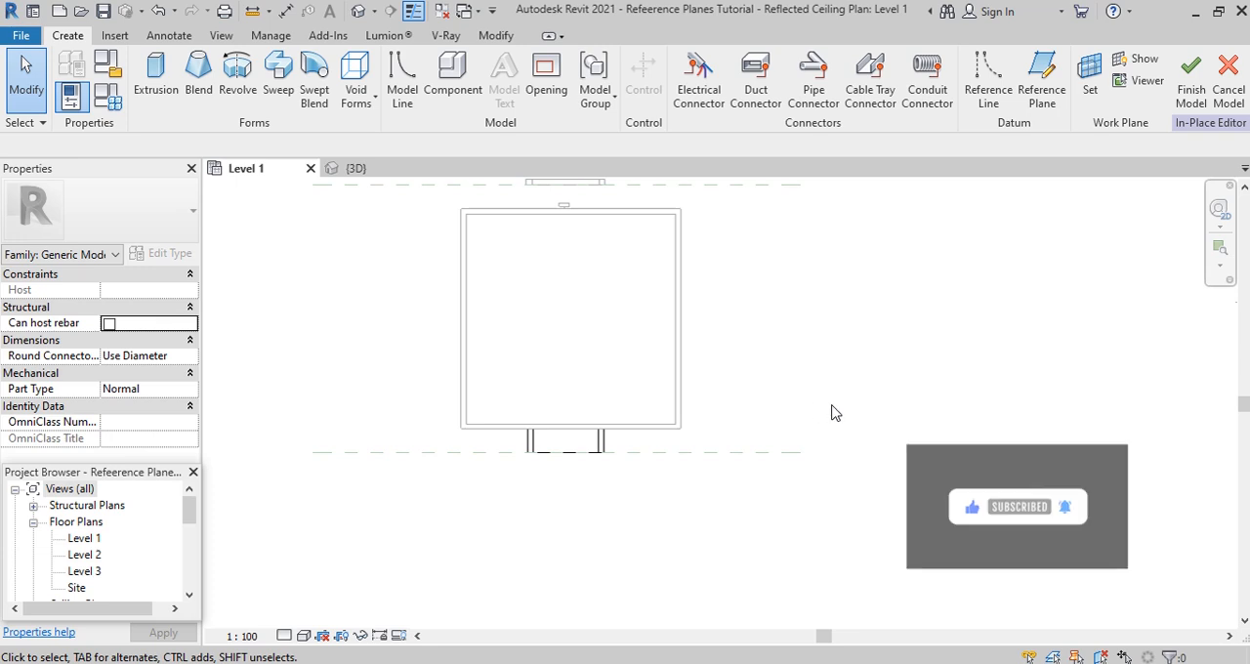
click(1191, 78)
scroll(684, 542, down, 2)
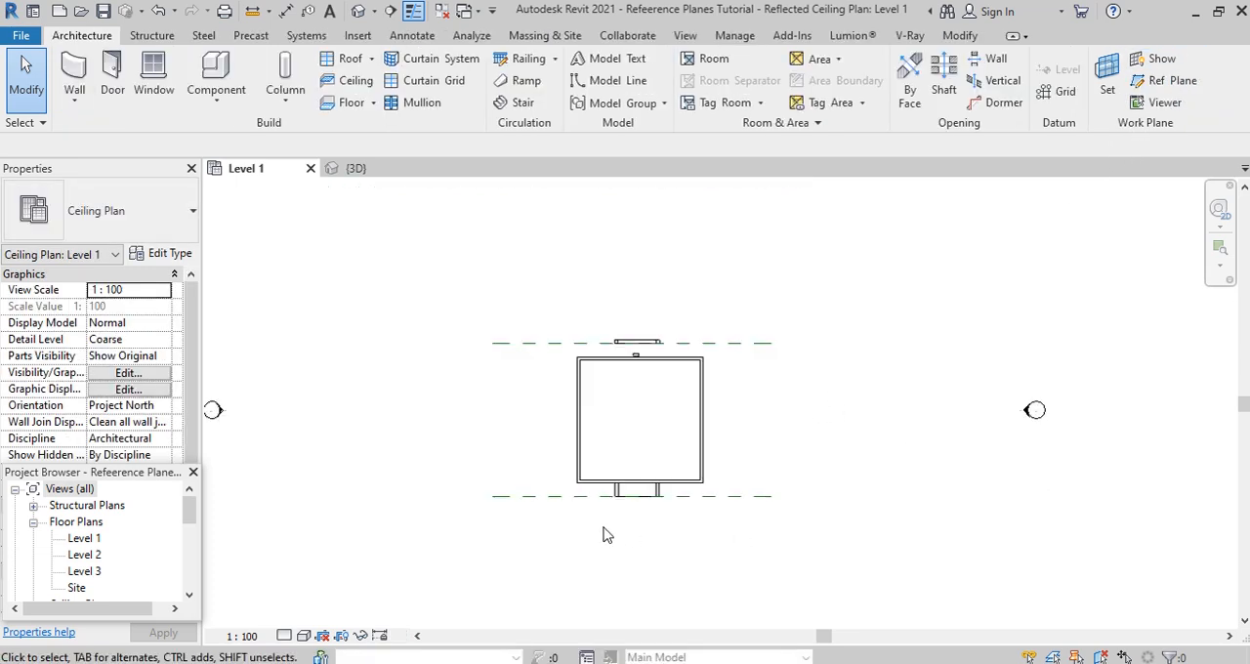
scroll(620, 532, down, 1)
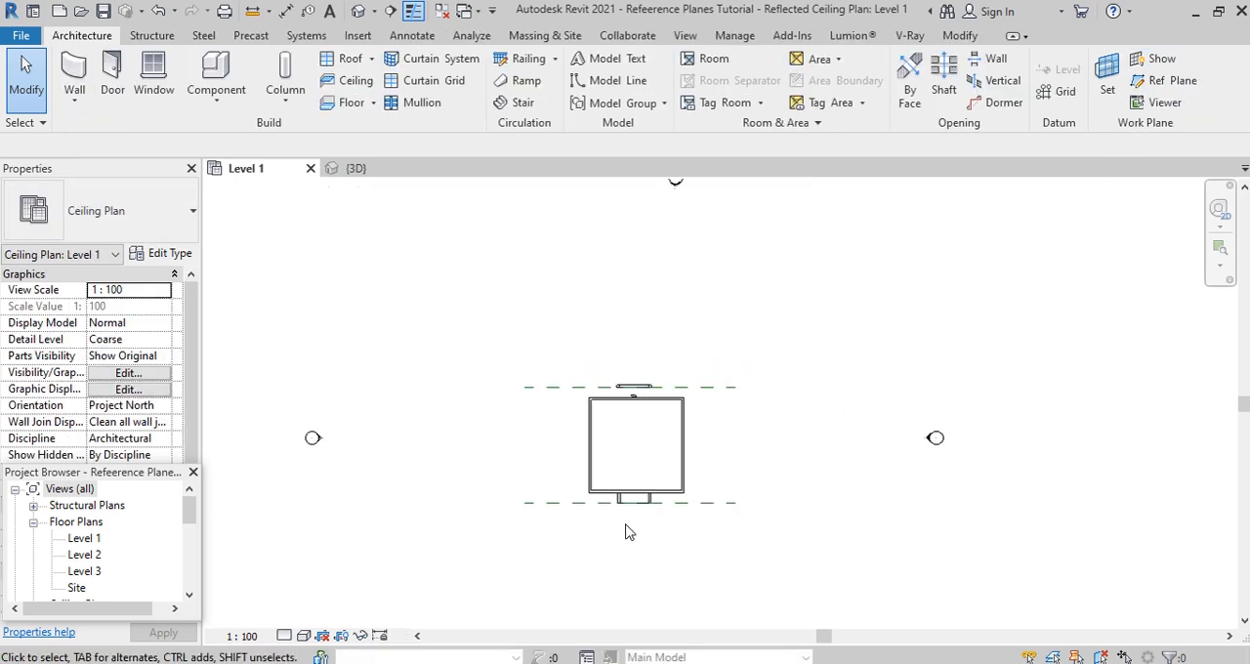
- Draw a horizontal reference plane about 1300 mm below the building's lower wall, extending past both sides of the building
scroll(636, 530, up, 3)
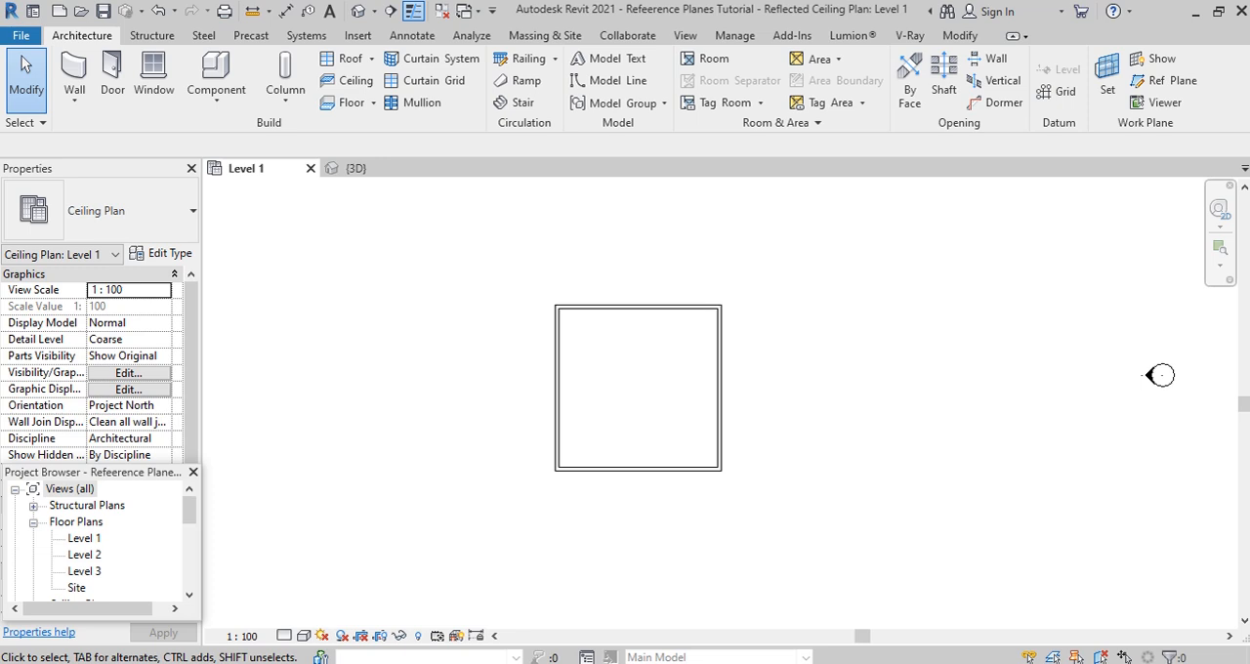
click(1171, 82)
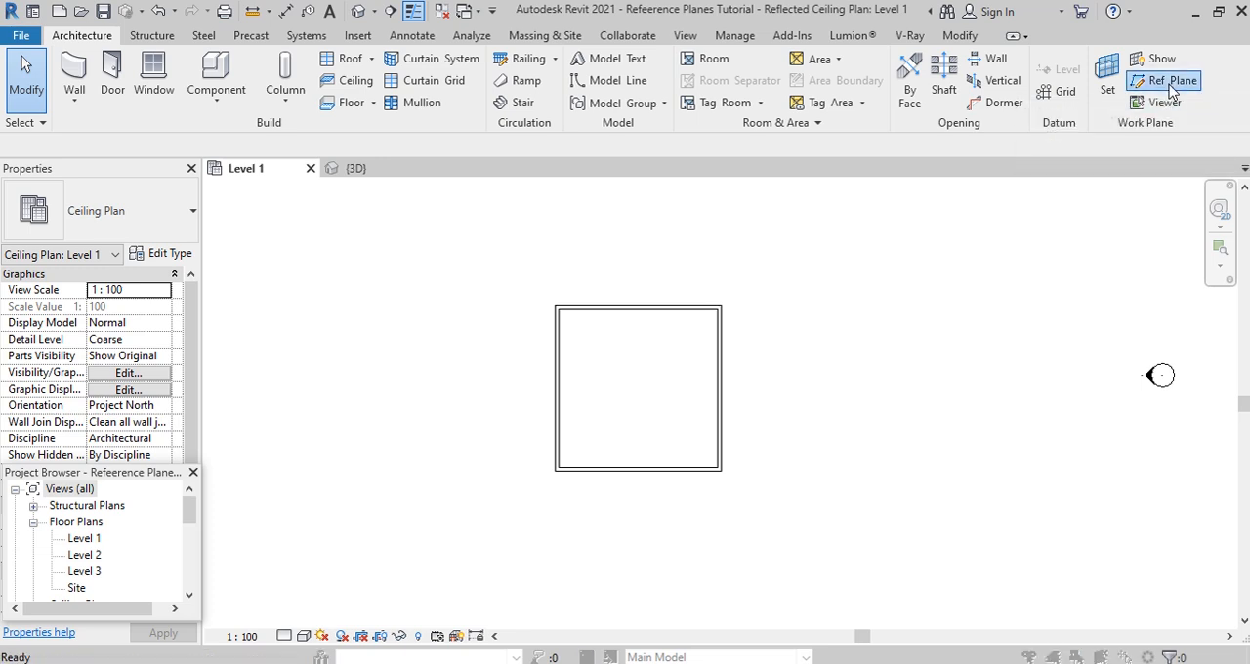
click(577, 298)
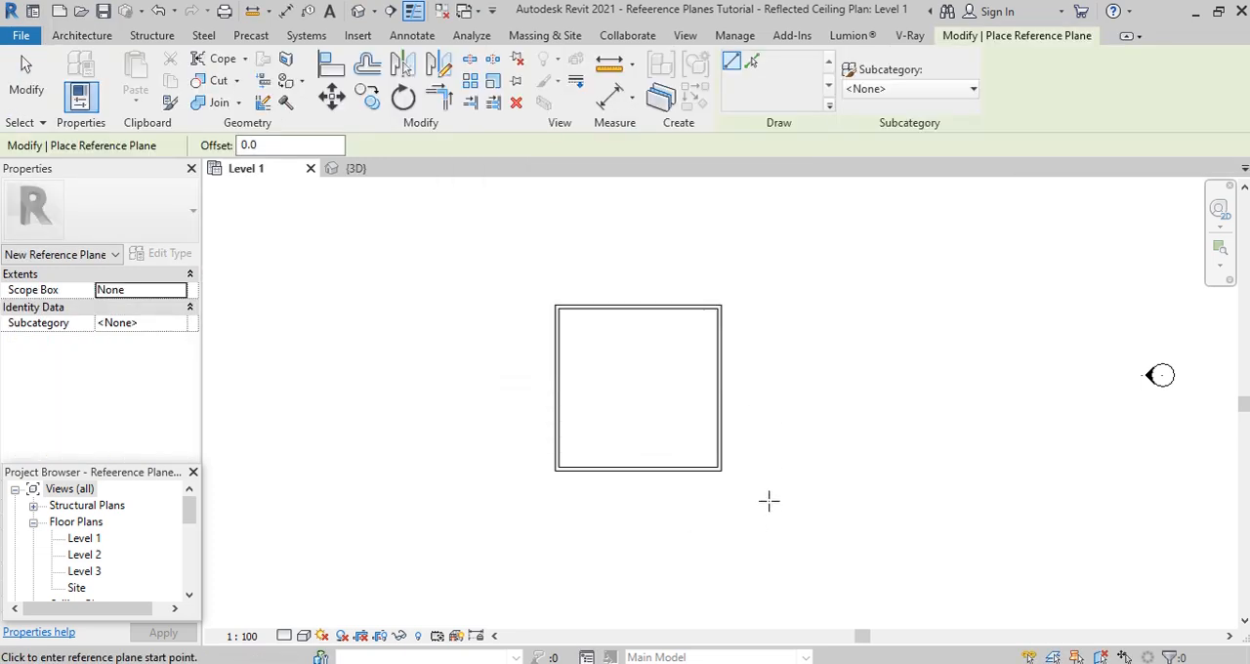
click(782, 495)
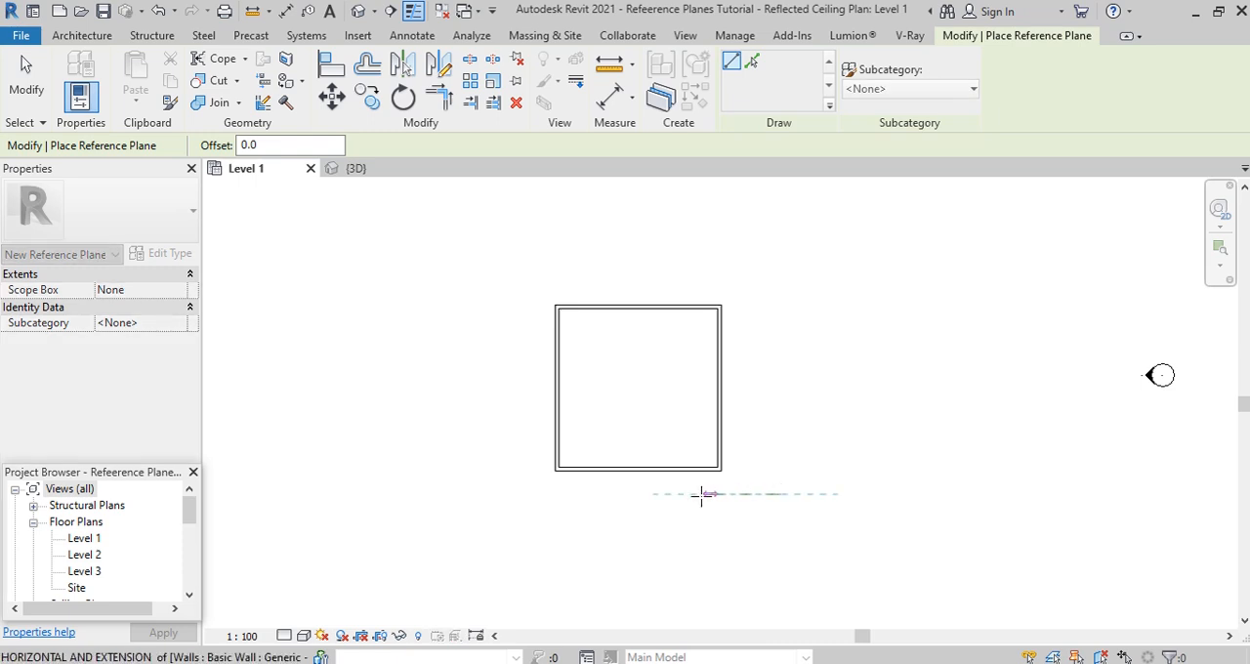
click(467, 494)
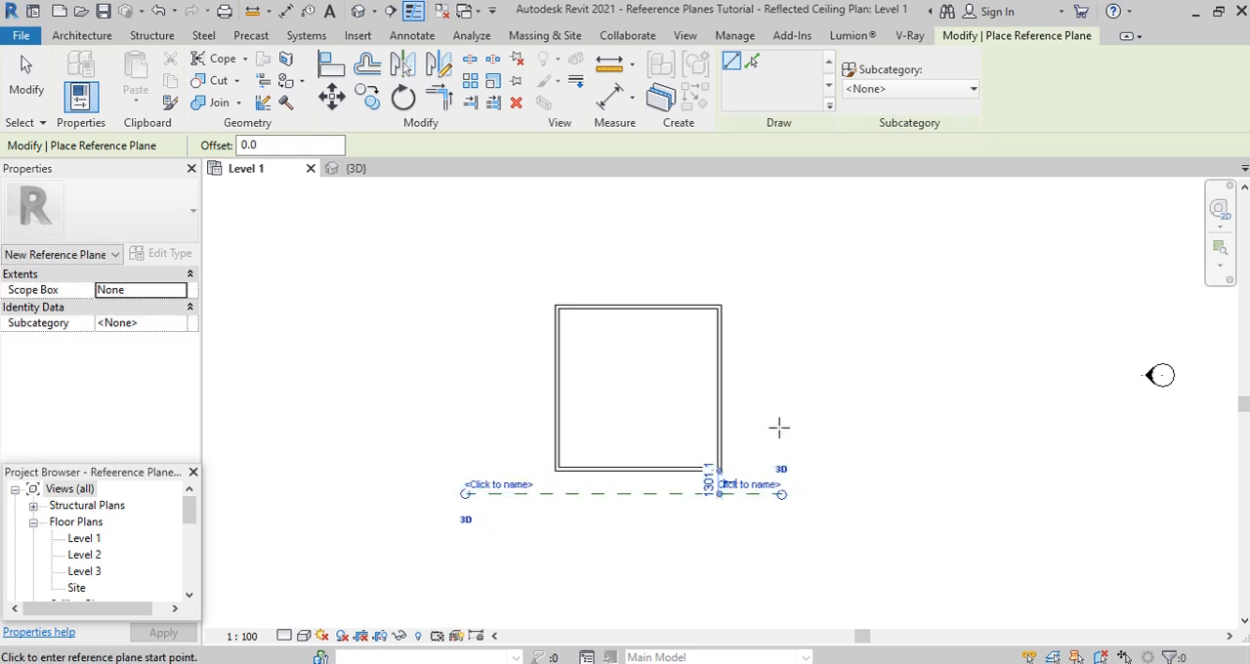
- Set the horizontal reference plane's distance from the lower wall to 1200 mm and name the plane RL
scroll(727, 498, up, 4)
click(697, 460)
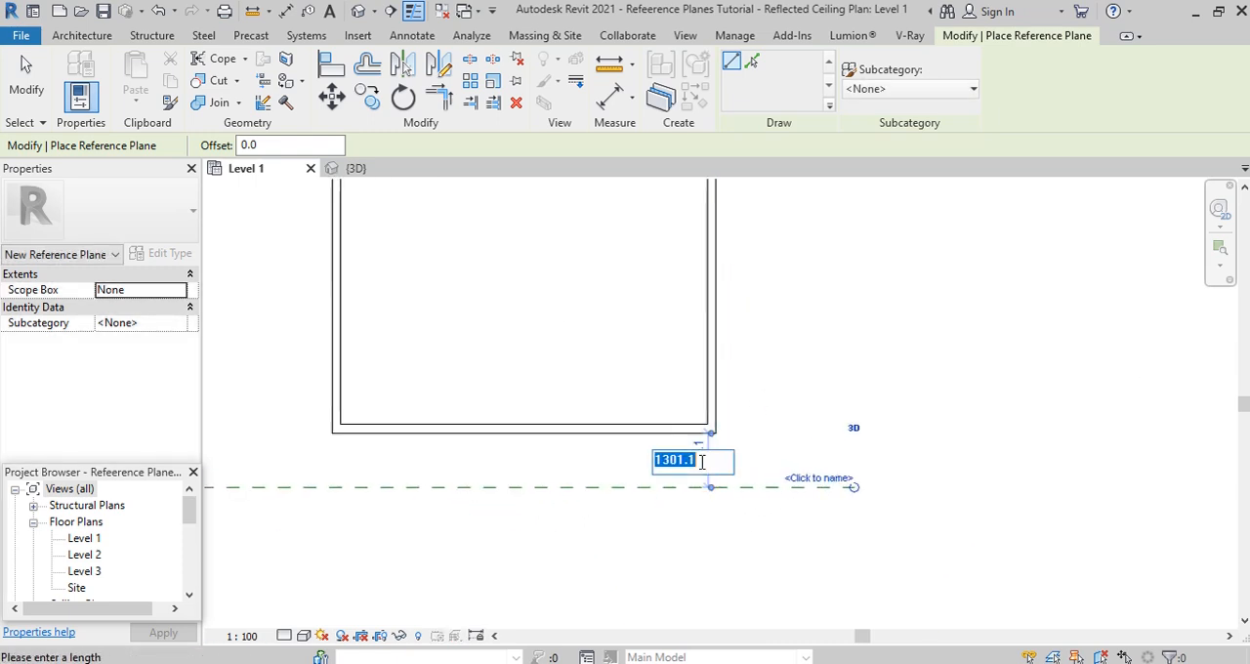
text(12)
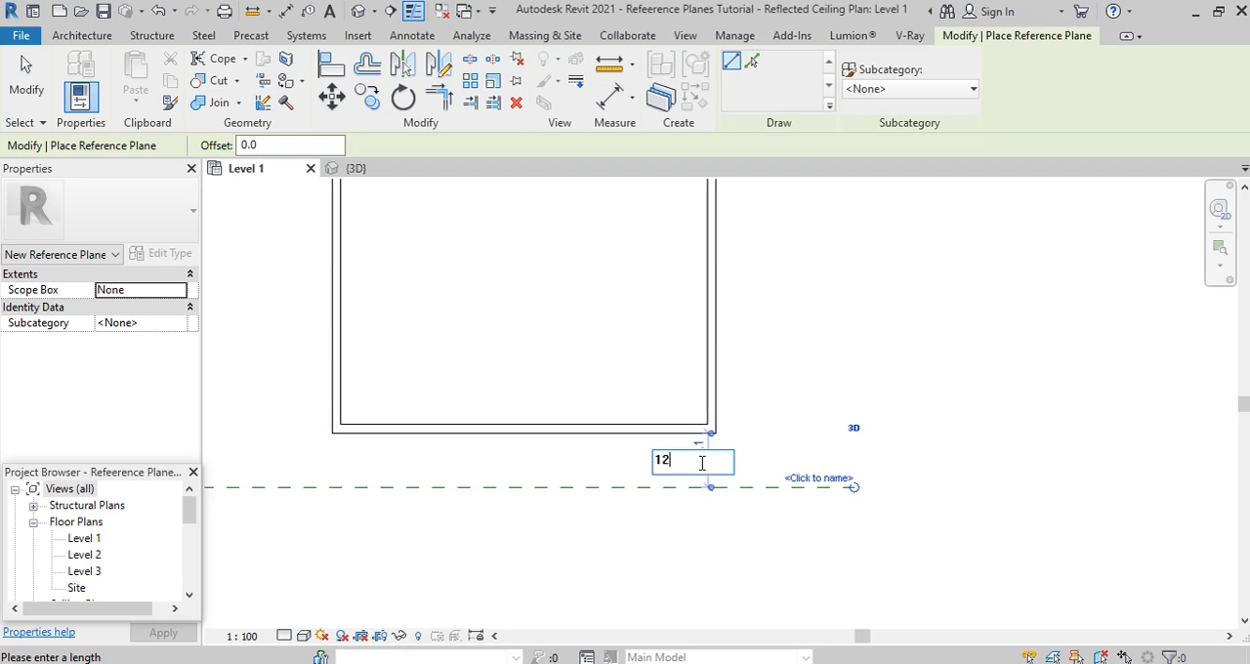
text(00)
key(Return)
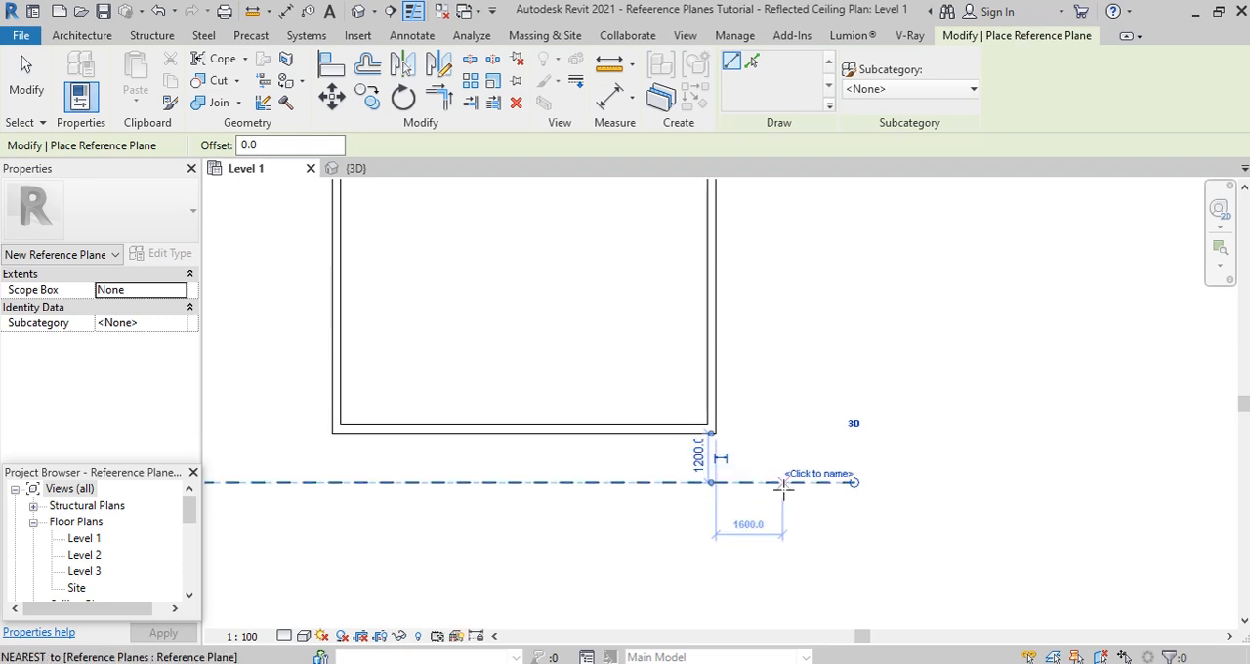
click(819, 477)
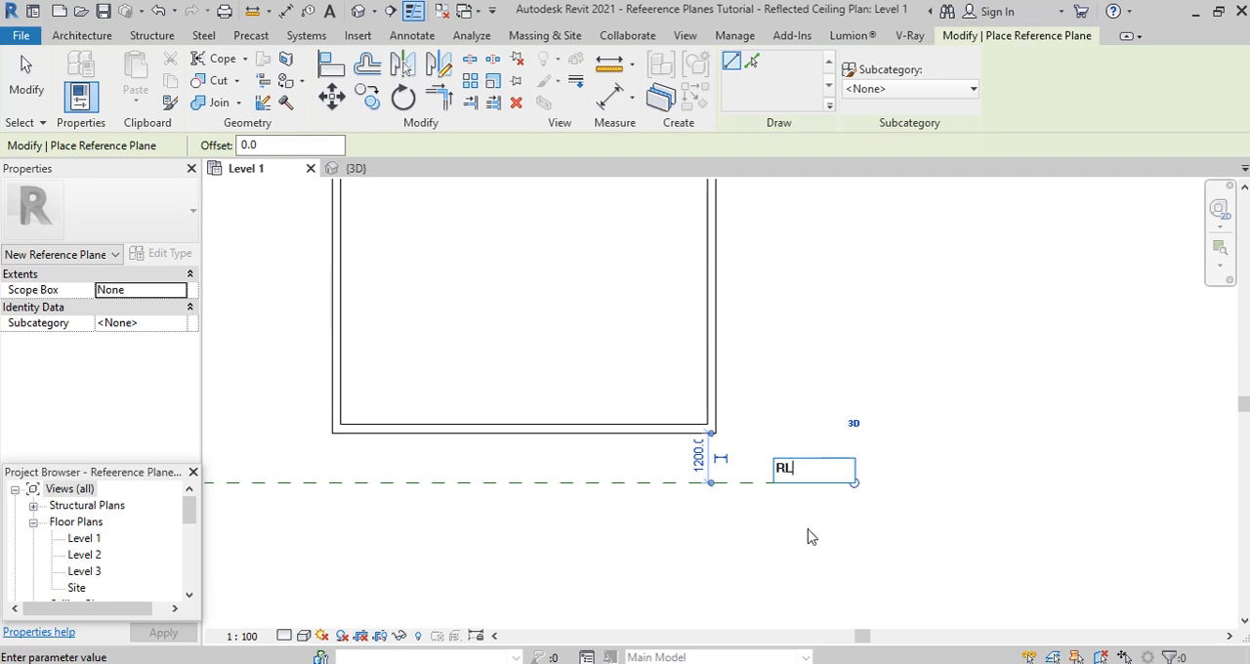
text(RL)
key(Return)
scroll(826, 523, down, 3)
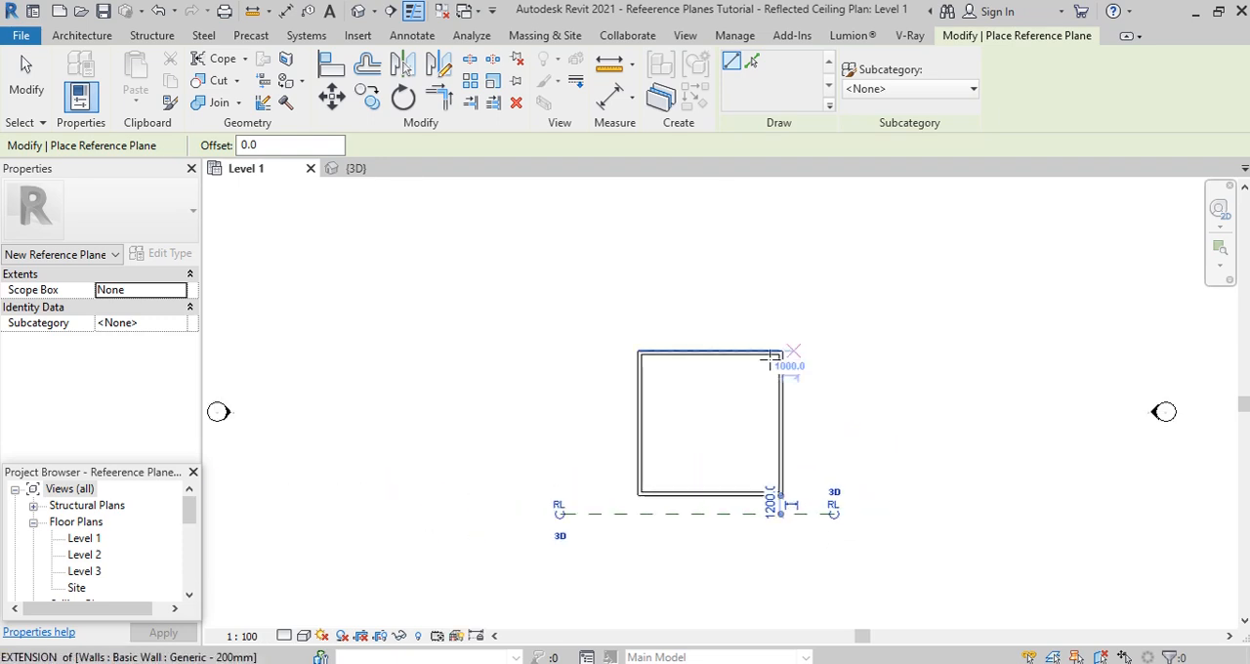
- Draw a vertical reference plane outside the building's left wall, set its distance to 1000 mm and name it D2T
click(623, 540)
scroll(630, 508, up, 3)
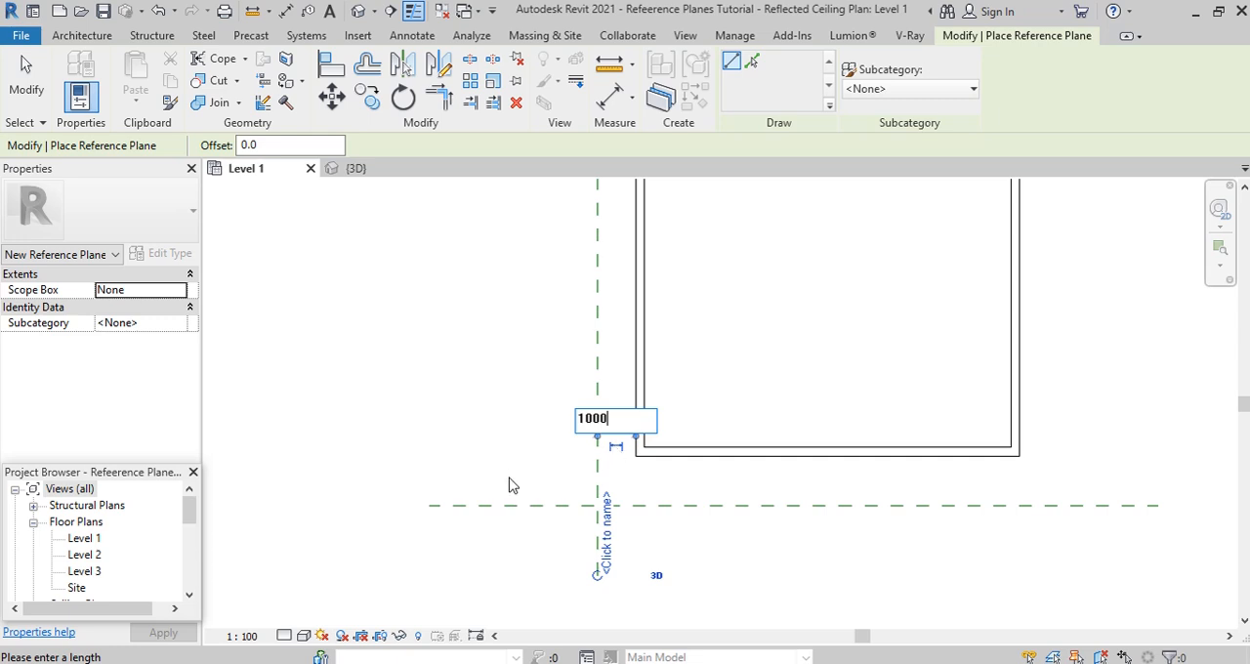
key(Return)
scroll(619, 547, up, 1)
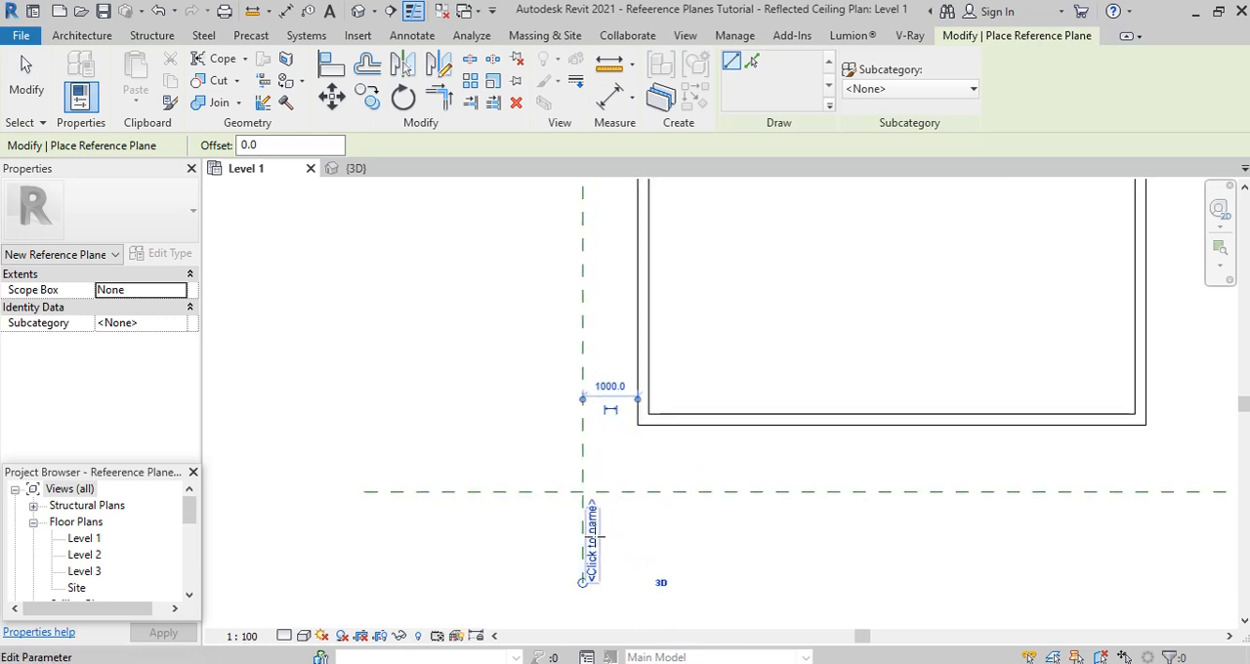
click(591, 535)
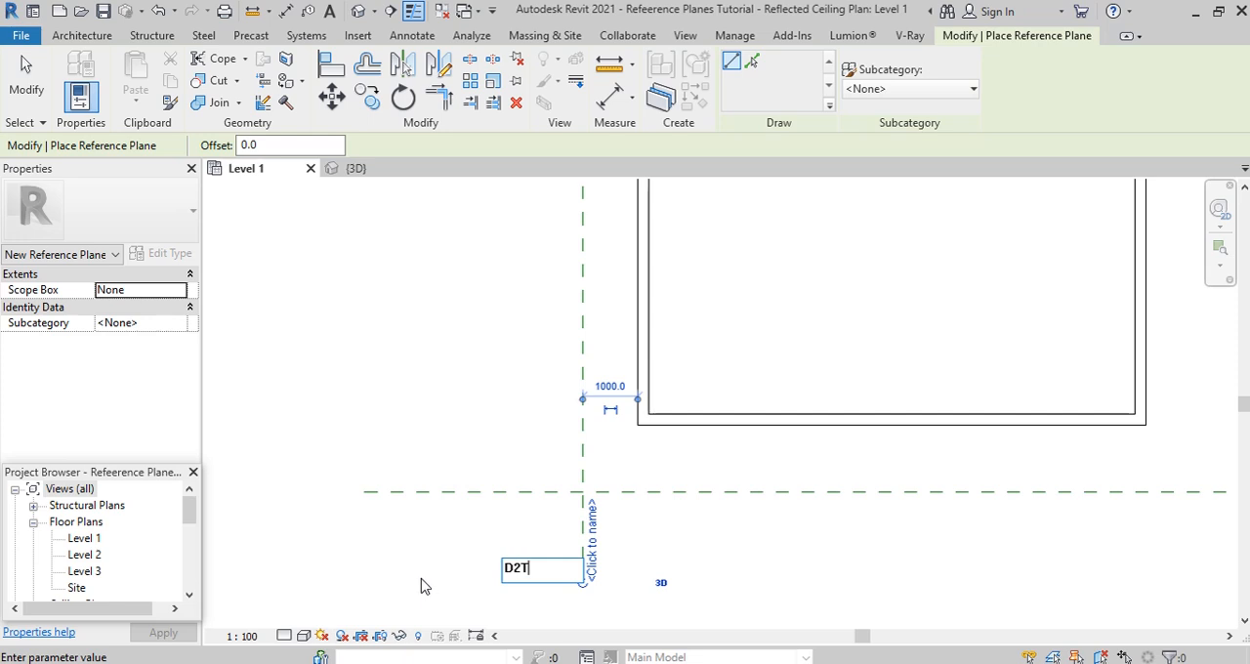
text(D2T)
key(Return)
scroll(483, 538, down, 2)
key(Escape)
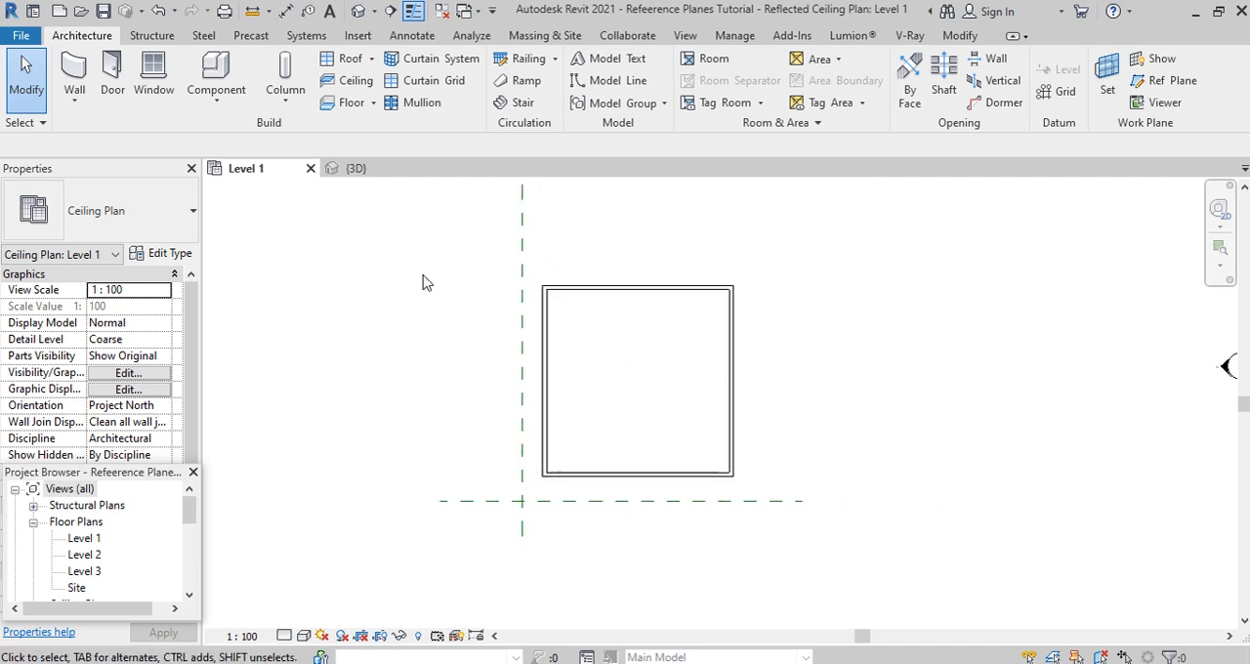
- In the 3D view, set the work plane by name to Reference Plane : RL and display it
click(357, 170)
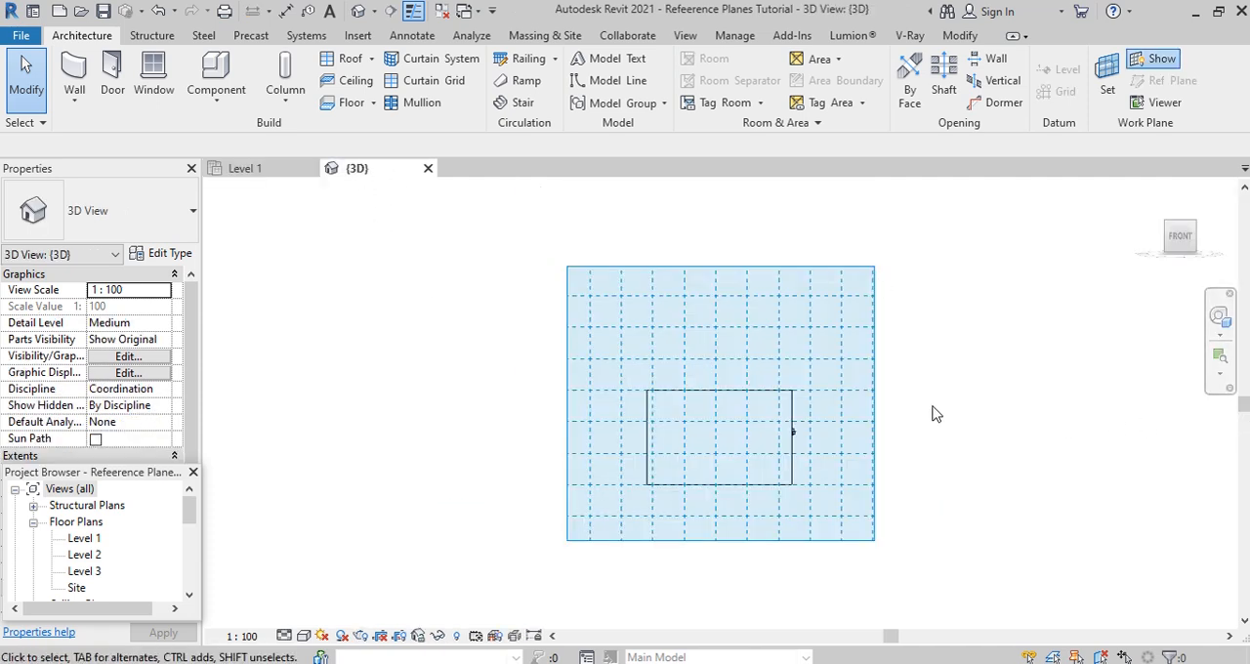
click(1157, 62)
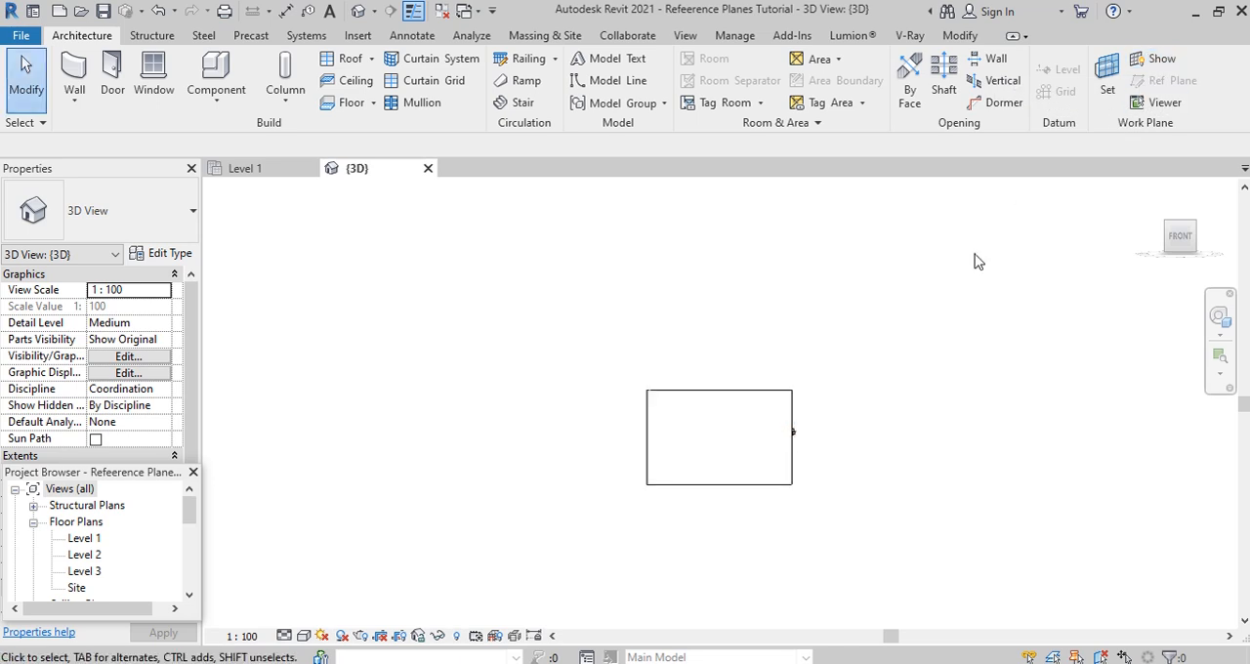
scroll(666, 411, down, 1)
click(1123, 89)
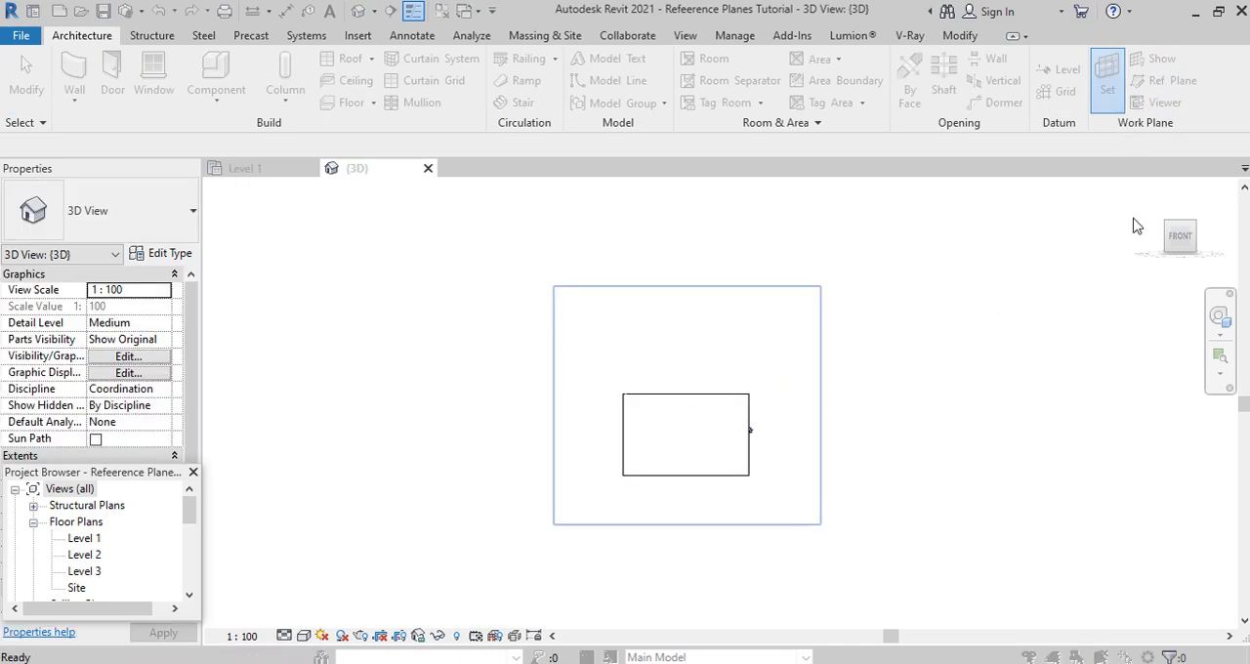
click(1053, 354)
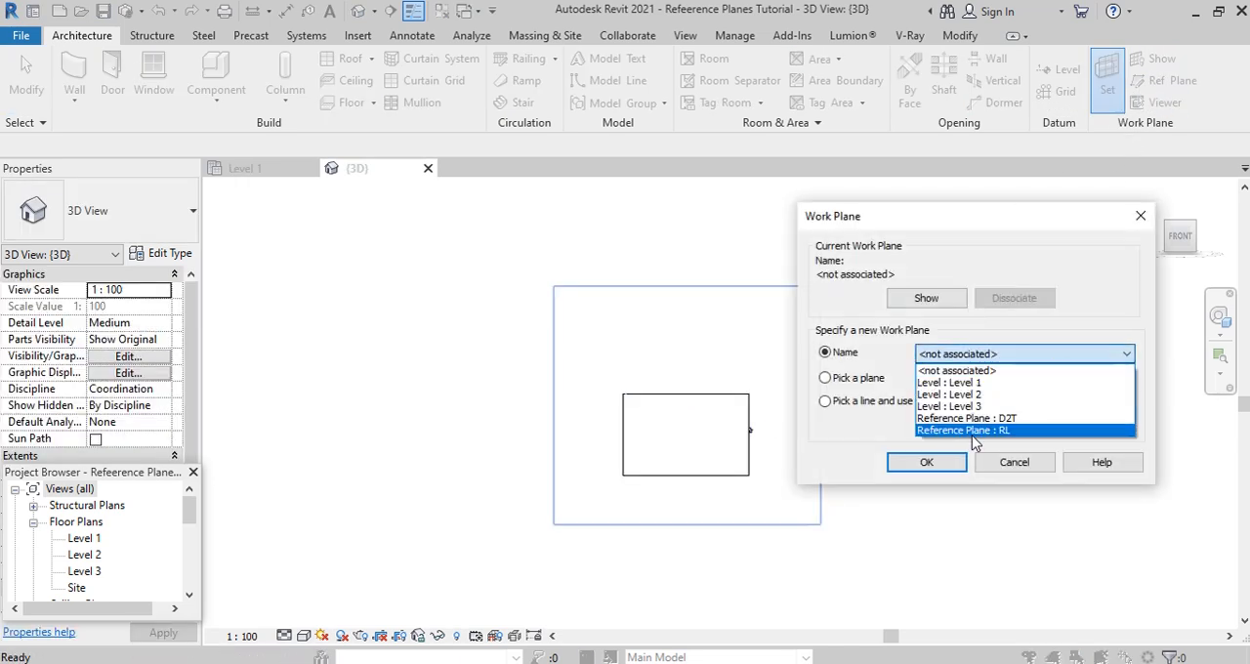
click(997, 431)
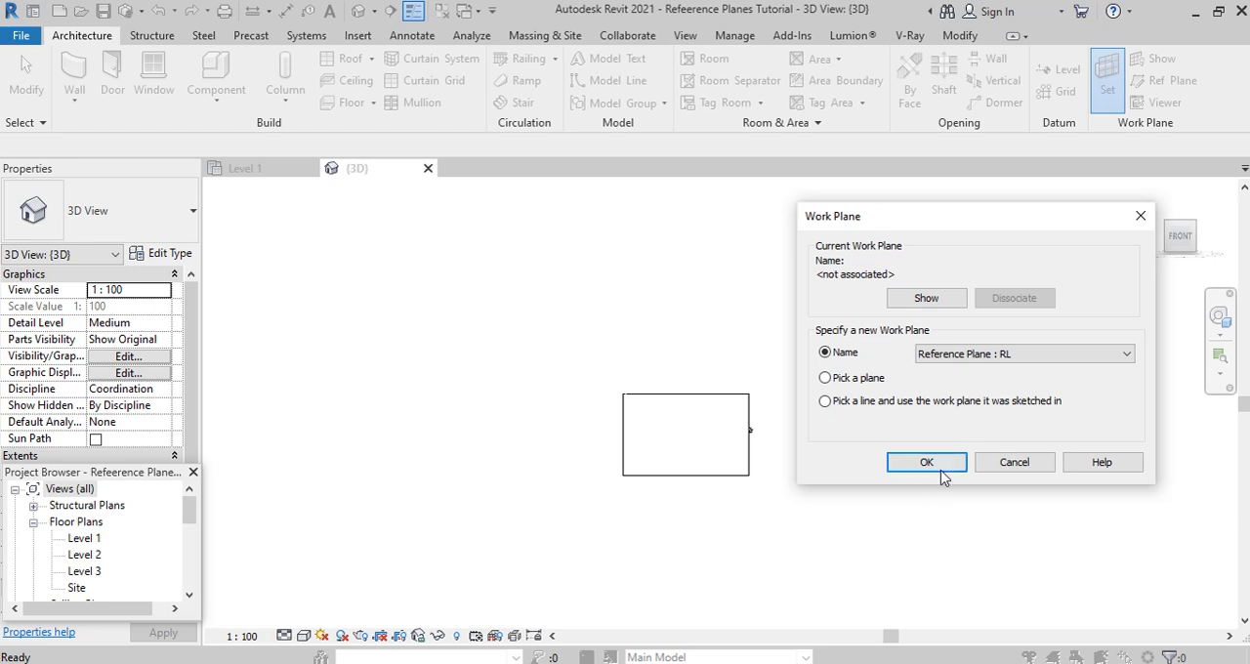
click(927, 462)
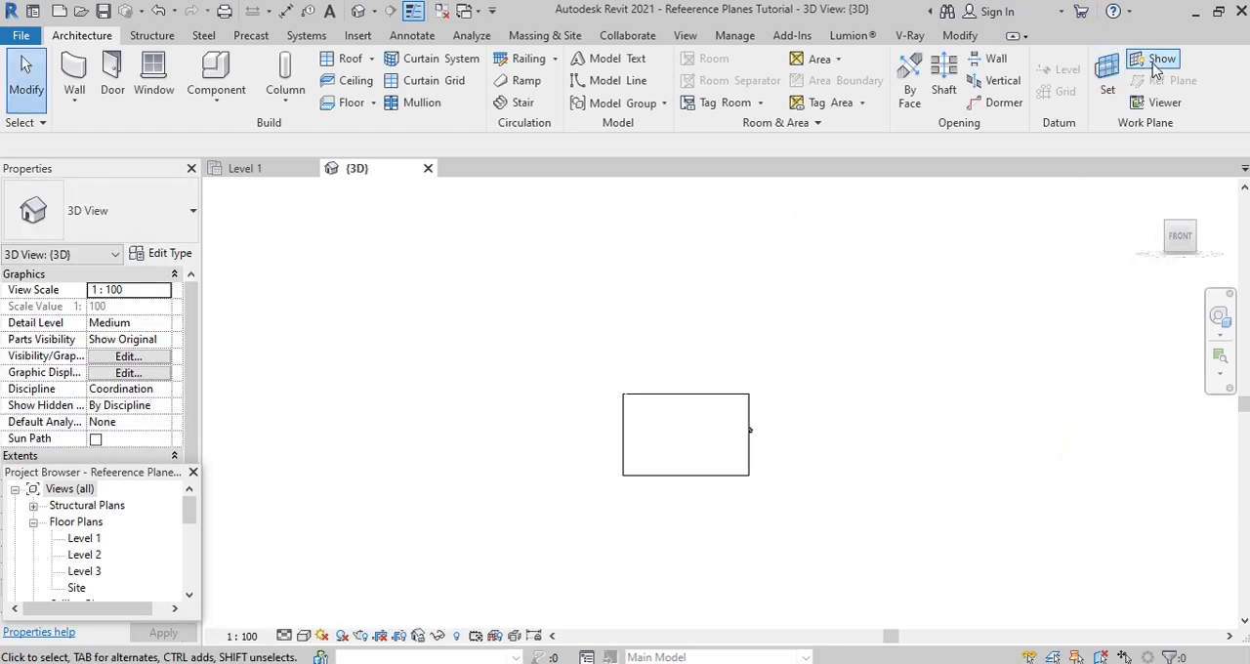
click(1156, 63)
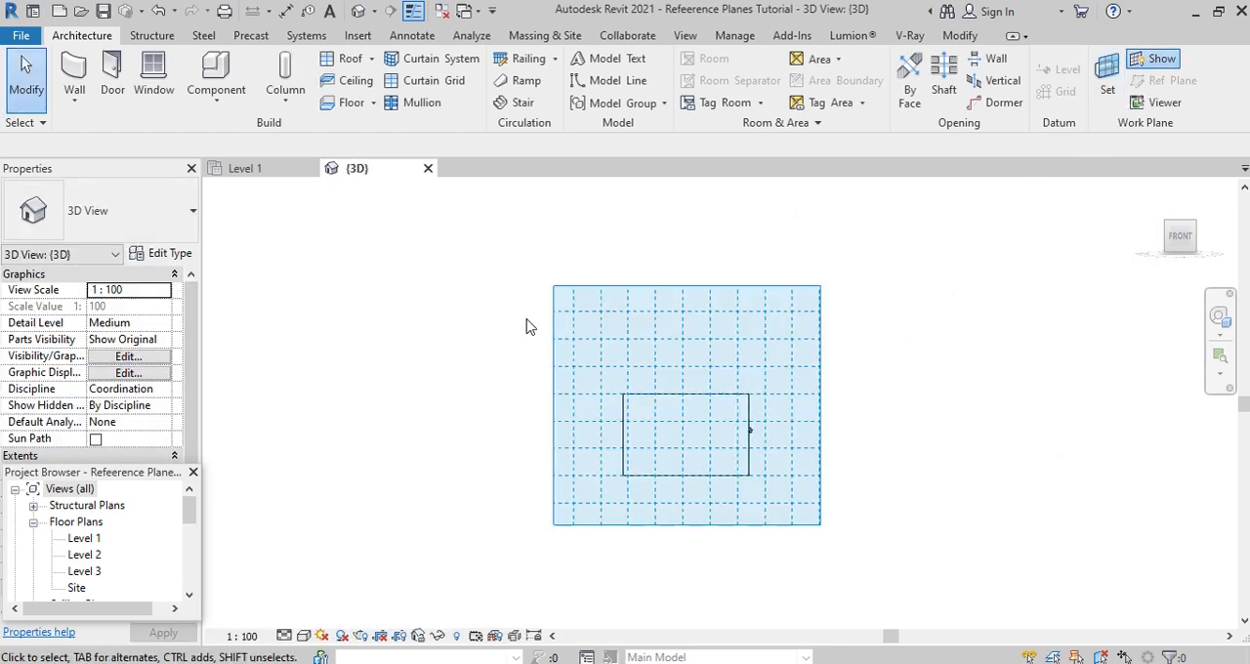
- Start an in-place model in the Generic Models category and name it Generic Models 1
click(216, 97)
click(247, 178)
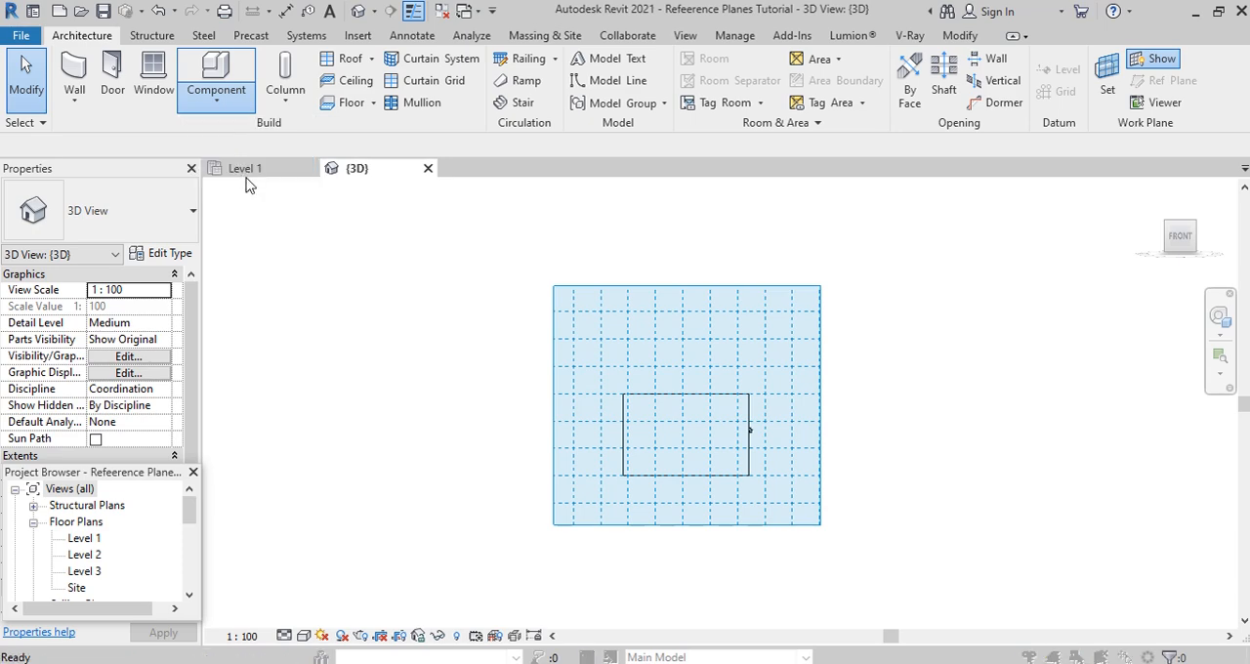
scroll(577, 347, down, 3)
click(550, 339)
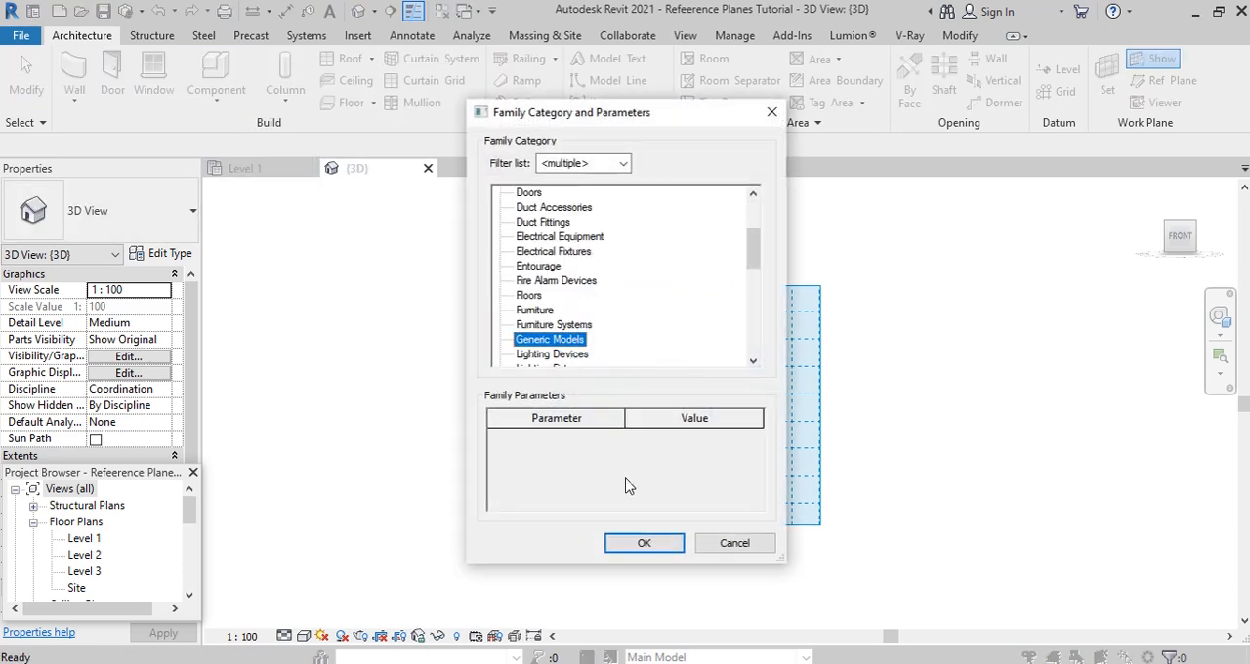
click(649, 543)
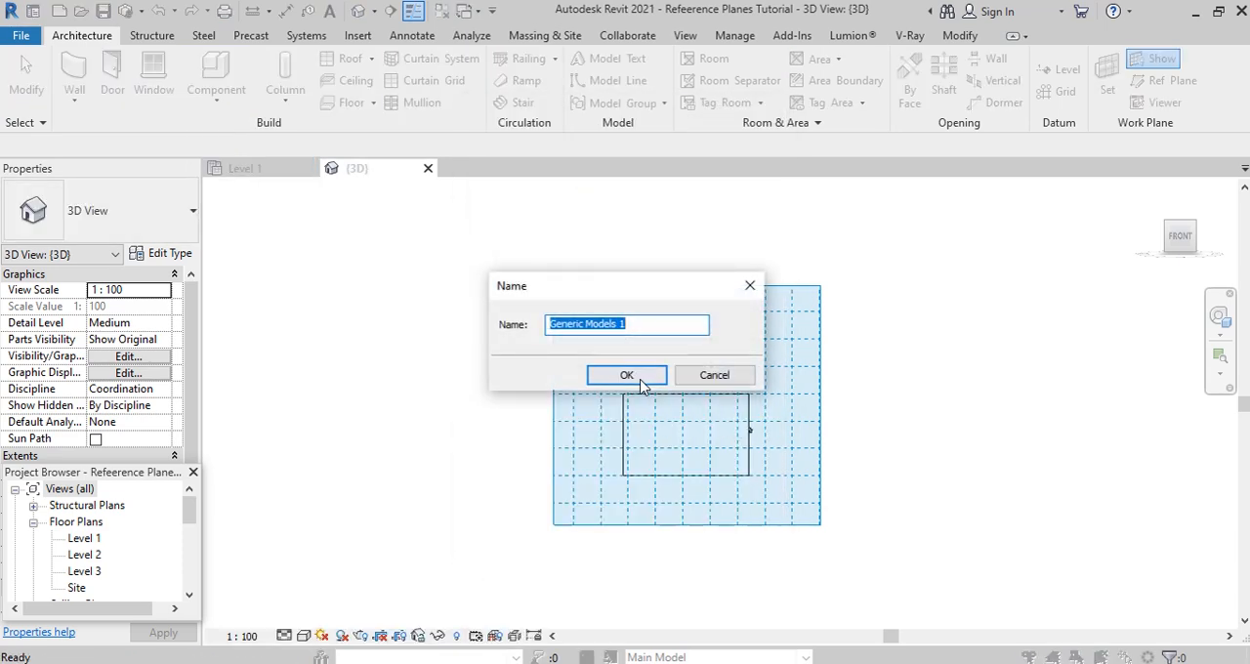
click(626, 376)
- Extrude a circle of about 1892 mm radius to a depth of 250 mm on plane RL, in front of the building, and finish the model
click(156, 80)
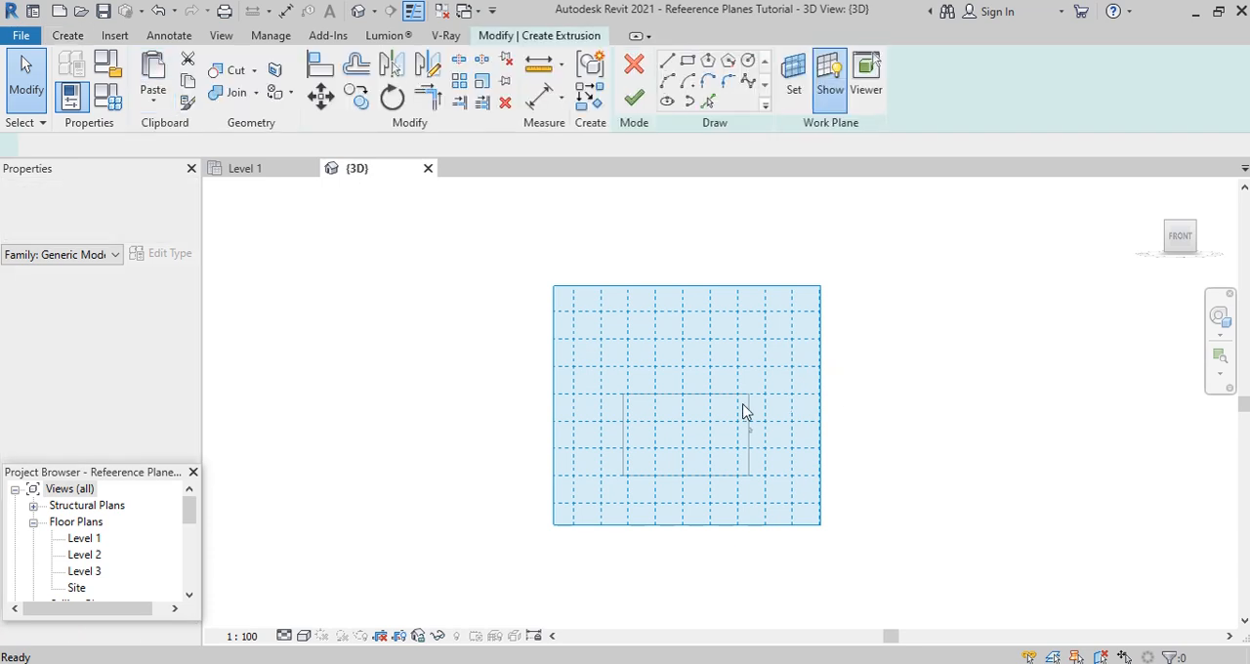
click(747, 60)
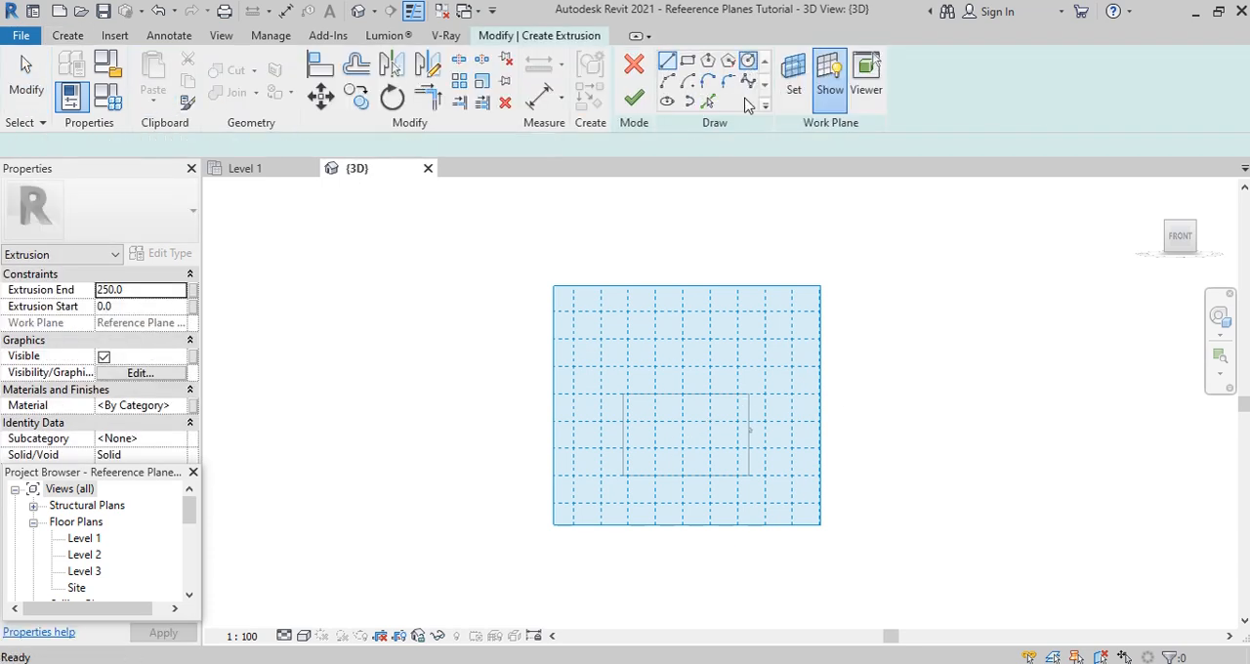
click(682, 430)
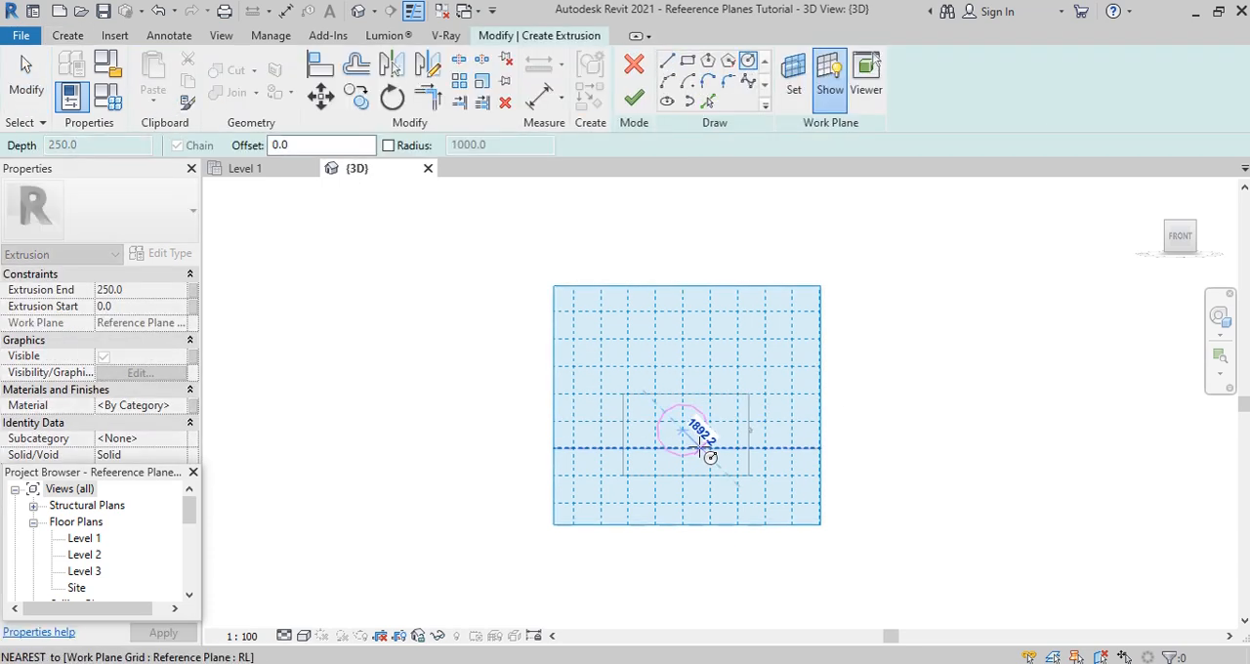
click(707, 455)
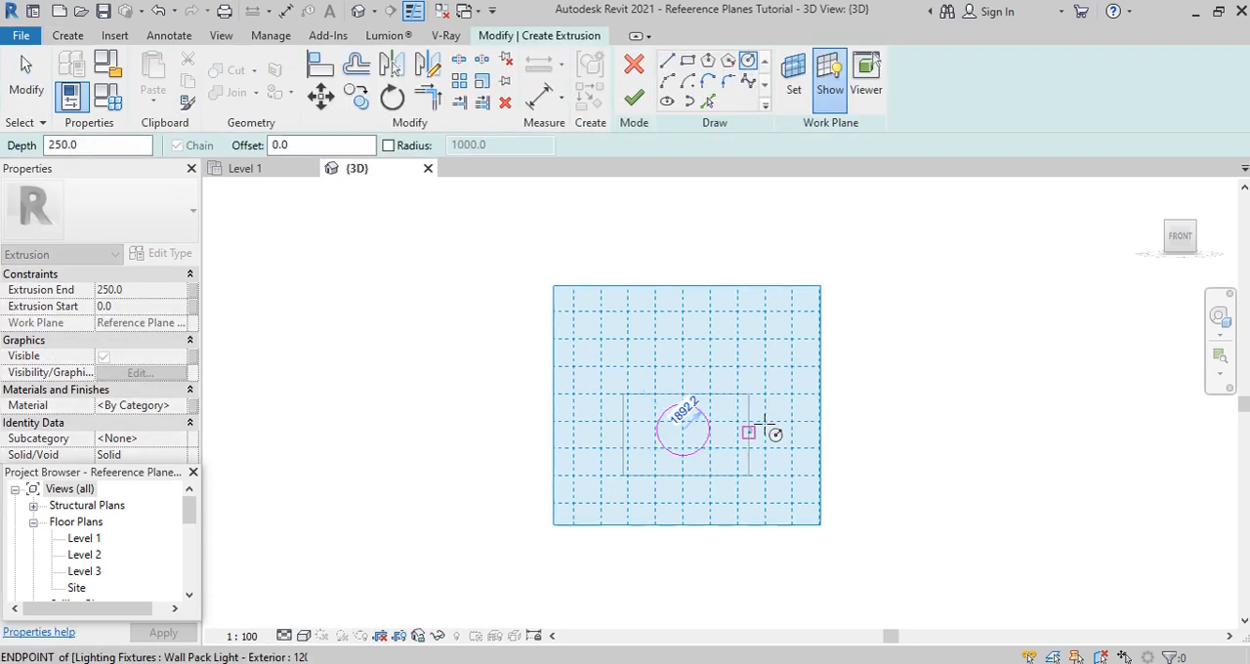
click(643, 98)
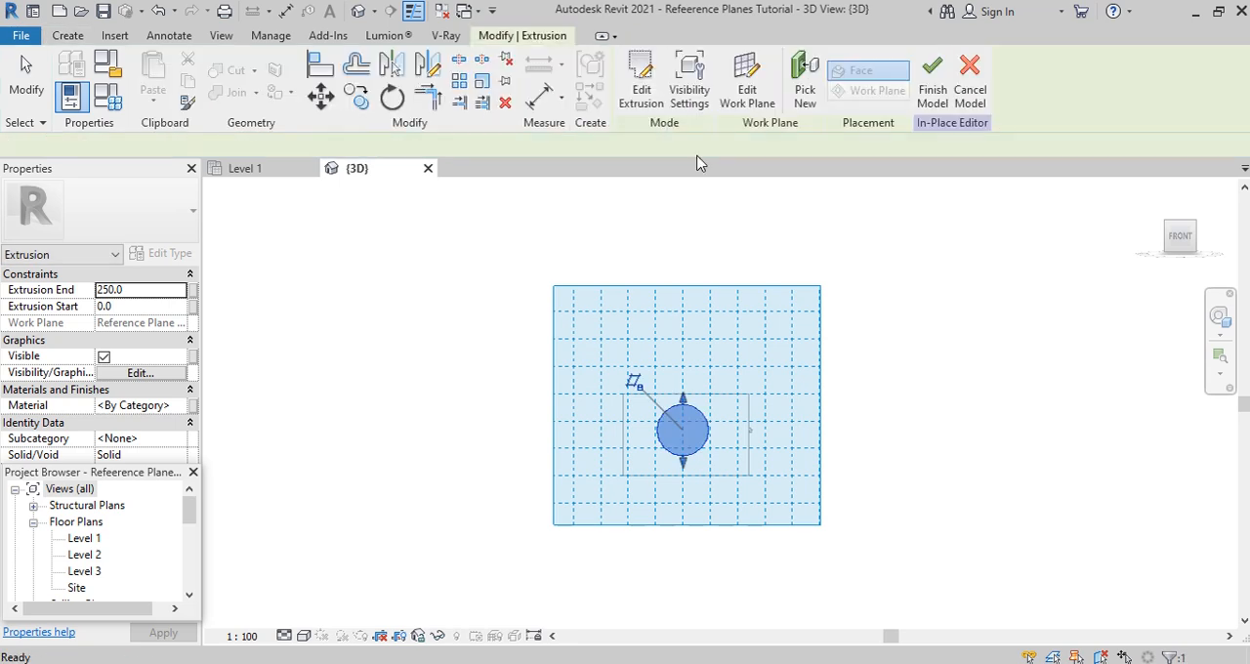
click(933, 73)
- Set the work plane by name to Reference Plane : D2T
shift+middle_drag(874, 453, 703, 522)
scroll(603, 434, up, 2)
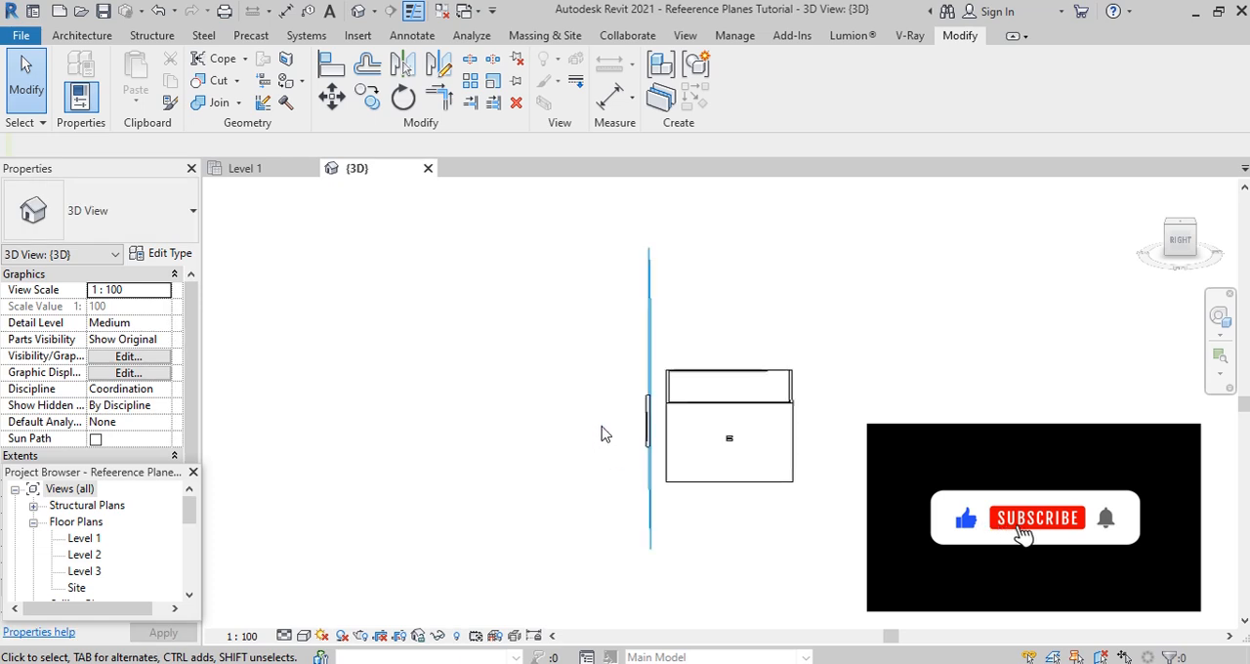
scroll(636, 438, up, 2)
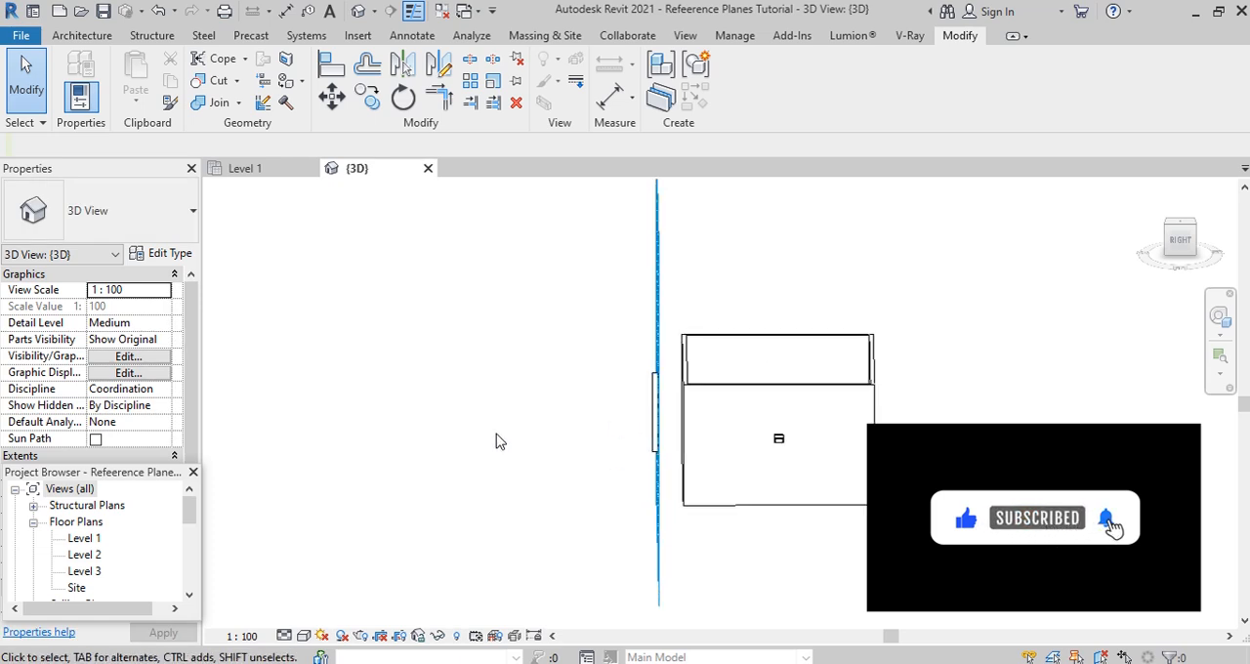
scroll(662, 436, up, 1)
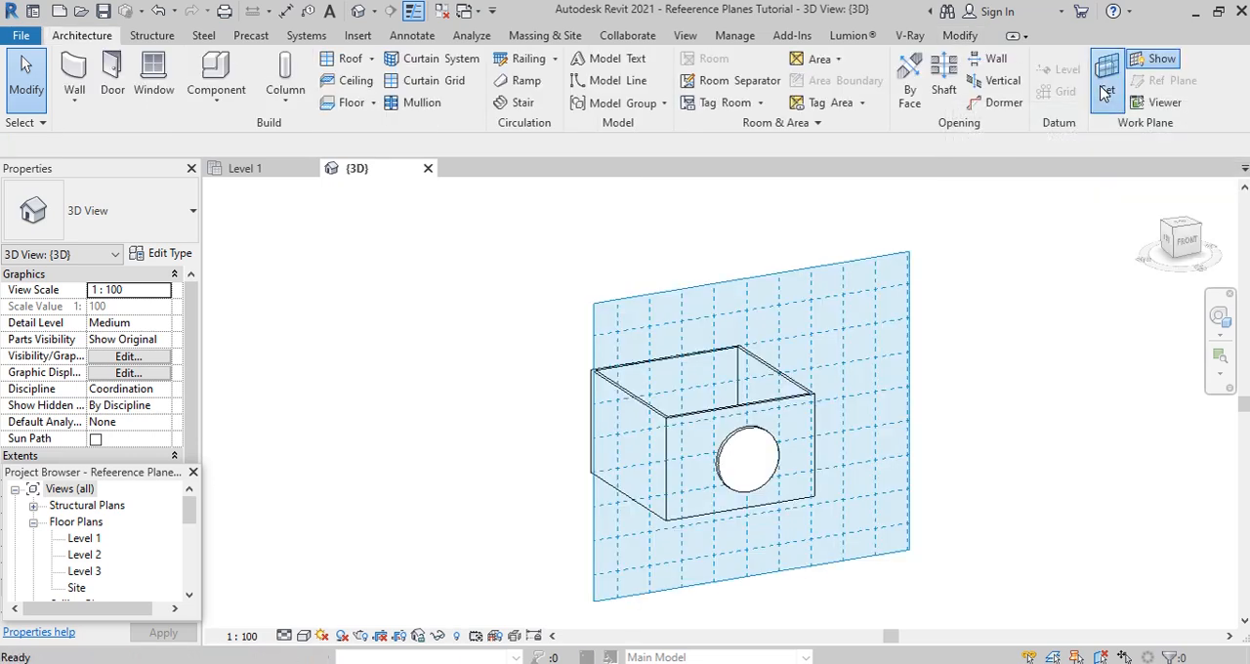
click(1104, 92)
click(1031, 353)
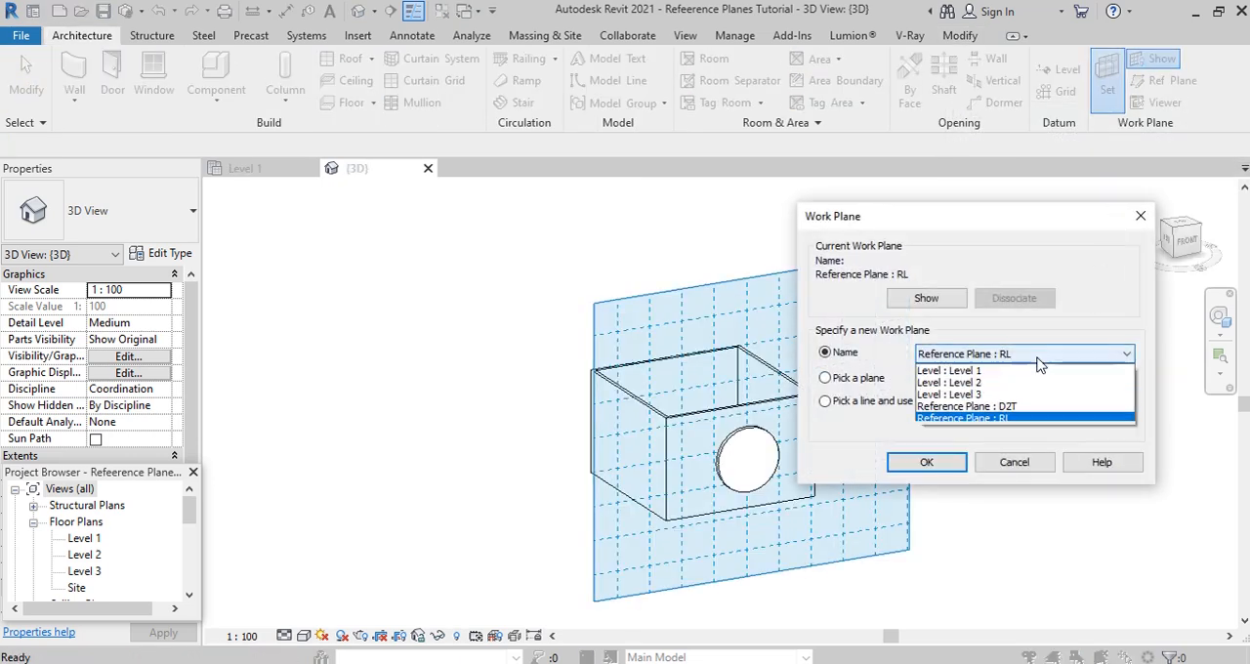
click(1007, 407)
click(943, 465)
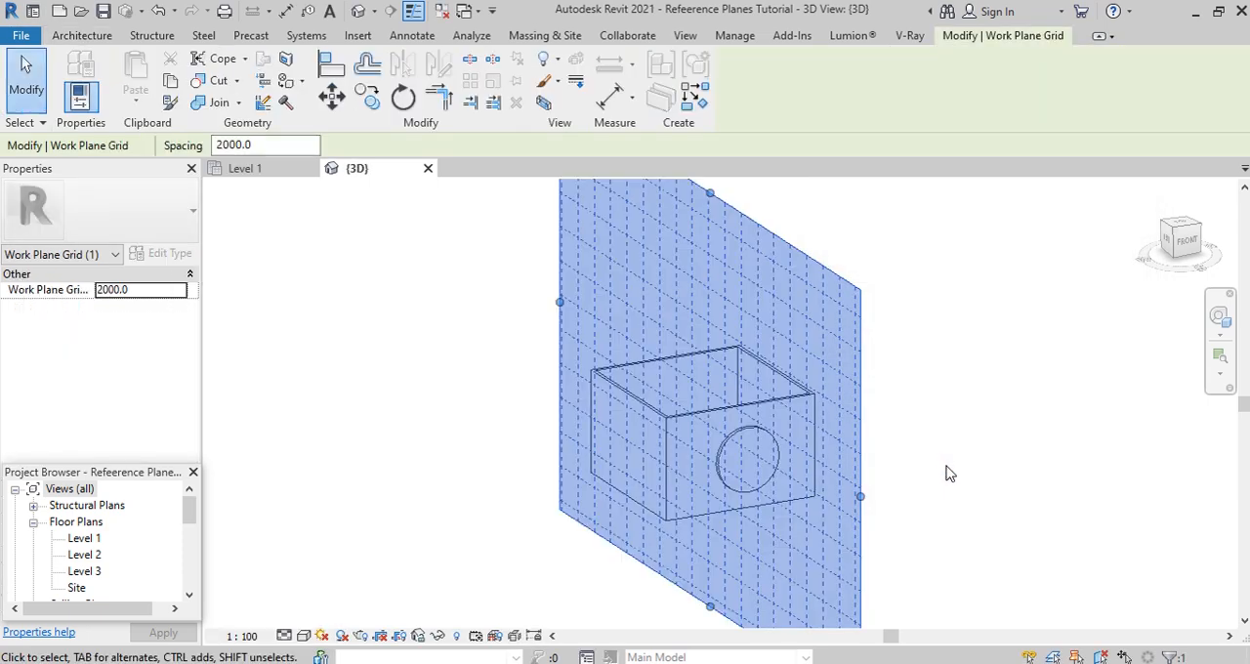
- Shrink the displayed D2T work plane grid from its side and upper edge so it fits more closely around the building
drag(909, 415, 726, 415)
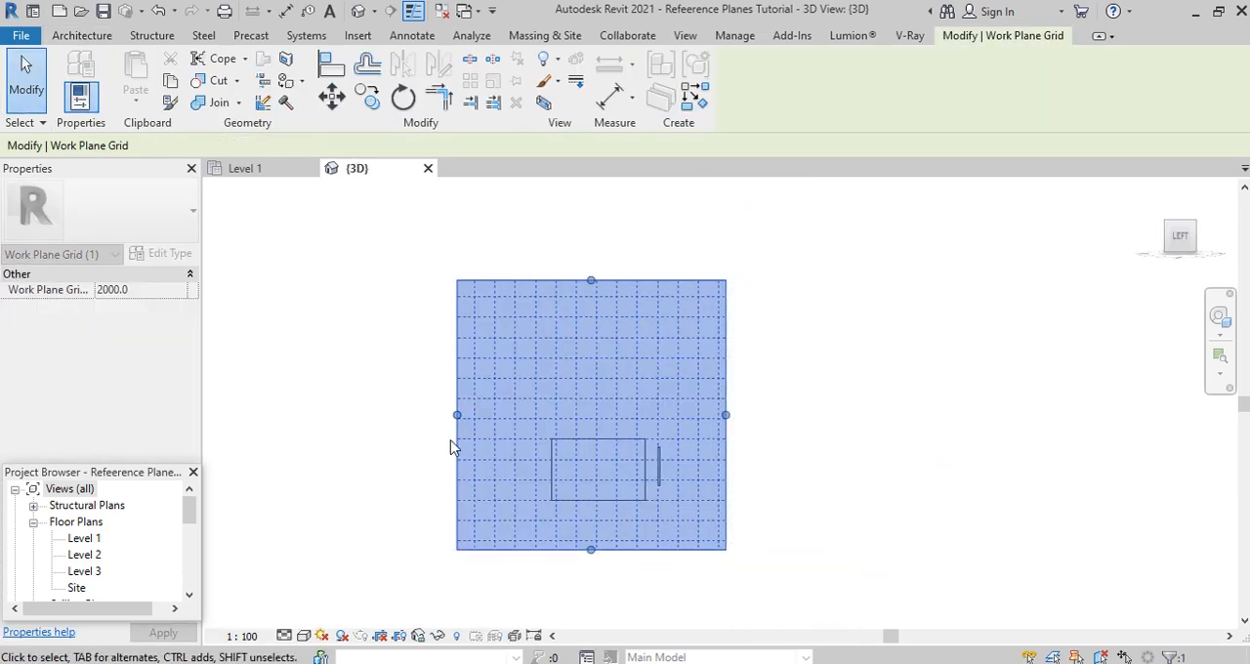
drag(459, 418, 494, 418)
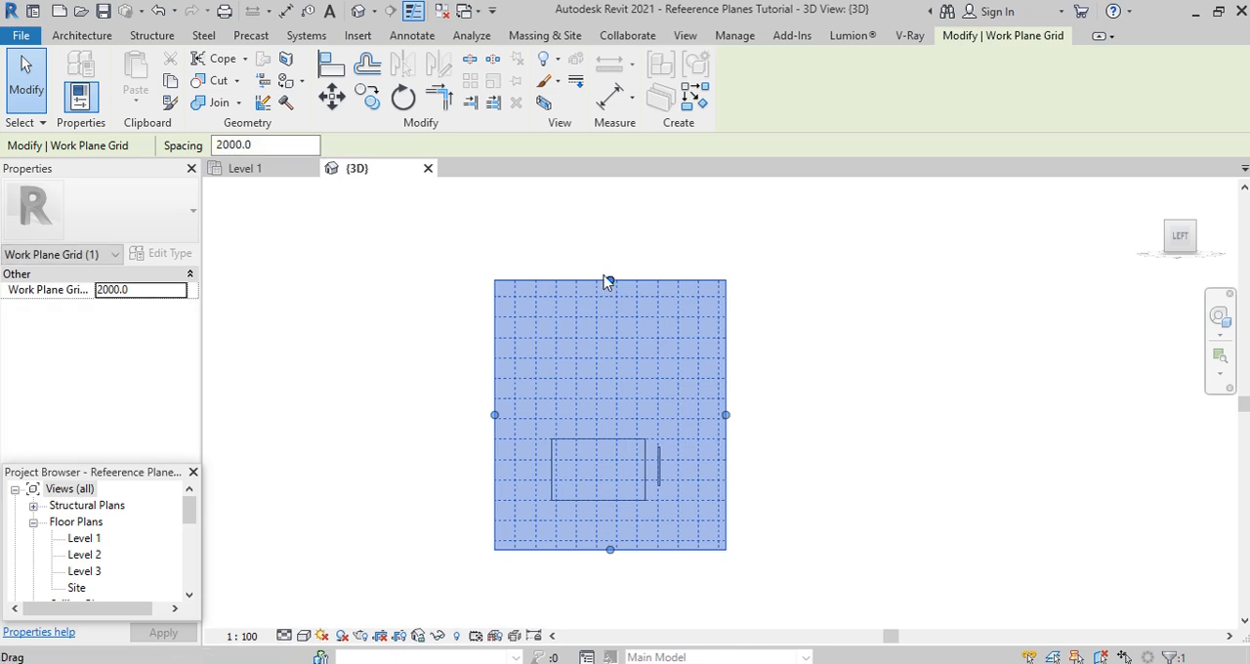
drag(611, 283, 611, 380)
click(831, 480)
scroll(701, 371, down, 2)
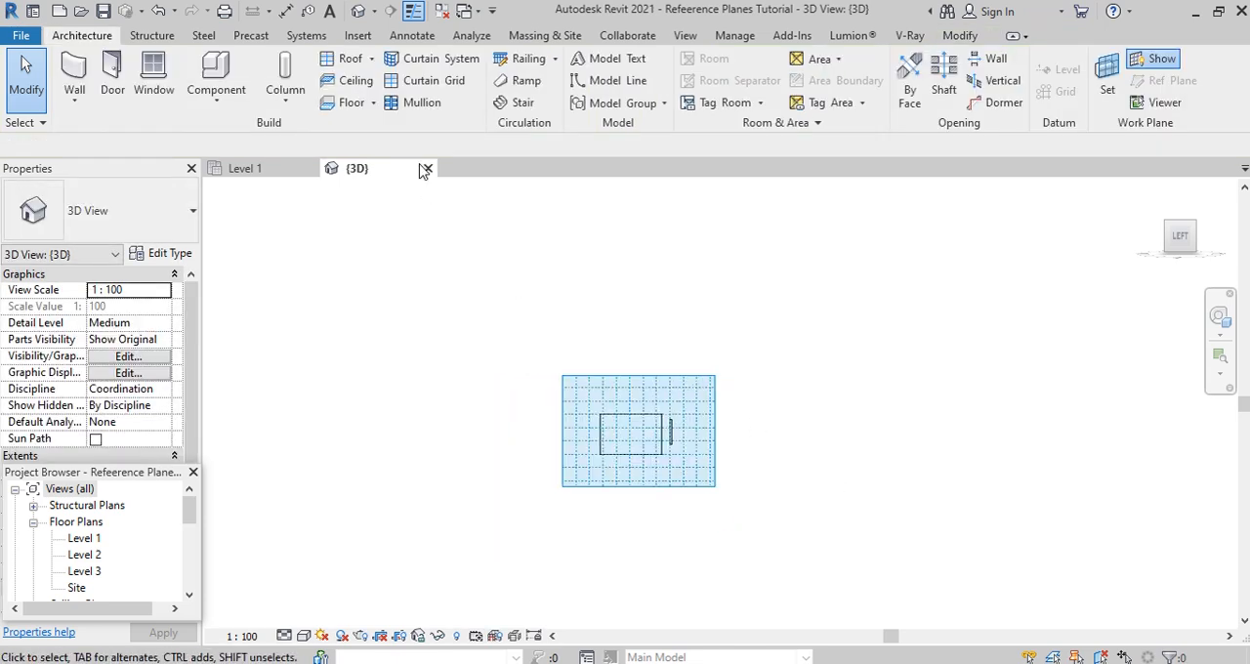
- Start another in-place model in the Generic Models category and name it Generic Models 2
click(217, 98)
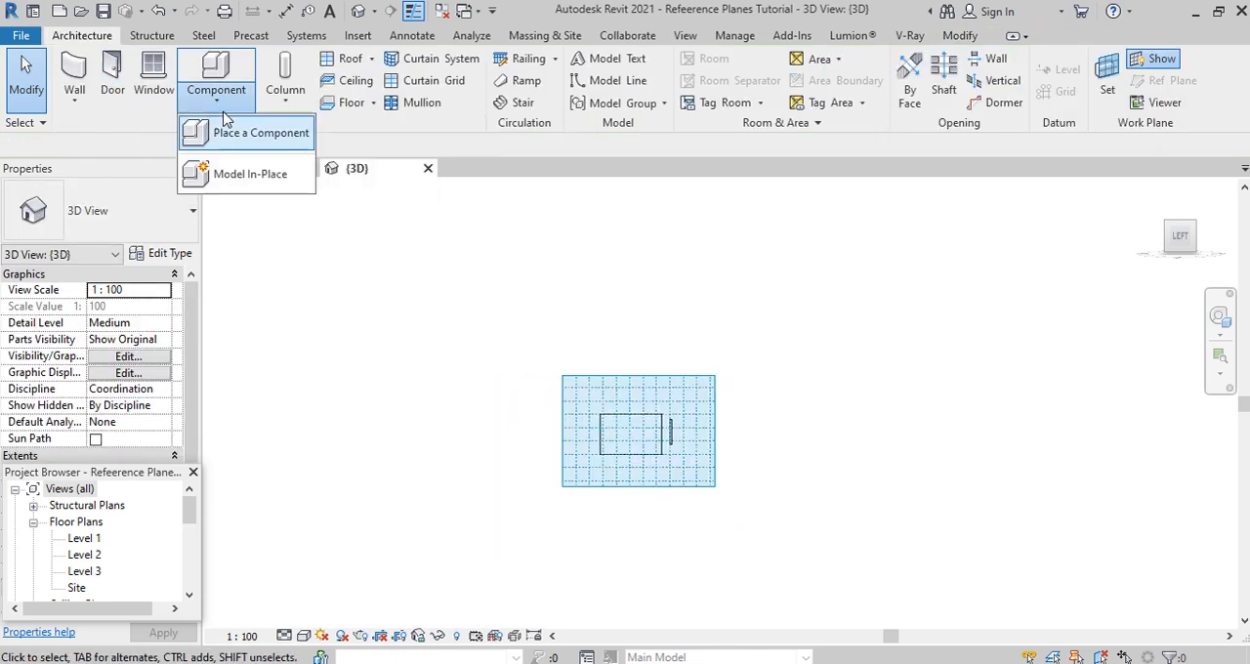
click(223, 131)
scroll(561, 322, down, 3)
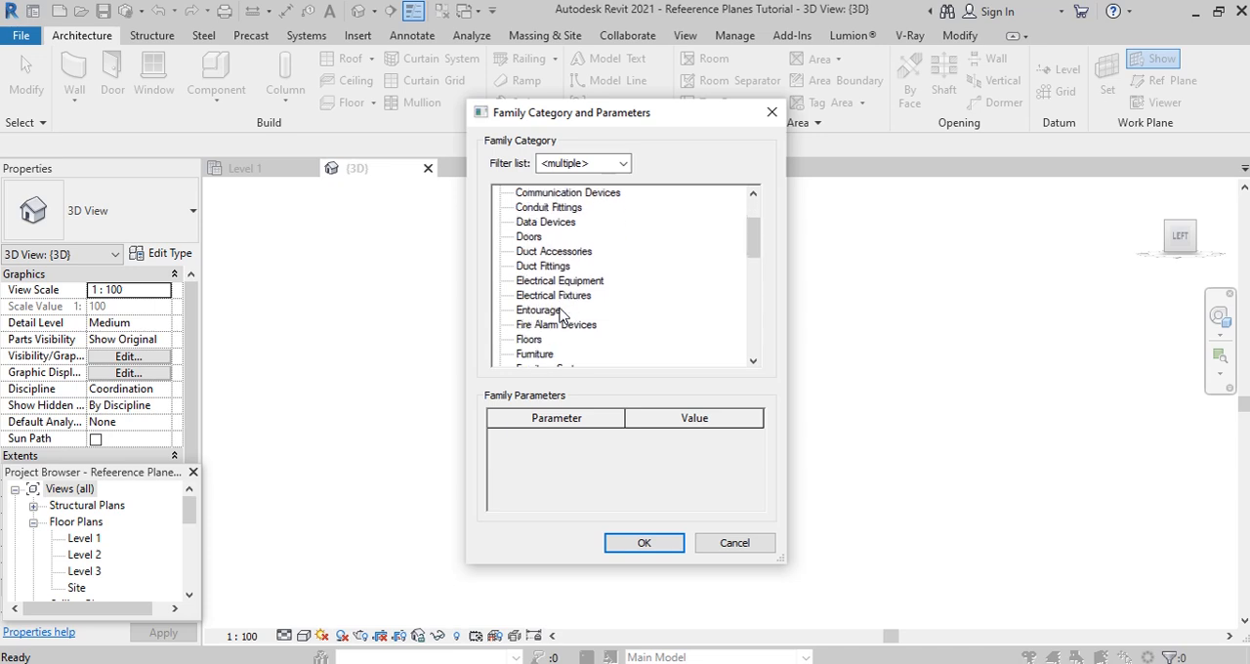
click(552, 339)
click(650, 543)
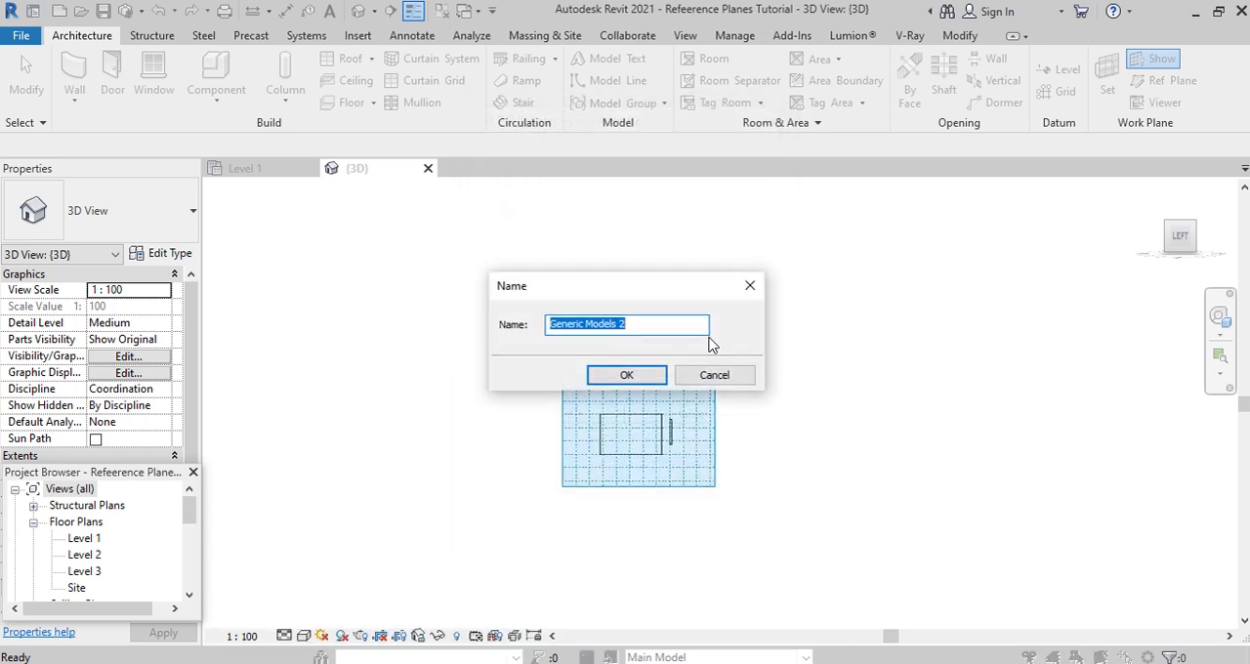
click(618, 379)
- Extrude a rectangle of about 2010 by 2000 mm to a depth of 250 mm on plane D2T, over the building's wall, and finish the model
click(156, 79)
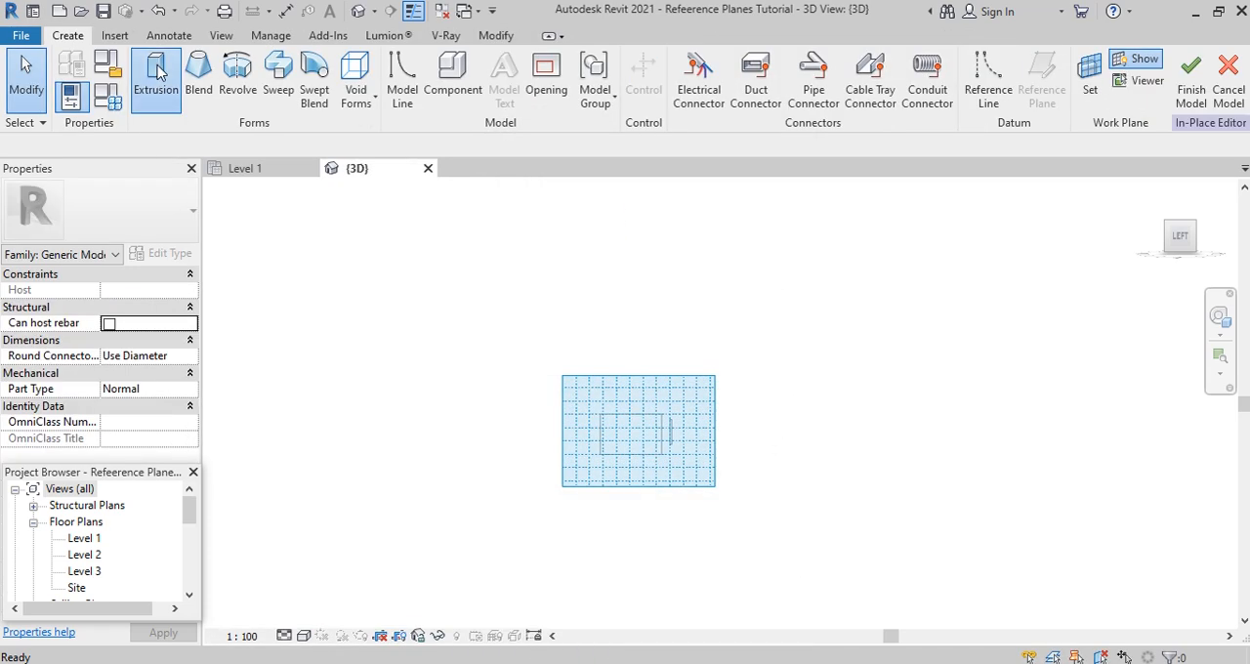
click(691, 63)
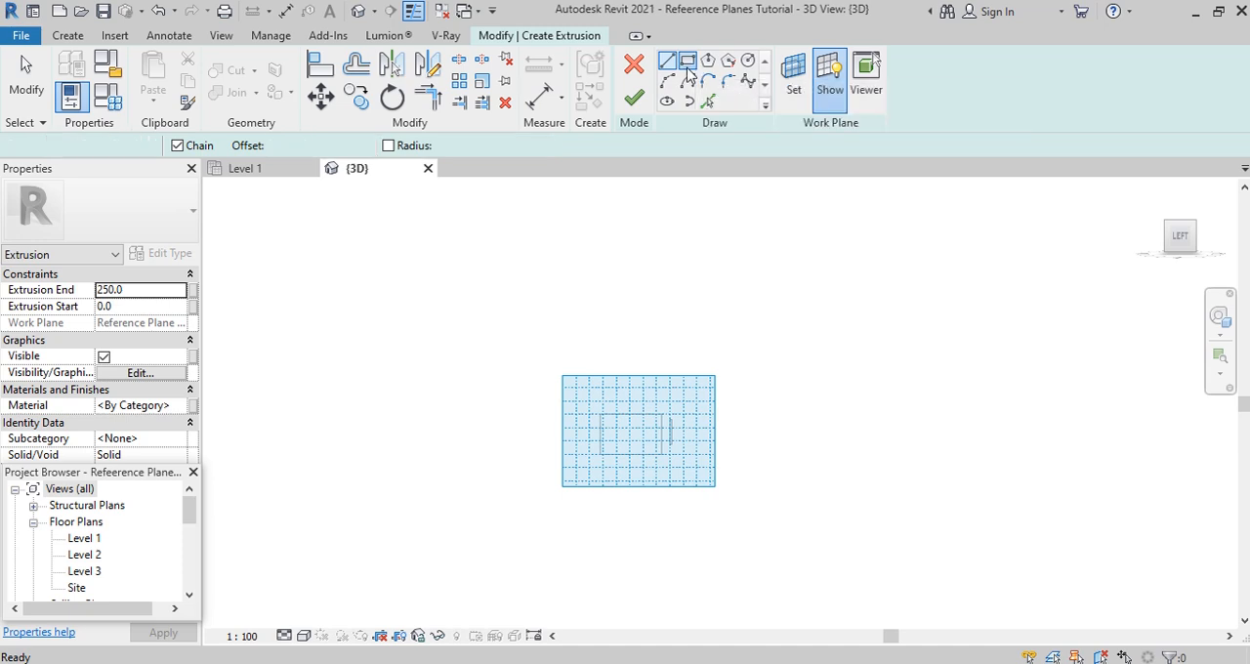
scroll(635, 434, up, 3)
scroll(615, 430, up, 2)
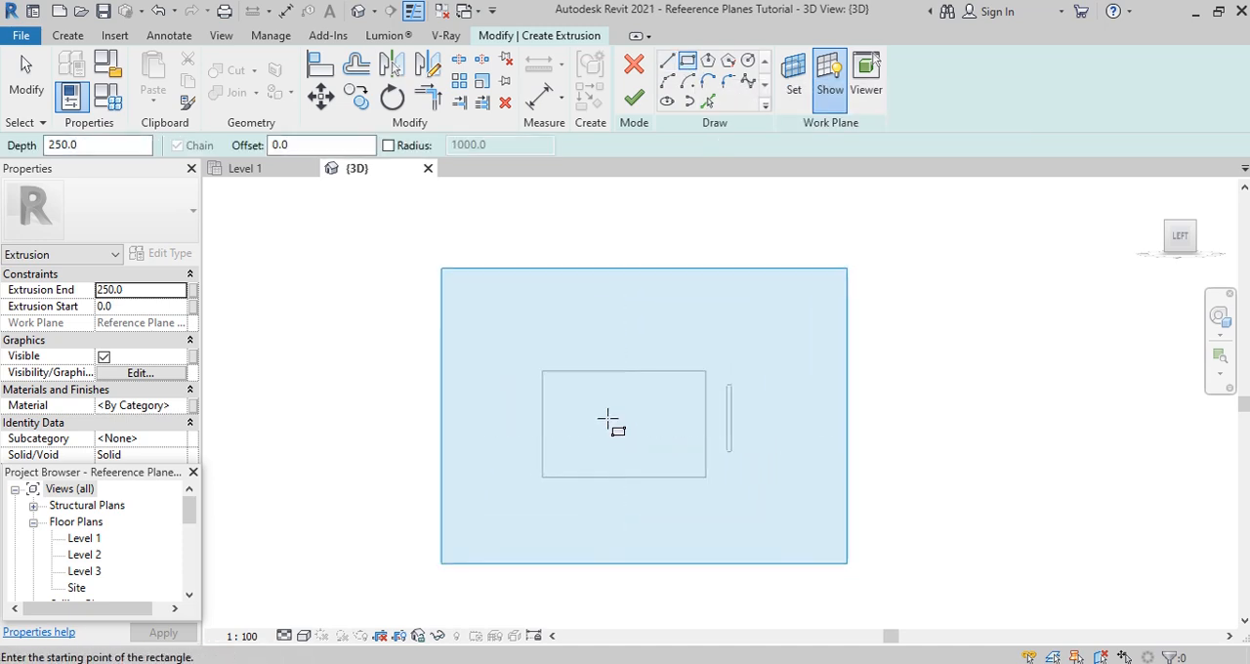
click(607, 409)
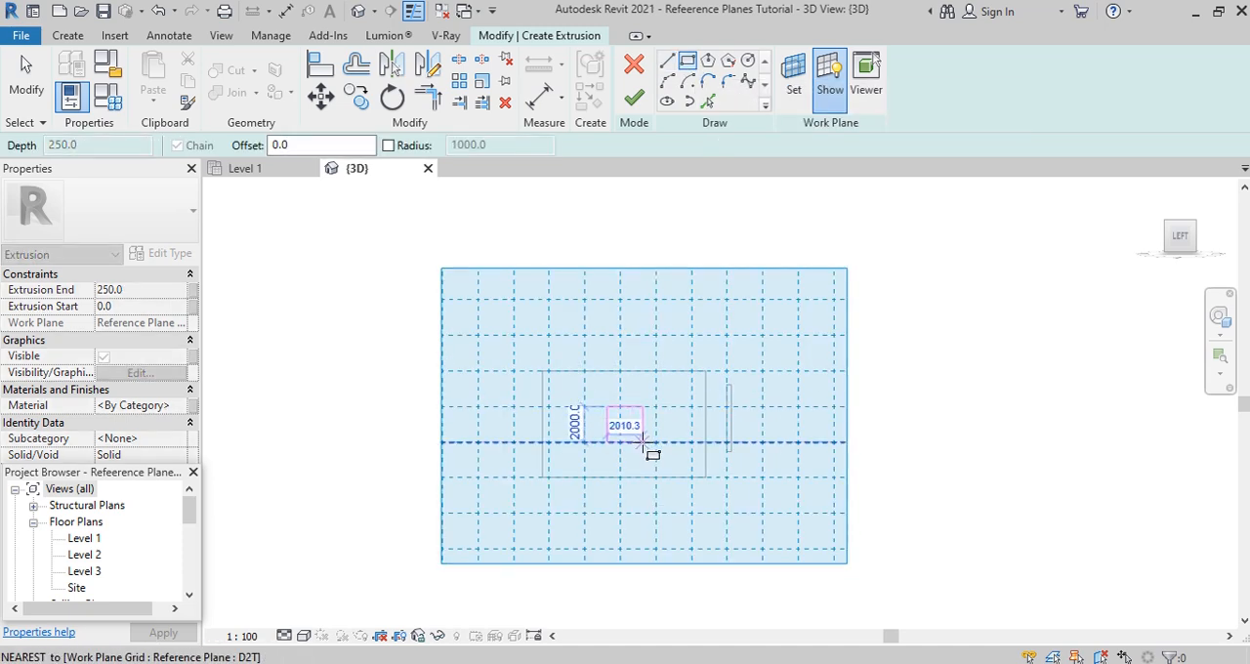
click(643, 442)
click(633, 98)
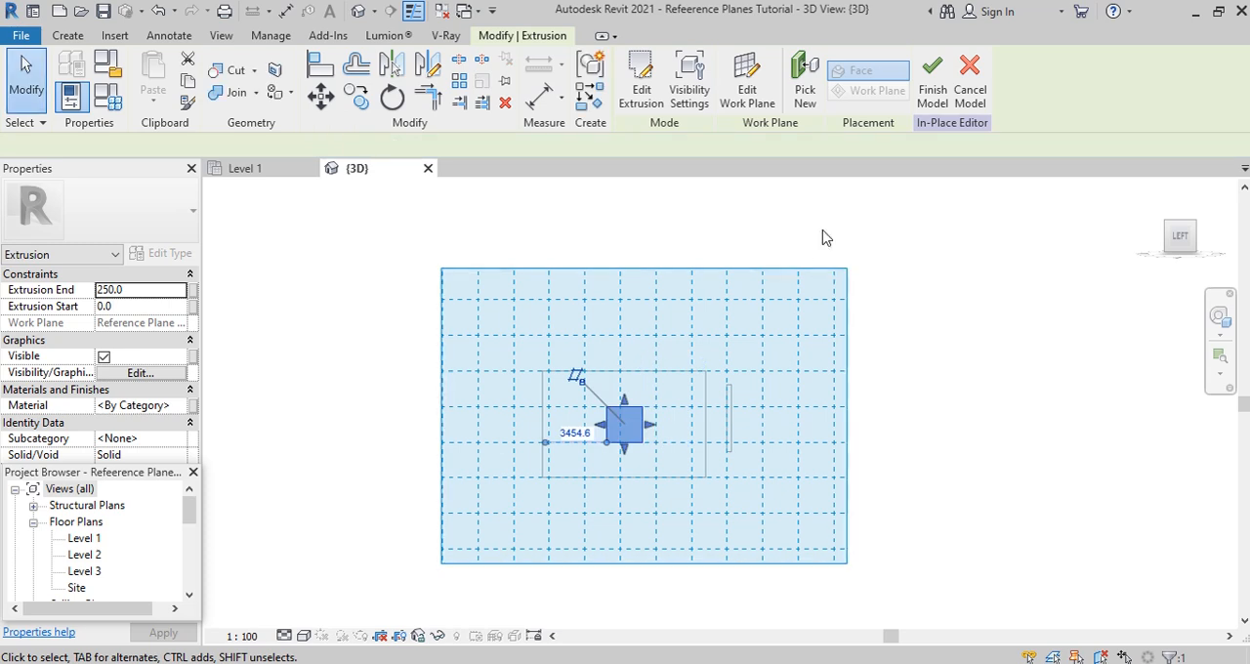
click(932, 70)
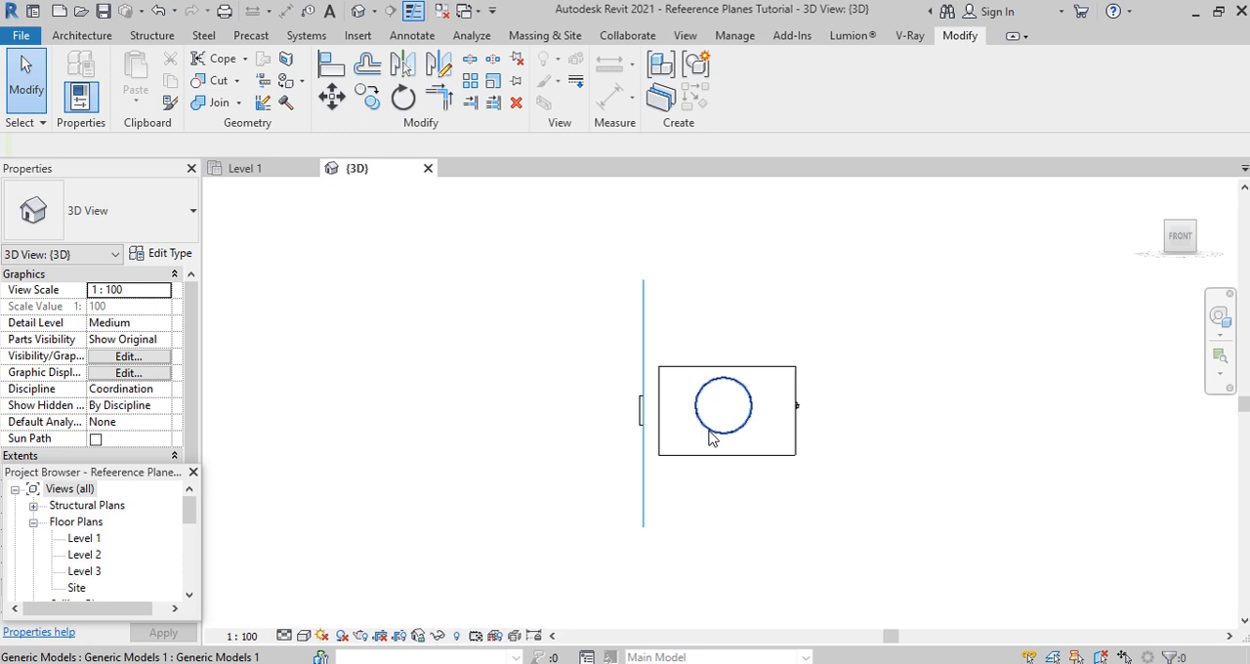
- In the Left view, stretch the circular model's inner face up to the building's front wall
click(1173, 258)
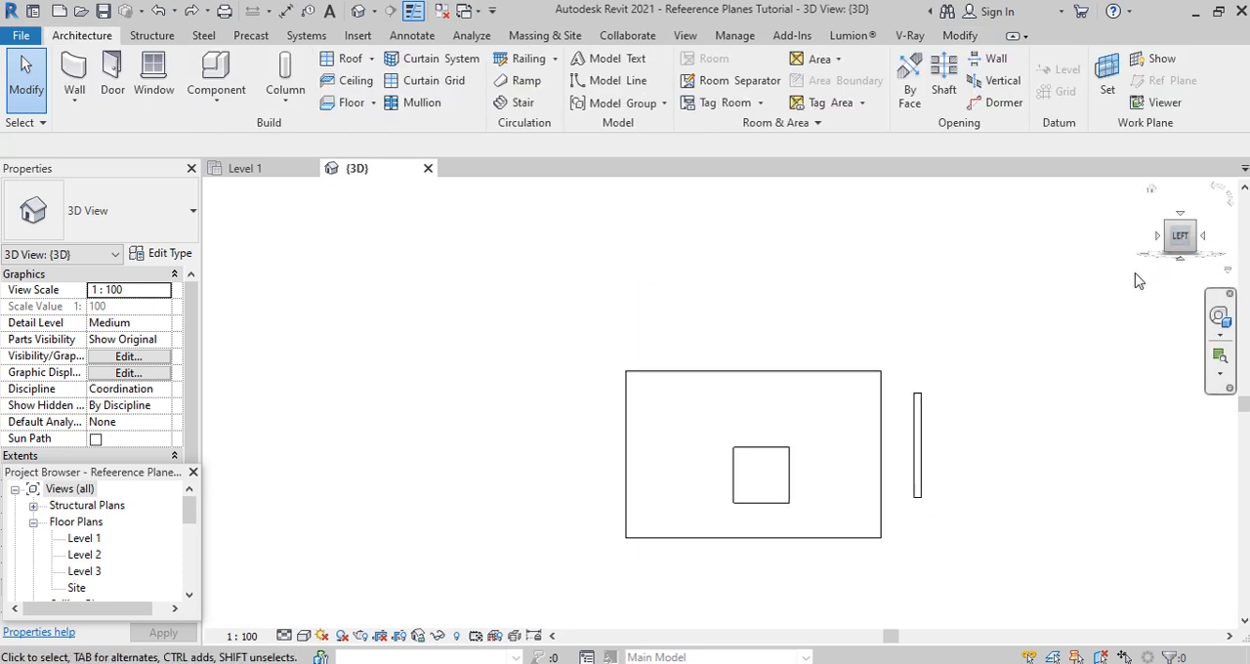
scroll(809, 350, down, 1)
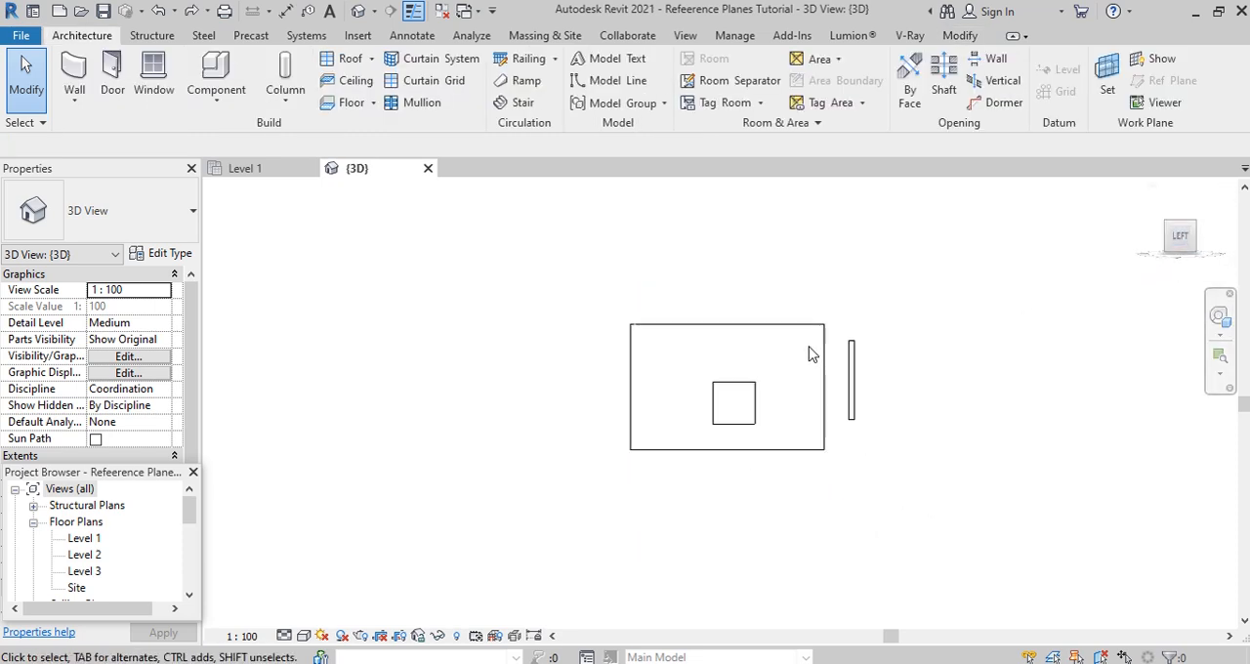
click(851, 391)
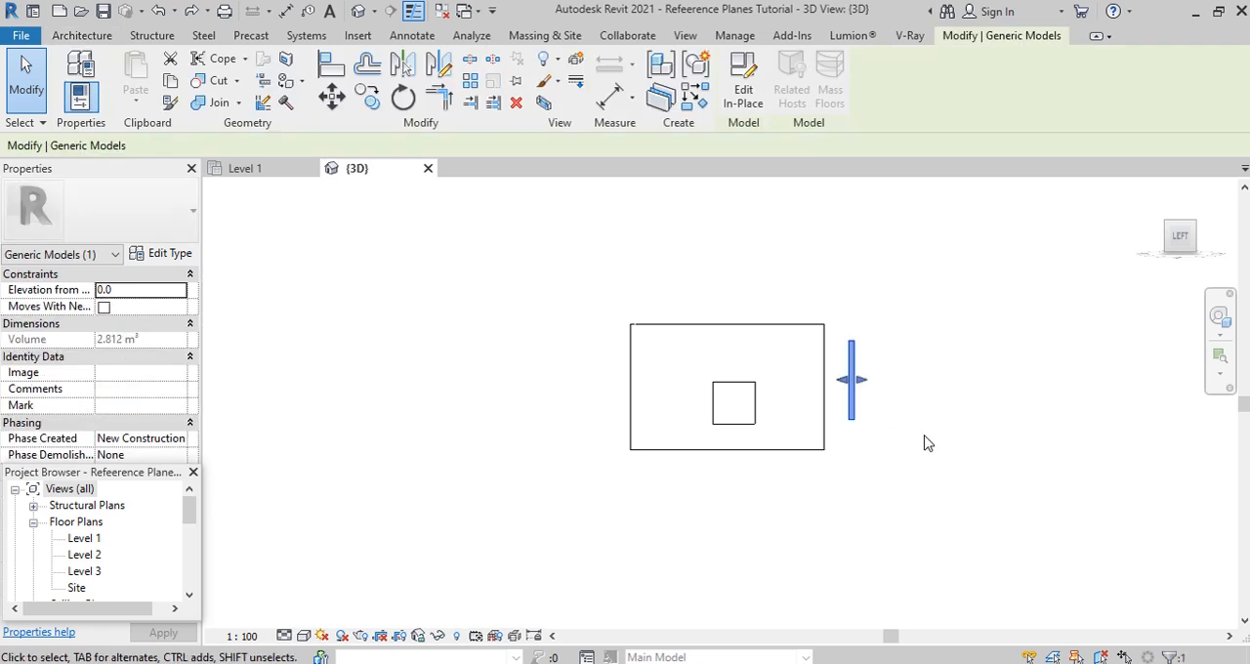
scroll(853, 395, up, 1)
drag(842, 381, 799, 373)
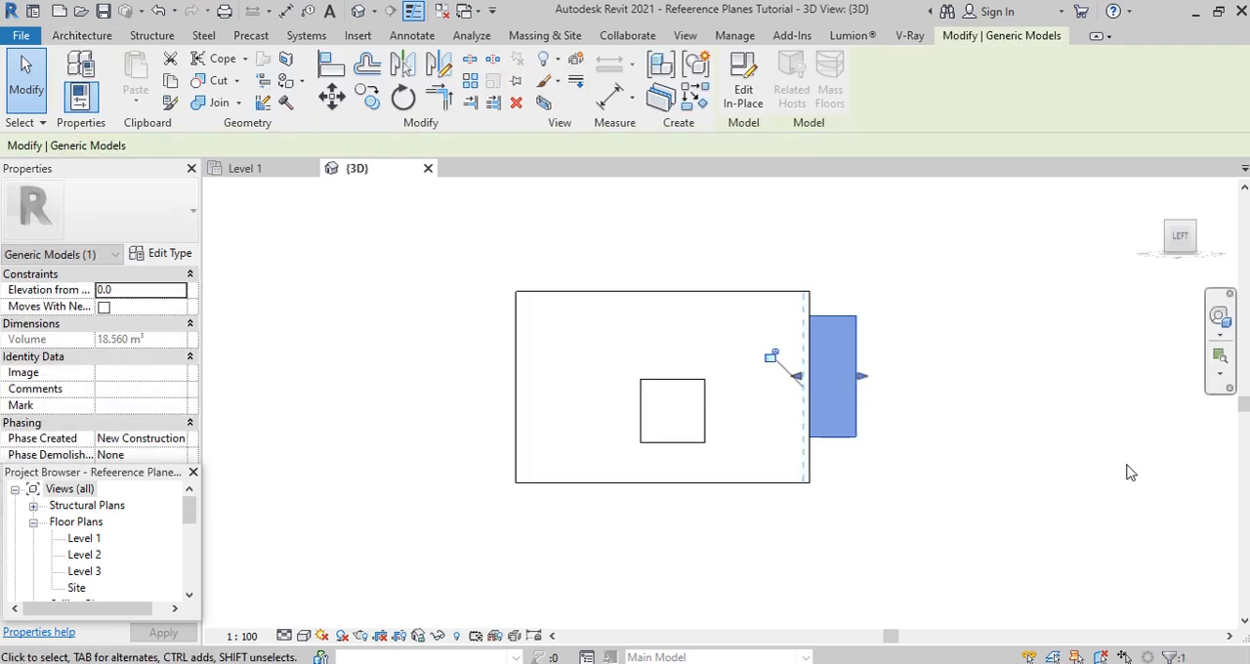
- Pull the circular model's inner face away from the front wall and stretch it back to the wall
click(770, 356)
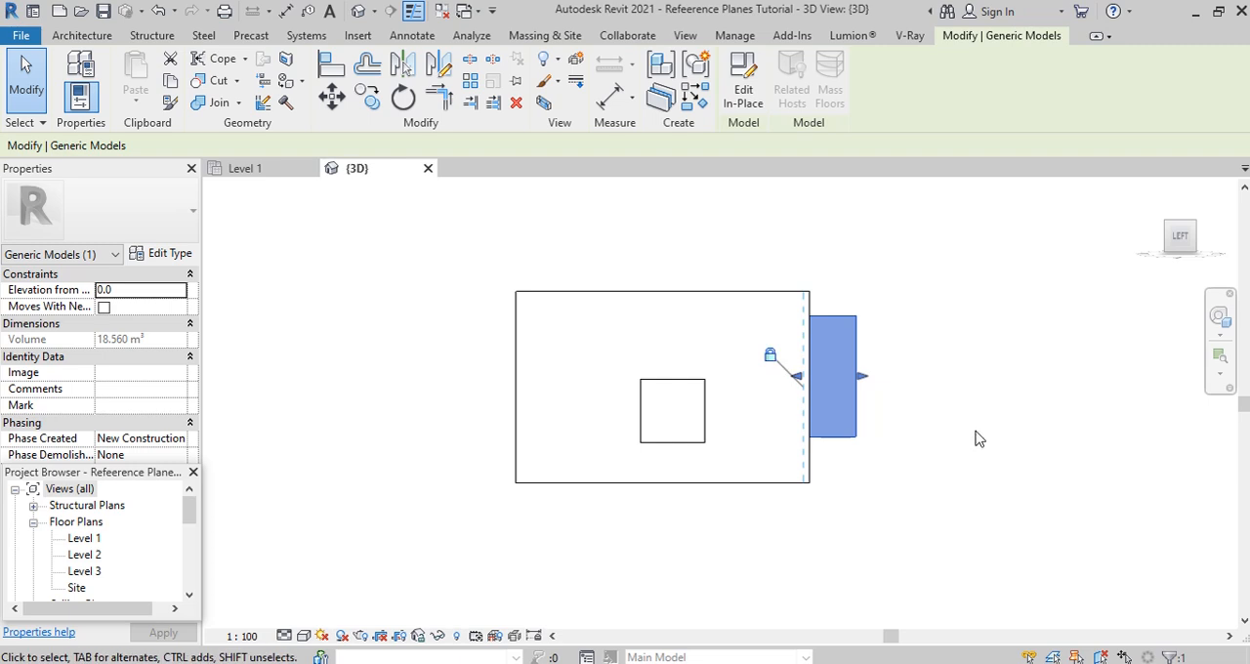
shift+middle_drag(977, 439, 849, 453)
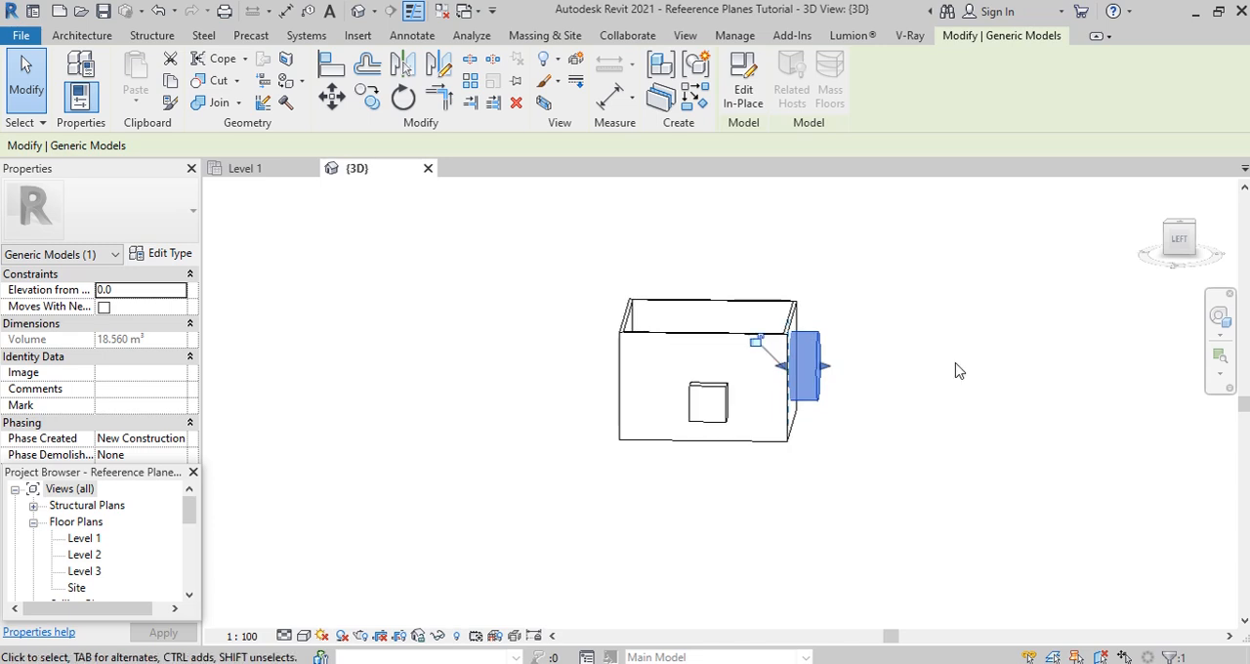
drag(803, 372, 810, 375)
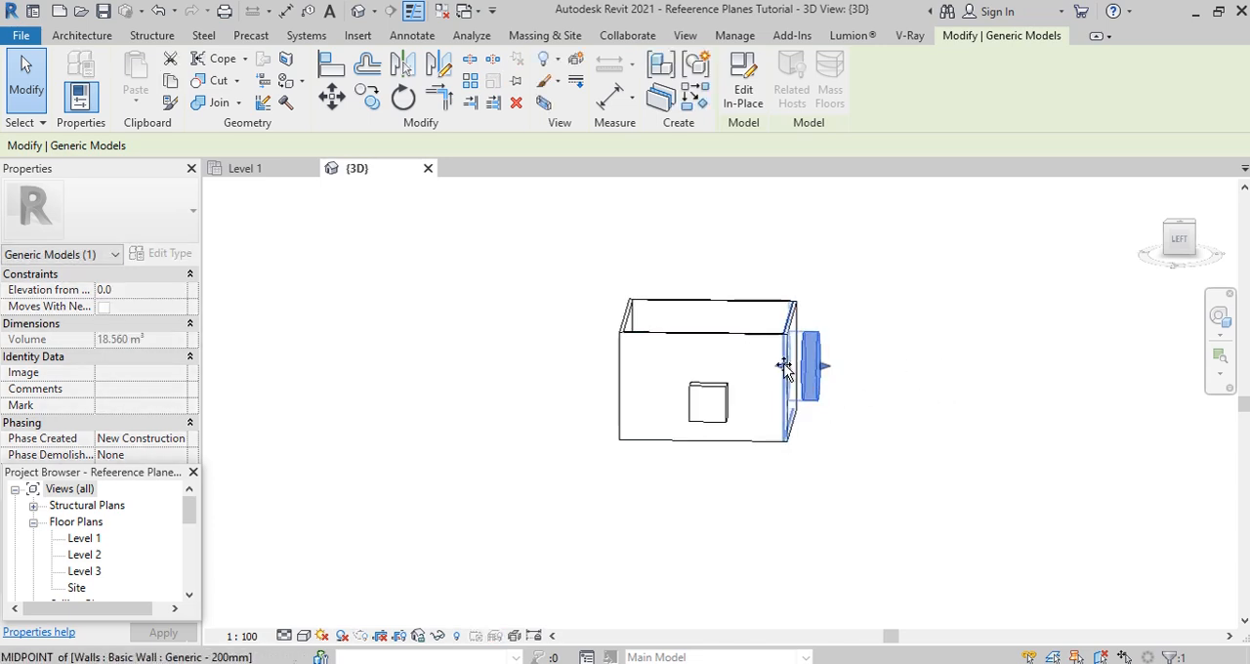
drag(799, 369, 783, 367)
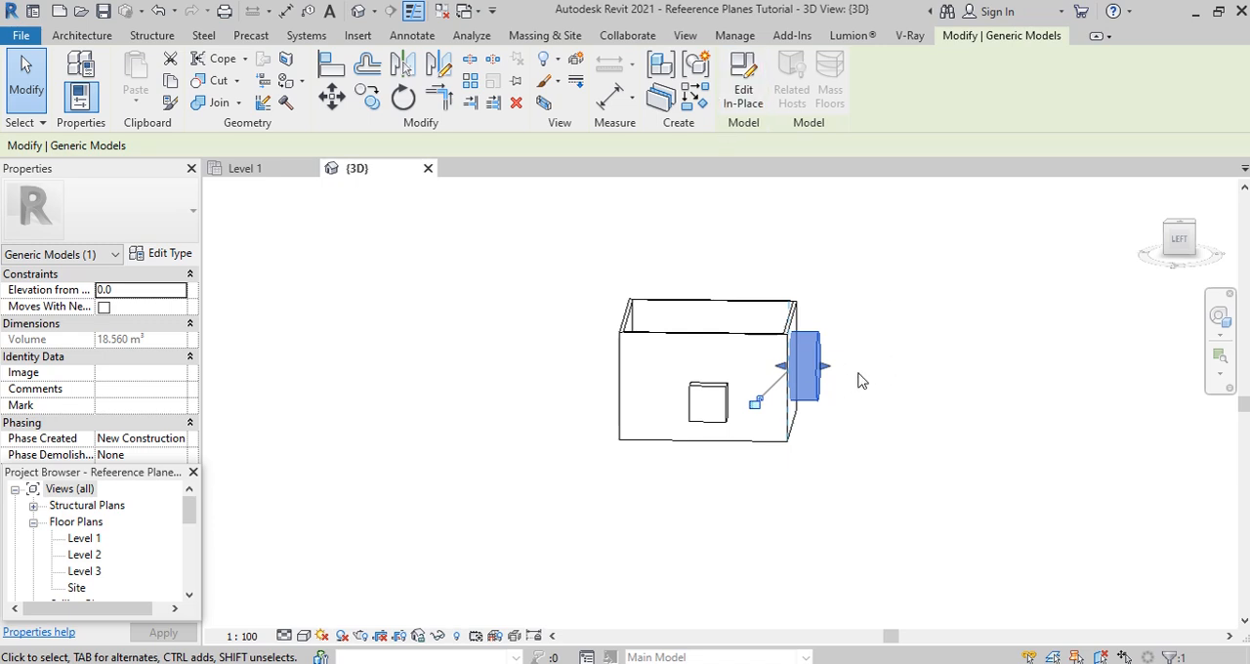
- Edit the circular in-place model and re-host its extrusion on the current work plane, placing it in front of the building
click(743, 98)
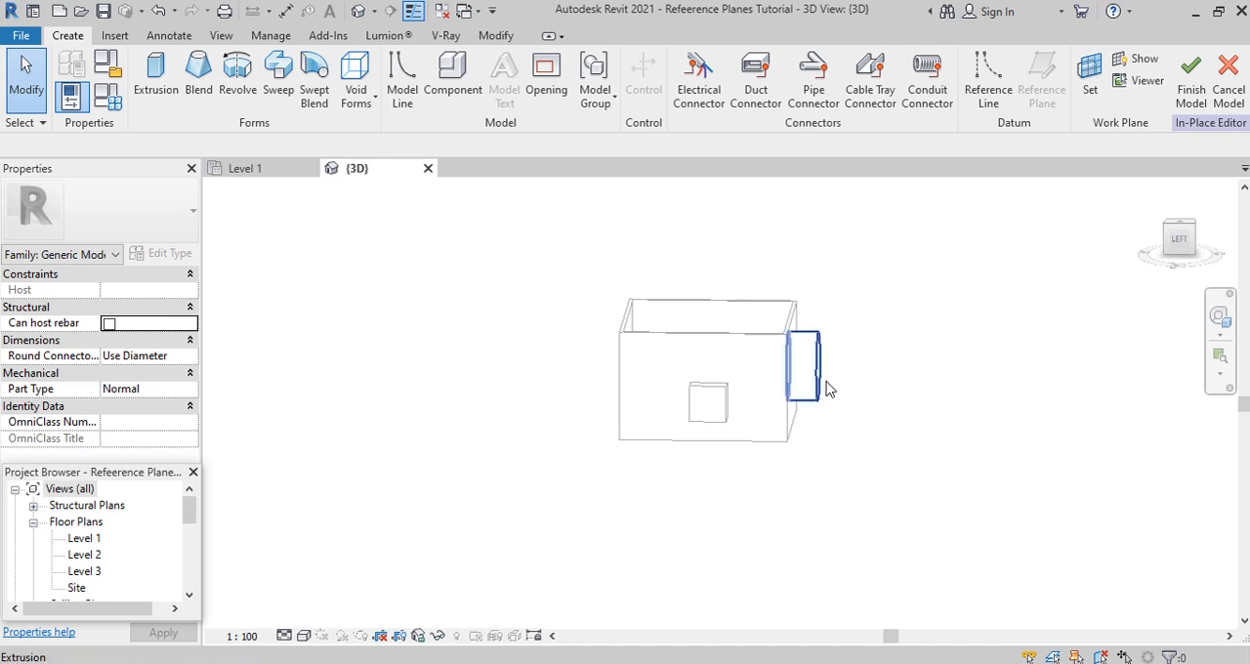
click(817, 389)
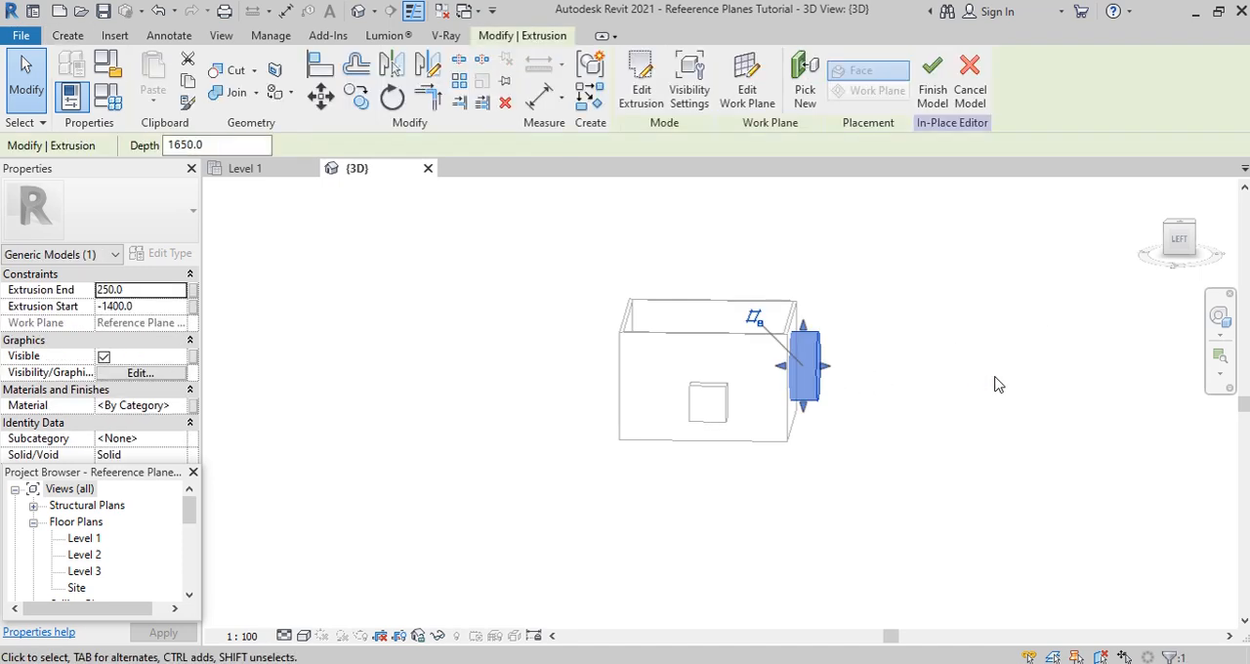
click(805, 82)
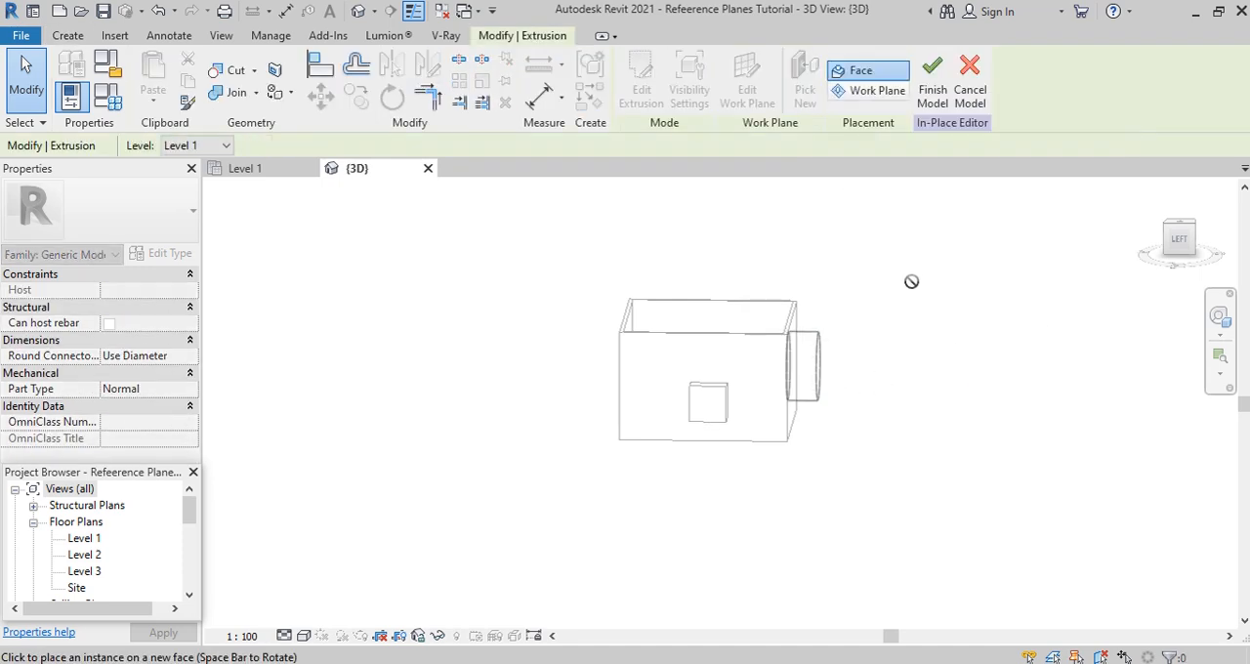
click(871, 92)
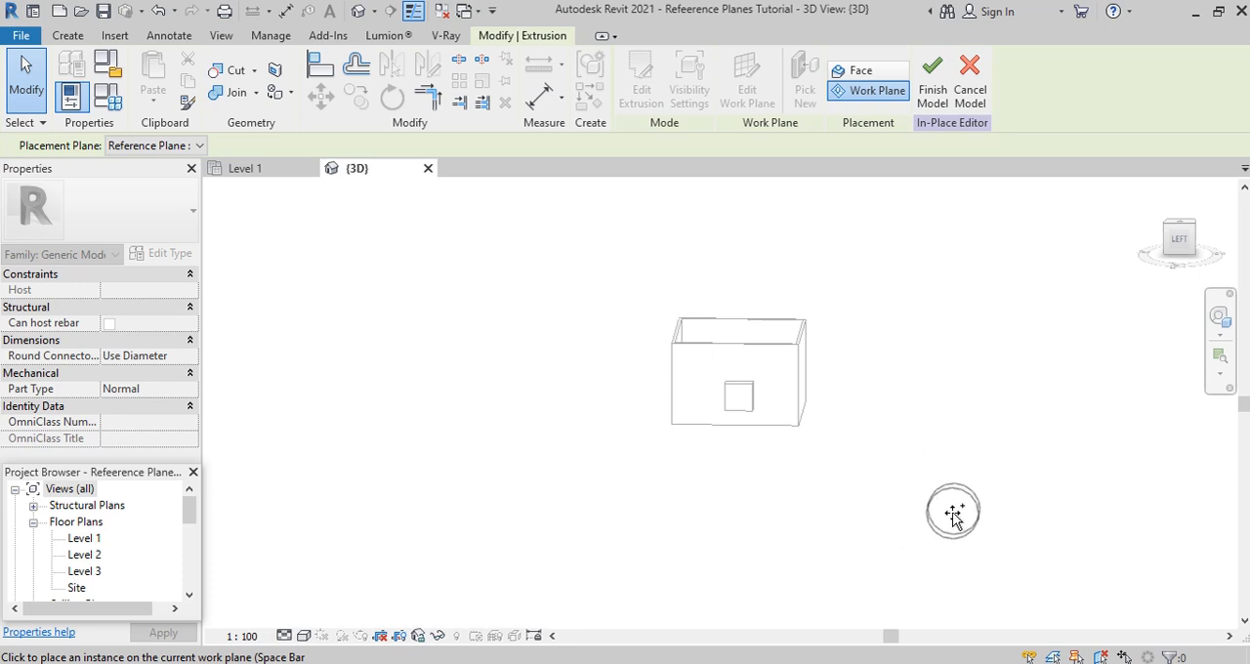
click(914, 491)
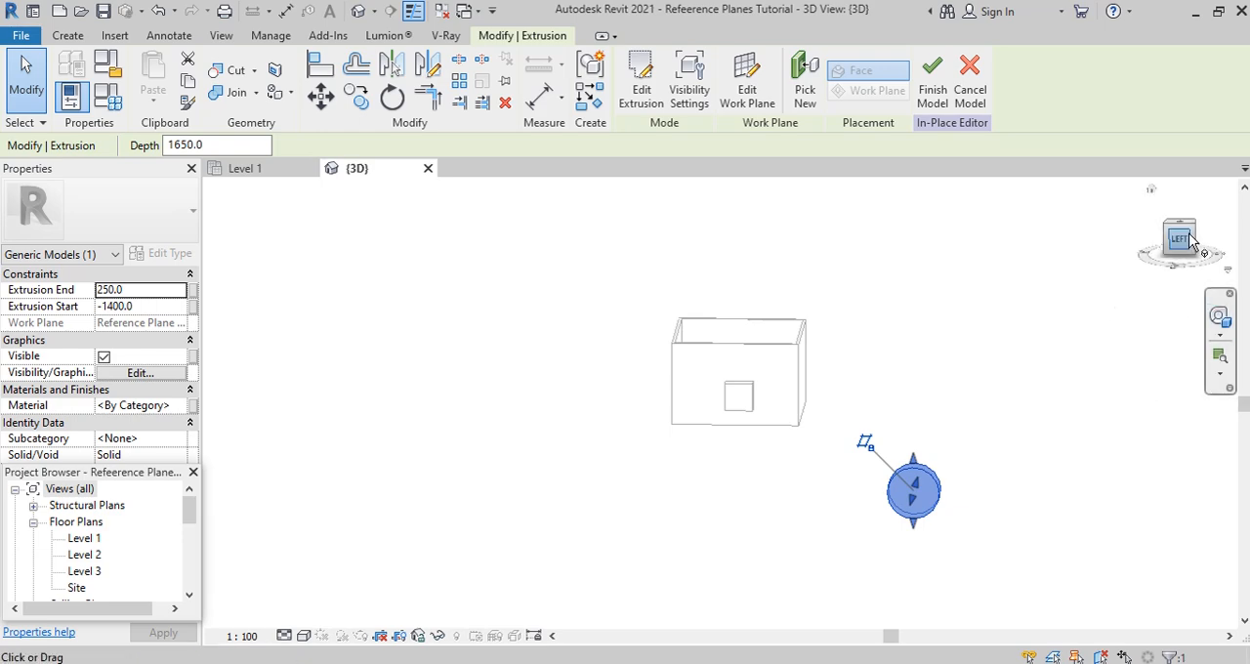
click(952, 496)
scroll(827, 324, down, 2)
click(632, 78)
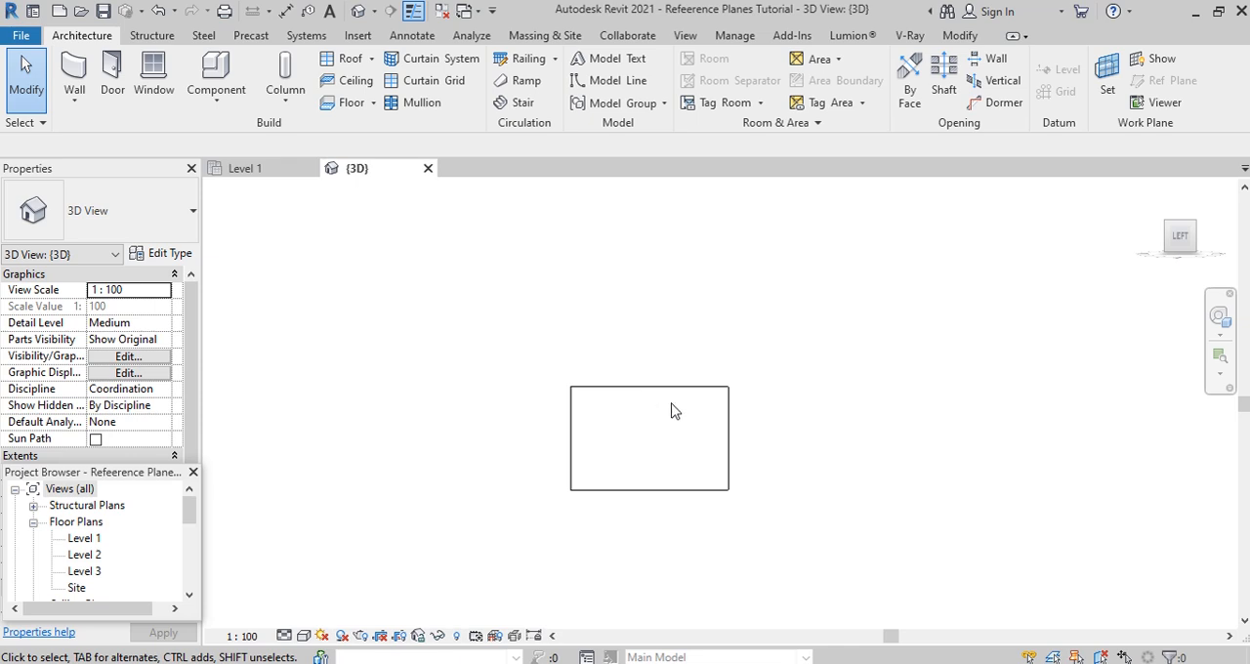
- In the Level 1 ceiling plan, move reference plane RL up to the building's front wall
click(249, 170)
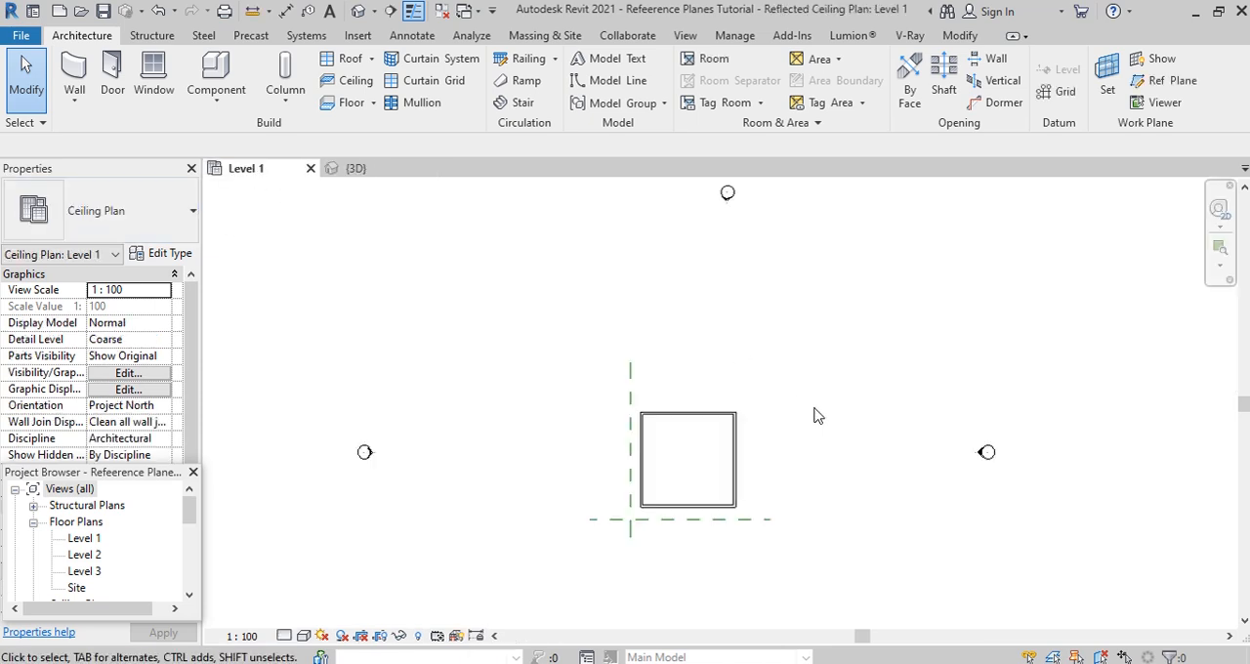
click(674, 520)
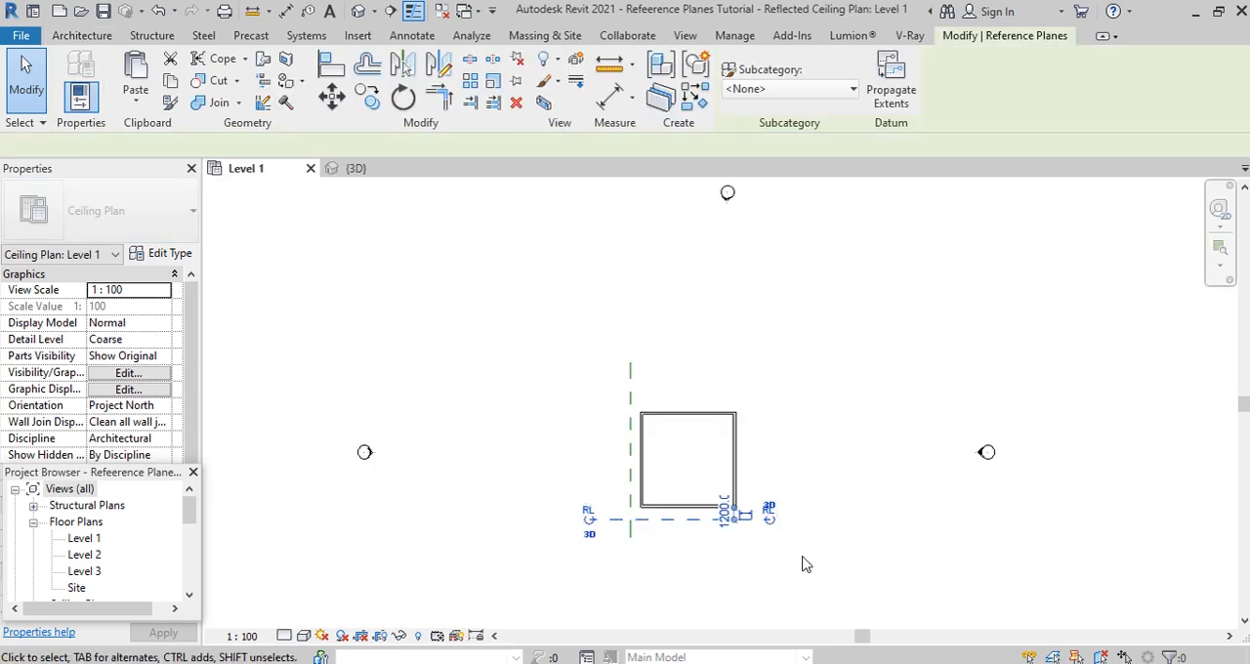
click(329, 103)
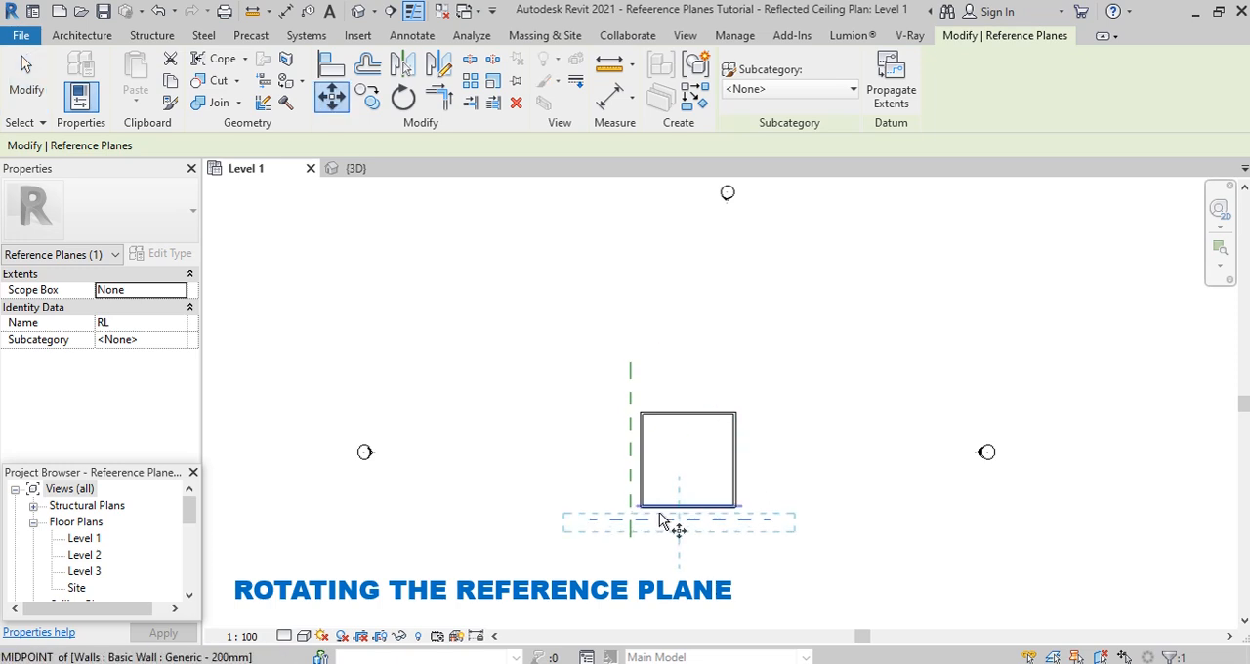
scroll(675, 532, up, 3)
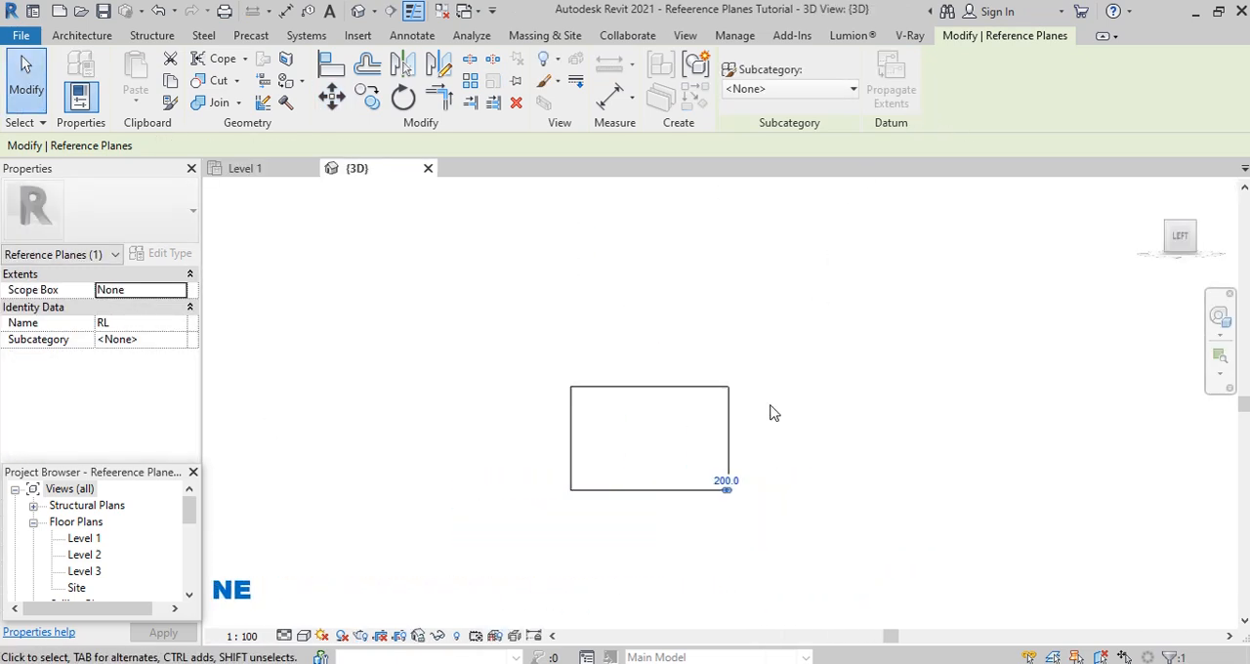
- In the 3D view, set the work plane to Reference Plane : RL
click(82, 35)
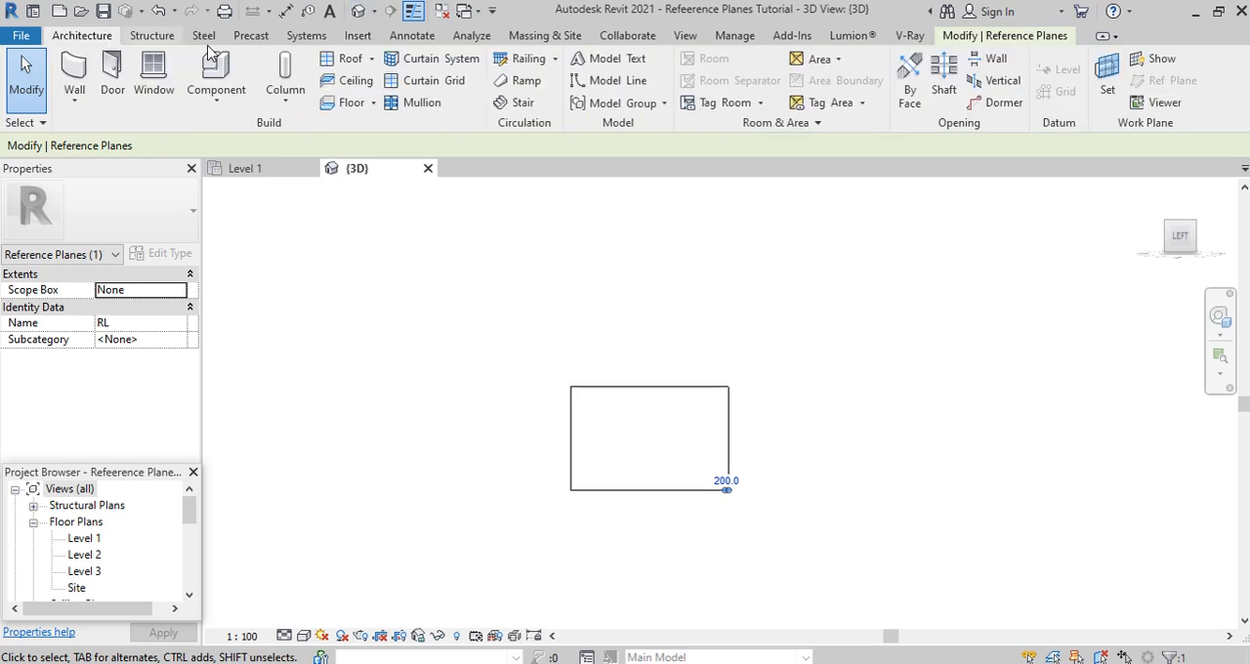
click(1108, 80)
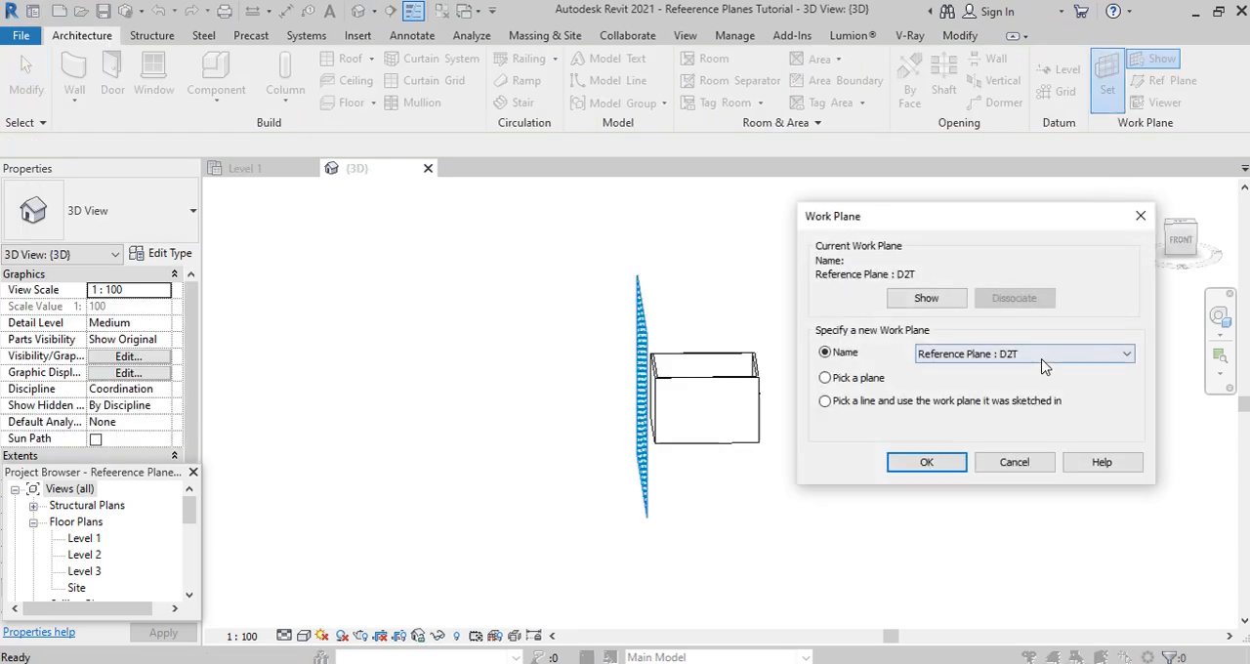
click(1043, 365)
click(1003, 418)
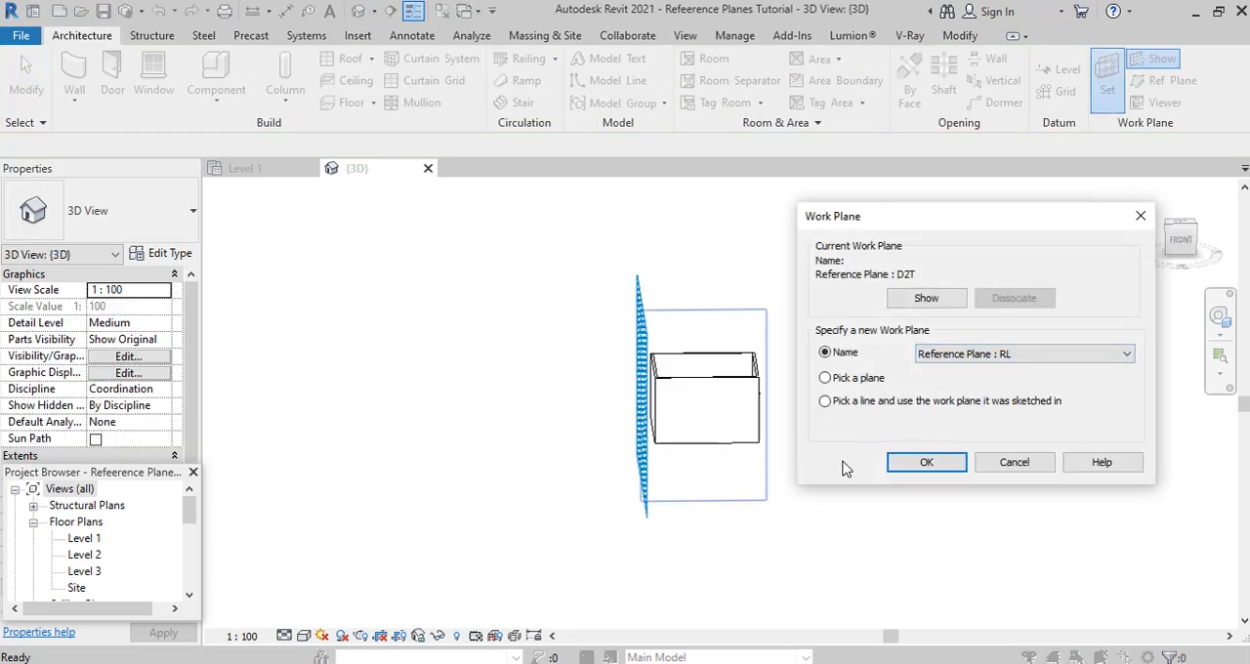
click(927, 462)
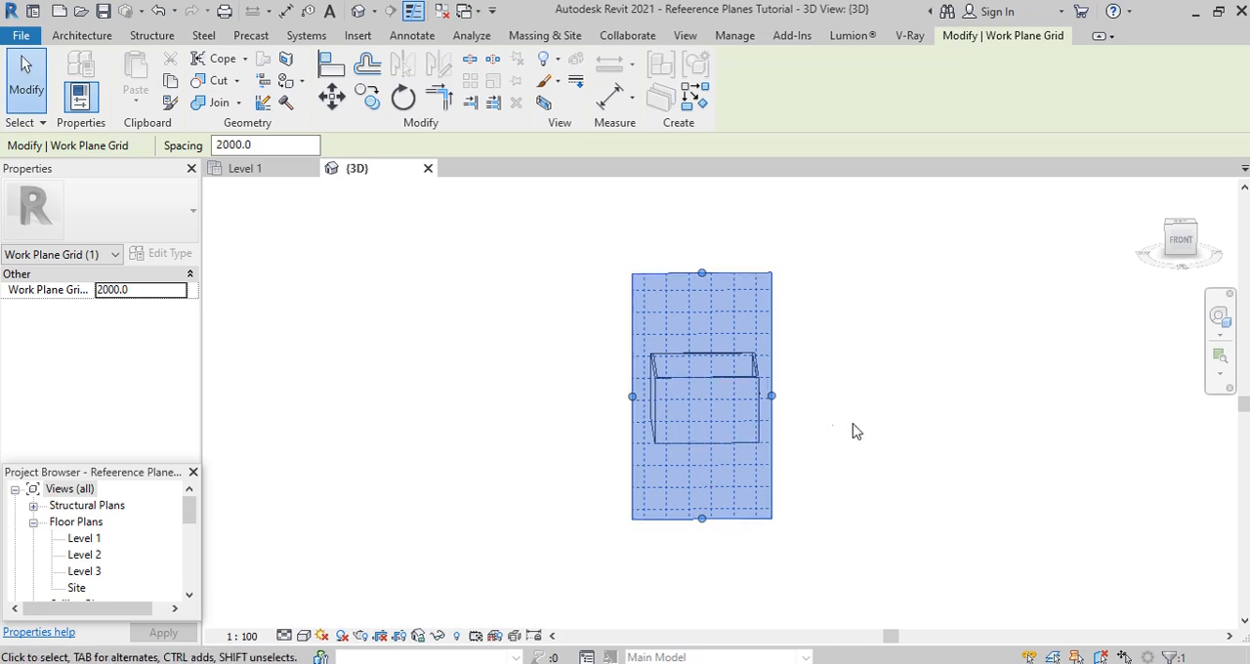
- Stretch both vertical sides of the RL work plane grid outward so it extends well beyond the building's front wall
mouse_move(850, 430)
shift+middle_down()
mouse_move(776, 472)
mouse_move(714, 467)
mouse_move(693, 447)
mouse_move(829, 421)
shift+middle_up()
drag(768, 391, 804, 394)
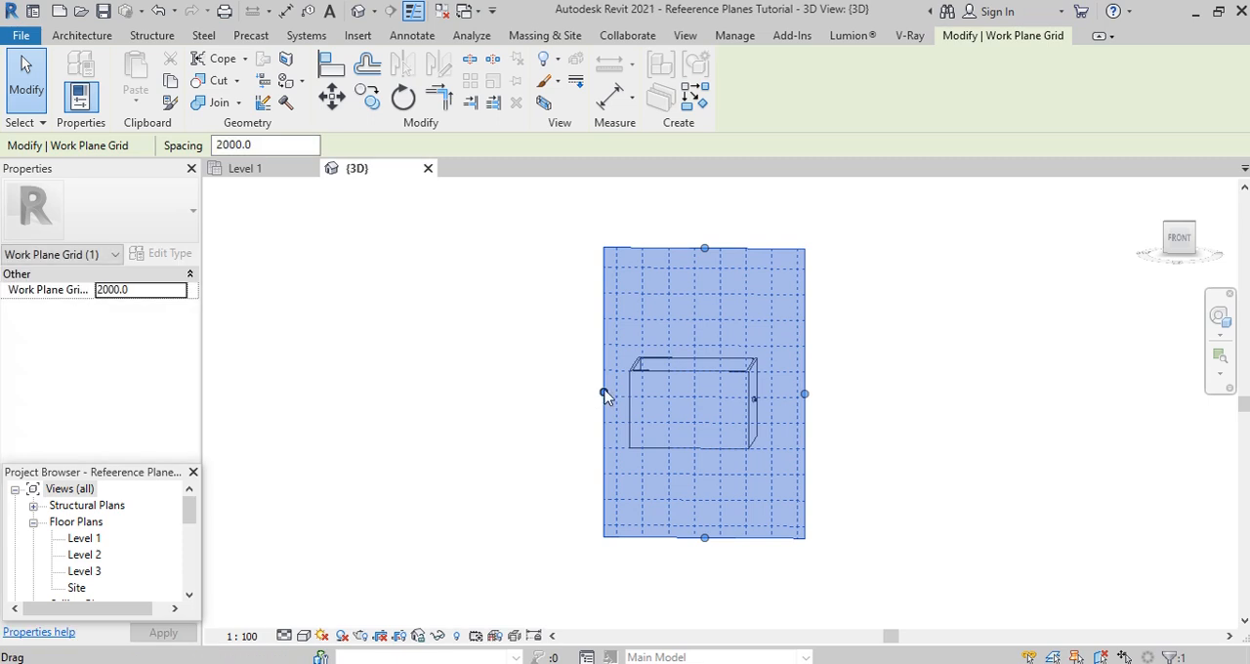
drag(604, 392, 558, 394)
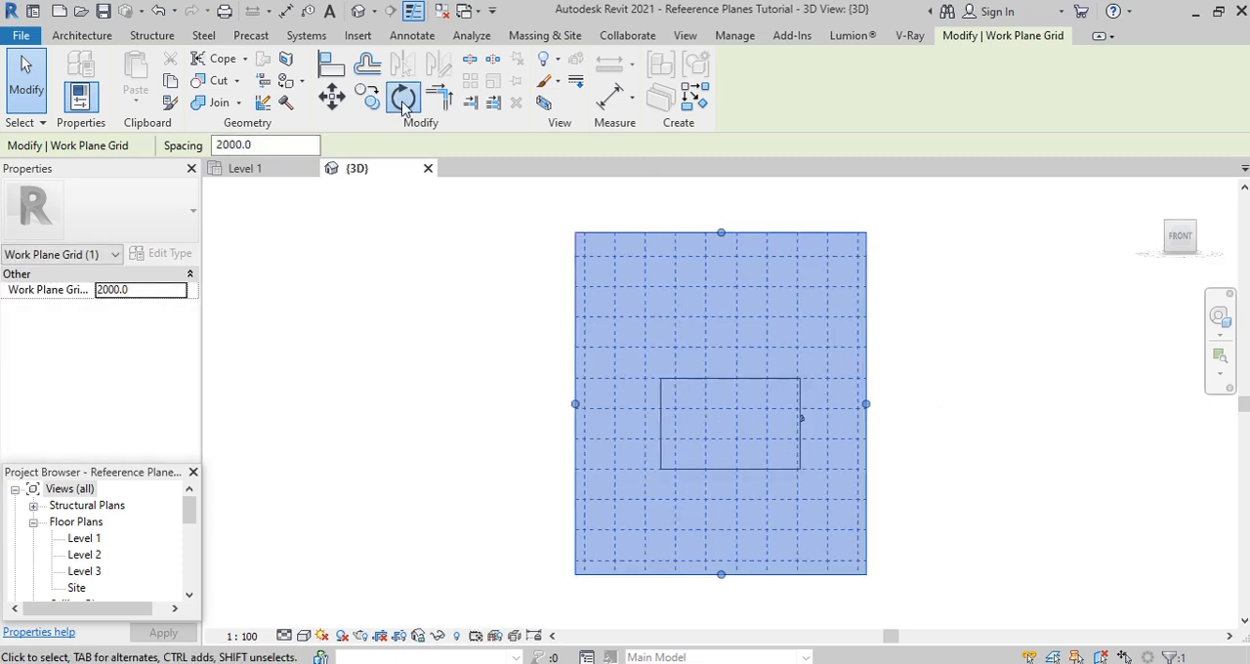
- Rotate the RL work plane grid about 45 degrees clockwise around its centre and face the Front view
click(404, 100)
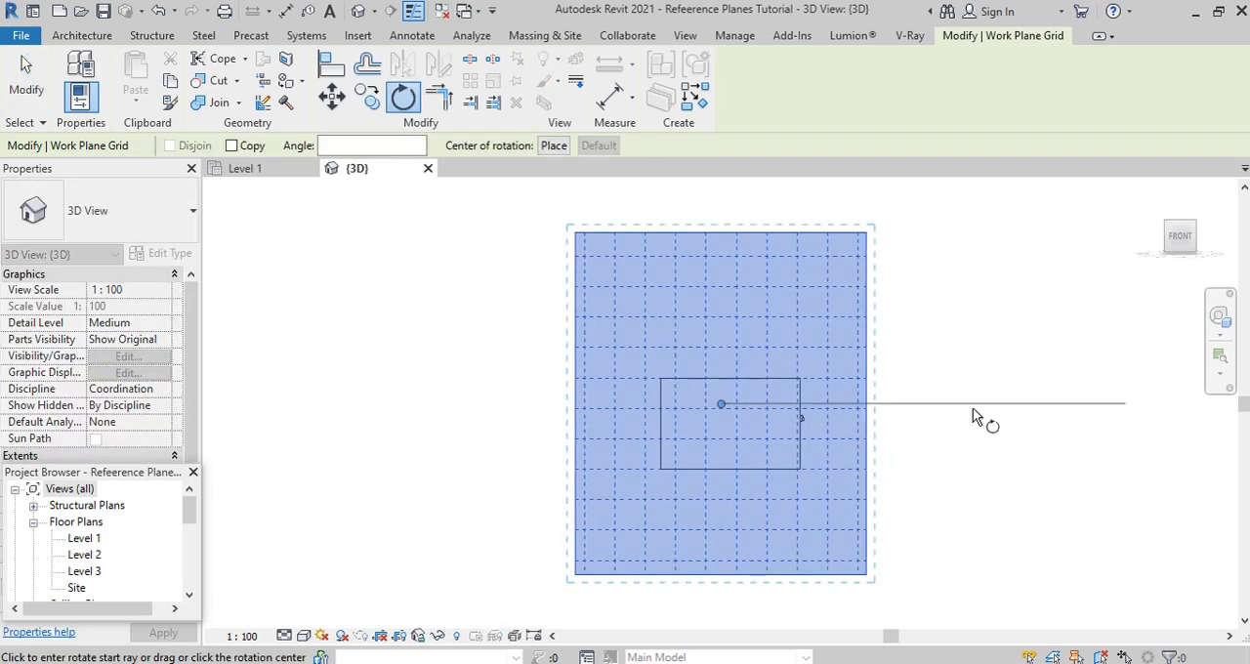
click(972, 410)
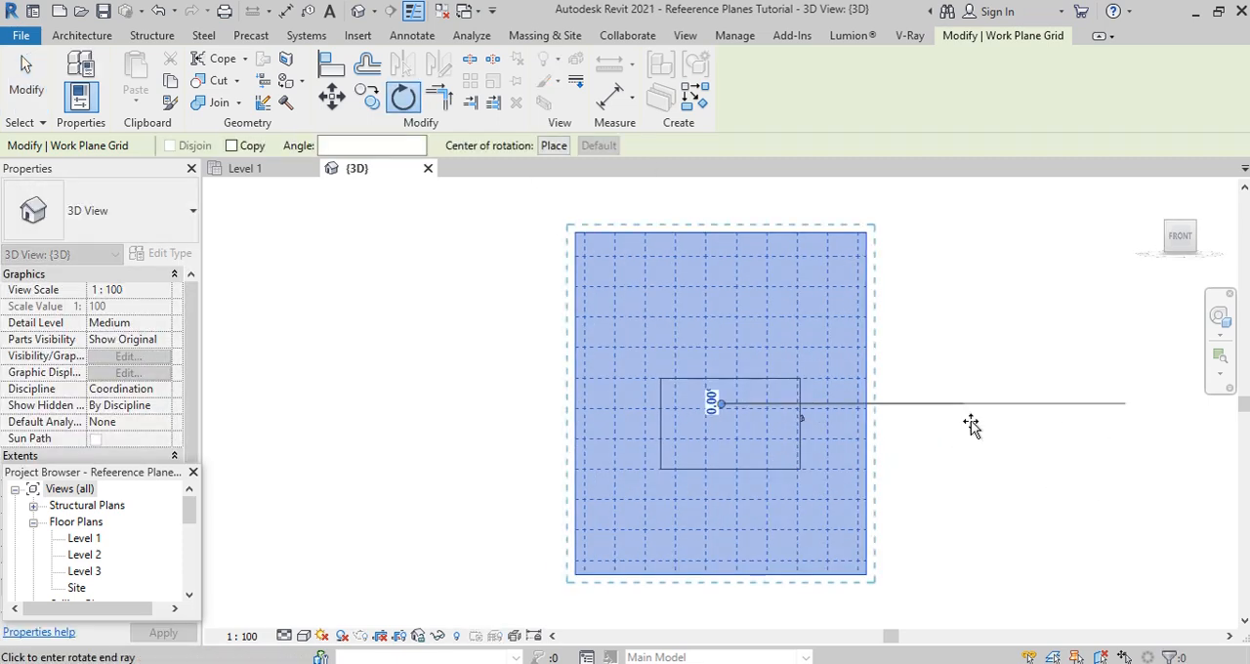
click(899, 571)
shift+middle_drag(902, 573, 1006, 476)
click(1182, 240)
key(Escape)
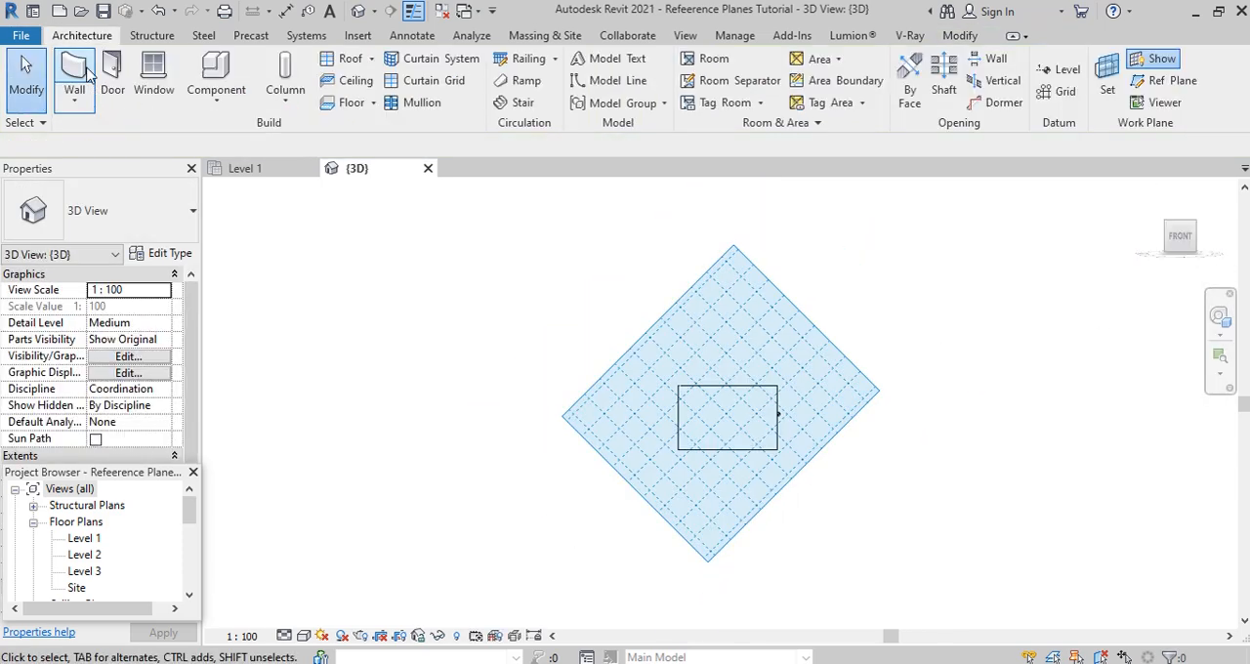
- Start an in-place model in the Generic Models category and name it Generic Models 1
click(216, 99)
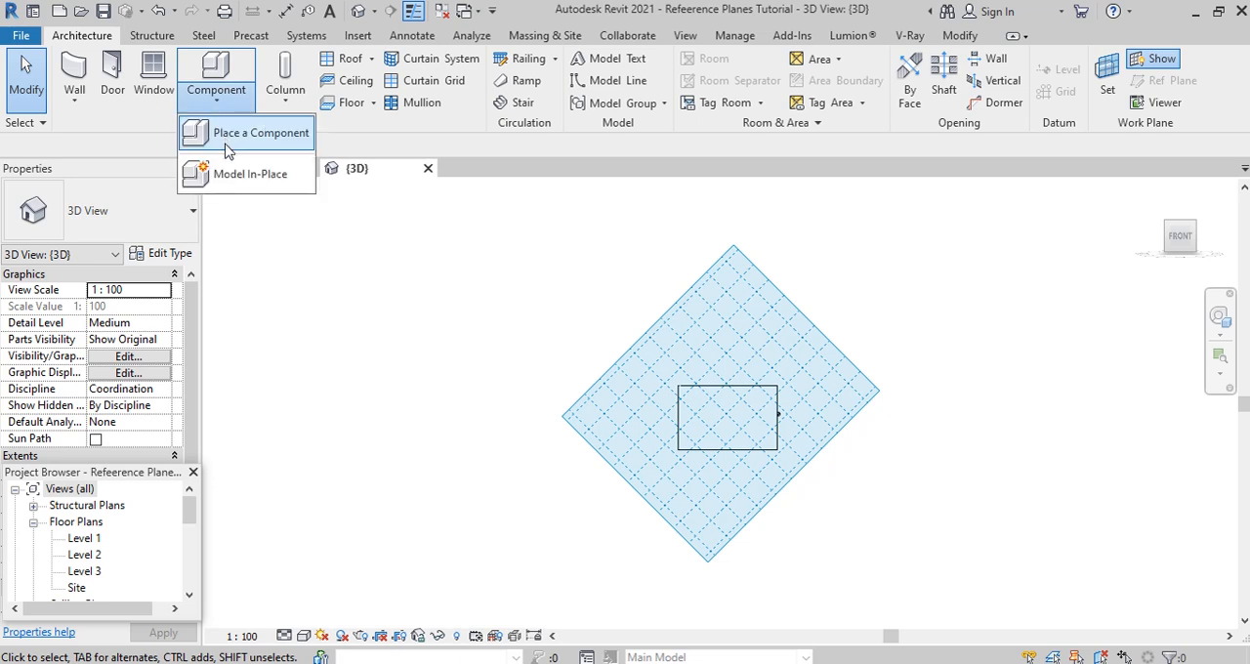
click(227, 172)
scroll(555, 341, down, 3)
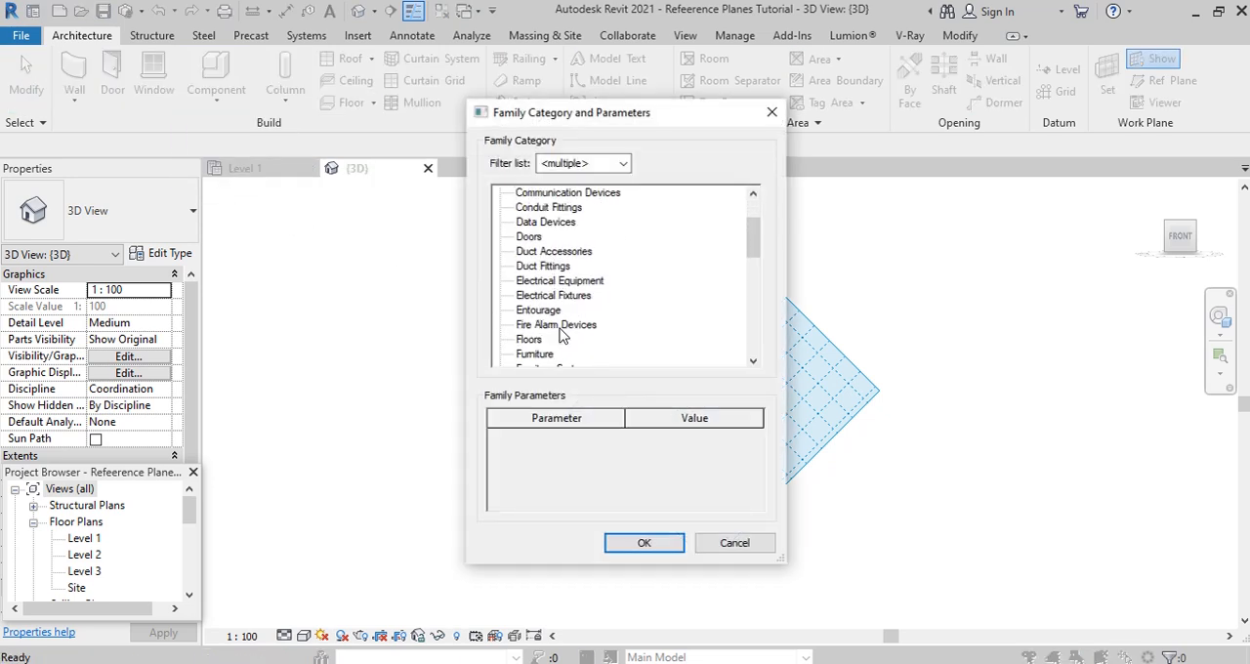
scroll(554, 348, down, 1)
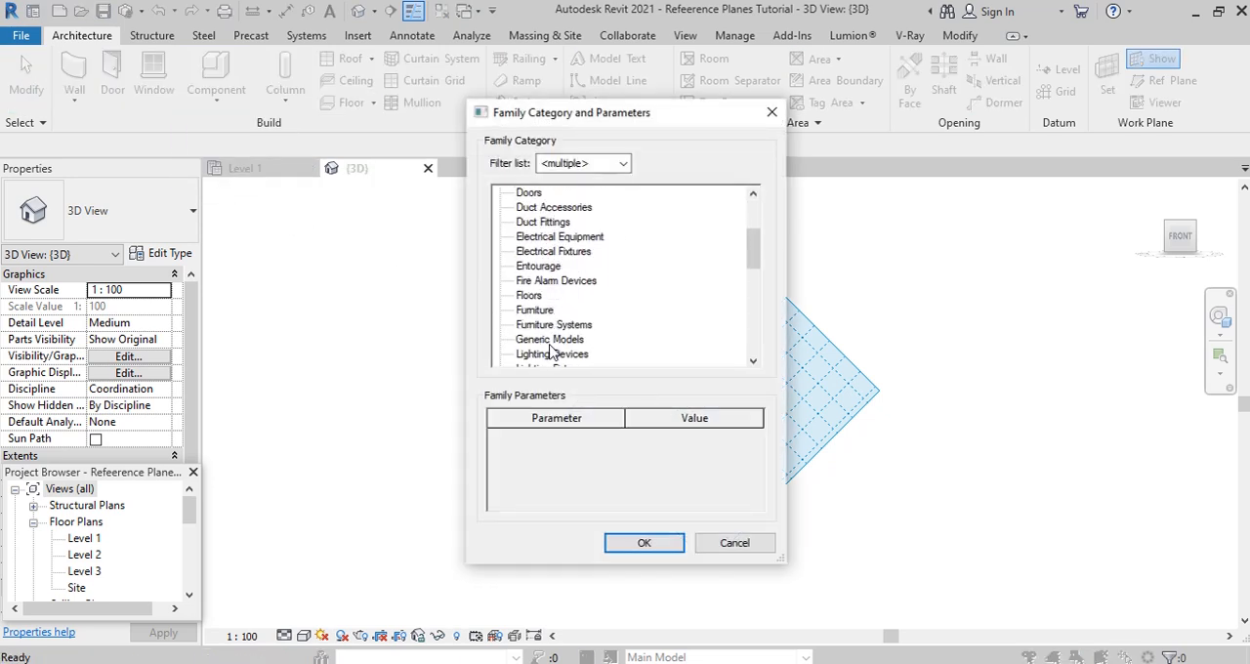
click(642, 544)
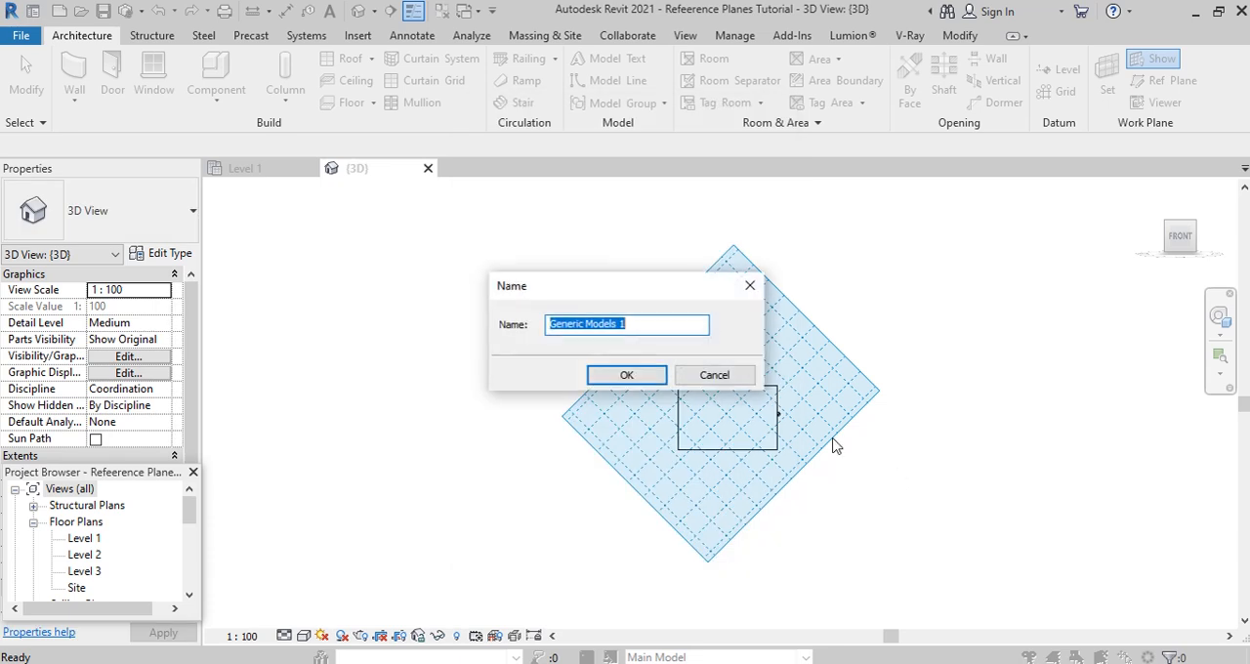
click(626, 377)
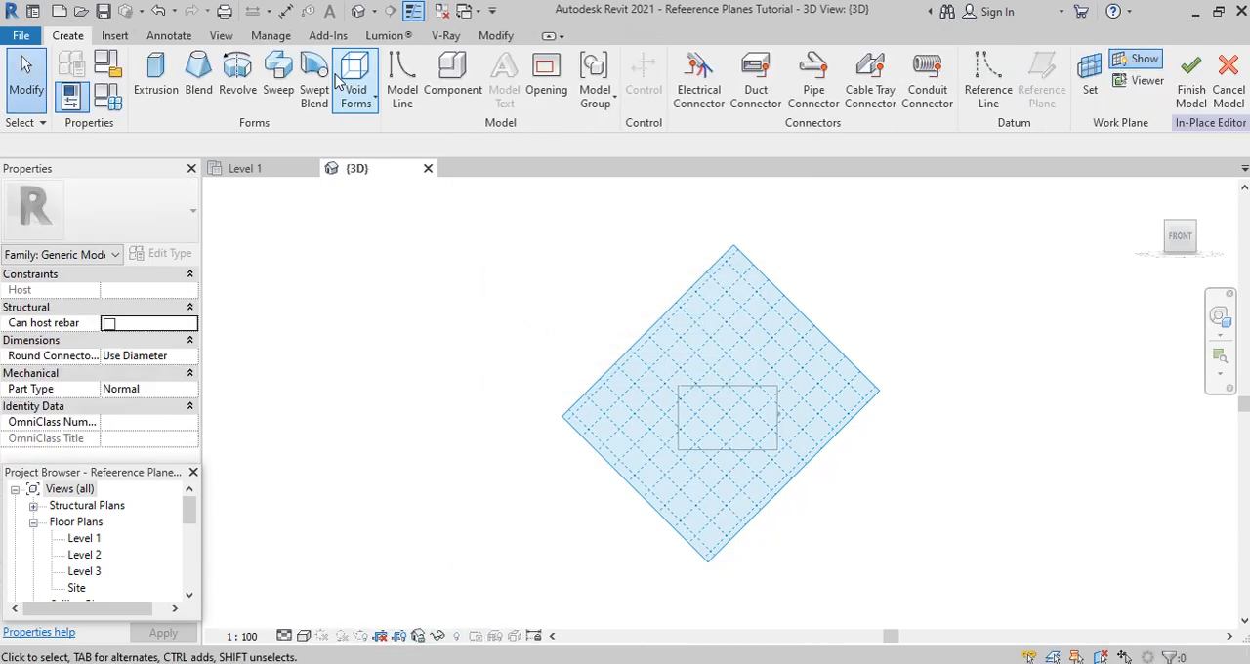
- Sketch an extrusion profile rectangle of about 3600 by 2200 mm on the rotated RL plane, inside the front wall's outline
click(156, 73)
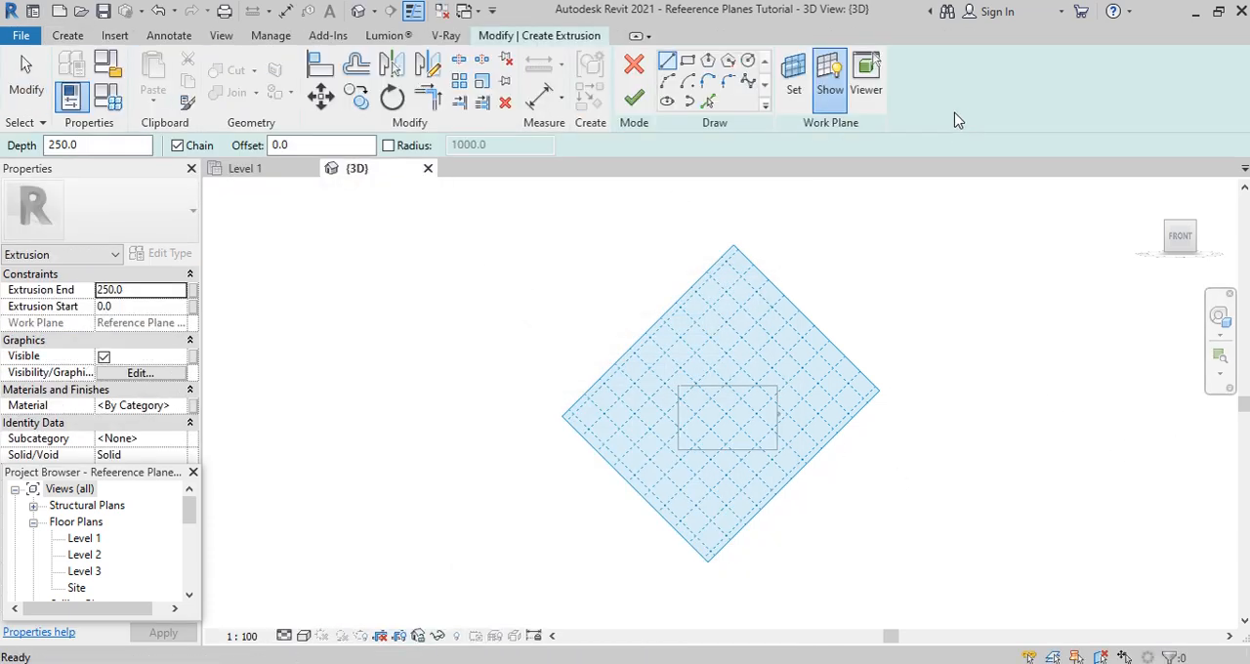
click(690, 66)
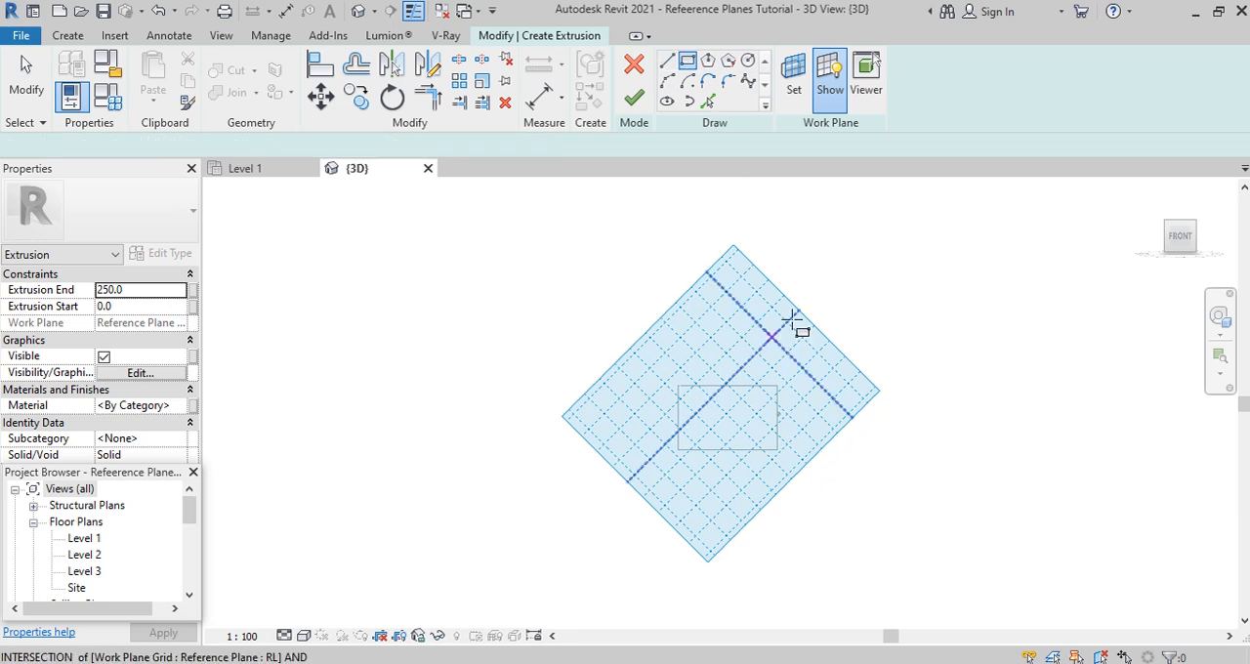
scroll(736, 412, up, 8)
click(672, 405)
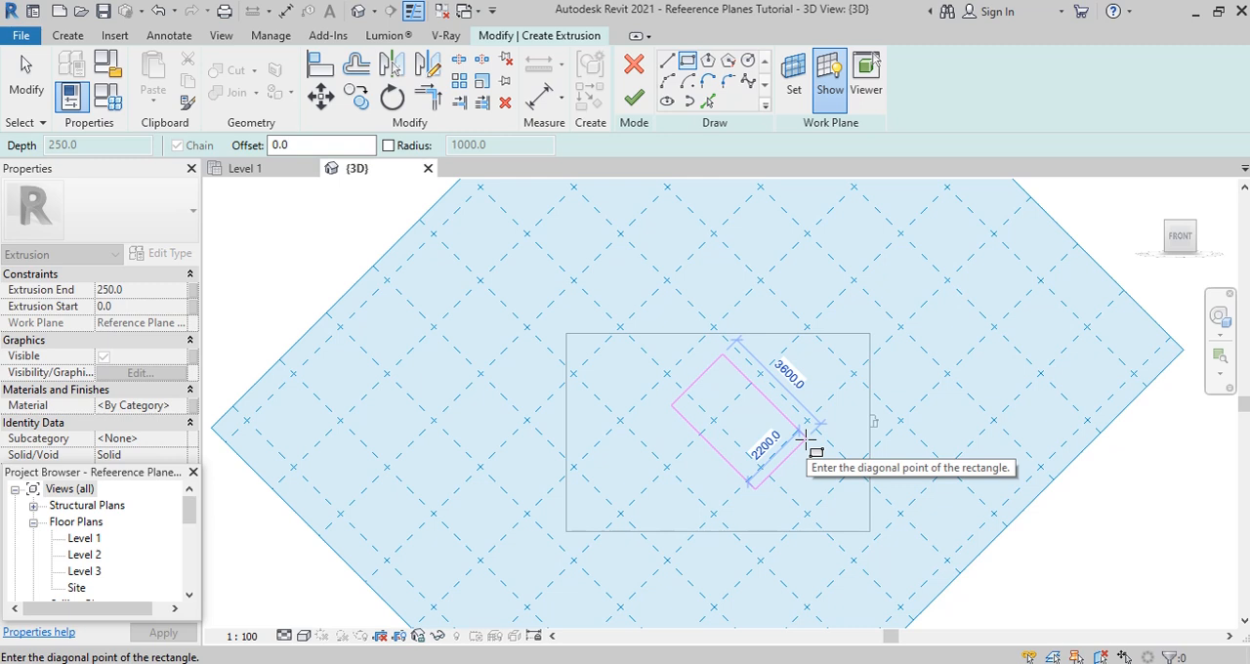
click(806, 444)
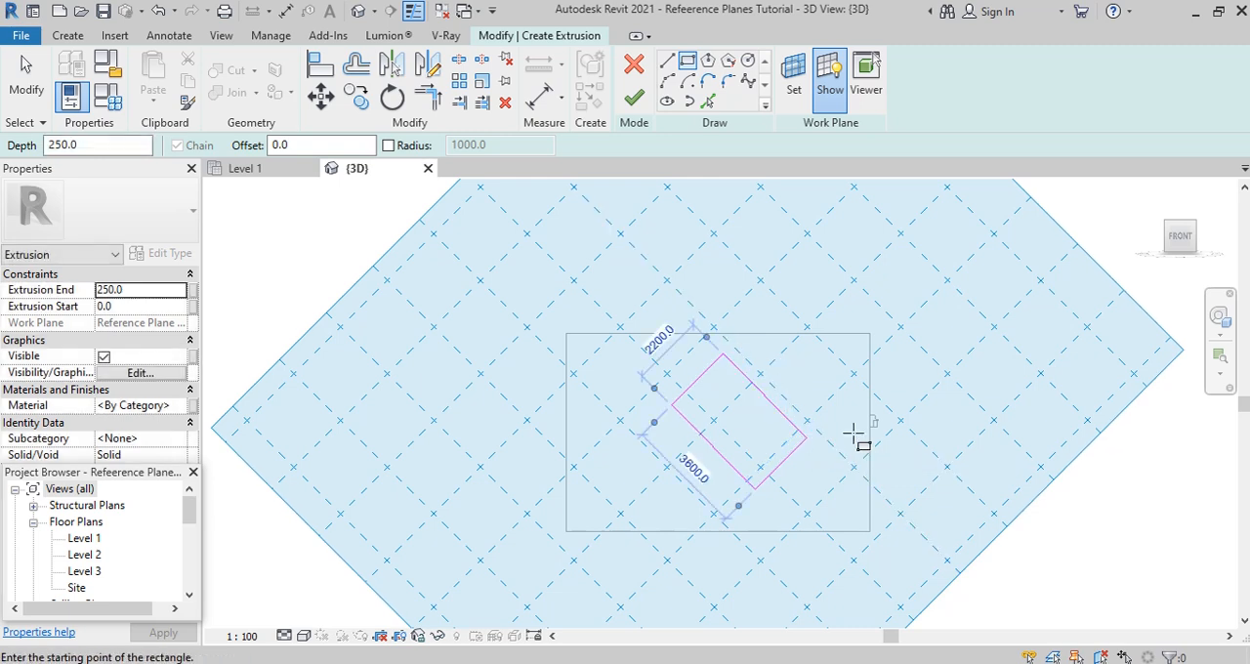
- Offset copies of the rectangle's sides 250 mm outward and finish the 250 mm deep frame extrusion and its in-place model
key(o)
key(f)
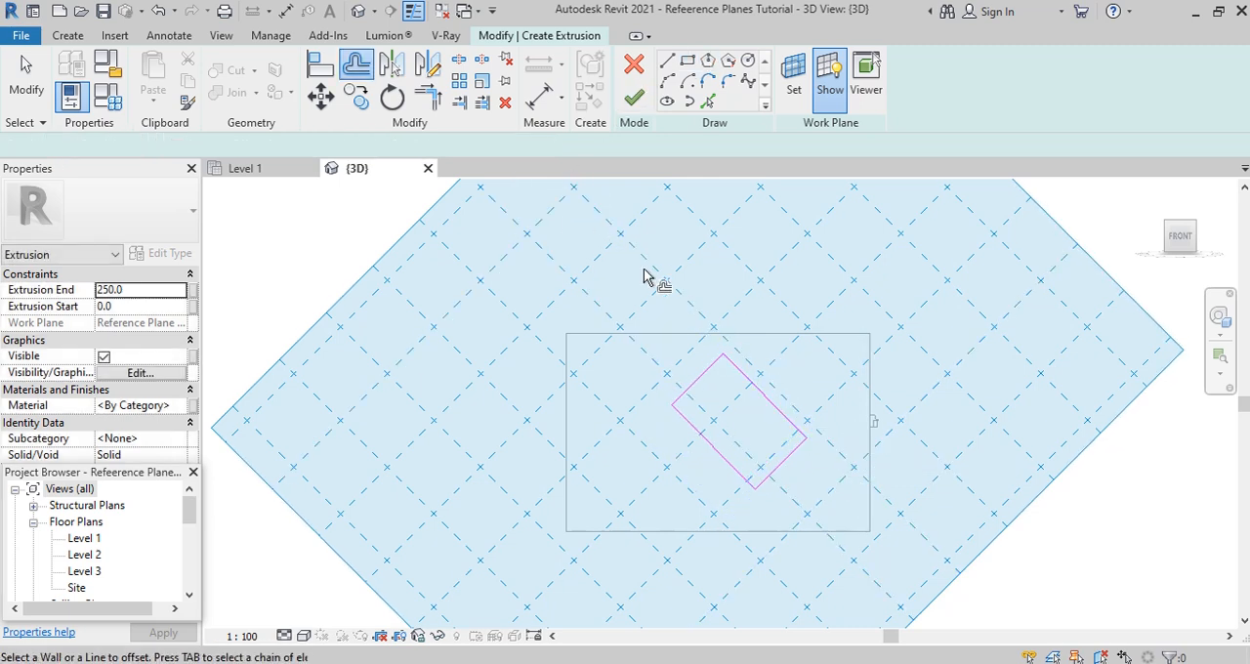
click(712, 457)
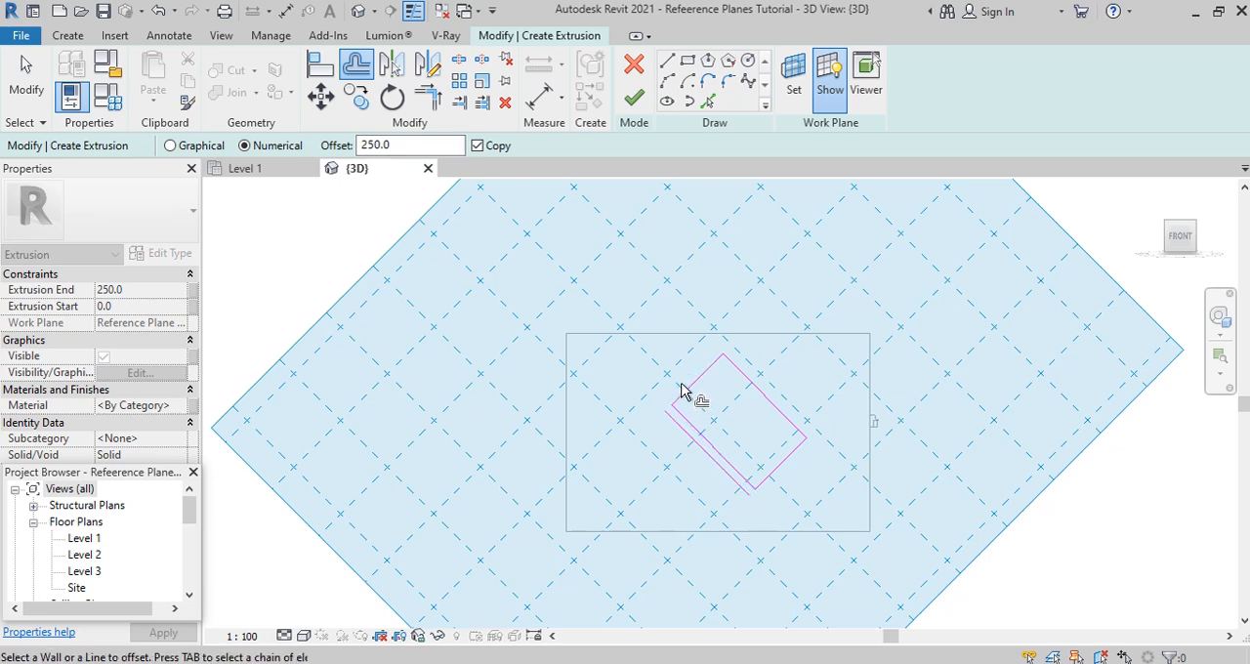
click(690, 389)
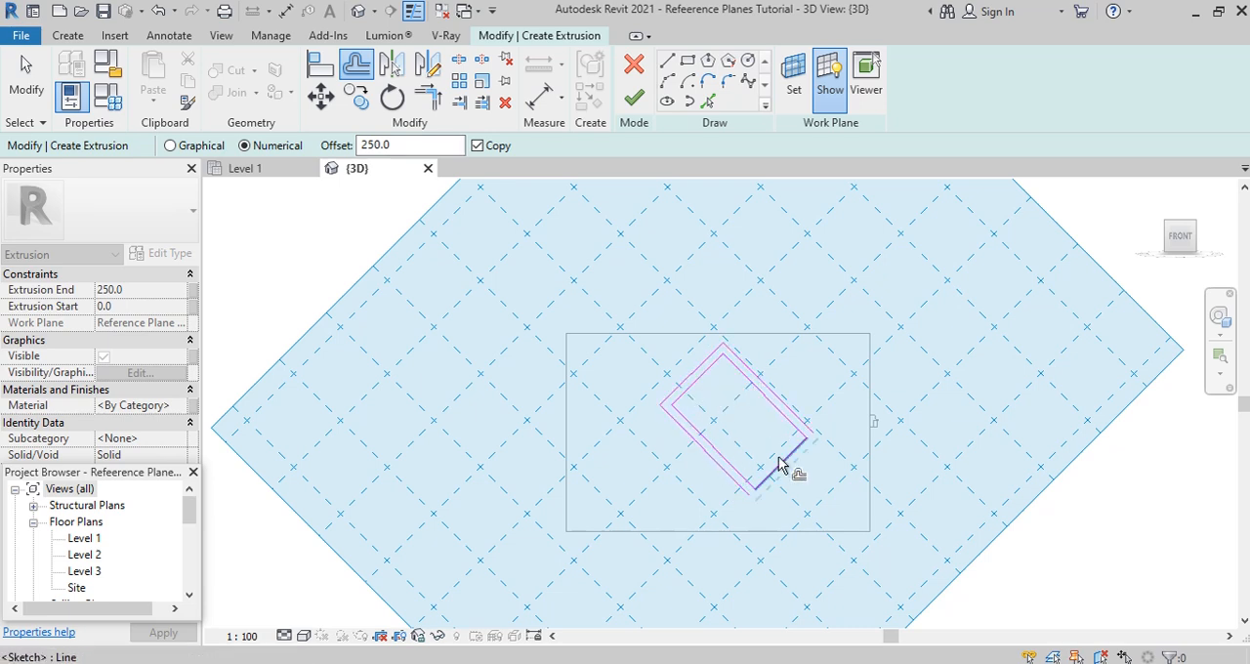
click(781, 466)
click(635, 100)
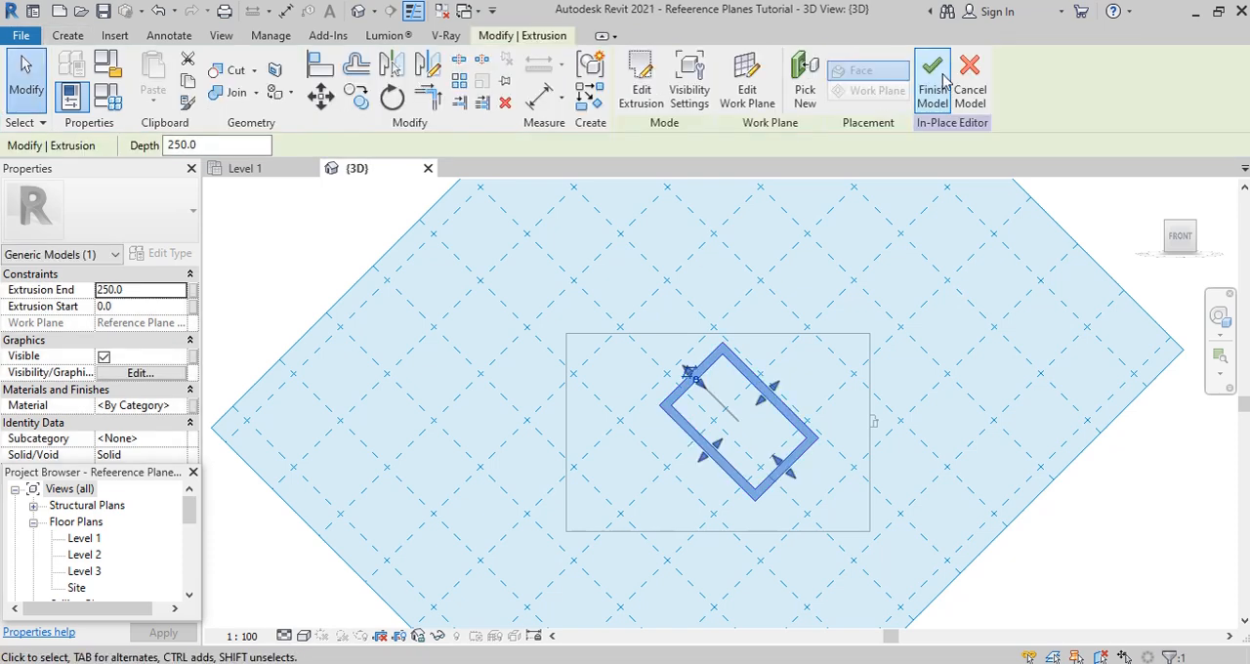
click(930, 60)
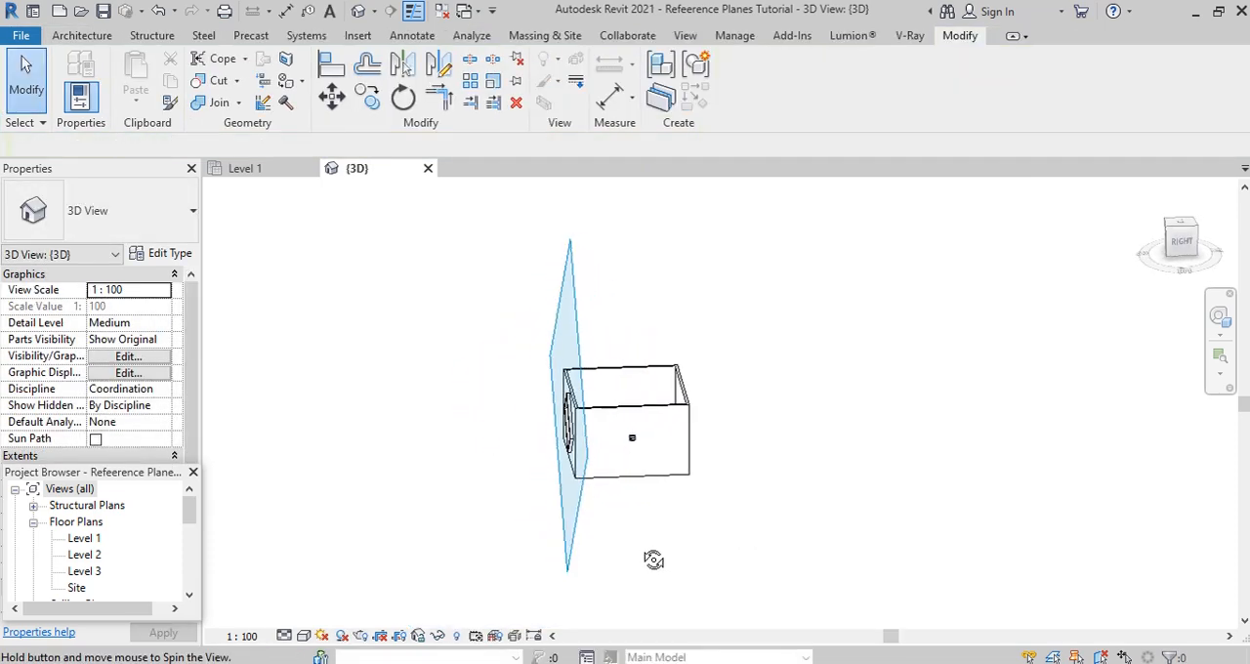